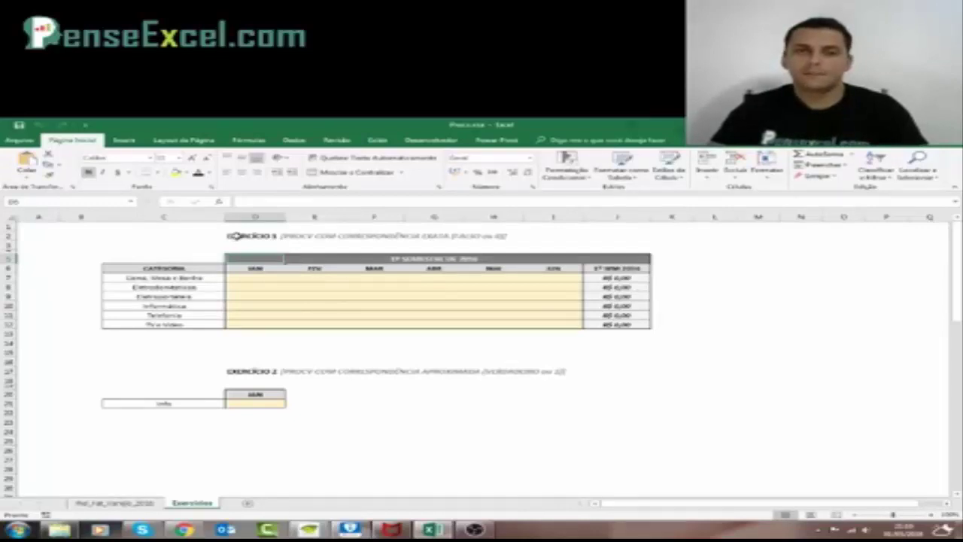
Dismiss the Facebook notifications covering the Exercícios sheet
left_click(235, 236)
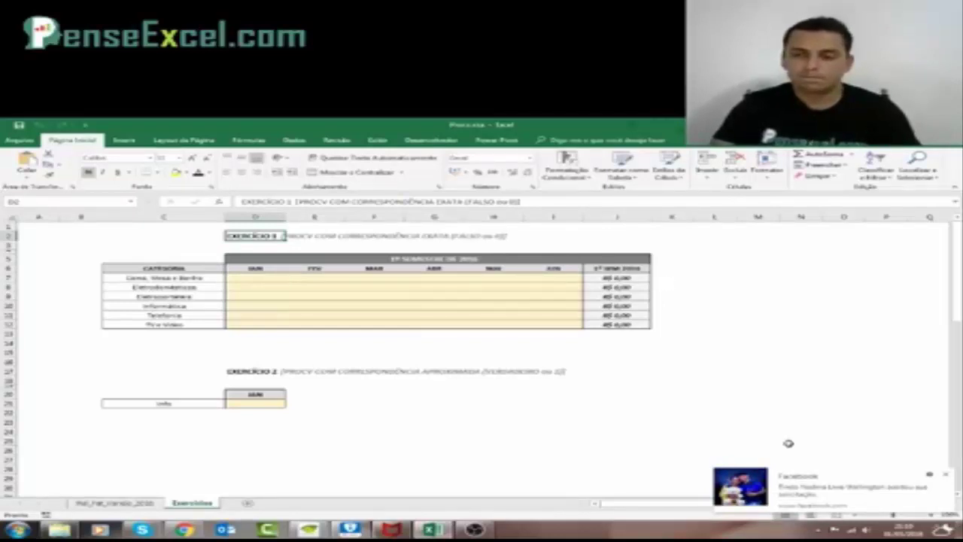
left_click(946, 475)
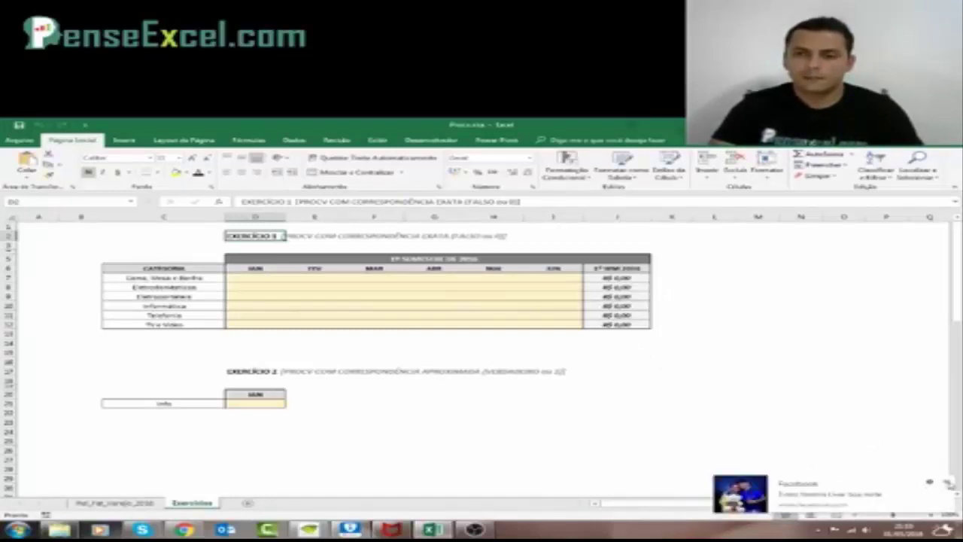
left_click(946, 483)
left_click(343, 293)
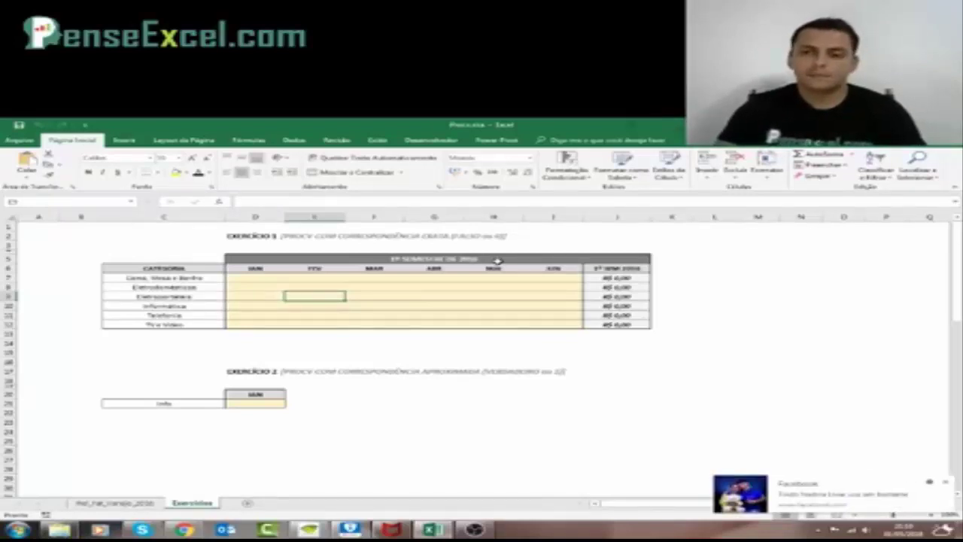
left_click(946, 482)
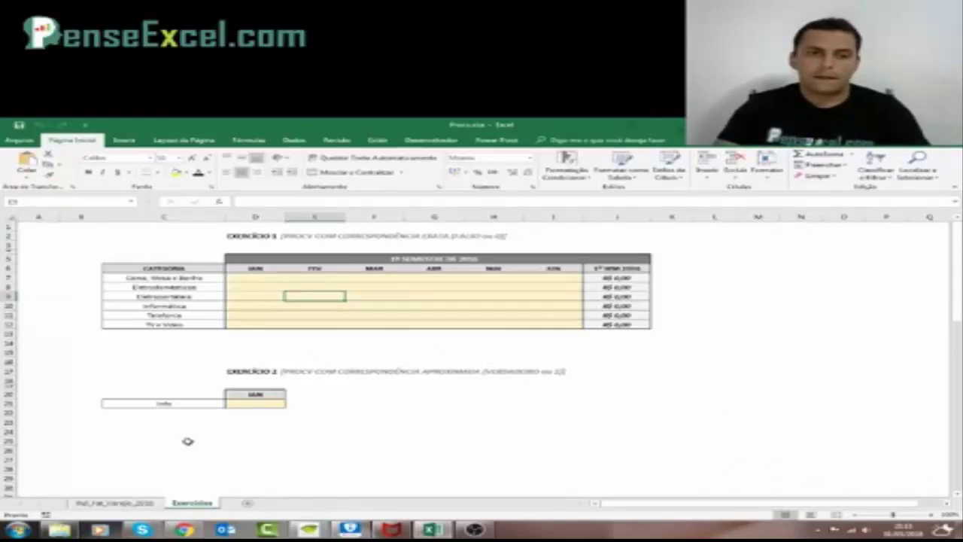
Examine the Rel_Fat_Varejo_2016 sheet: the category column, the monthly revenue columns and the 2016 total formula
left_click(114, 502)
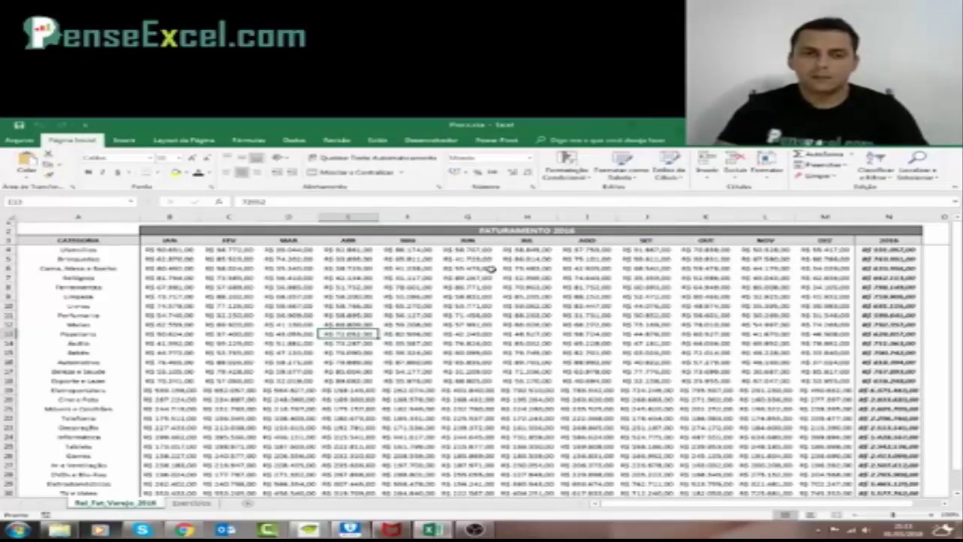
left_click(178, 250)
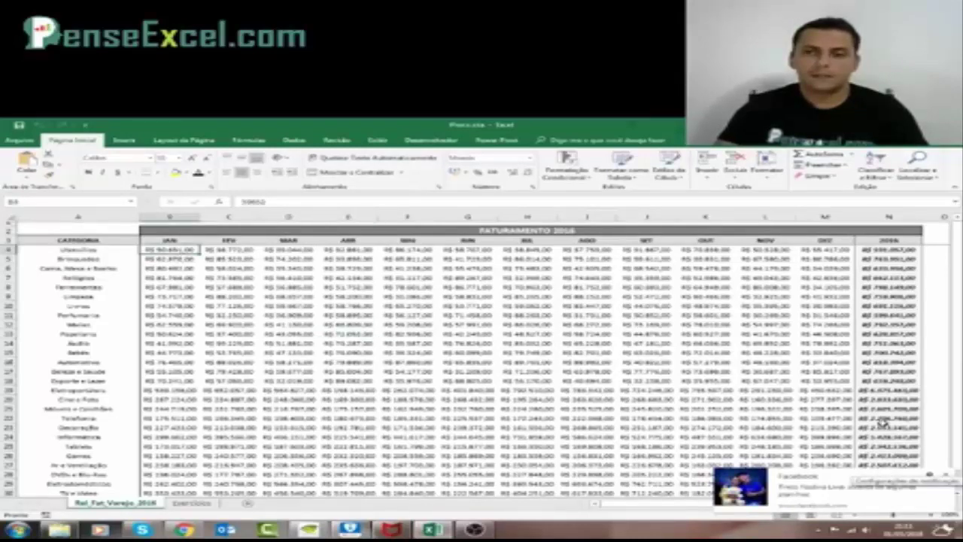
left_click(113, 217)
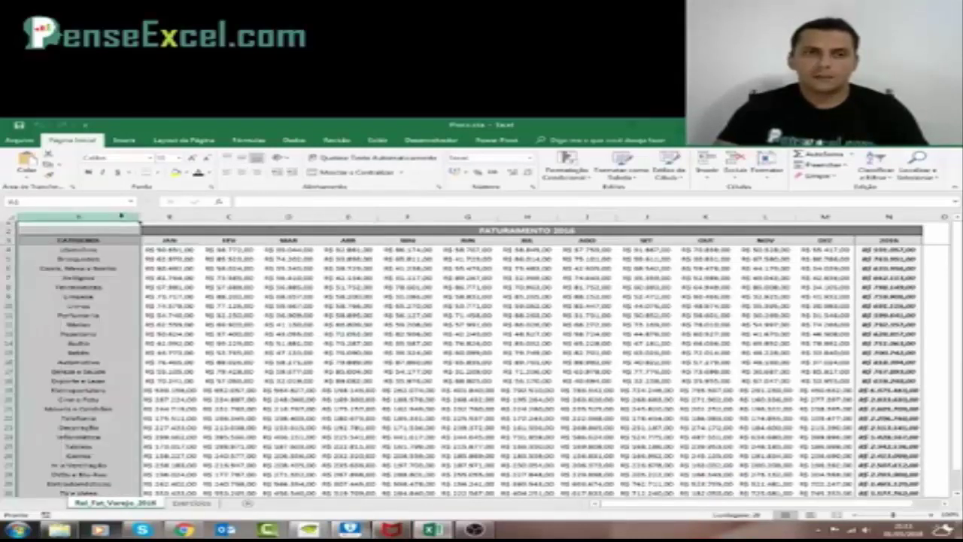
left_click(103, 249)
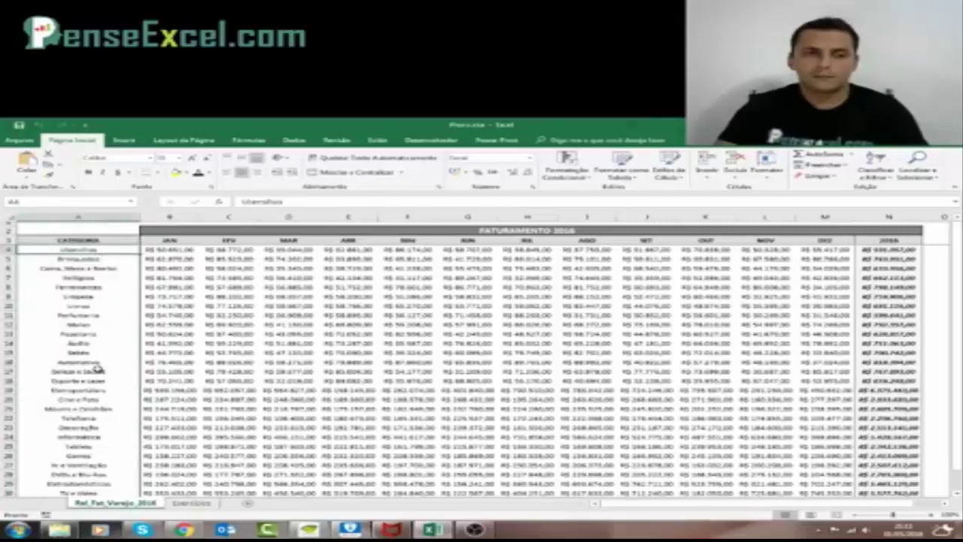
scroll(94, 372, "down", 2)
scroll(89, 410, "up", 2)
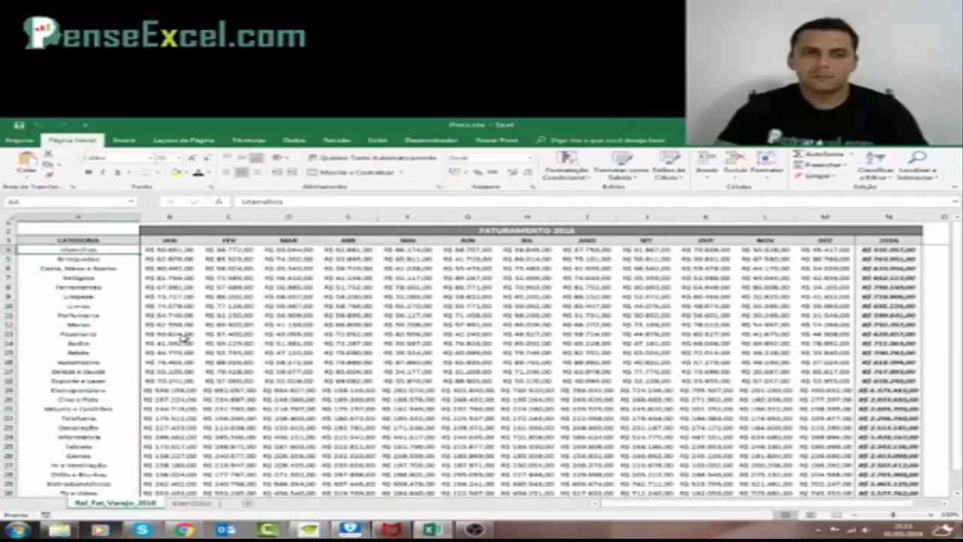
left_click(175, 218)
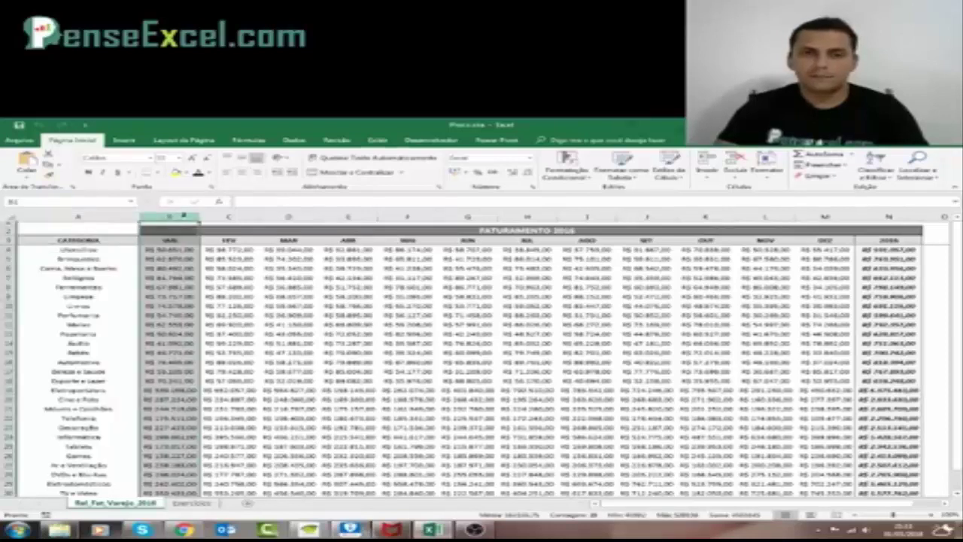
left_click(840, 217, "shift")
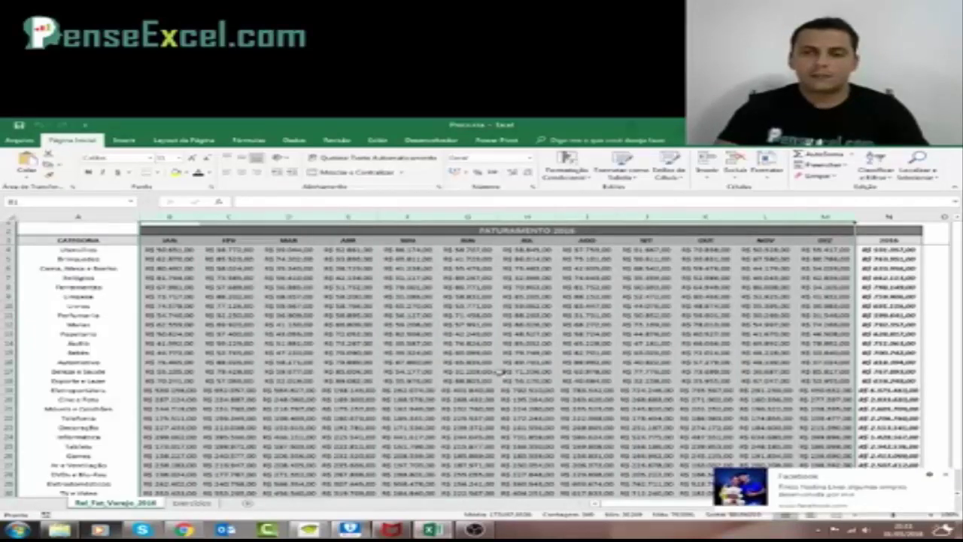
left_click(930, 476)
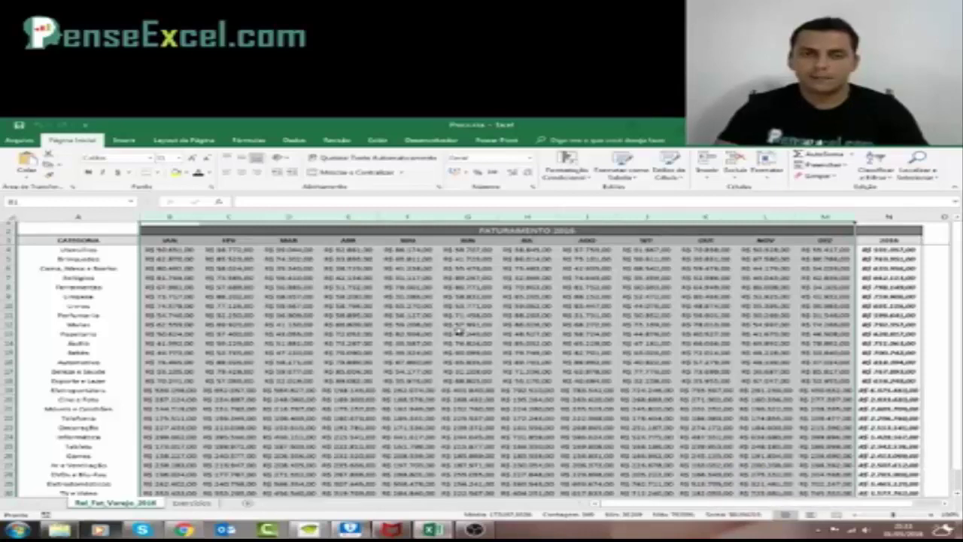
left_click(892, 250)
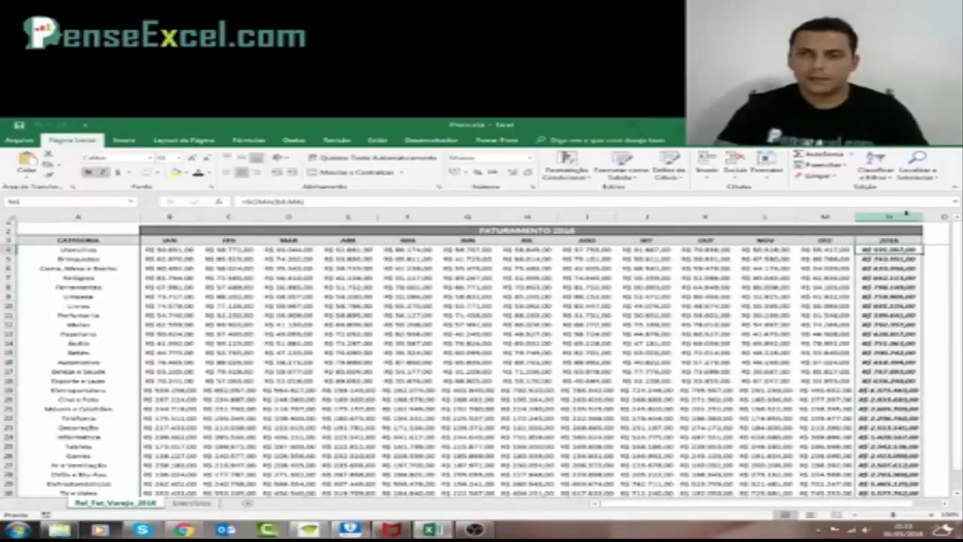
left_click(907, 217)
left_click(878, 252)
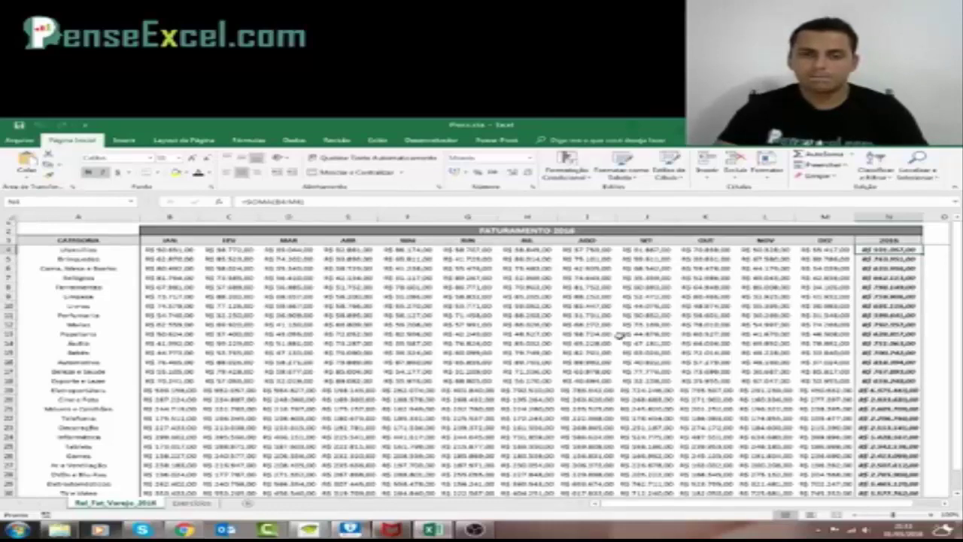
Review the Exercícios sheet: exercise 1's blank month cells, its first-semester total formula and the exercise tables further below
left_click(192, 501)
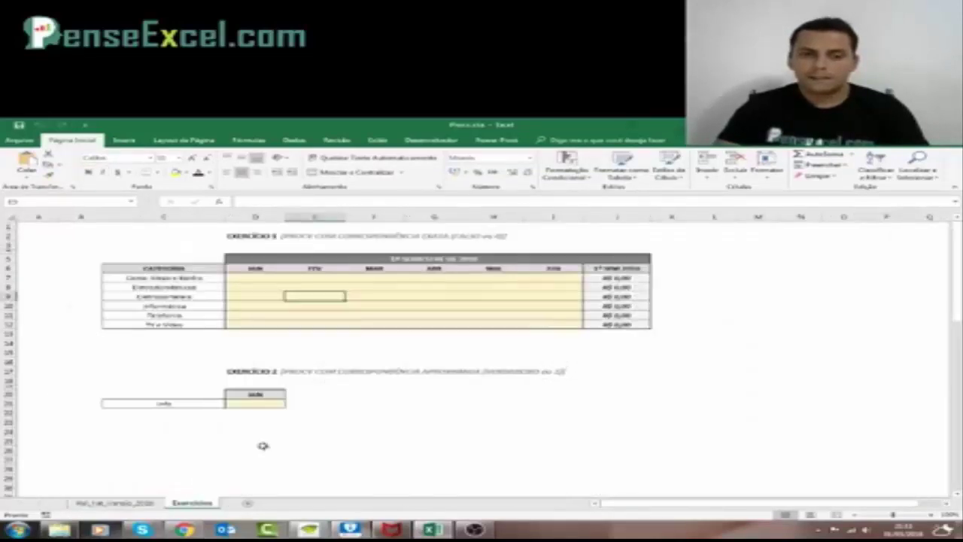
left_click(250, 276)
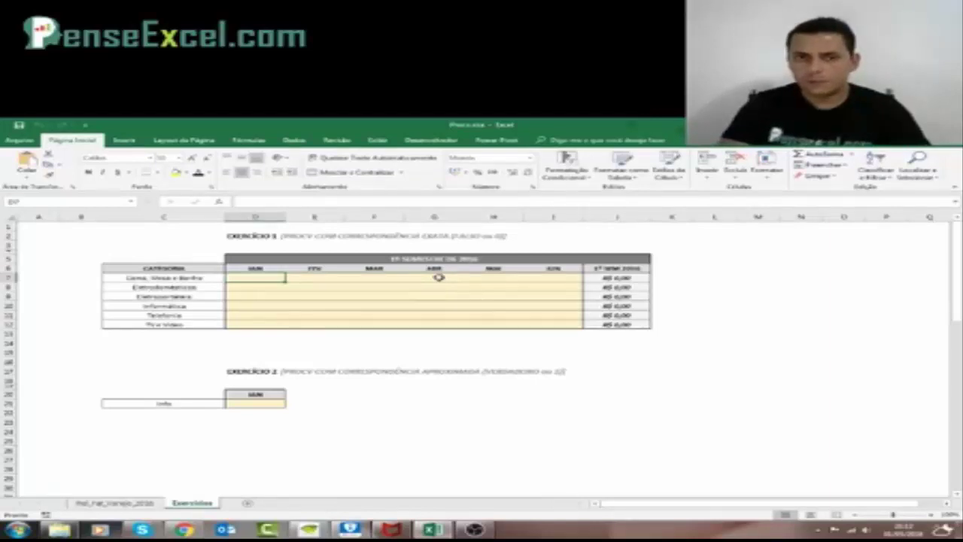
left_click(114, 503)
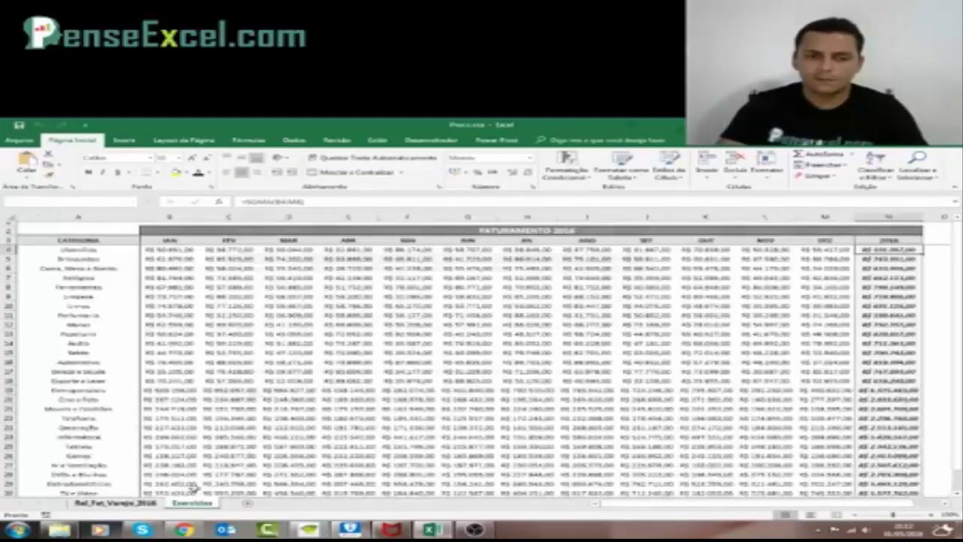
left_click(192, 503)
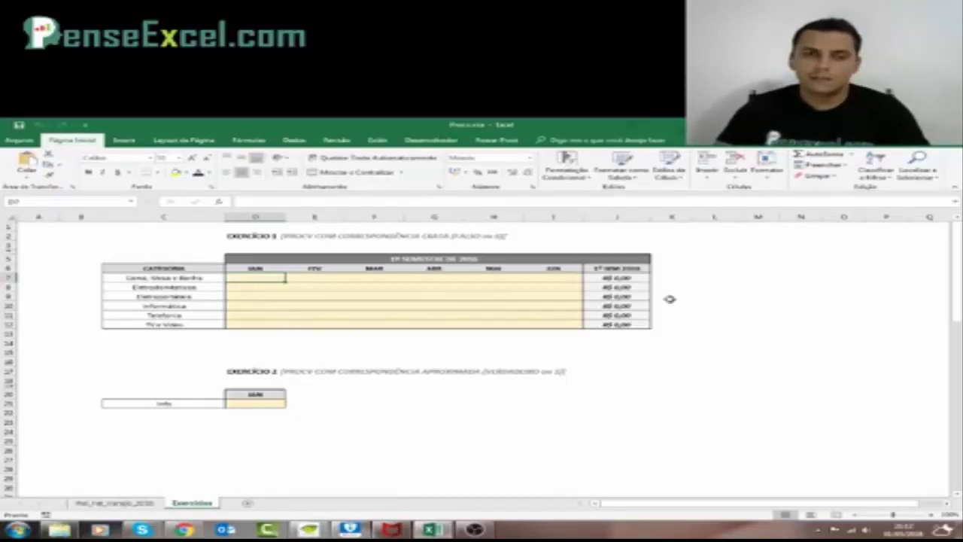
left_click(634, 278)
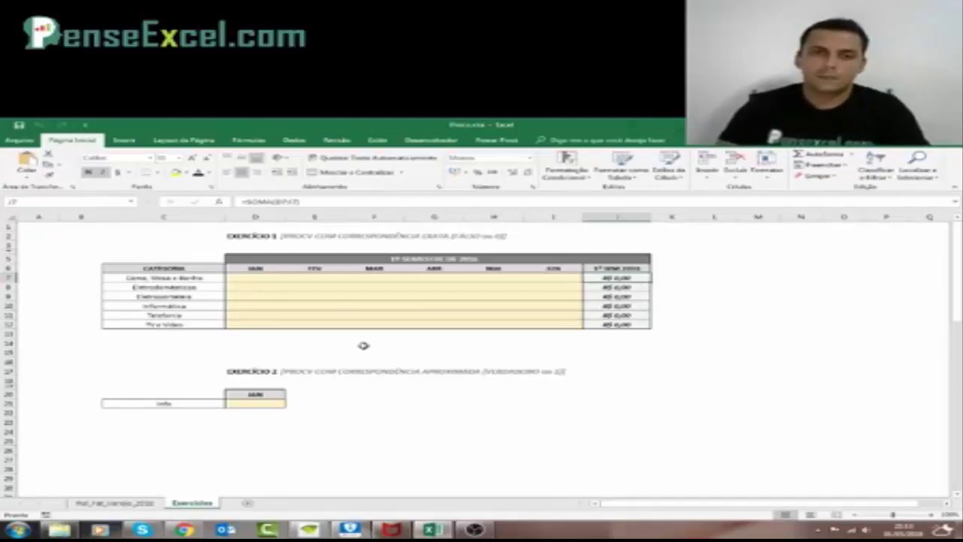
left_click(255, 277)
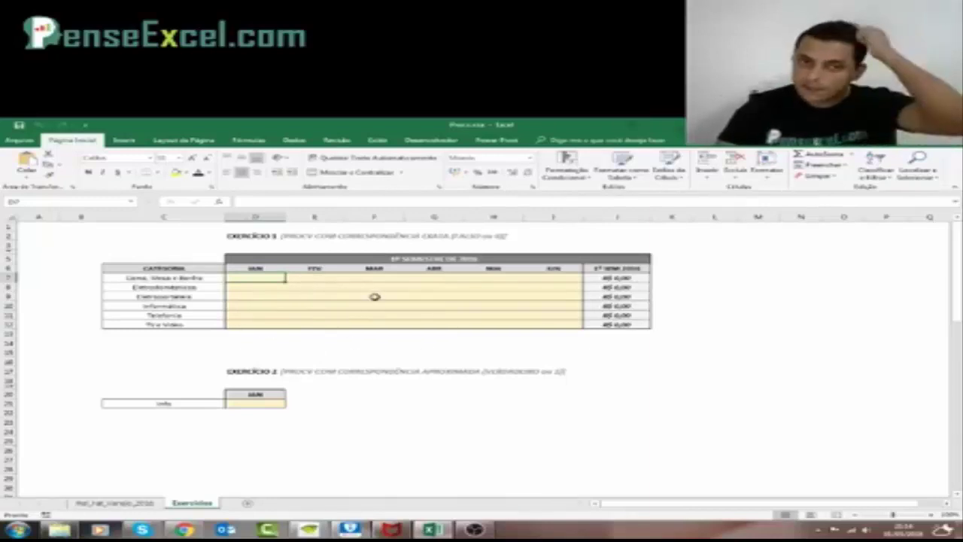
left_click(332, 280)
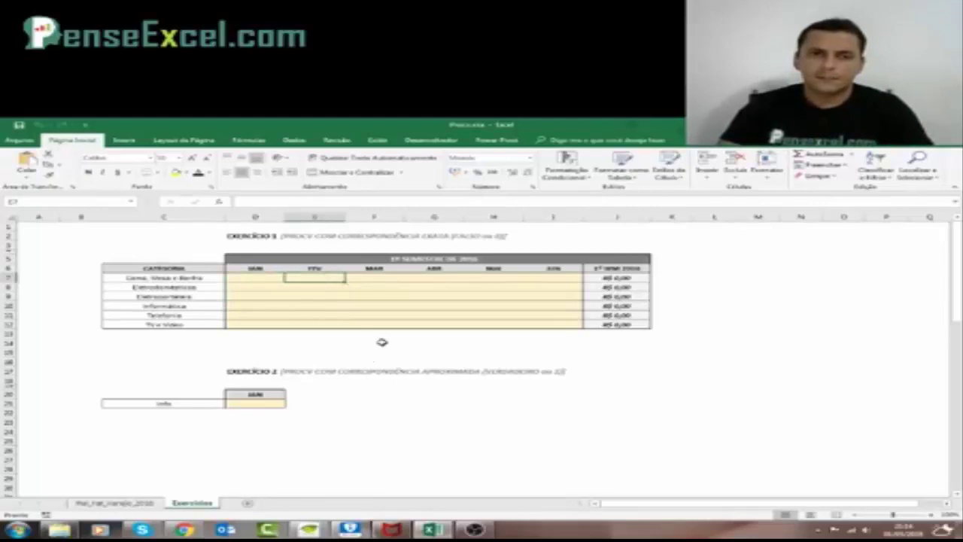
scroll(381, 341, "down", 19)
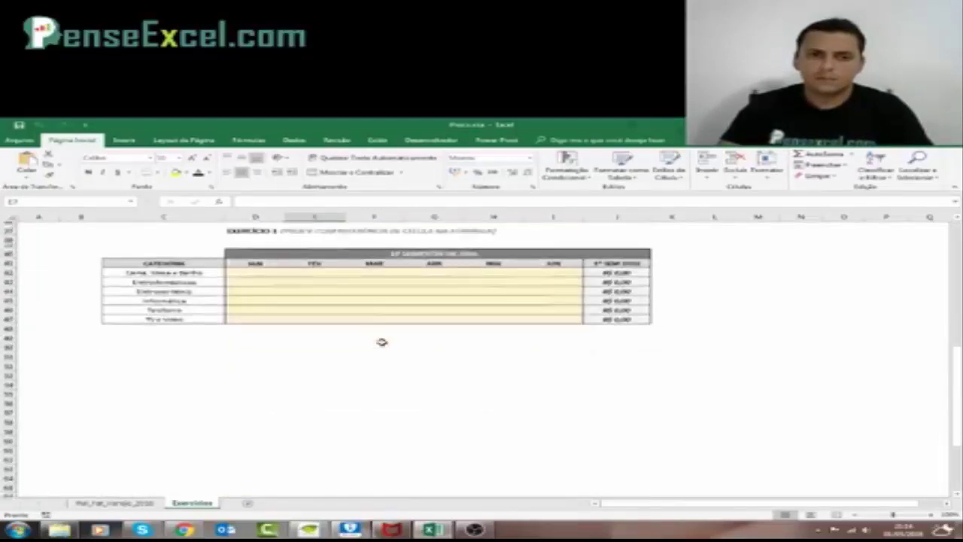
scroll(382, 341, "down", 8)
scroll(382, 342, "up", 5)
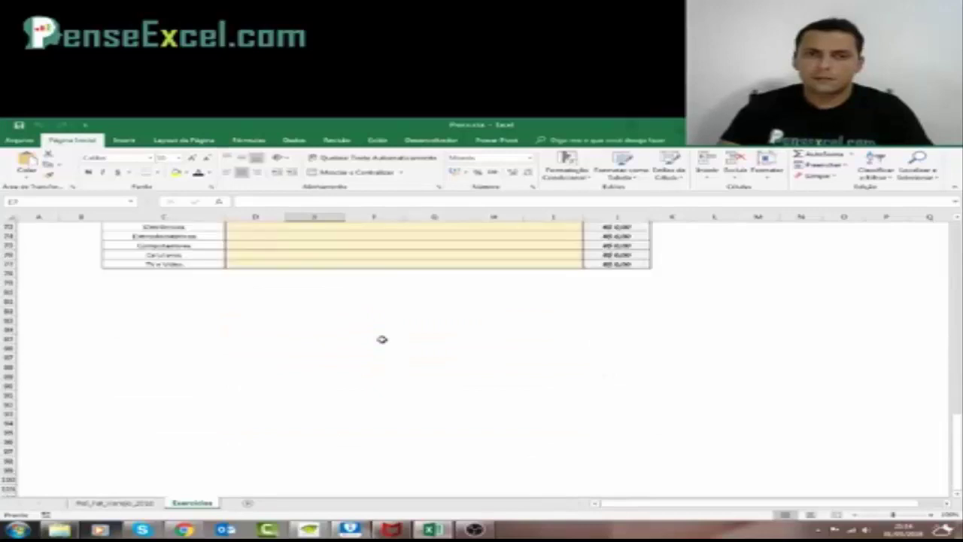
scroll(382, 340, "up", 19)
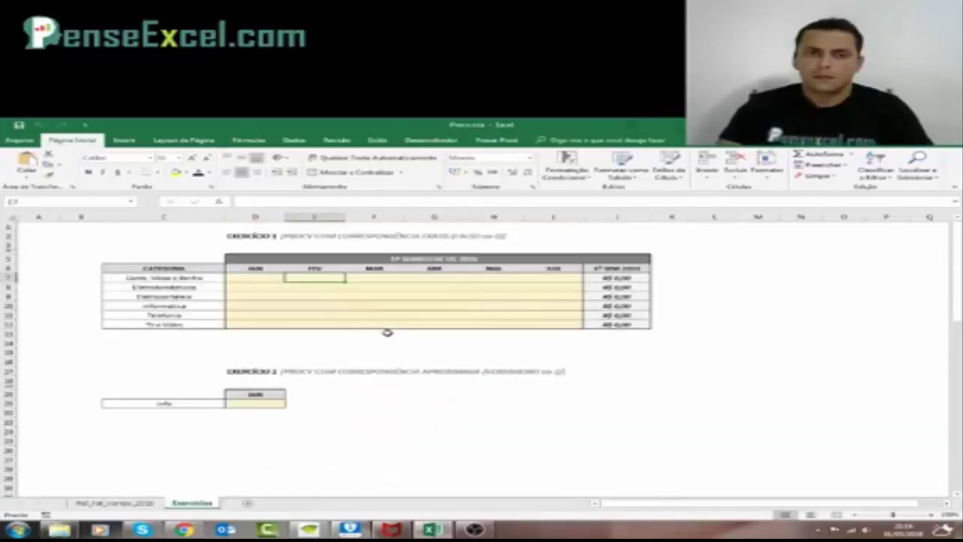
left_click(254, 277)
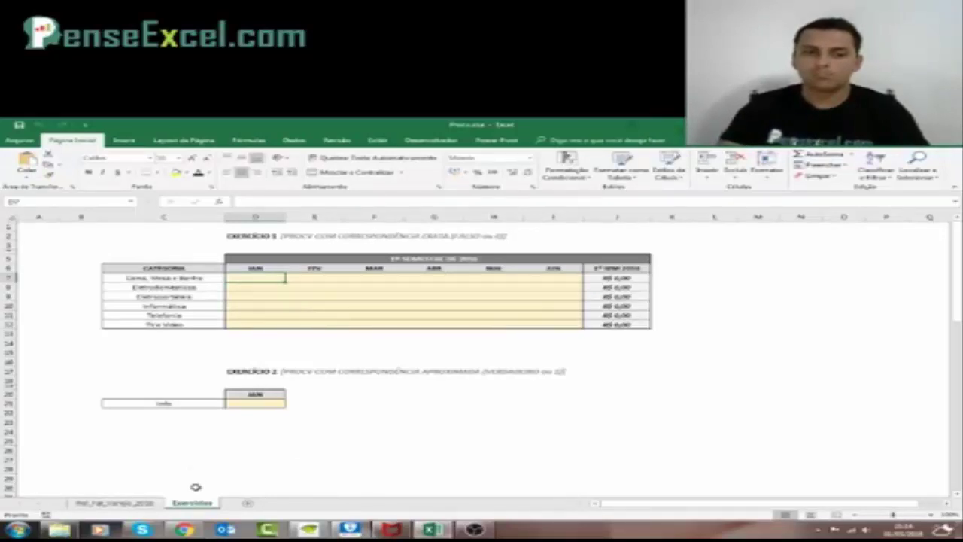
left_click(115, 502)
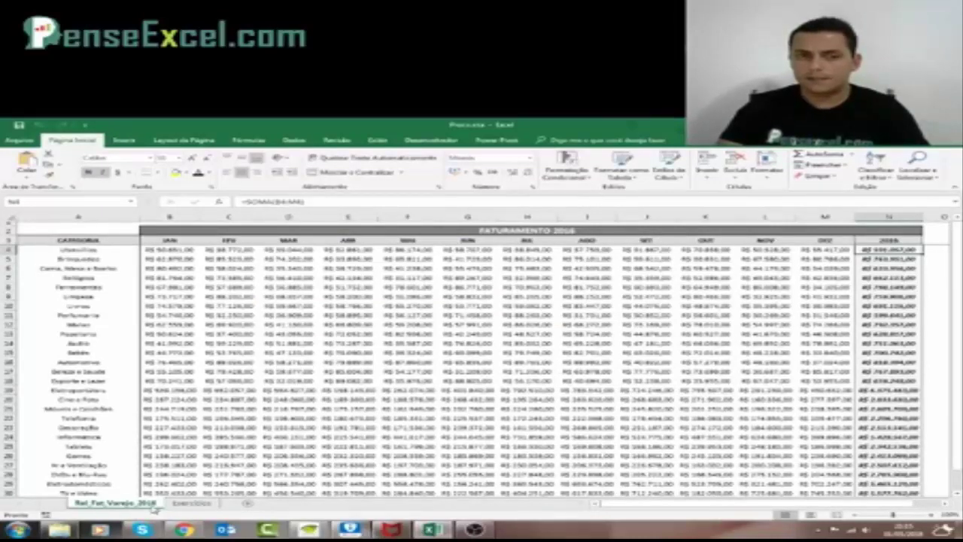
left_click(199, 508)
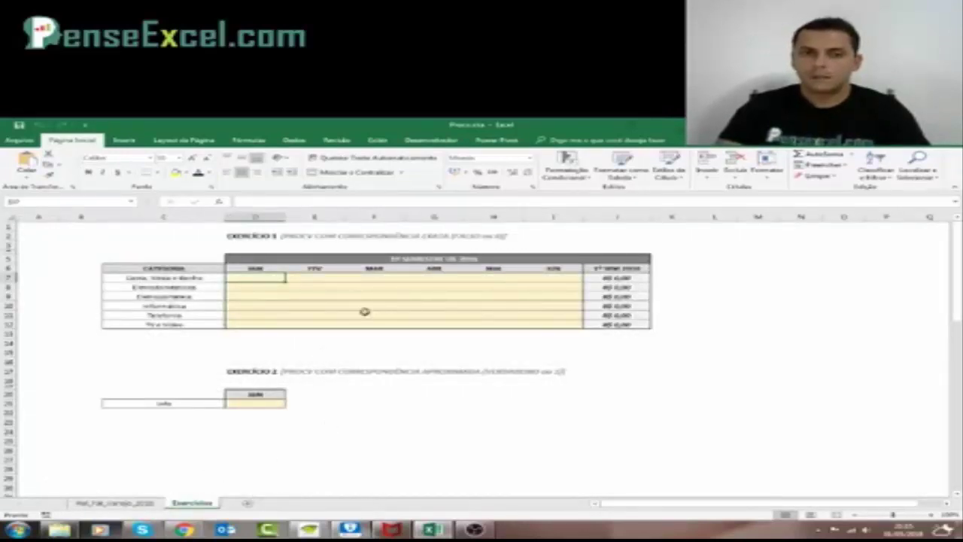
left_click(317, 276)
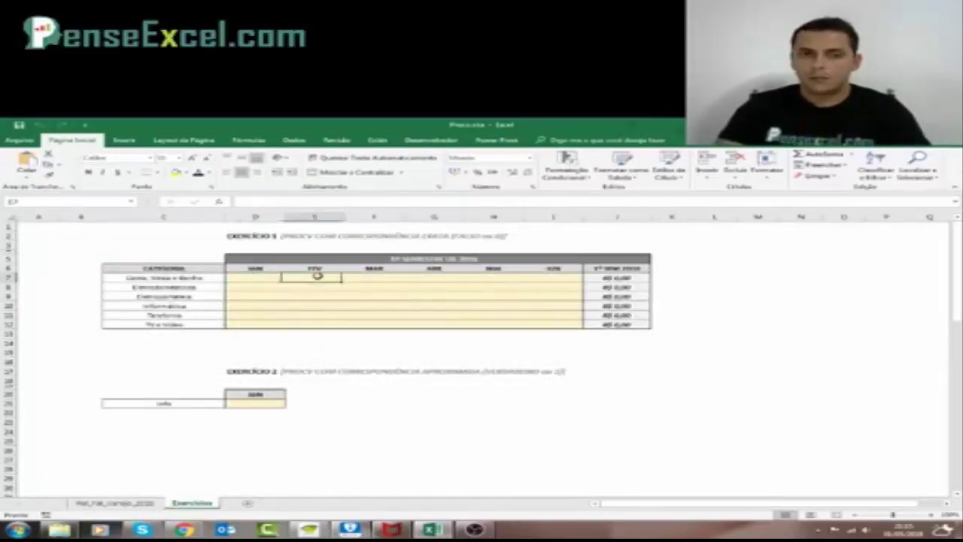
left_click(256, 275)
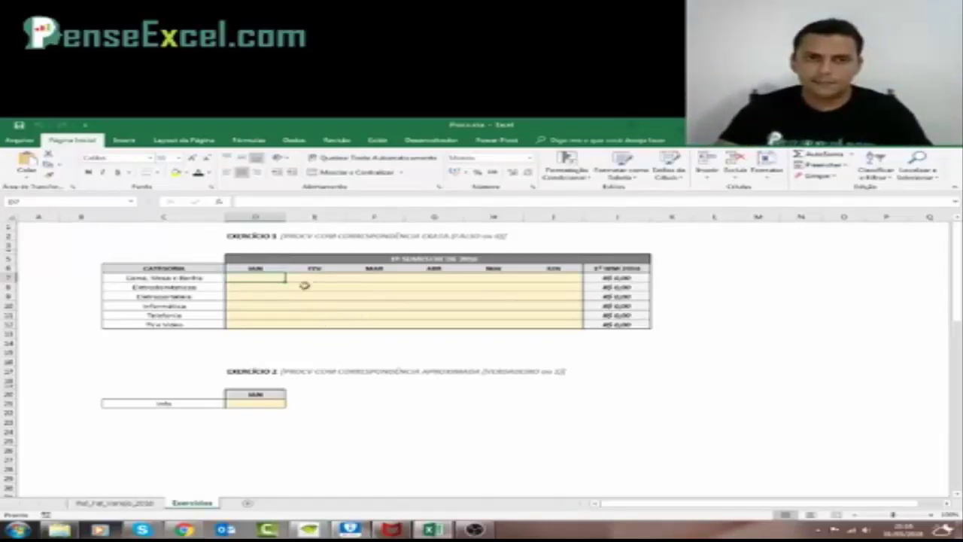
left_click(305, 280)
Begin a PROCV formula in the January cell D7 of exercise 1, using category cell C7 as the lookup value
left_click(256, 280)
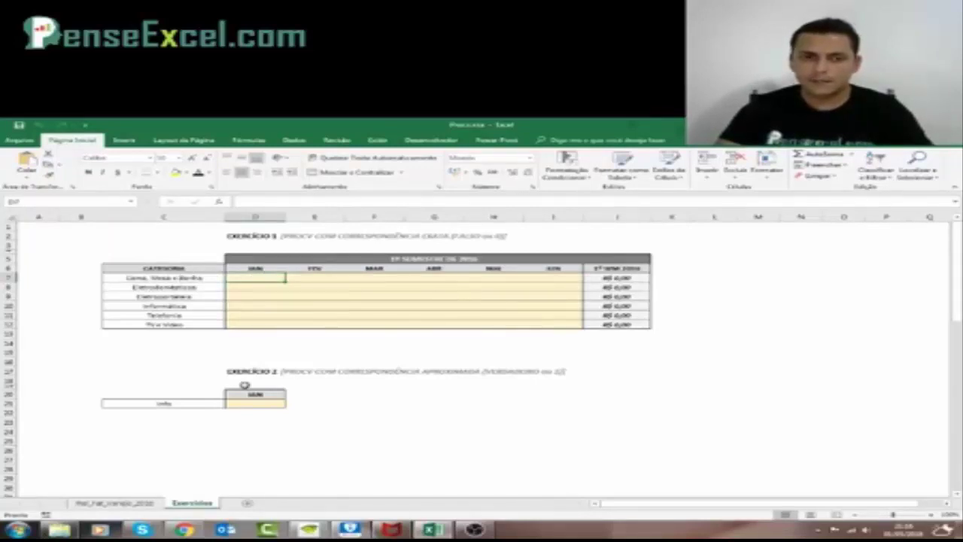
left_click(145, 503)
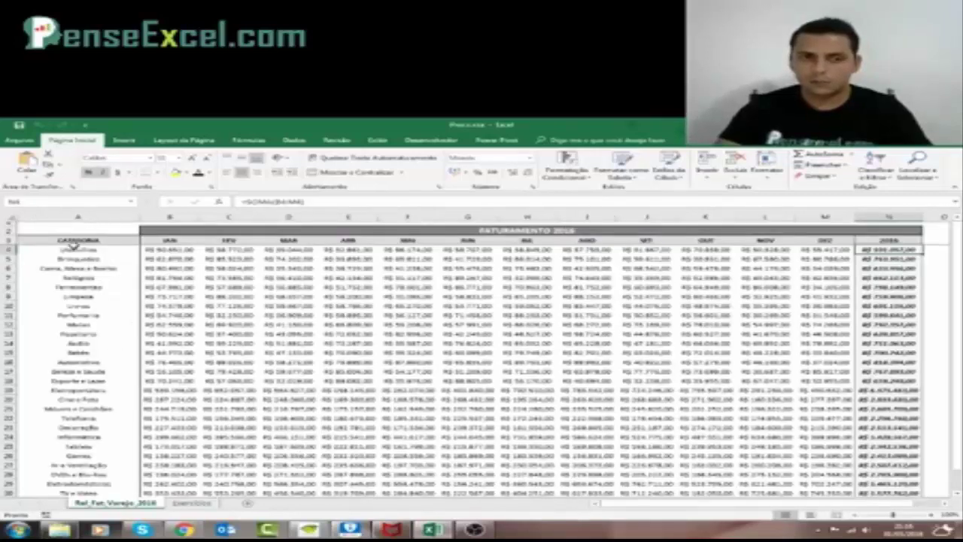
left_click(192, 503)
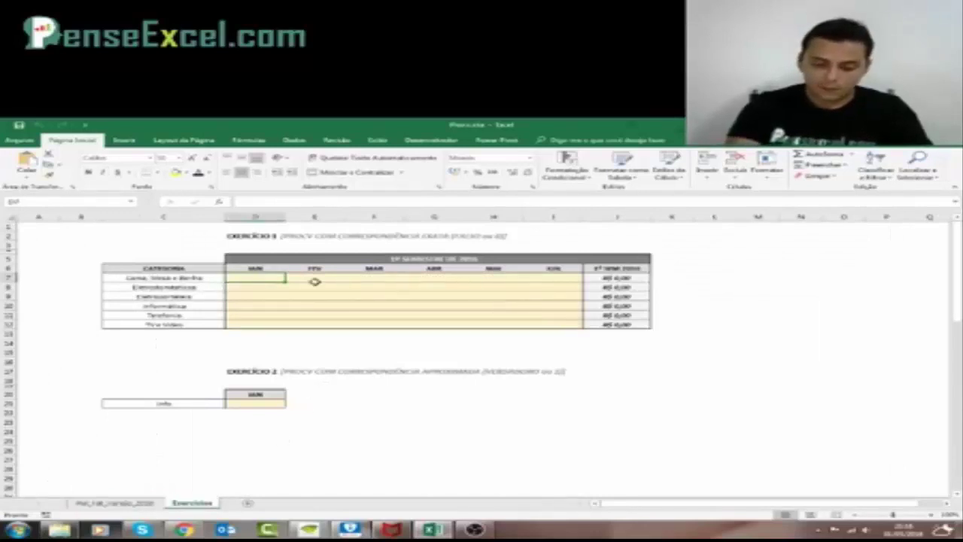
type("=")
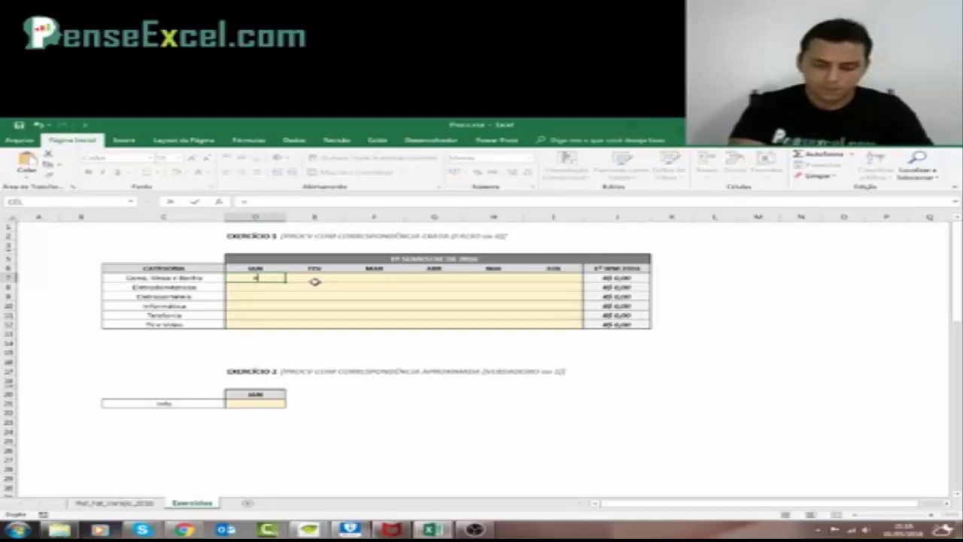
type("PROCV")
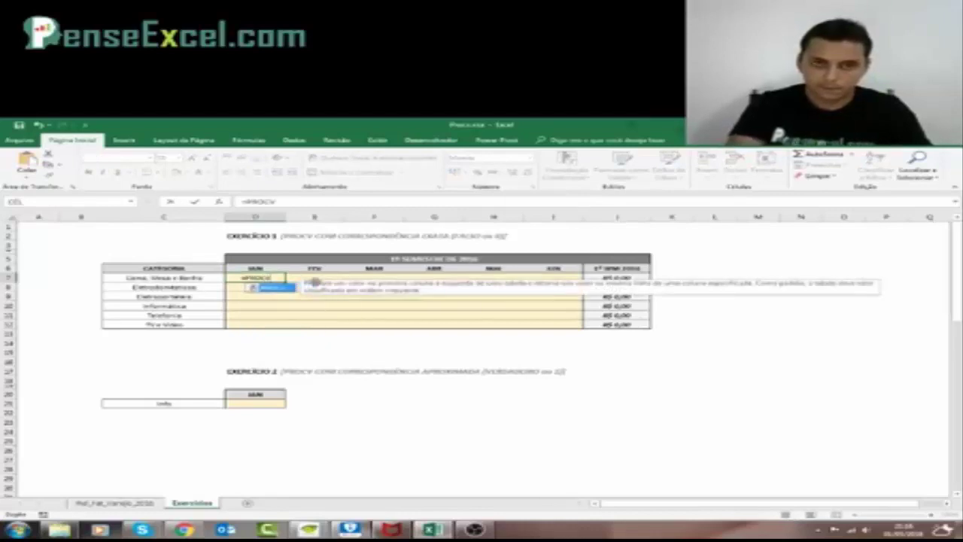
type("(")
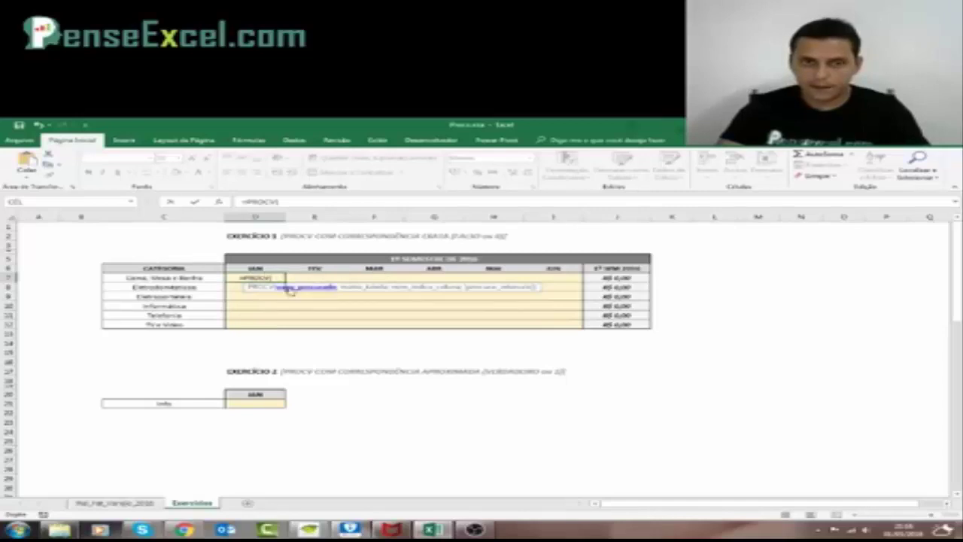
left_click(178, 277)
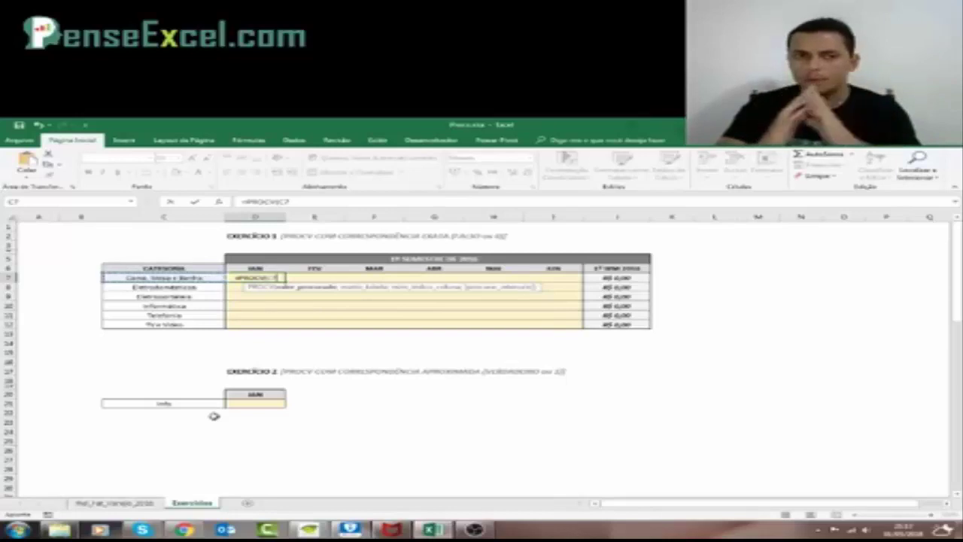
type(";")
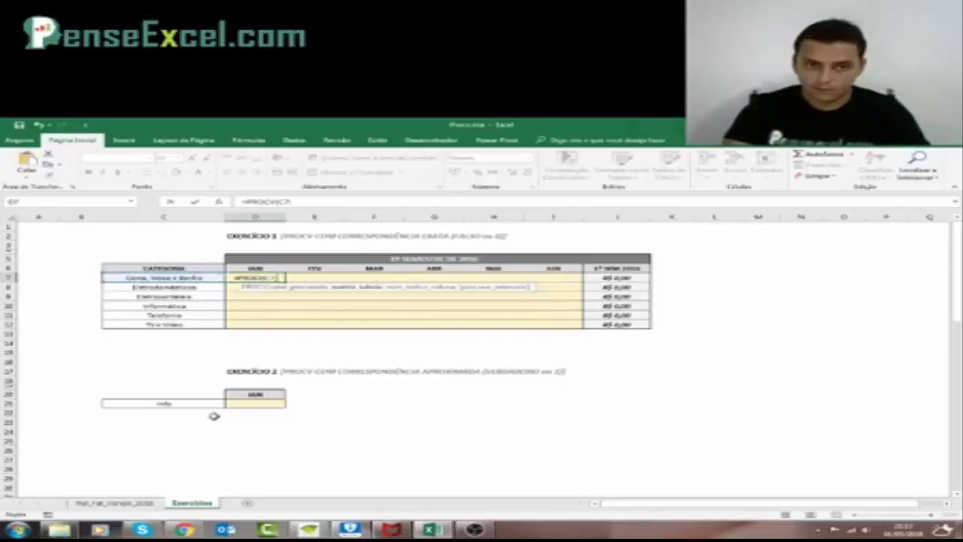
Complete the D7 formula with columns A:B of Rel_Fat_Varejo_2016 as the table, column index 2 and match argument 0
left_click(128, 506)
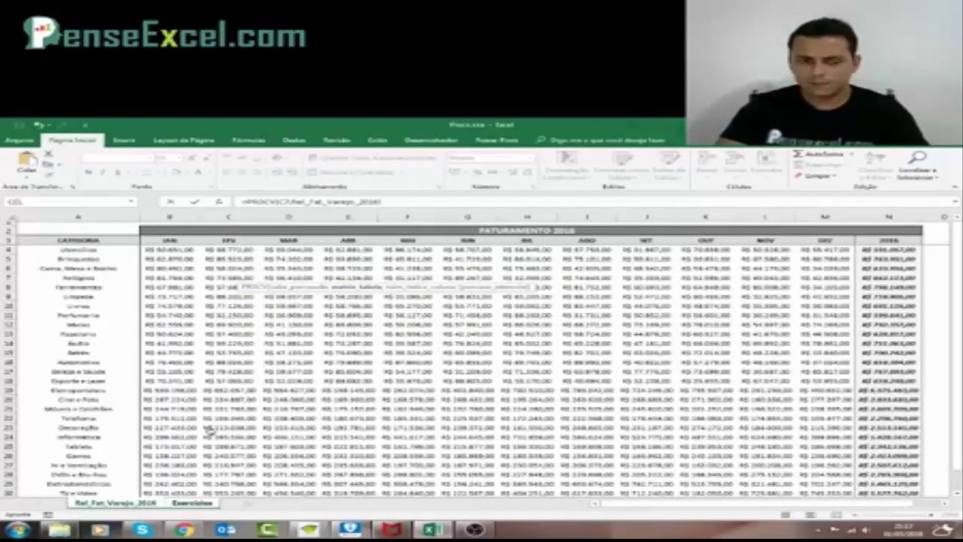
left_click(95, 216)
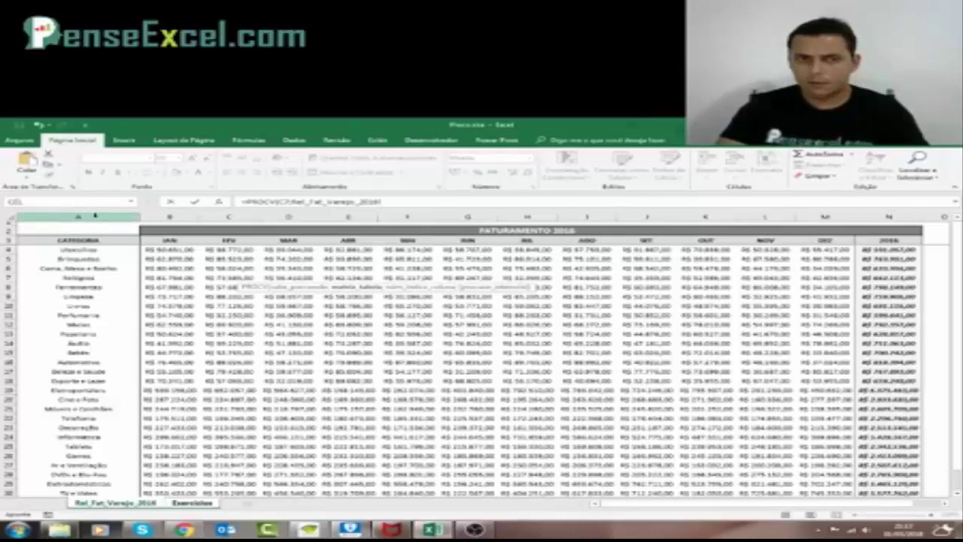
left_click(95, 216)
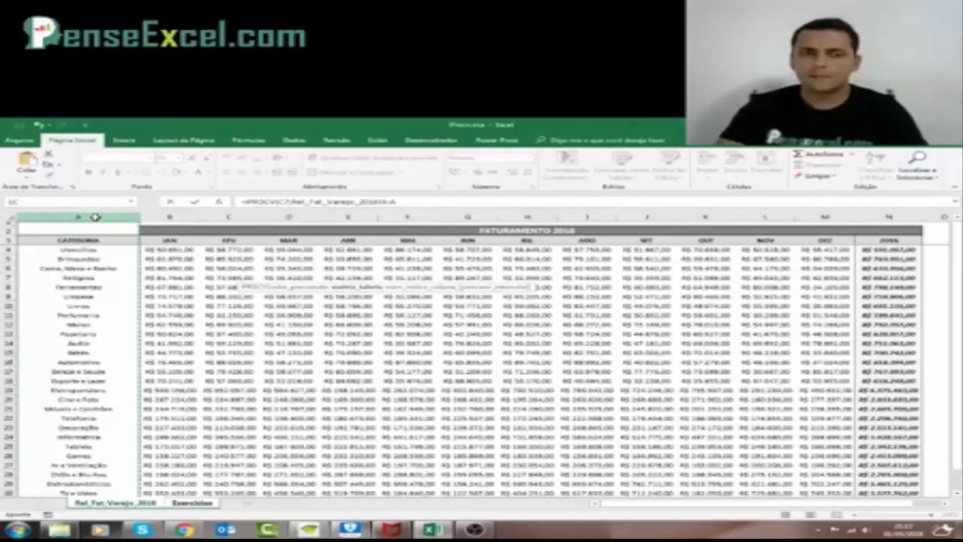
mouse_move(94, 216)
left_mouse_down()
mouse_move(154, 212)
mouse_move(131, 226)
mouse_move(83, 217)
left_mouse_up()
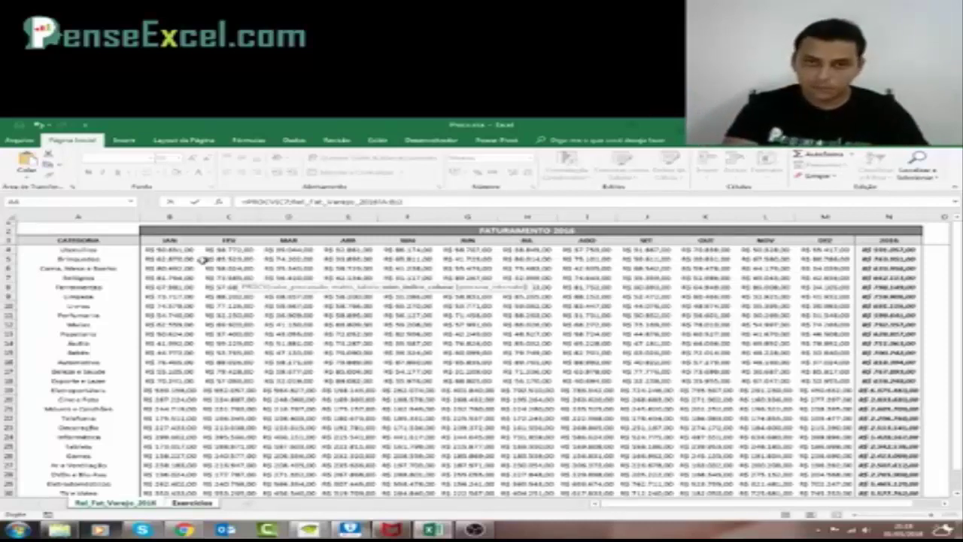
type(";0")
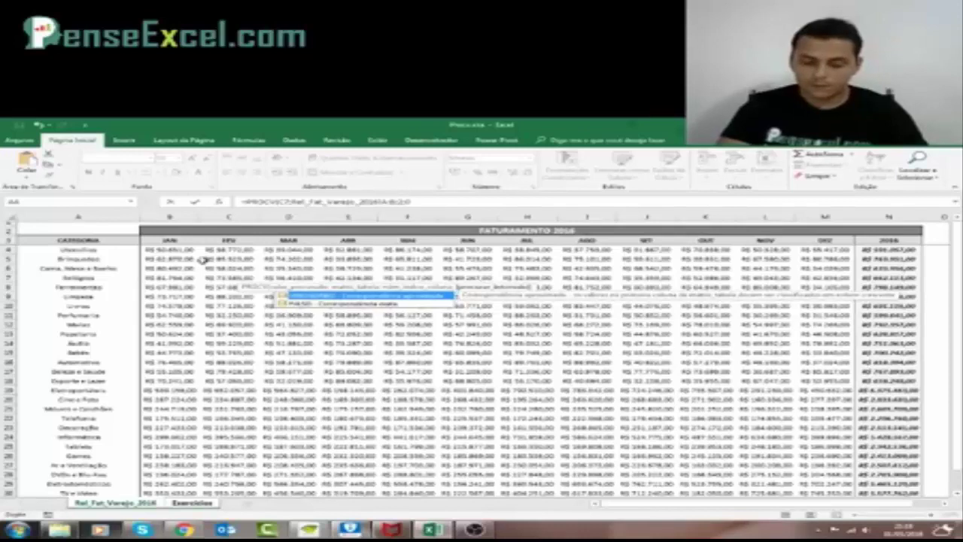
key("Return")
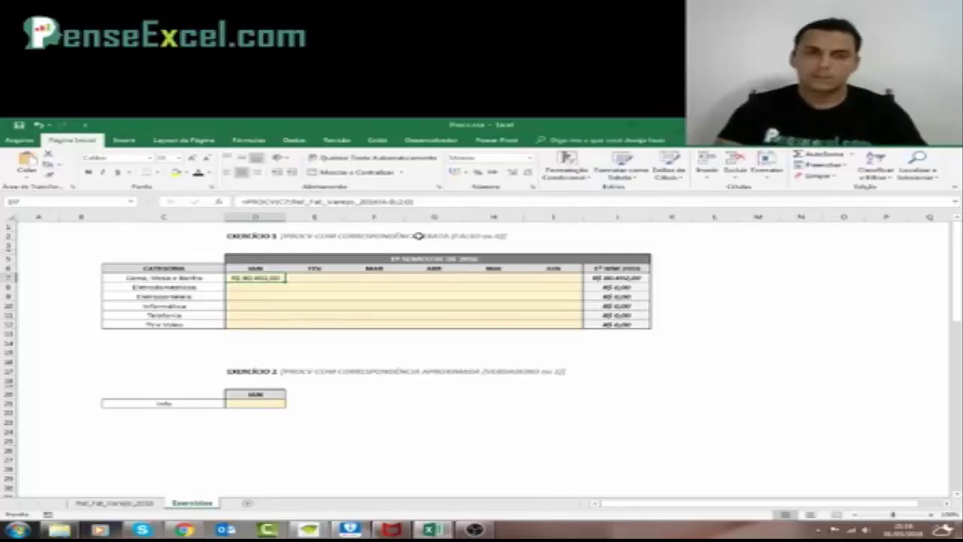
Inspect the arguments of the PROCV formula in D7, including the final match argument, and keep the formula as is
double_click(269, 277)
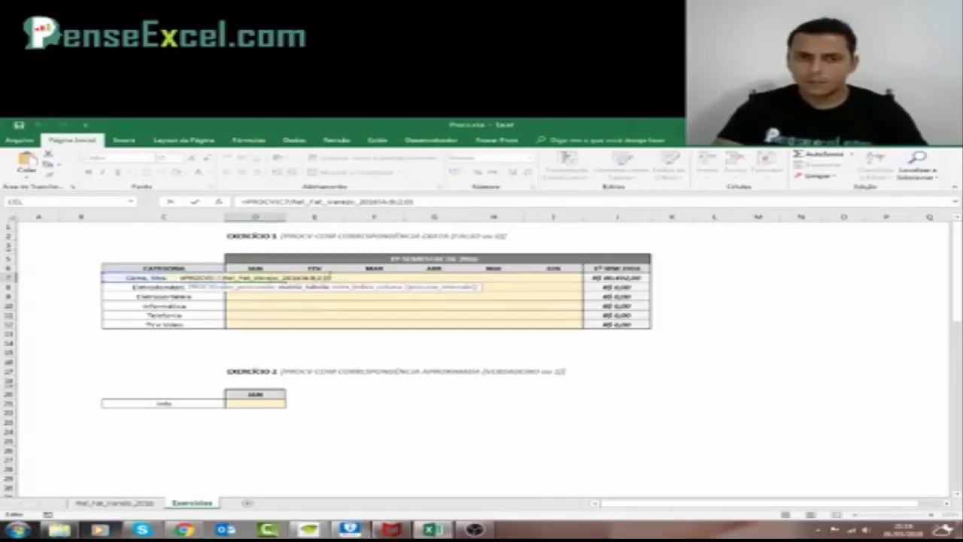
left_click(326, 278)
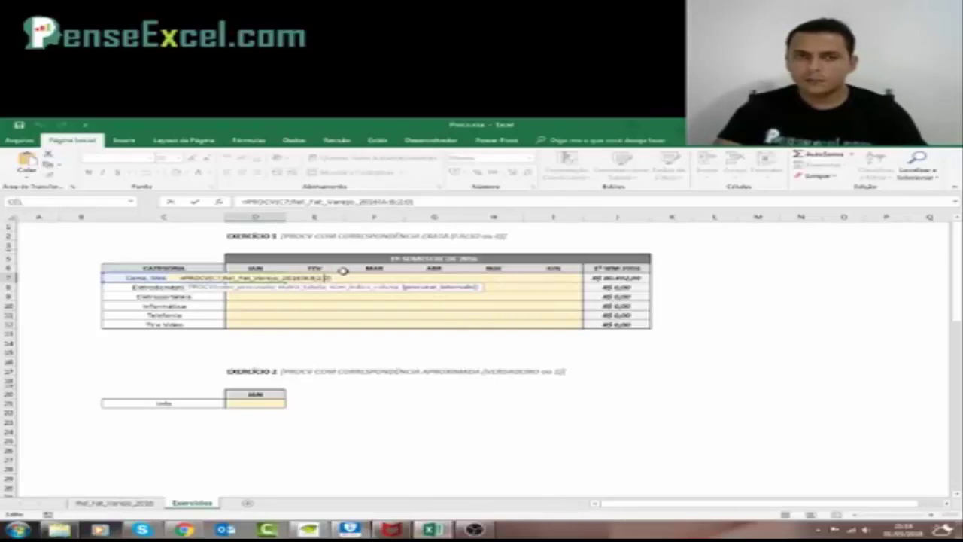
key("ctrl+Return")
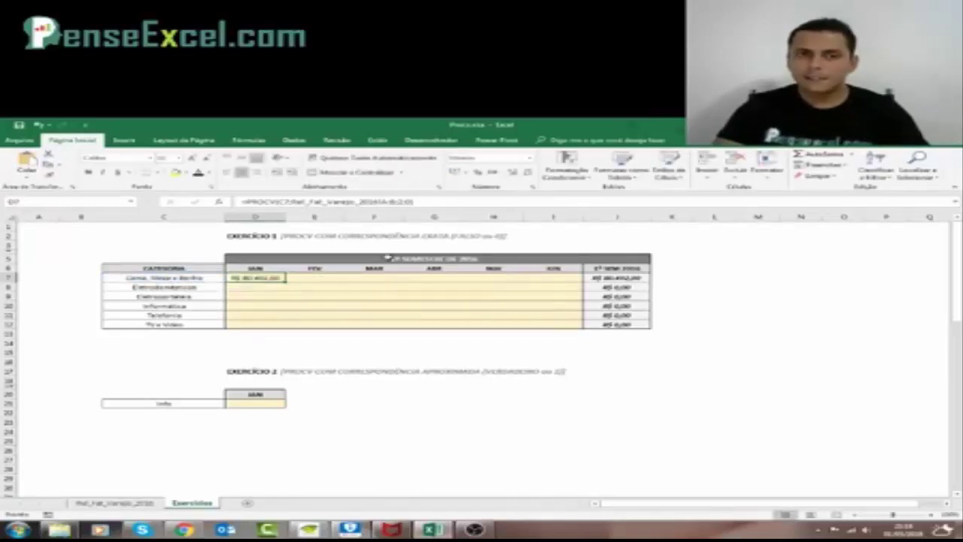
Shorten the category name in C7 to "Cama, Mesa" and check the January lookup in D7
key("Left")
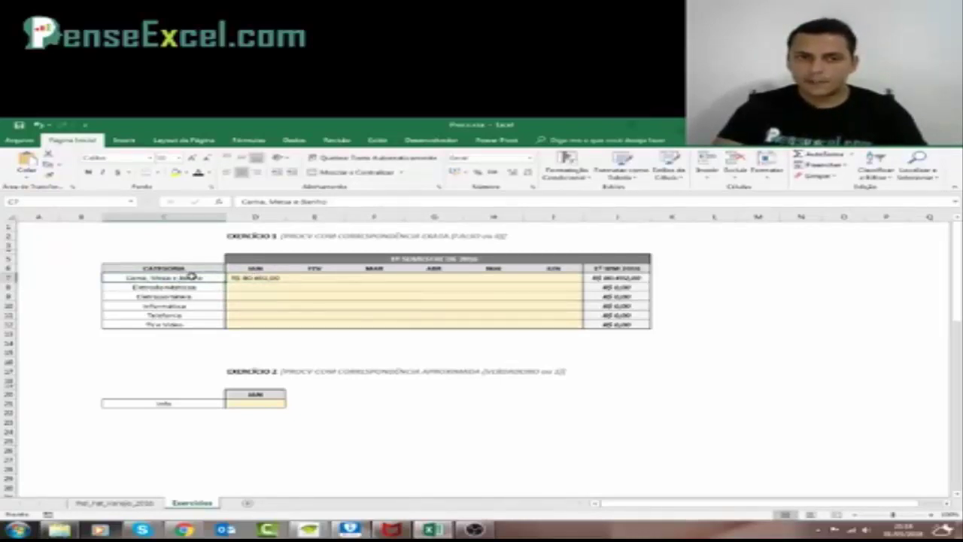
key("F2")
key("BackSpace")
key("BackSpace")
key("BackSpace")
key("BackSpace")
key("BackSpace")
key("BackSpace")
key("BackSpace")
key("BackSpace")
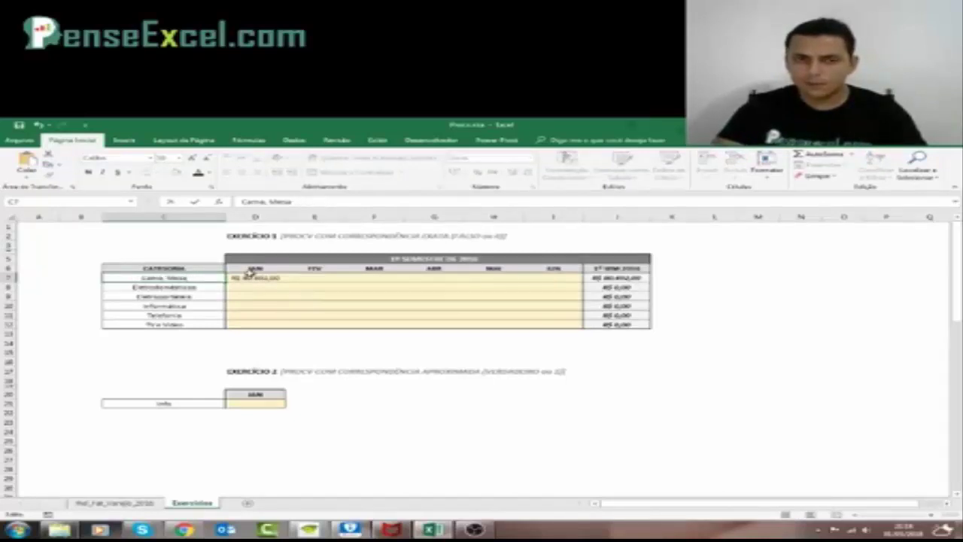
key("Return")
left_click(251, 277)
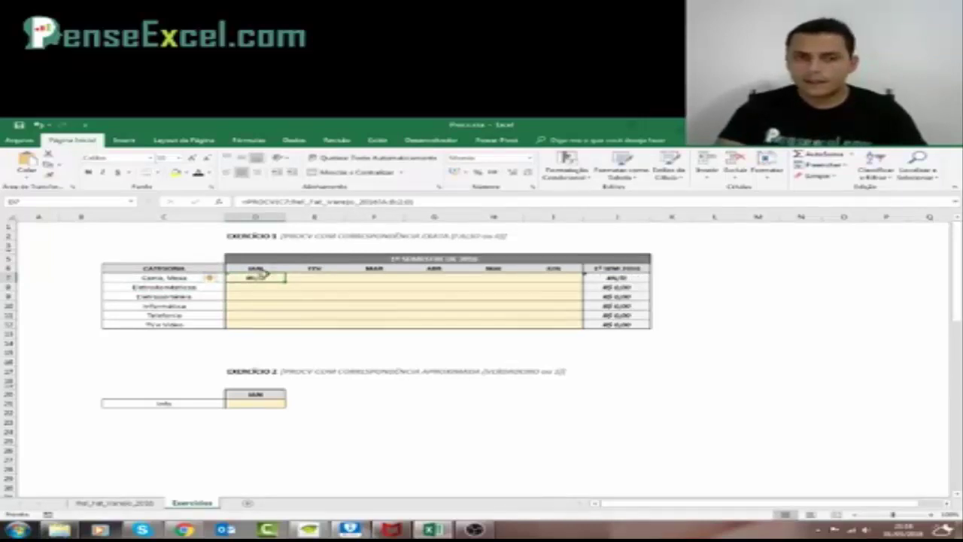
Check the category names in Rel_Fat_Varejo_2016, and undo the shortening of the category in C7
left_click(150, 504)
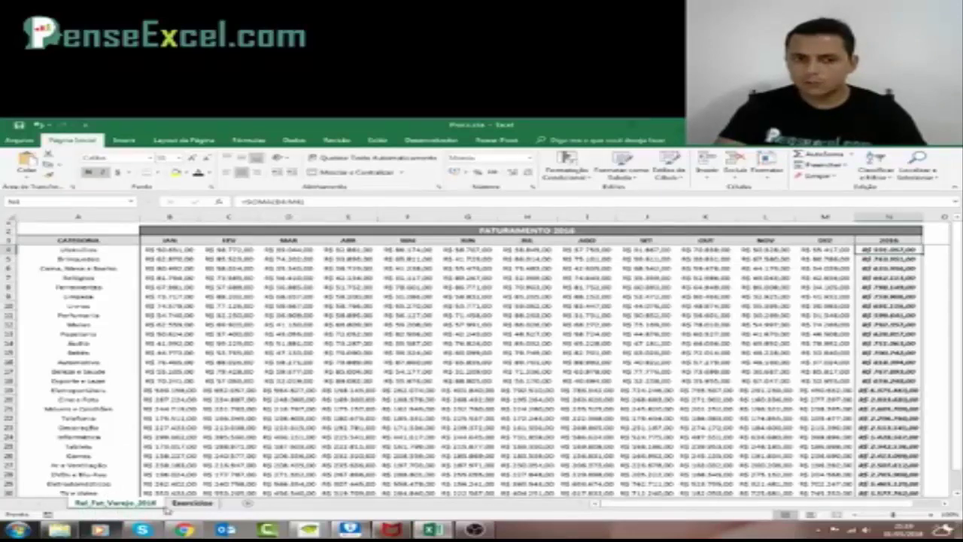
left_click(192, 502)
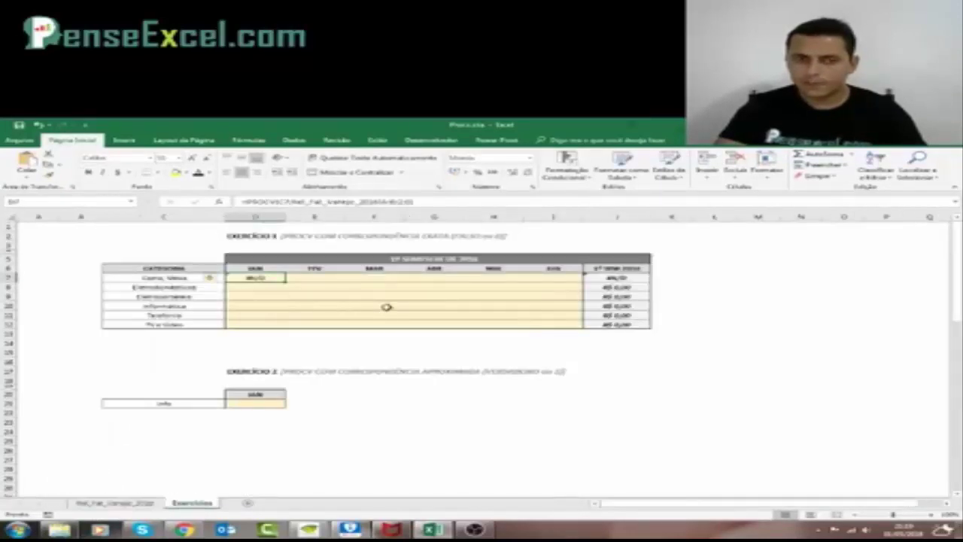
key("Left")
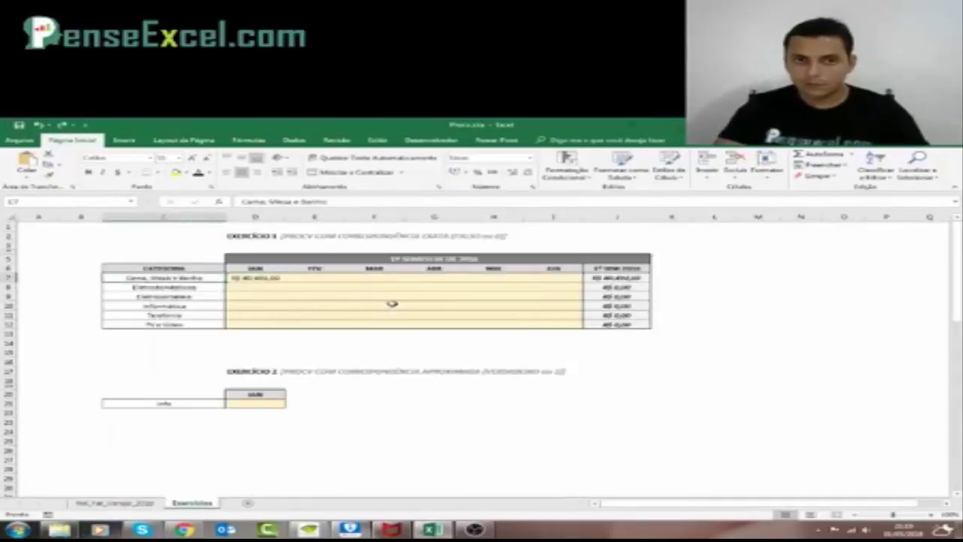
Replace the match argument of the PROCV formula in D7 with FALSO
left_click(272, 277)
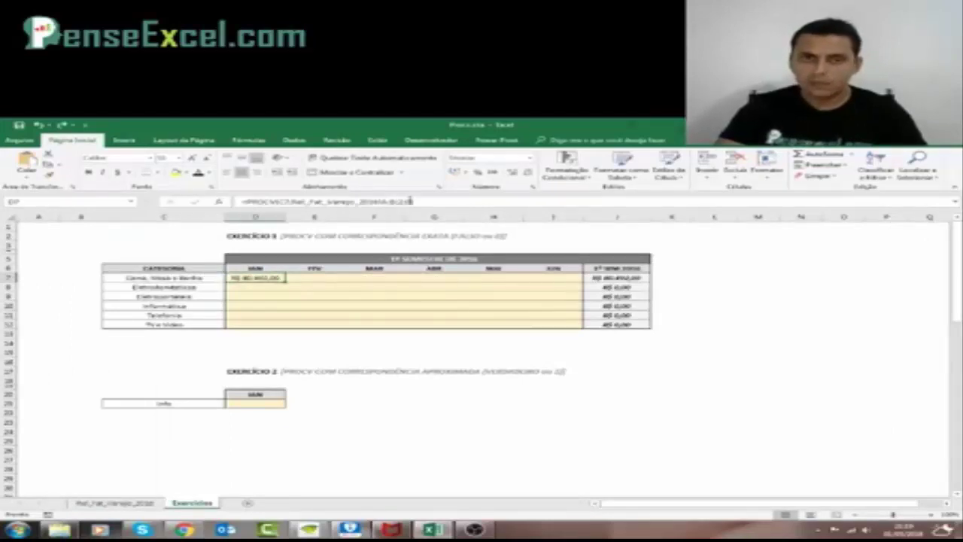
left_click(411, 201)
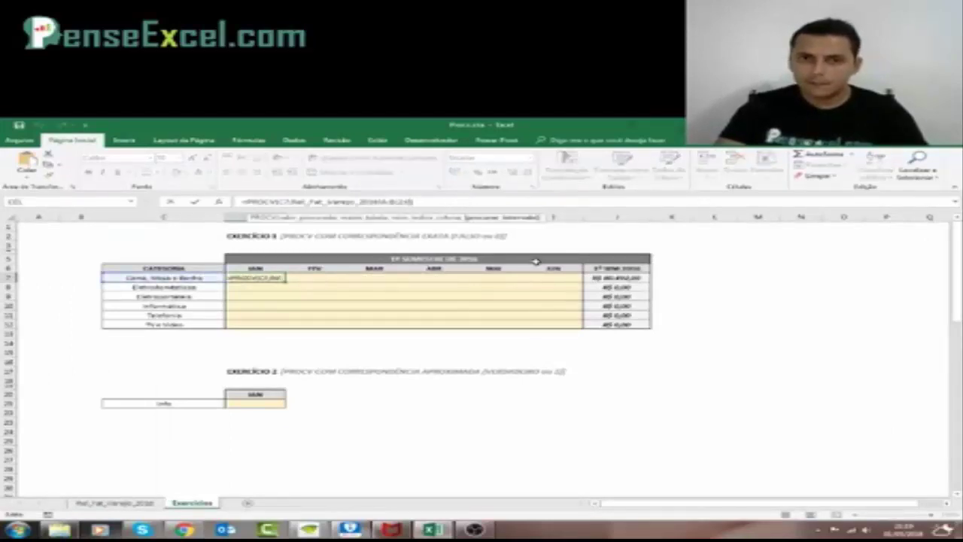
type(";FALSO)")
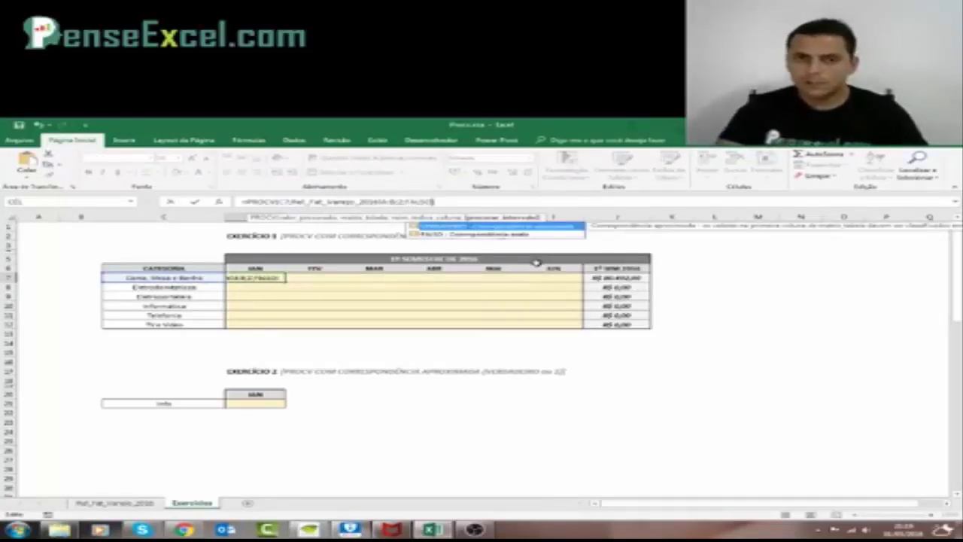
left_click(451, 236)
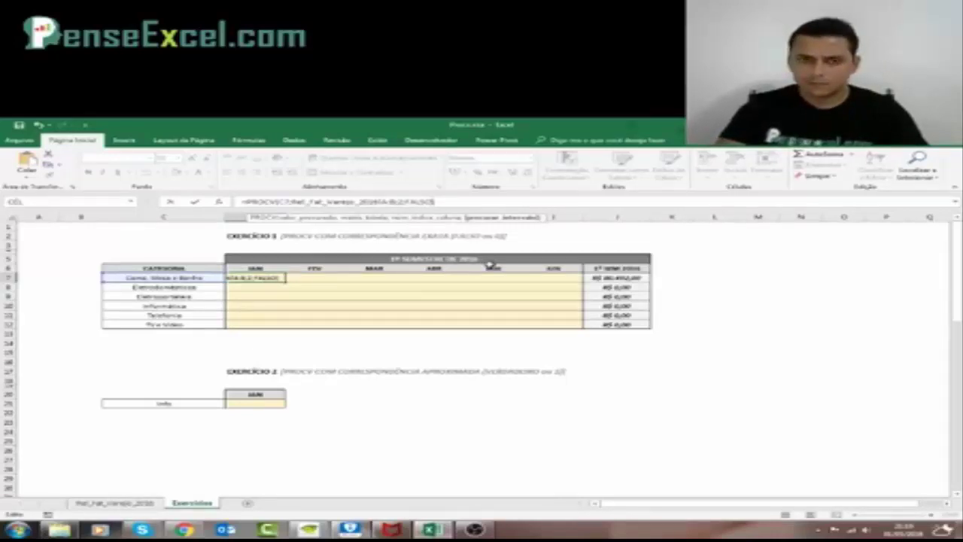
key("Return")
Copy the PROCV formula in D7 and paste only the formula into D8:D12 for the remaining January categories
left_click(229, 271)
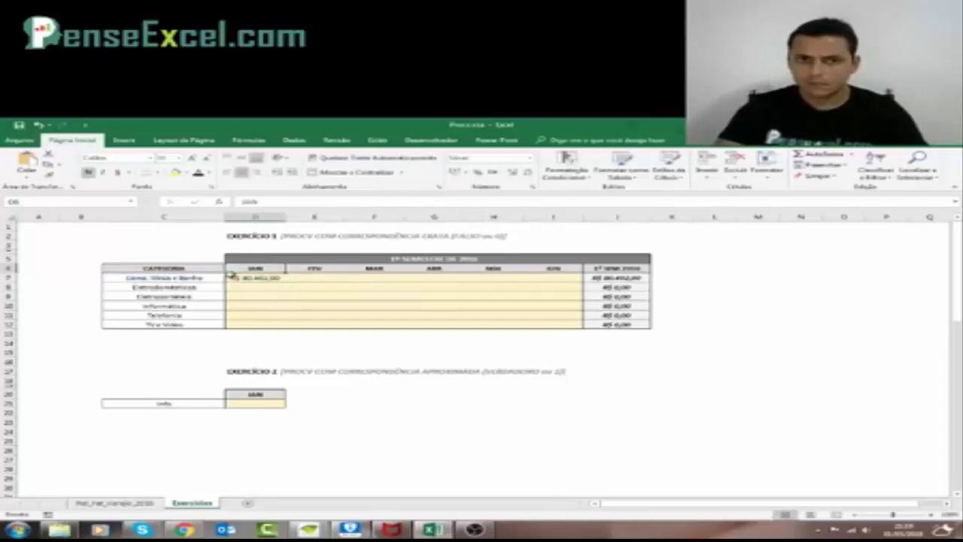
left_click(233, 277)
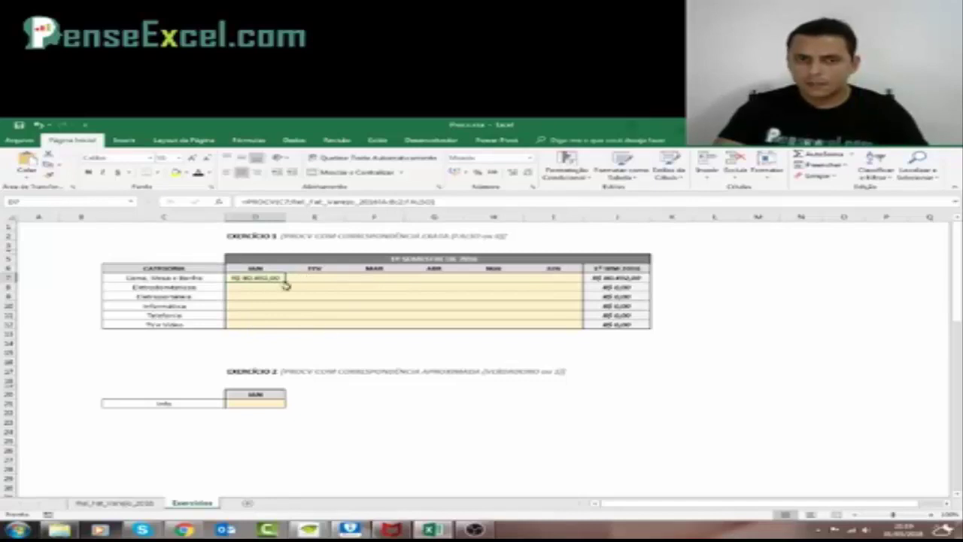
key("ctrl+c")
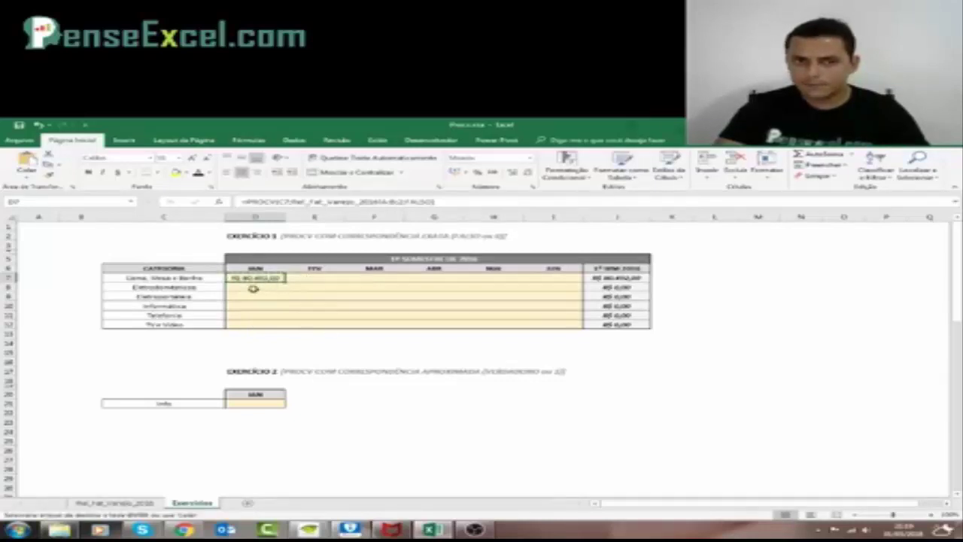
left_click_drag(257, 288, 254, 323)
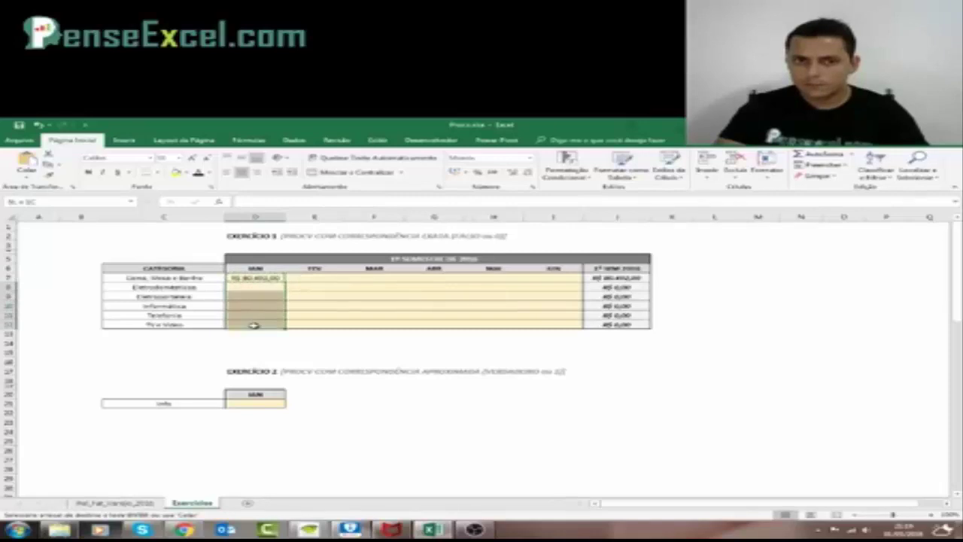
right_click(262, 284)
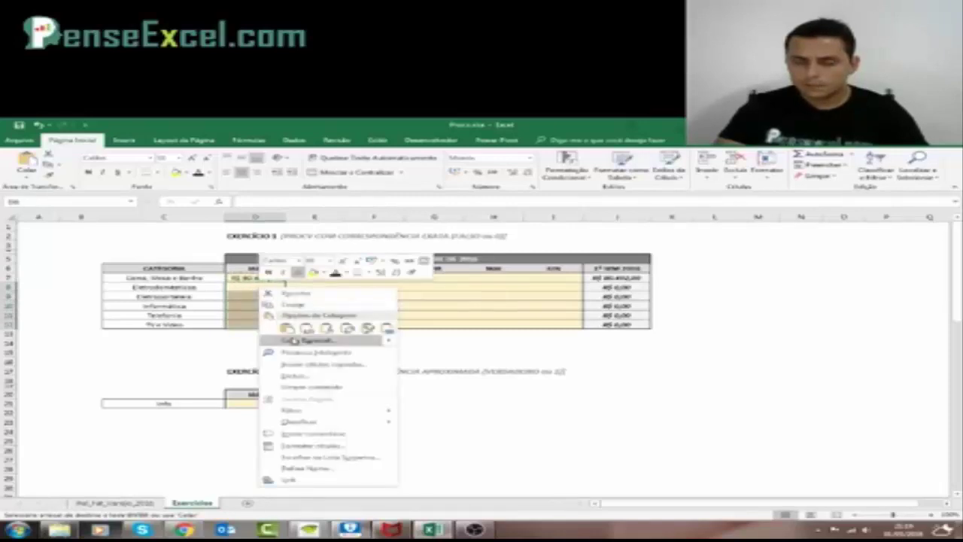
left_click(292, 341)
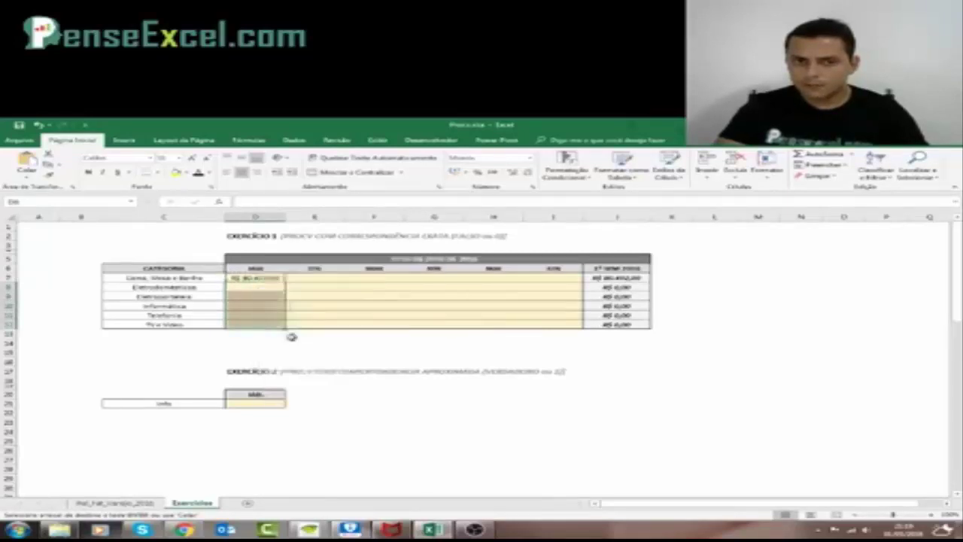
left_click_drag(470, 260, 497, 259)
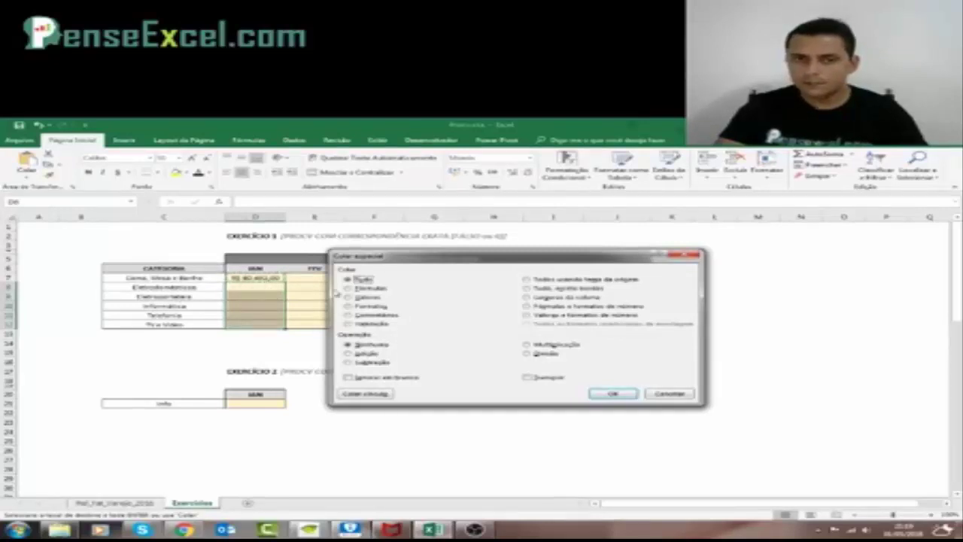
left_click(361, 289)
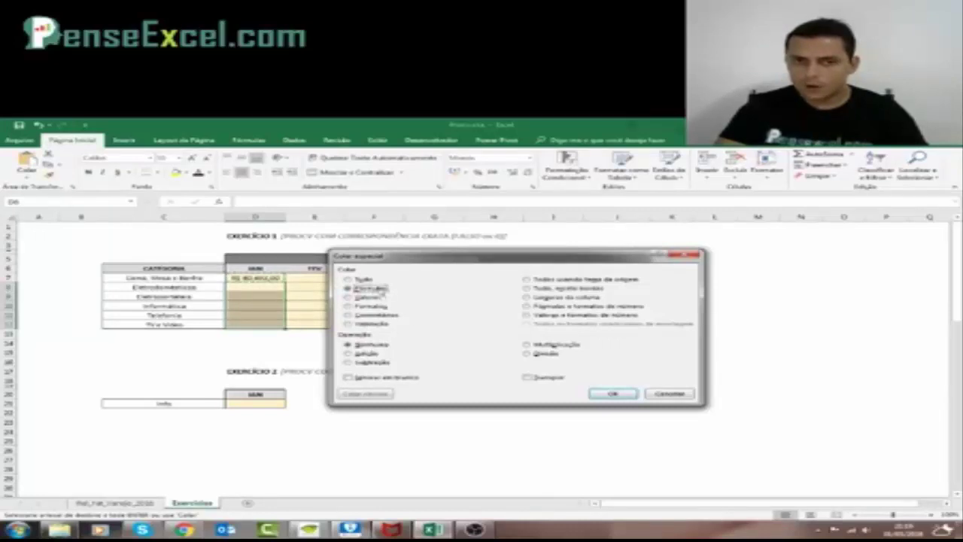
left_click(612, 396)
left_click(319, 287)
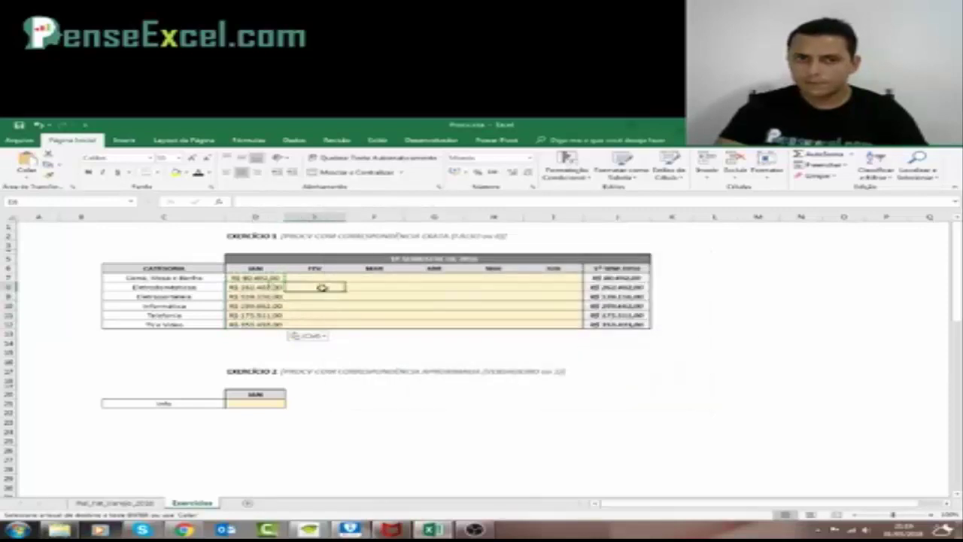
Review the January PROCV formulas in D7 through D12 to check which category cell each one looks up
left_click(258, 278)
key("F2")
key("Return")
key("F2")
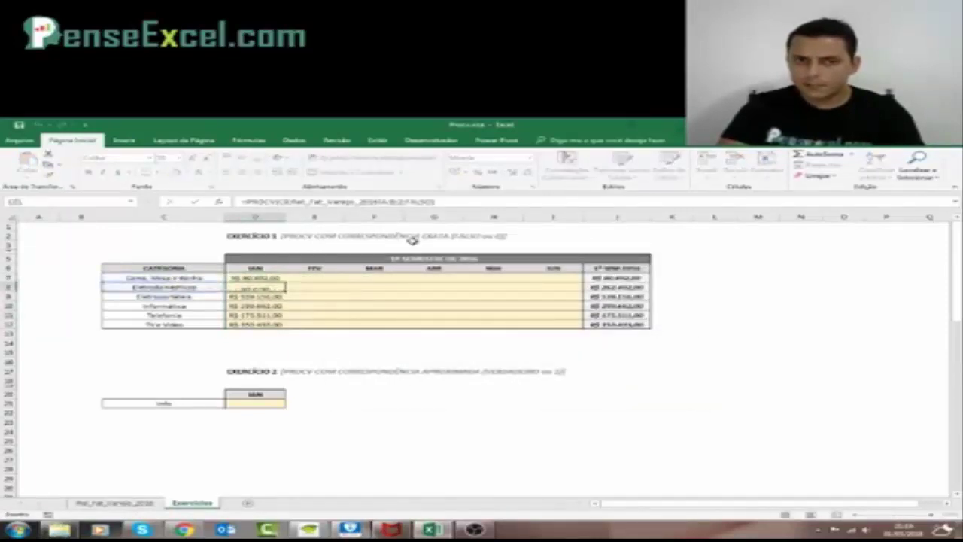
key("Return")
key("F2")
key("Return")
key("F2")
key("Return")
key("F2")
key("Return")
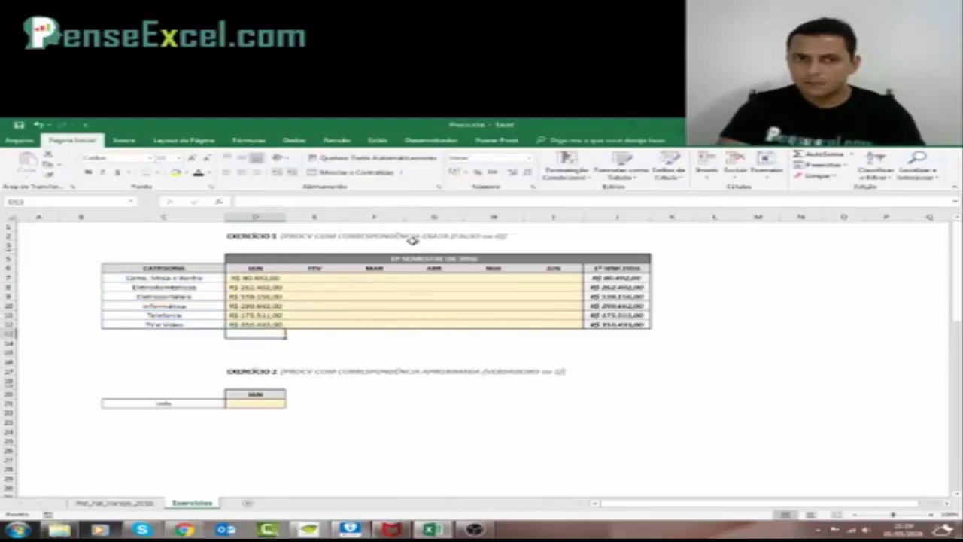
left_click(258, 277)
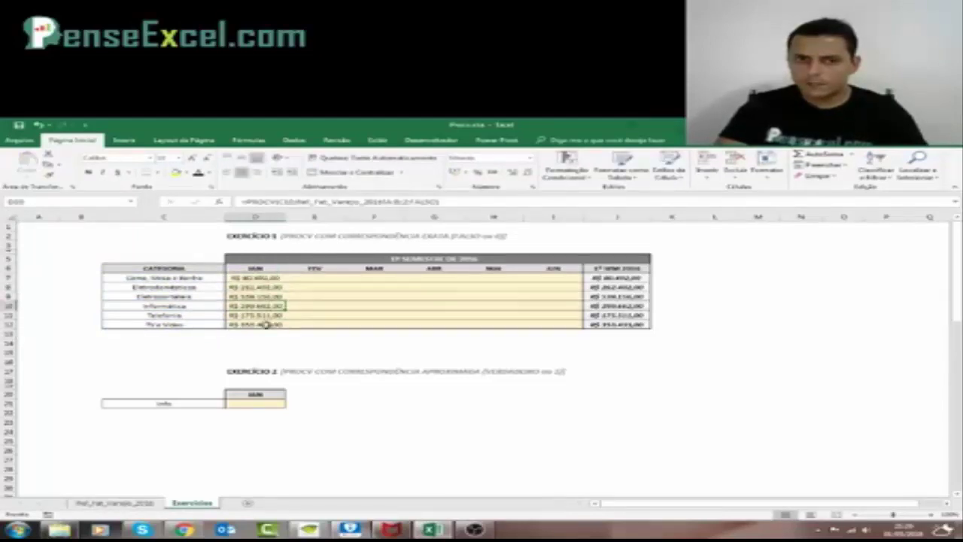
left_click(265, 324)
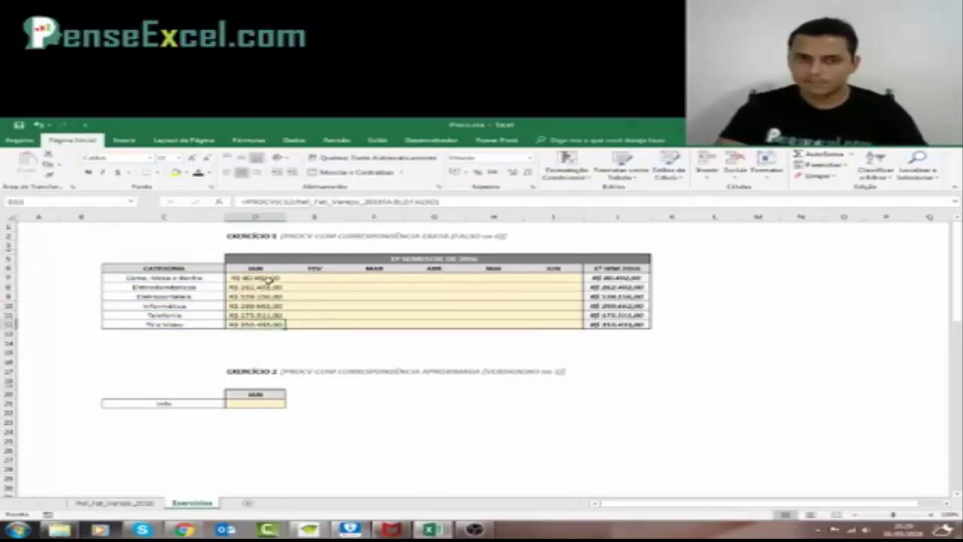
Start a PROCV formula in the February cell E7 with C7 as the lookup value
left_click(320, 278)
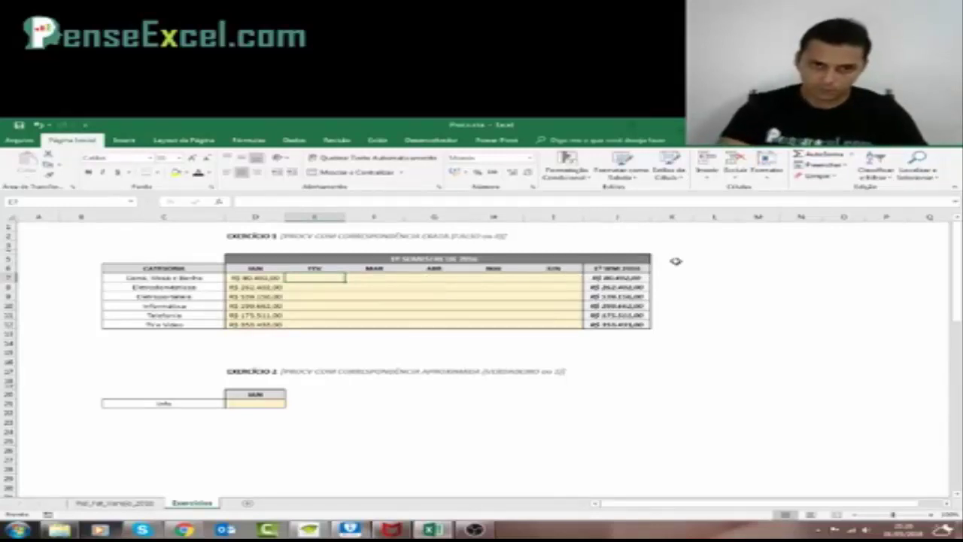
type("=")
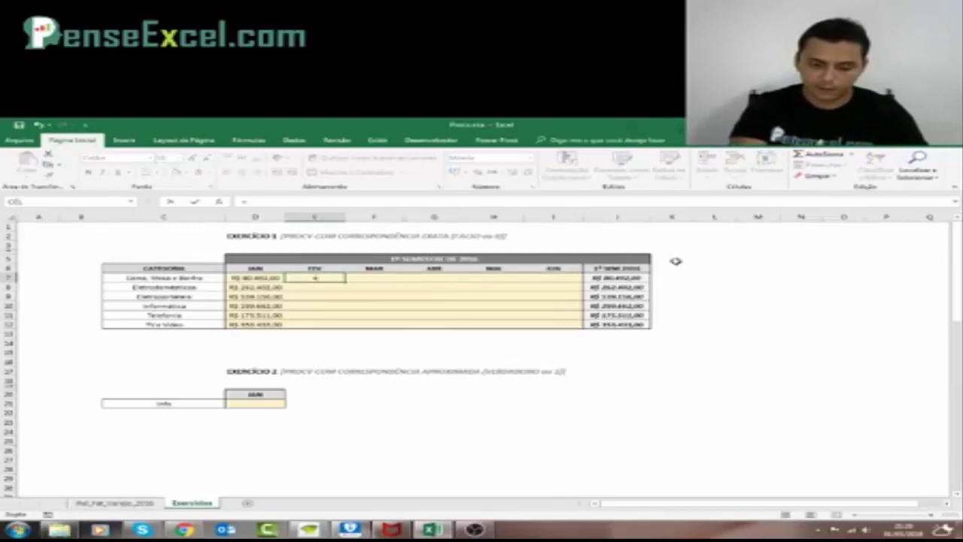
type("PROCV")
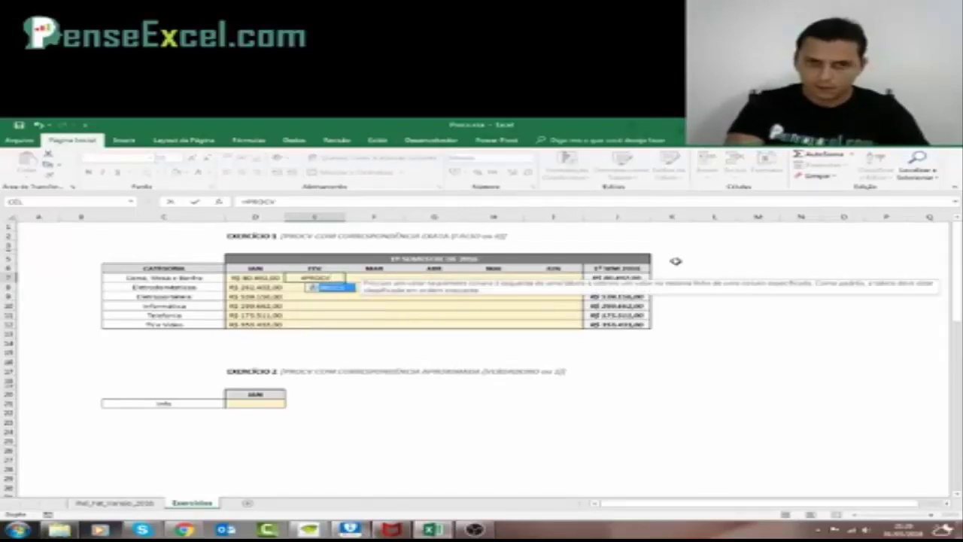
type("(")
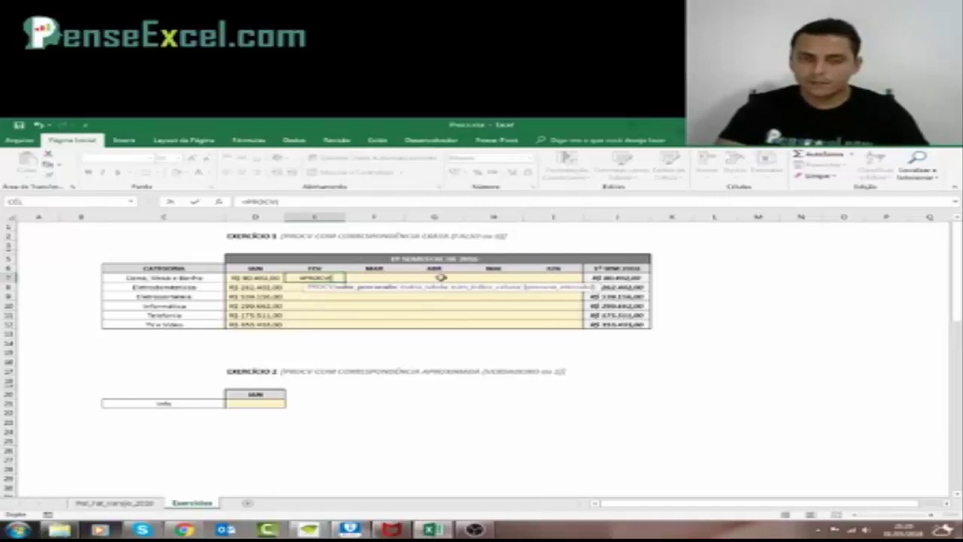
left_click(160, 277)
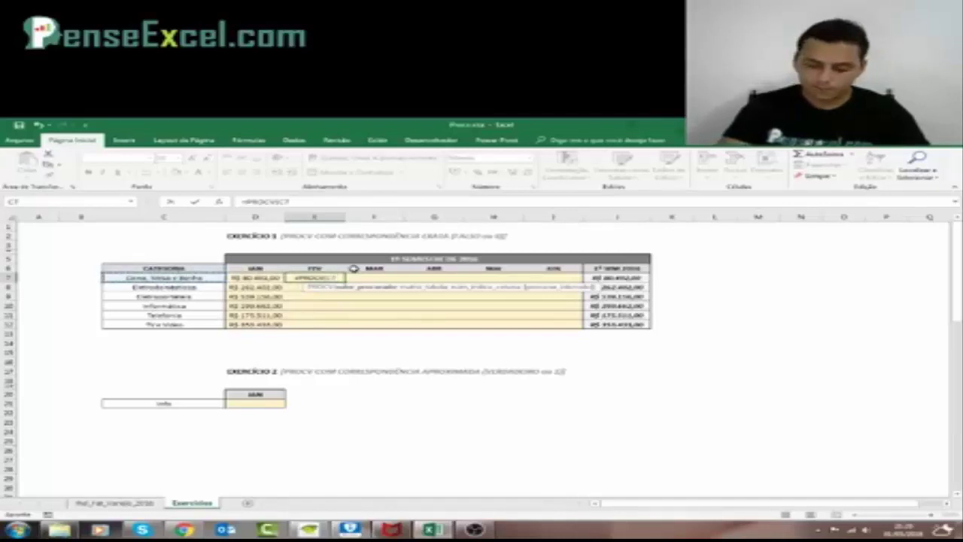
type(";")
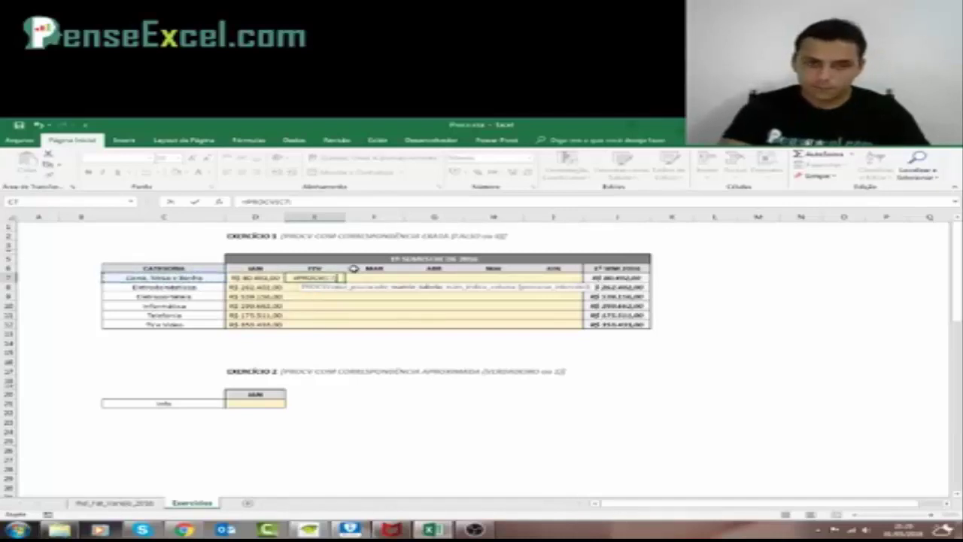
Set the table array of the E7 formula to columns A:C of the Rel_Fat_Varejo_2016 sheet
left_click(128, 503)
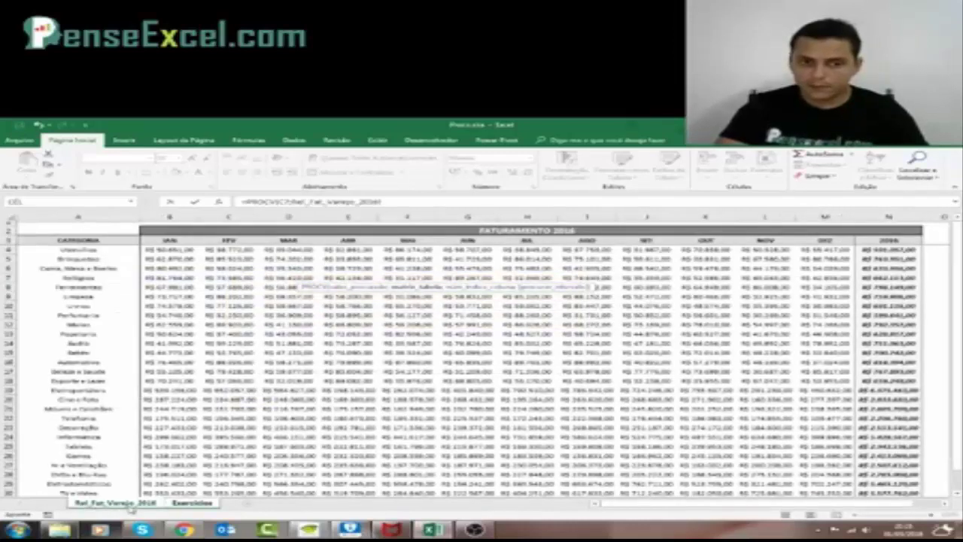
left_click(87, 216)
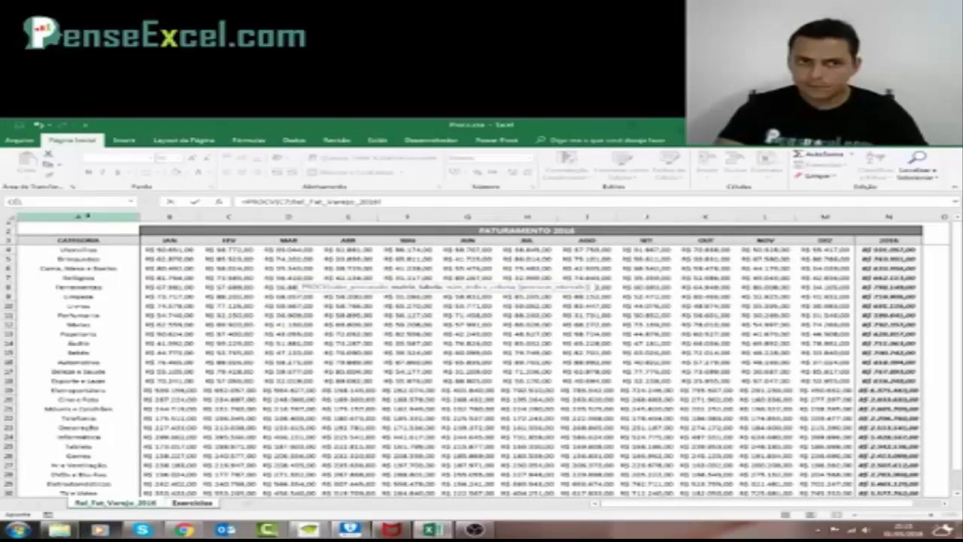
left_click(86, 216)
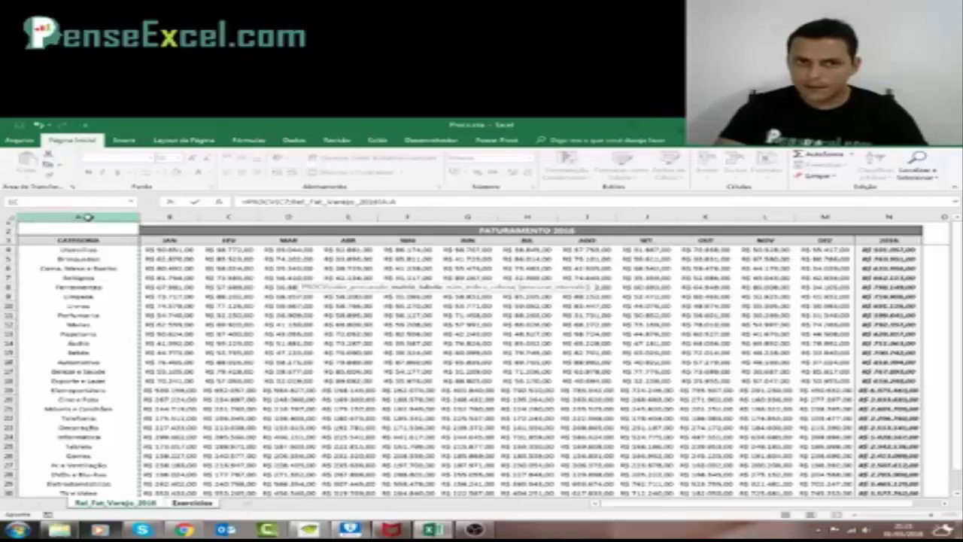
left_click_drag(87, 216, 224, 214)
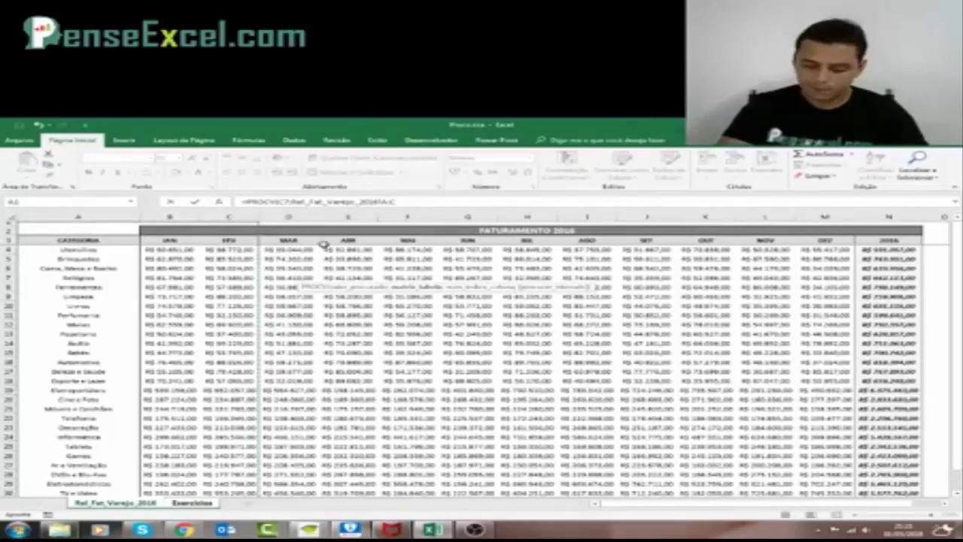
left_click(111, 216)
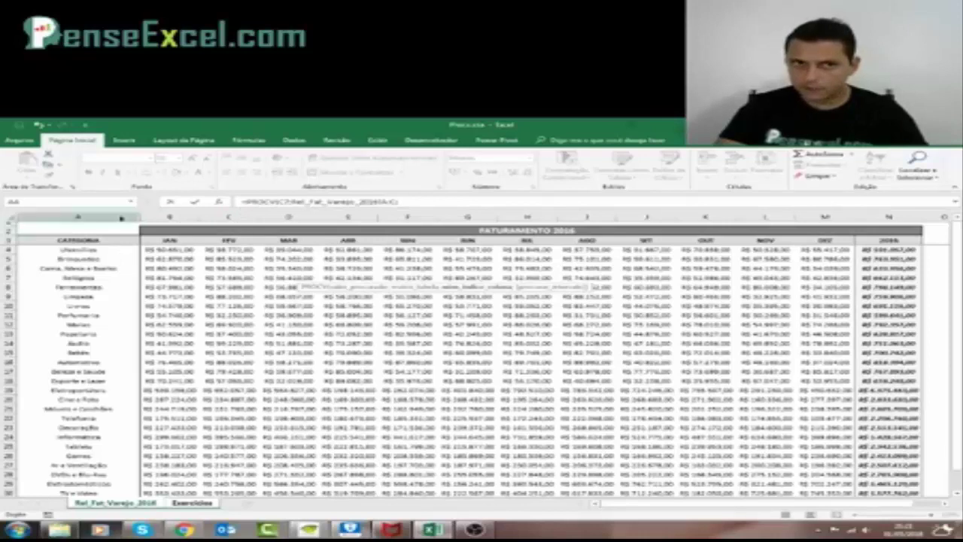
left_click(244, 216)
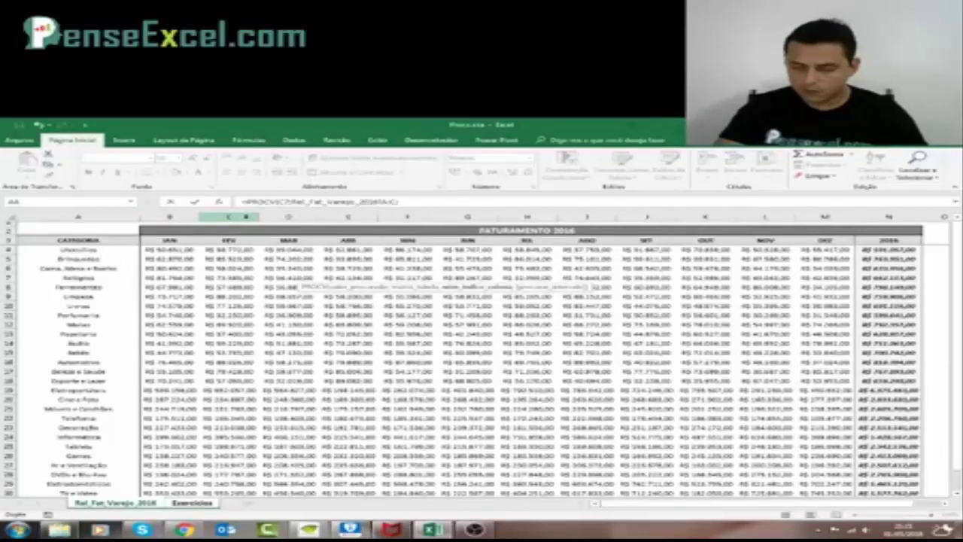
Complete the E7 PROCV formula with column index 3 and 0 as the exact match argument
left_click(402, 204)
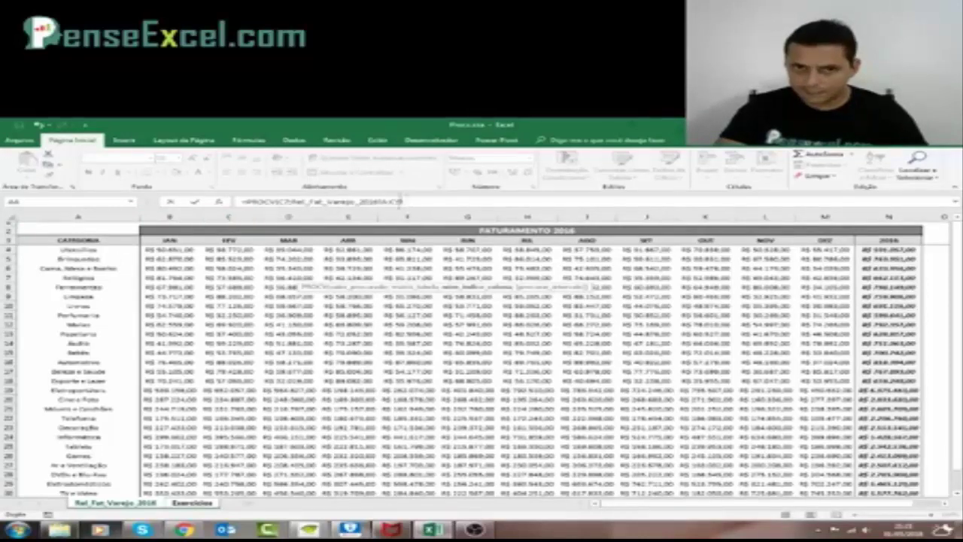
double_click(385, 202)
type("A:")
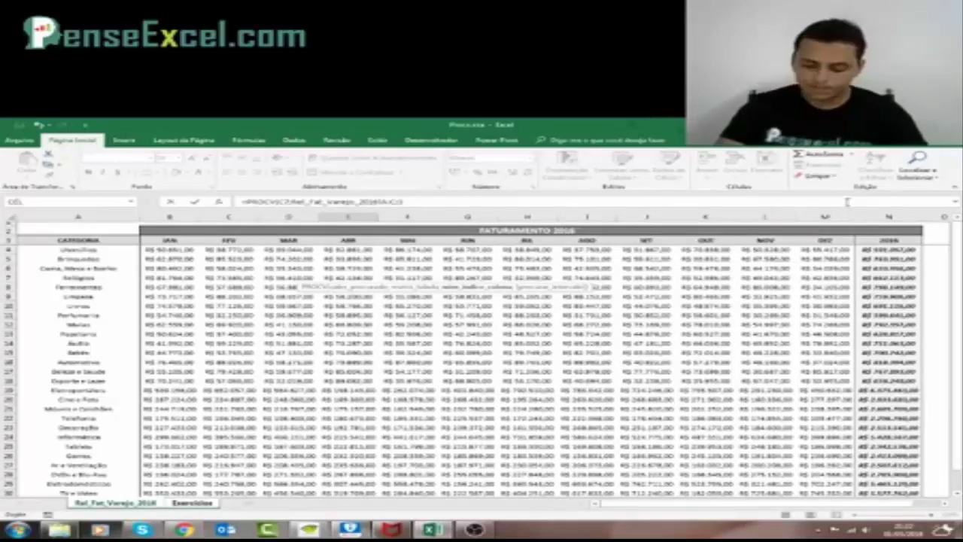
left_click(403, 202)
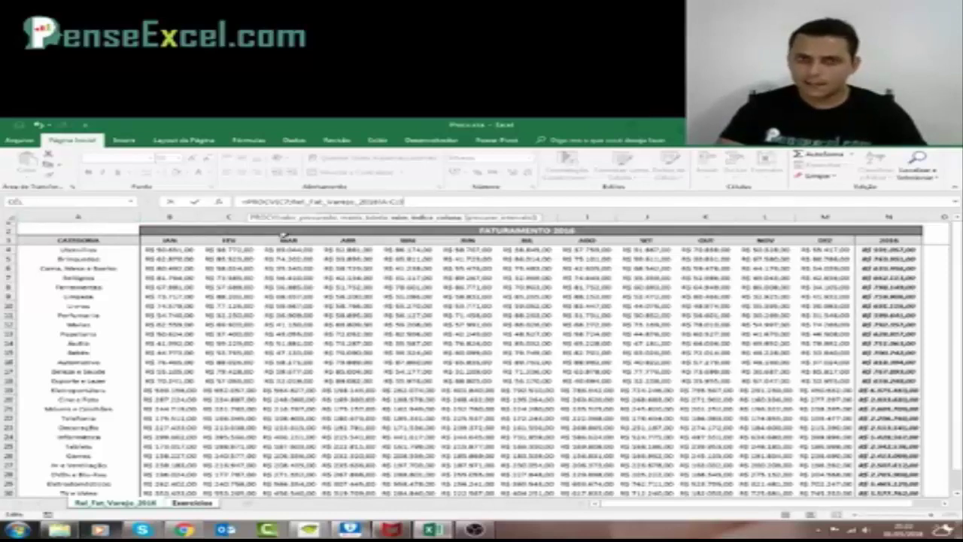
type(";")
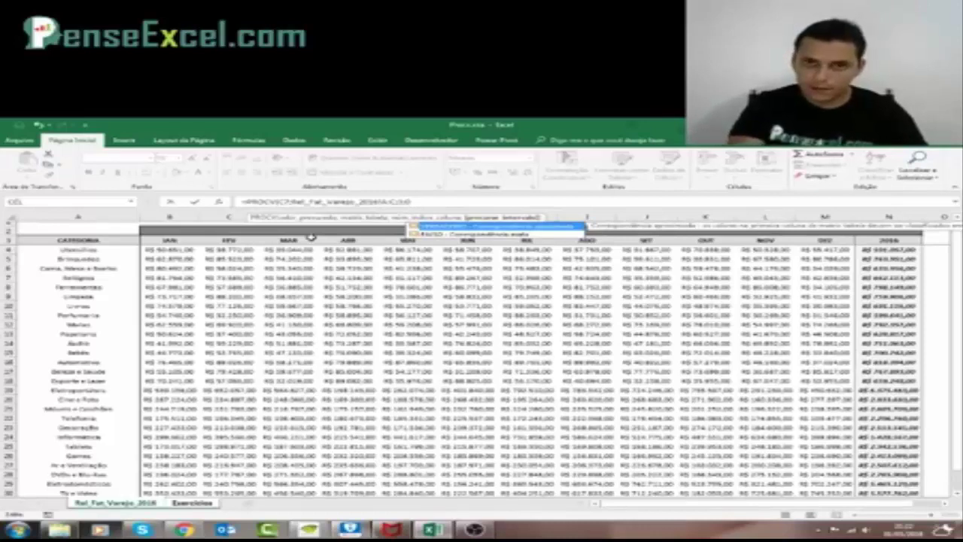
type("0)")
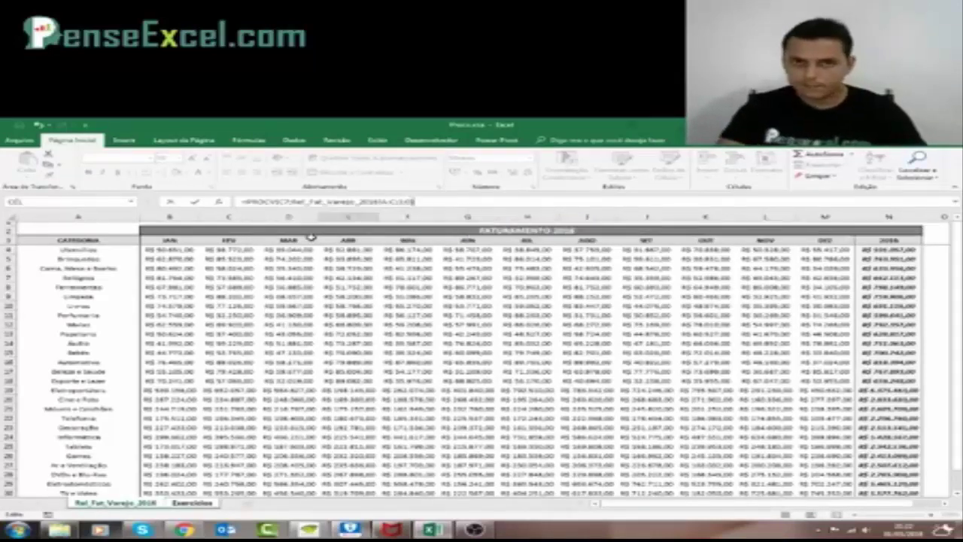
key("Return")
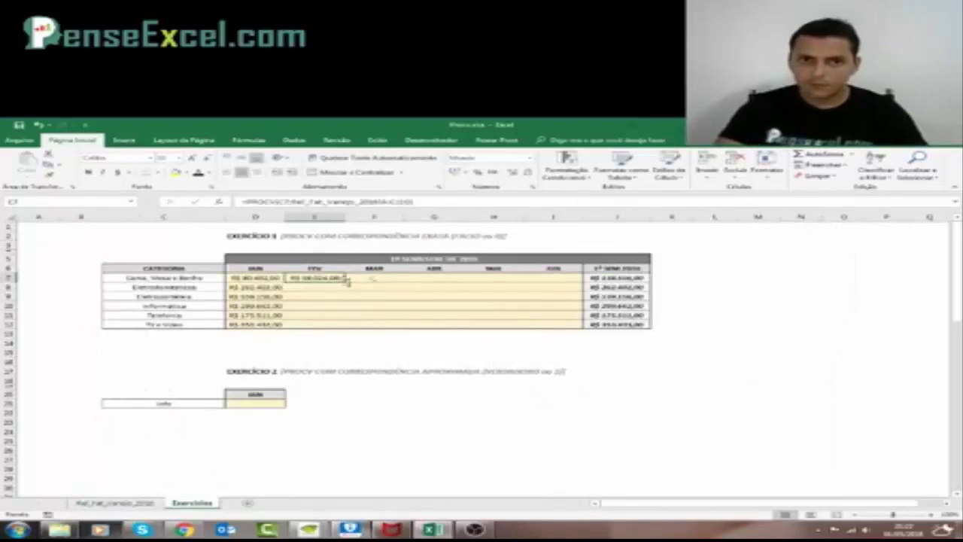
Copy the February formula in E7 and paste only its formula into E8:E12
left_click(340, 279)
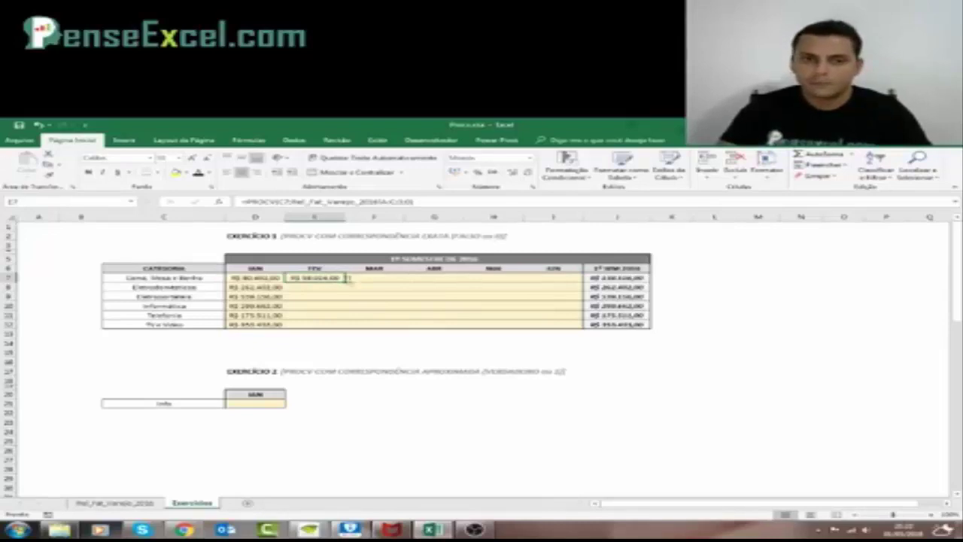
key("ctrl+c")
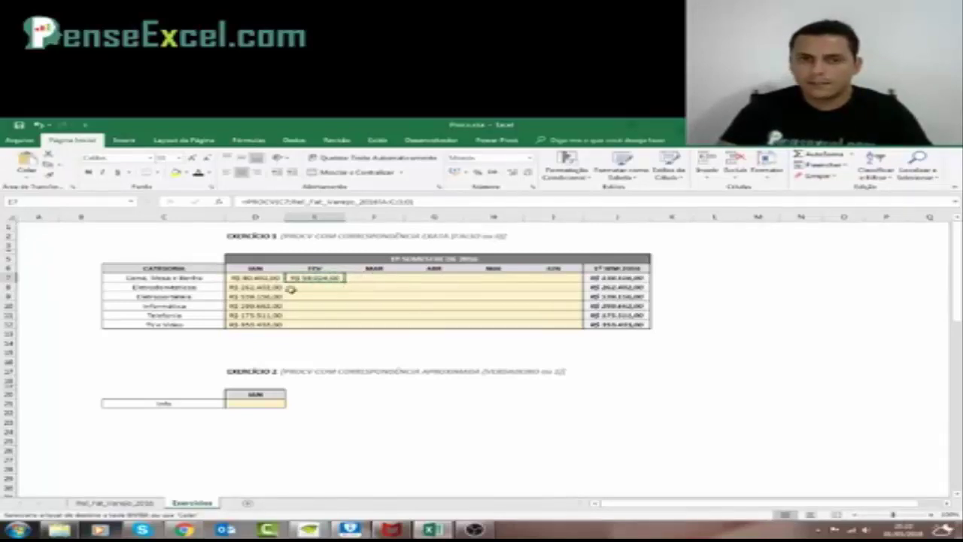
left_click_drag(305, 287, 301, 321)
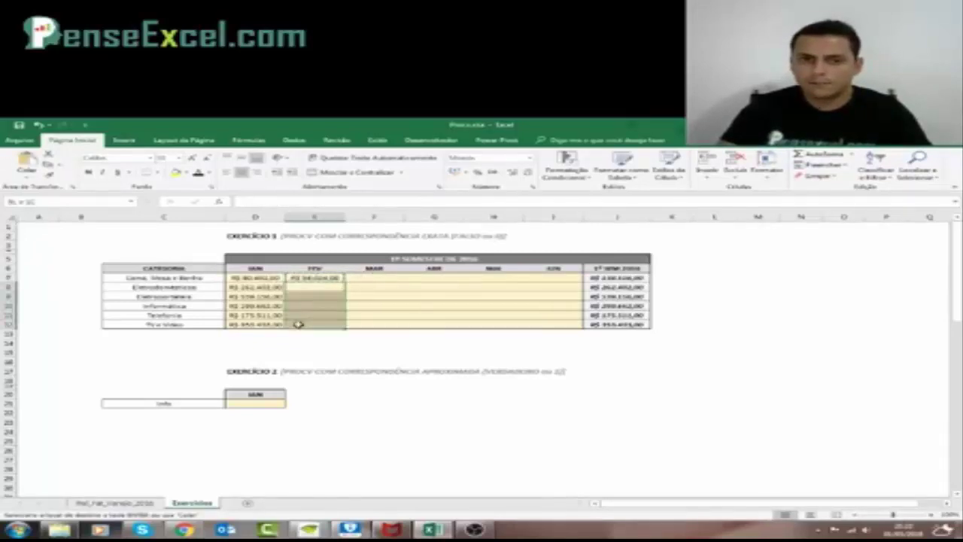
right_click(309, 286)
left_click(372, 341)
left_click(225, 295)
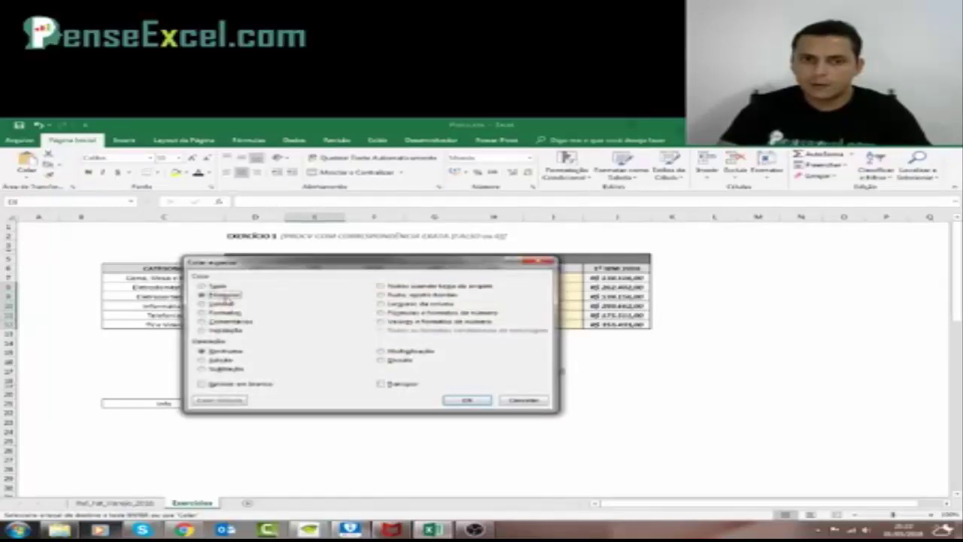
left_click(467, 401)
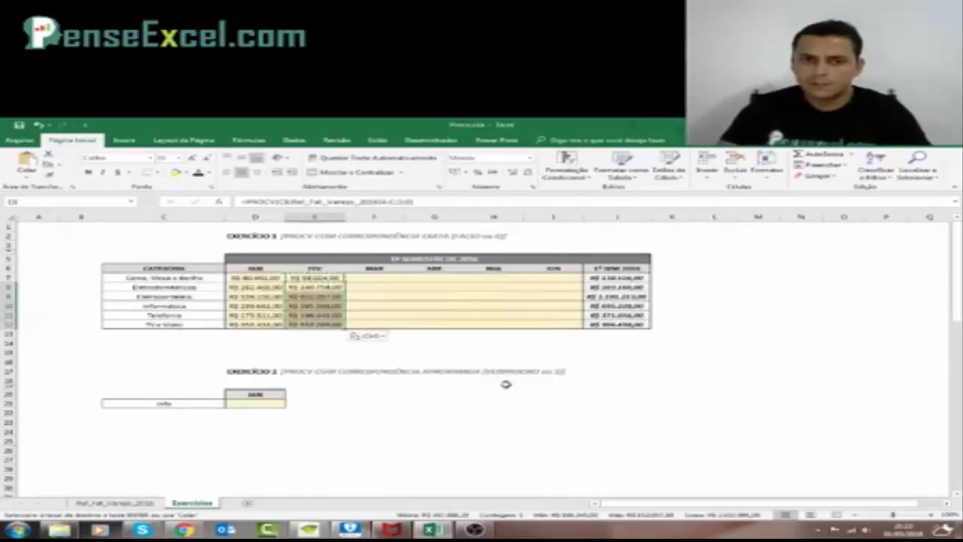
Start a PROCV formula in the March cell F7 with C7 as the lookup value
left_click(369, 278)
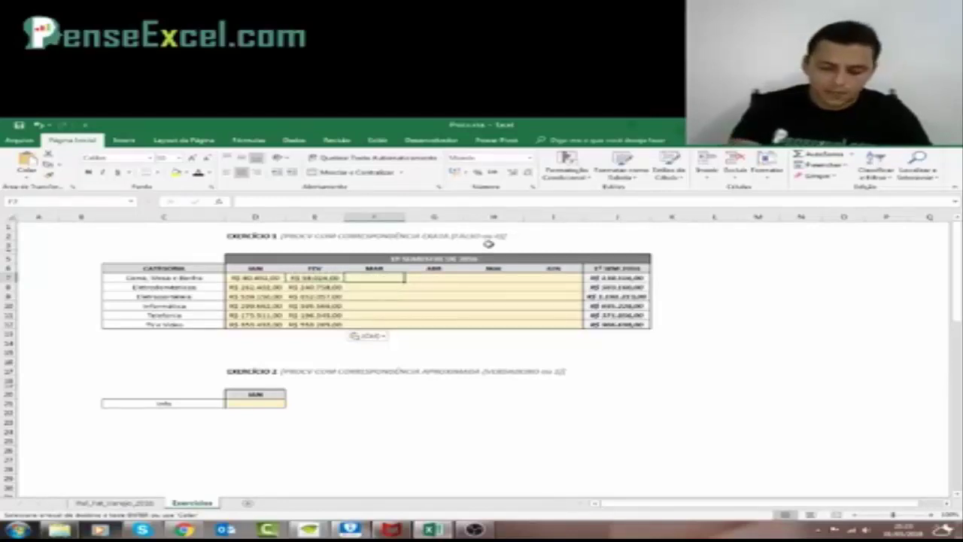
type("=PROCV")
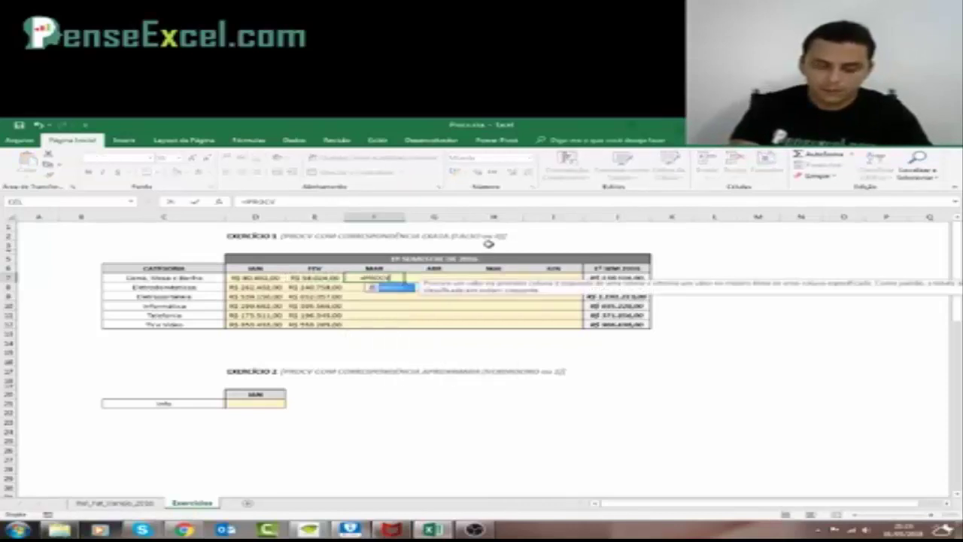
type("(")
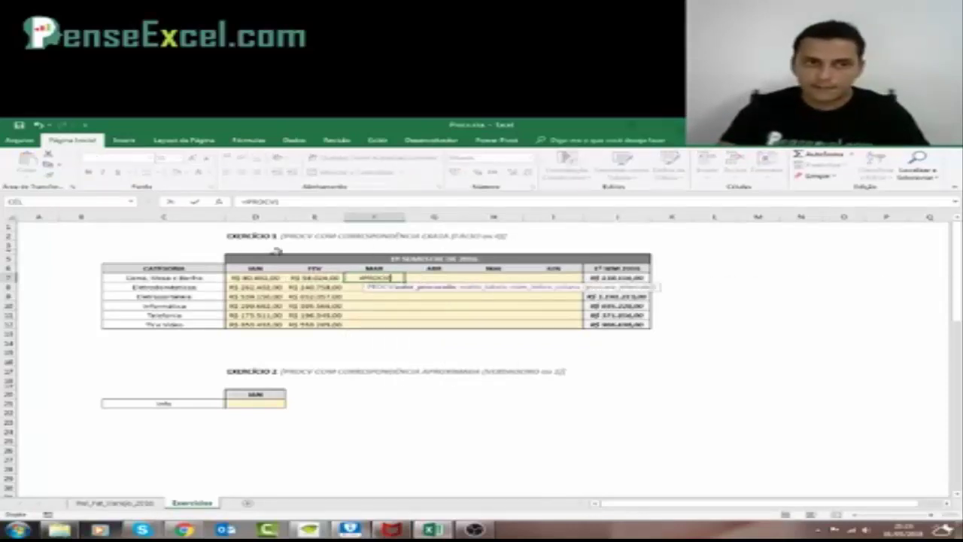
left_click(162, 277)
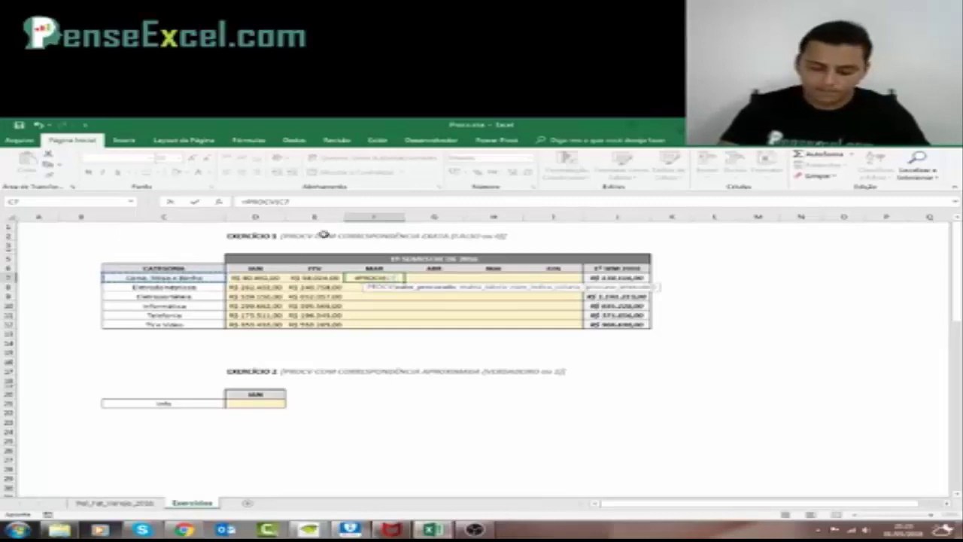
type(";")
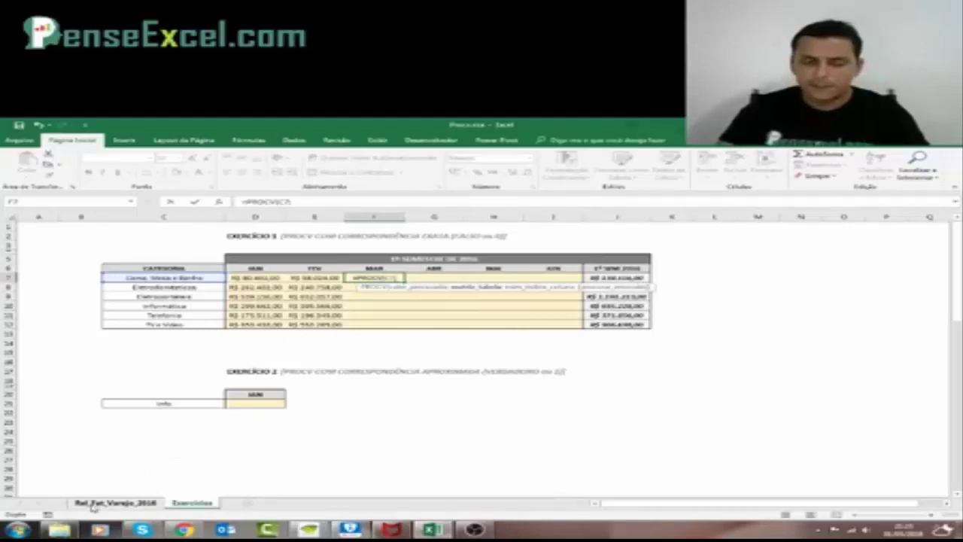
Set the table array of the F7 formula to columns A:D of the Rel_Fat_Varejo_2016 sheet
left_click(115, 503)
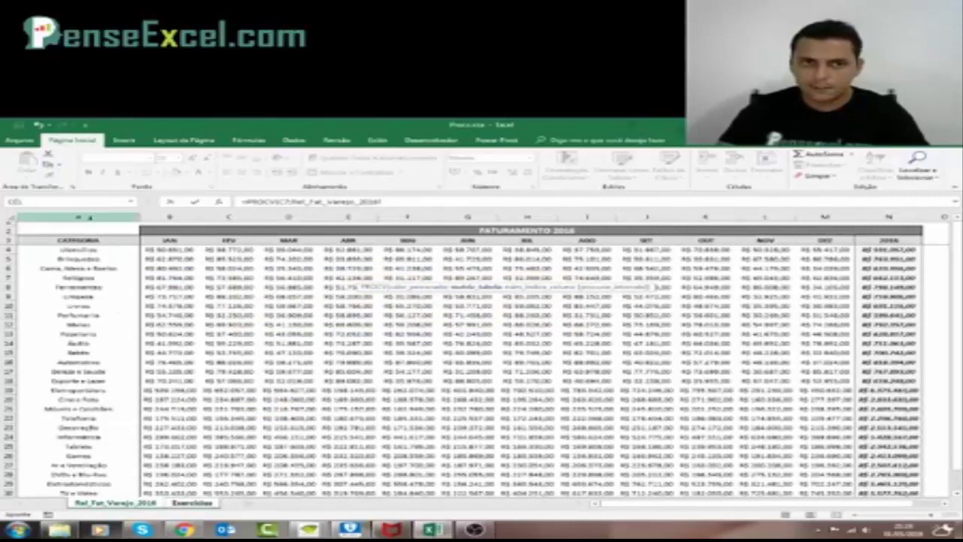
left_click(90, 216)
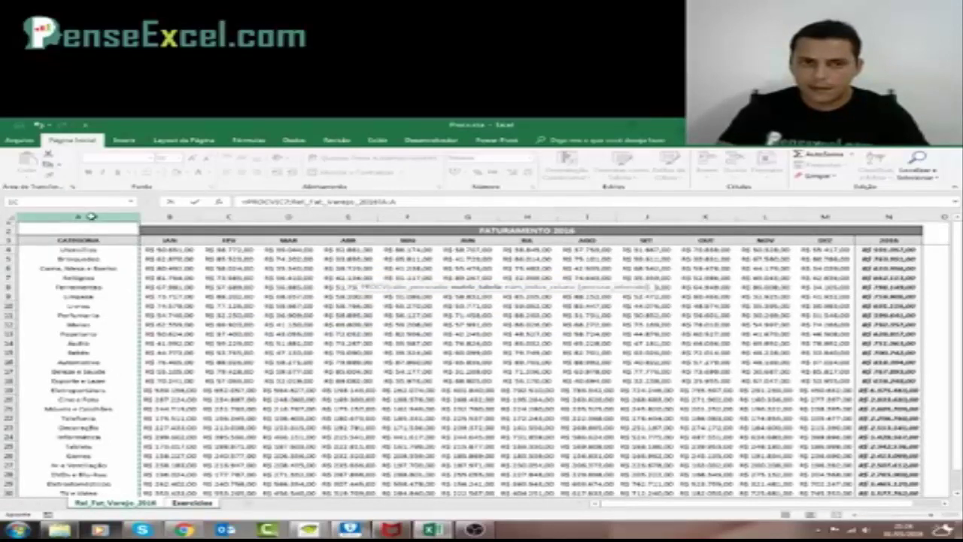
left_click_drag(91, 216, 280, 216)
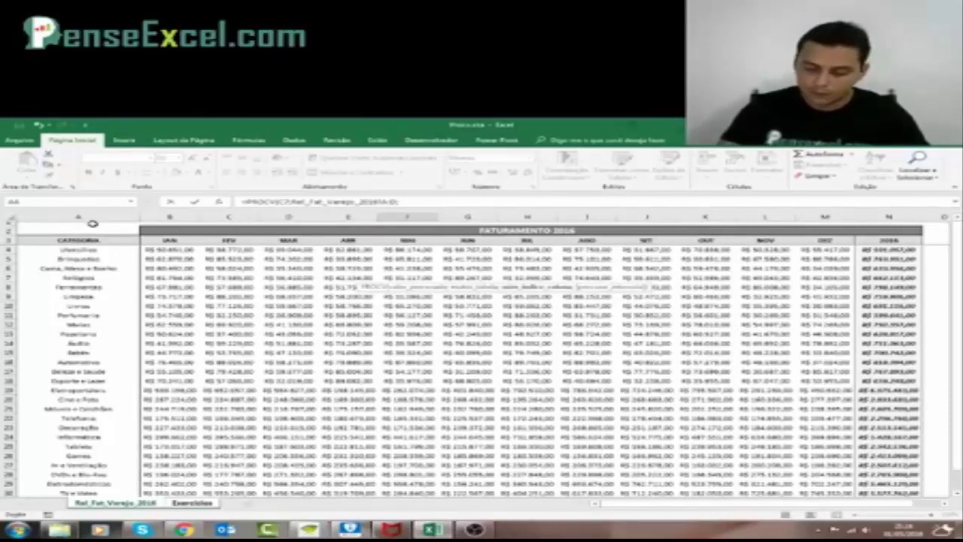
Complete the F7 PROCV formula with column index 4 and 0 as the exact match argument
type("4;")
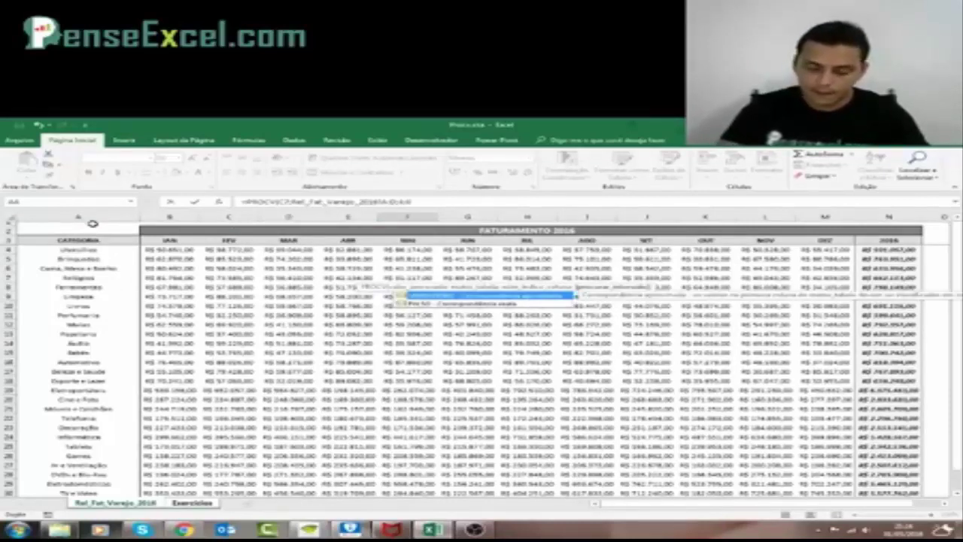
key("Return")
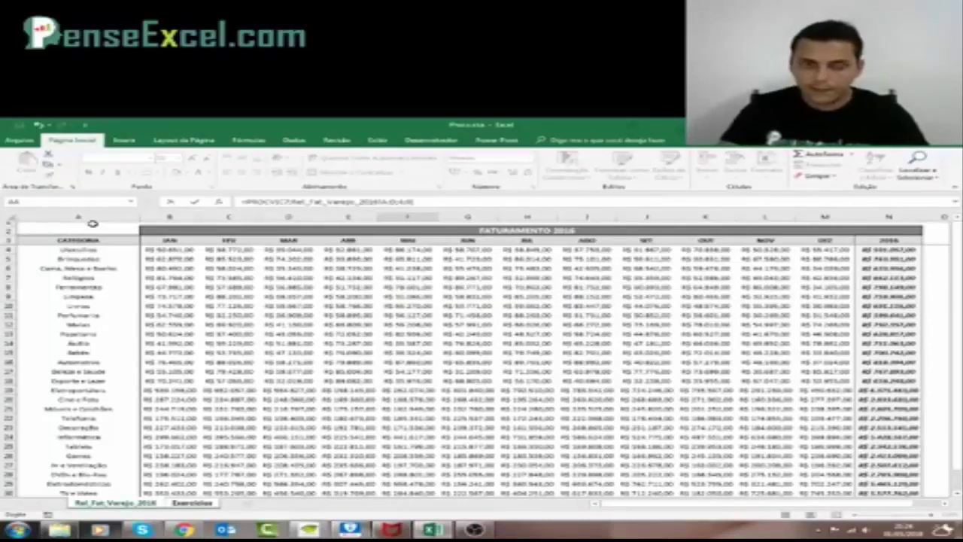
key("Return")
Compare the F7 result with the March revenue for Cama, Mesa e Banho on the Rel_Fat_Varejo_2016 sheet
left_click(386, 278)
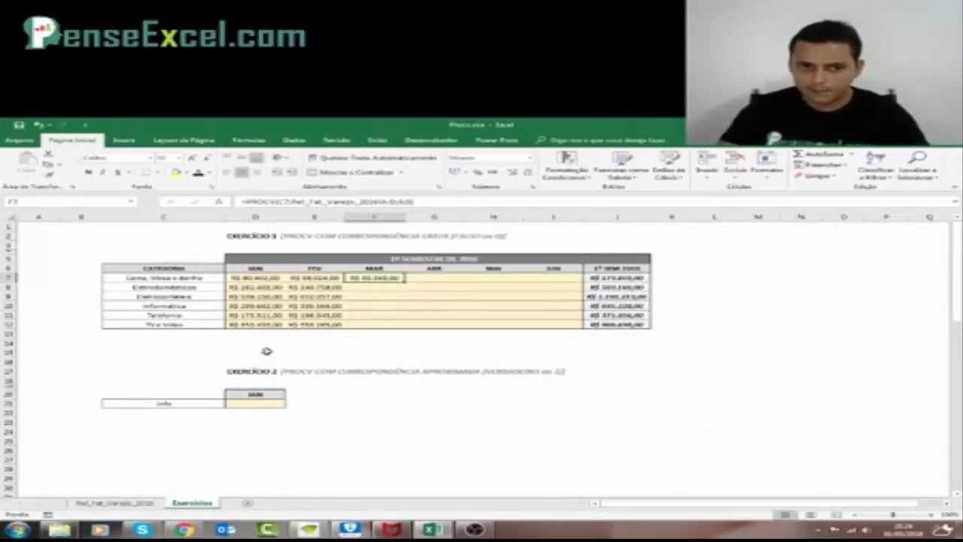
left_click(145, 507)
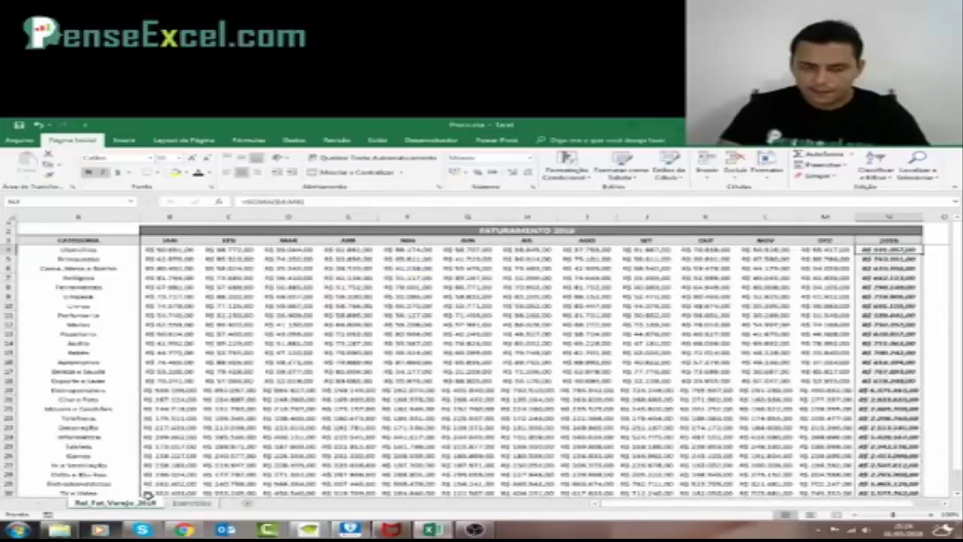
left_click(284, 268)
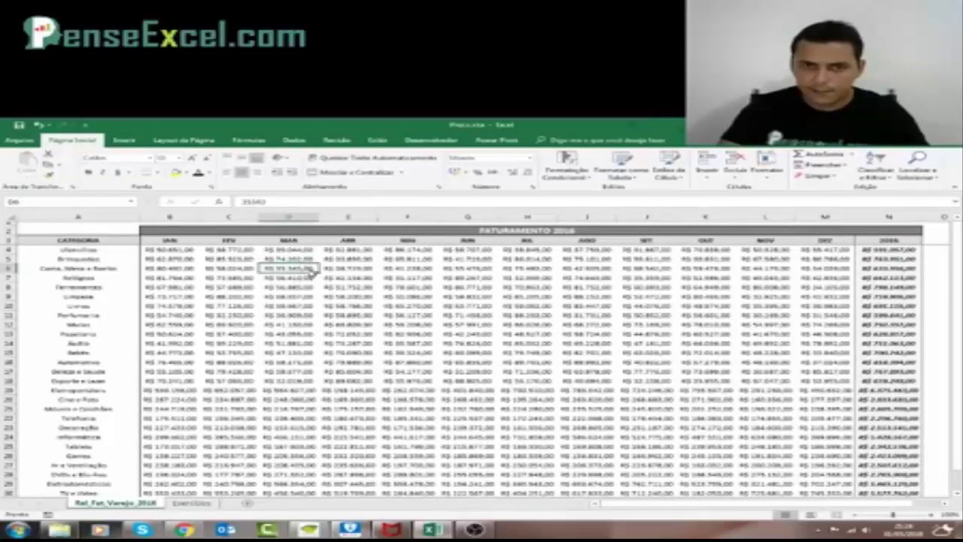
left_click(198, 505)
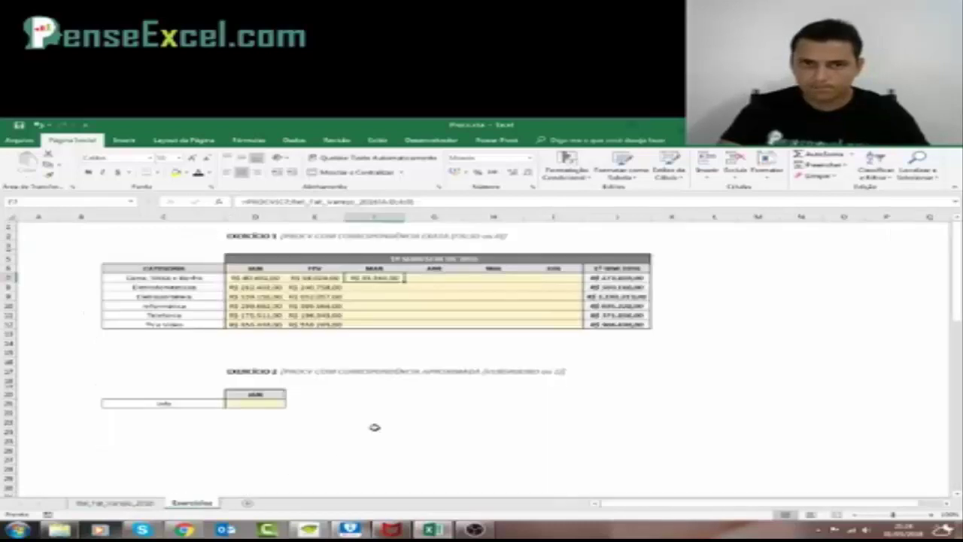
Copy the March formula in F7 and paste only its formula into F8:F12
key("ctrl+c")
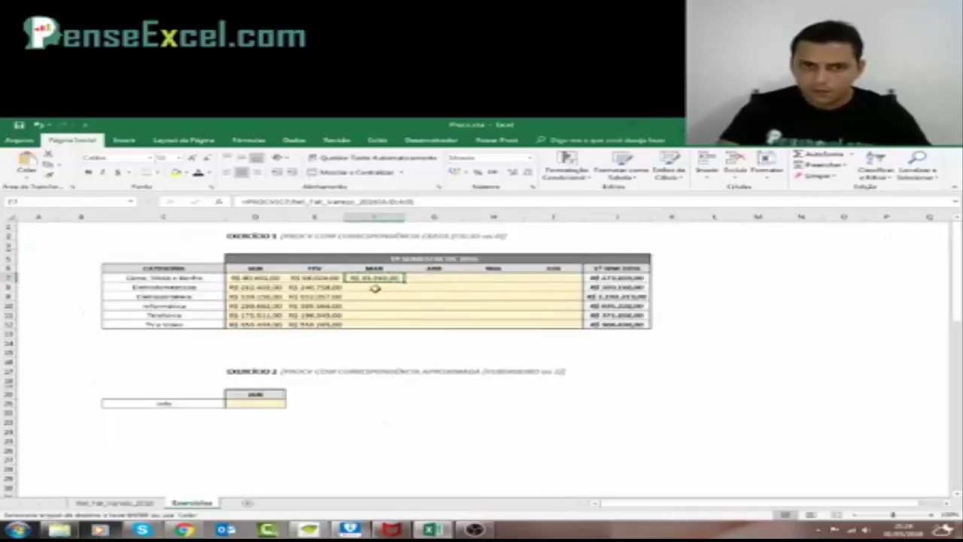
left_click_drag(375, 286, 376, 320)
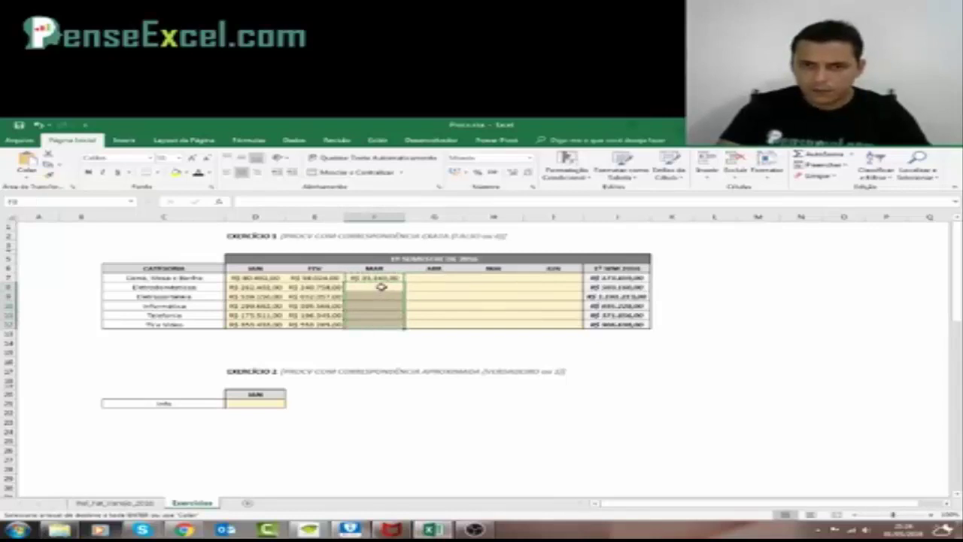
right_click(381, 286)
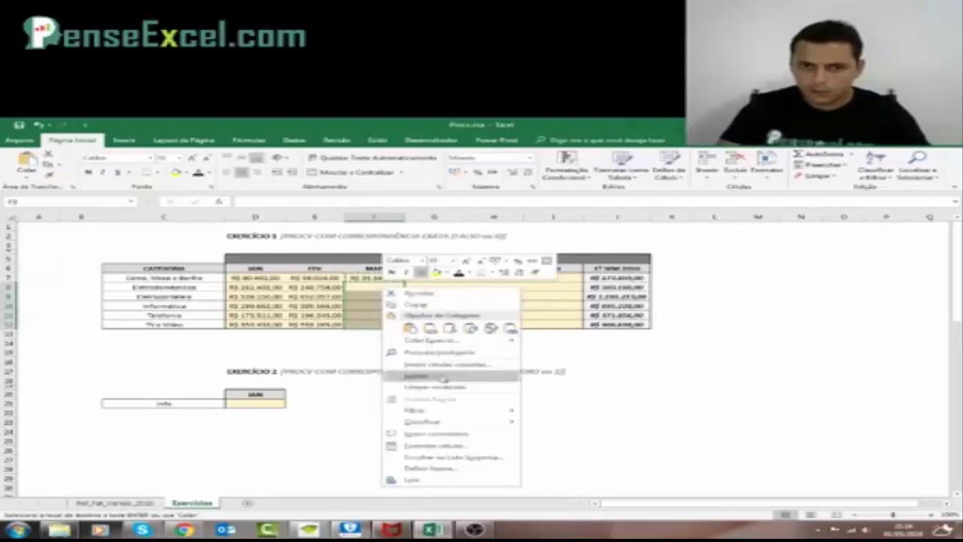
left_click(437, 340)
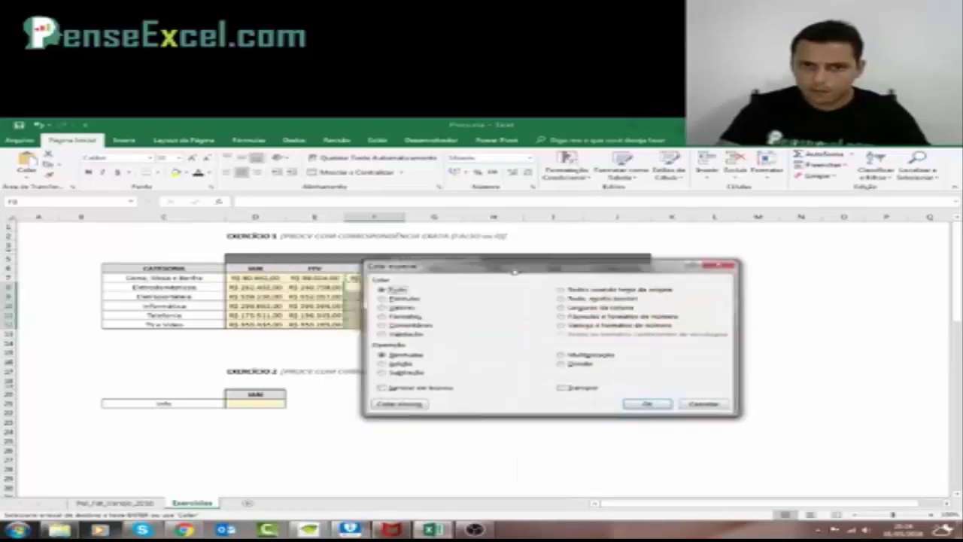
left_click(453, 300)
left_click(702, 406)
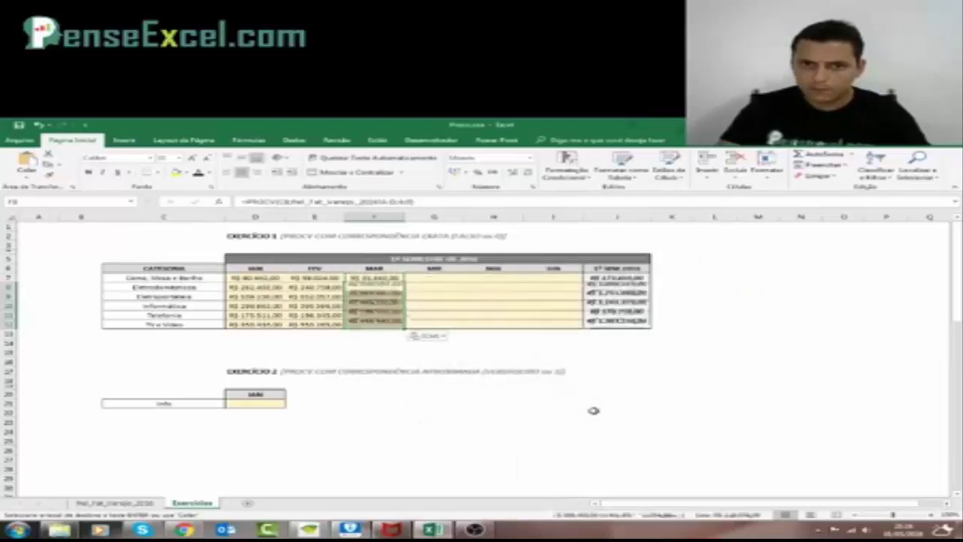
left_click(434, 286)
key("Escape")
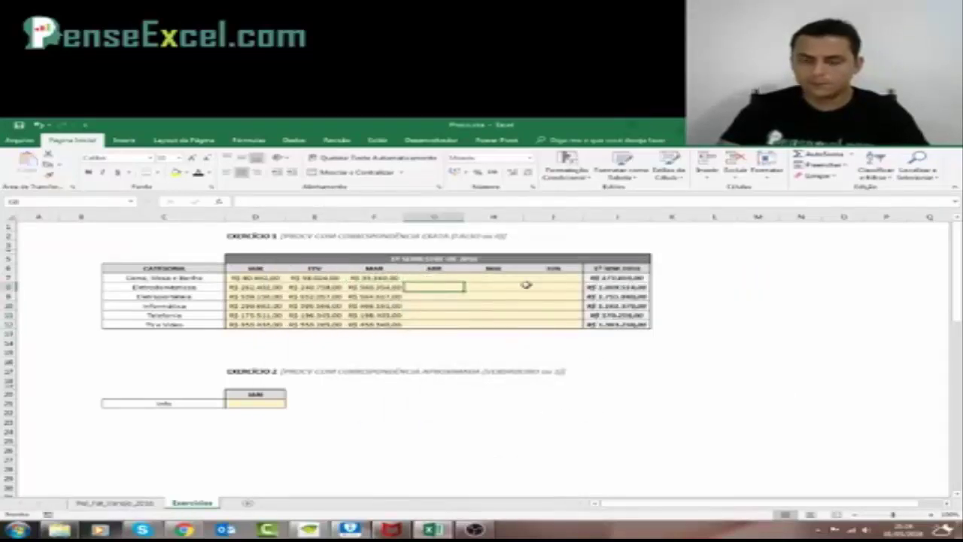
Review the filled January, February and March columns against the category names and the still empty April column
left_click(413, 279)
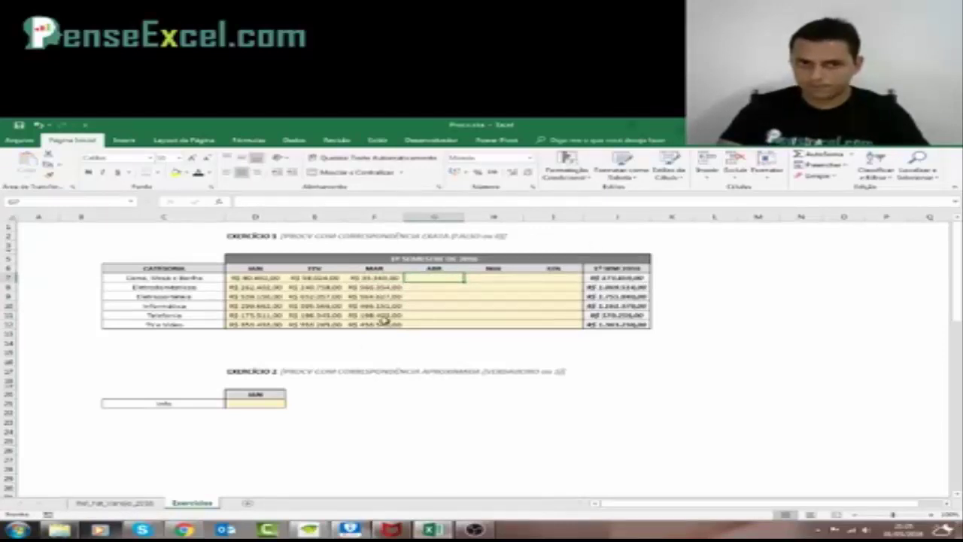
left_click_drag(255, 279, 256, 324)
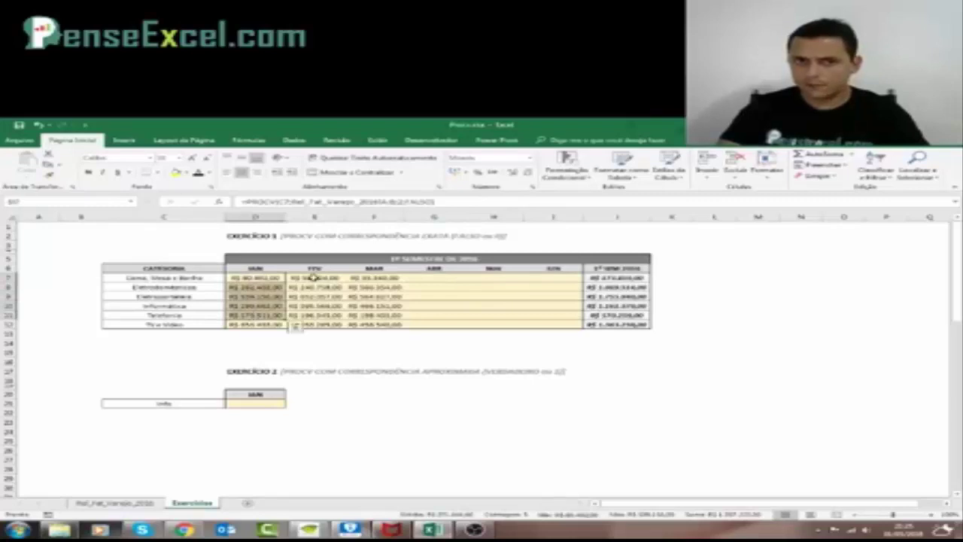
left_click_drag(313, 277, 316, 326)
left_click_drag(369, 277, 368, 319)
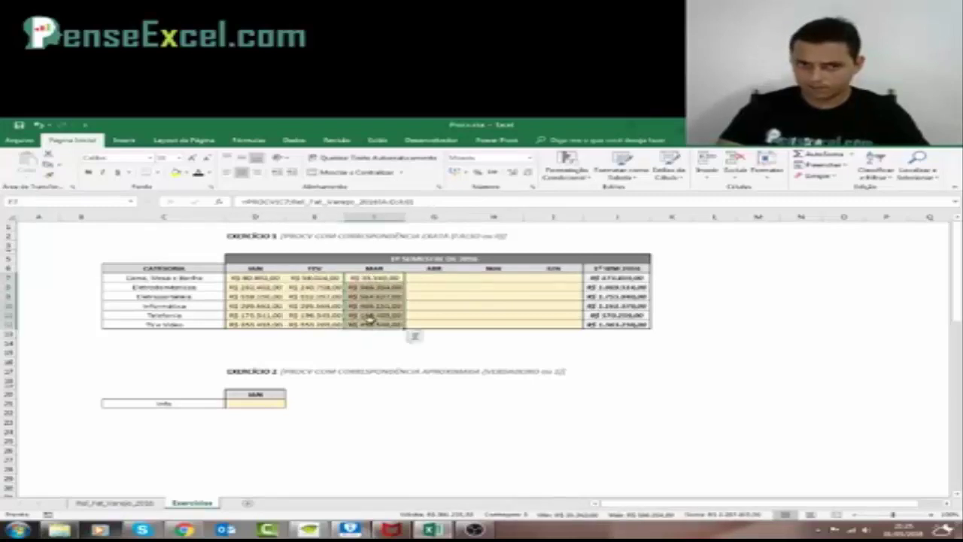
left_click_drag(189, 278, 219, 321)
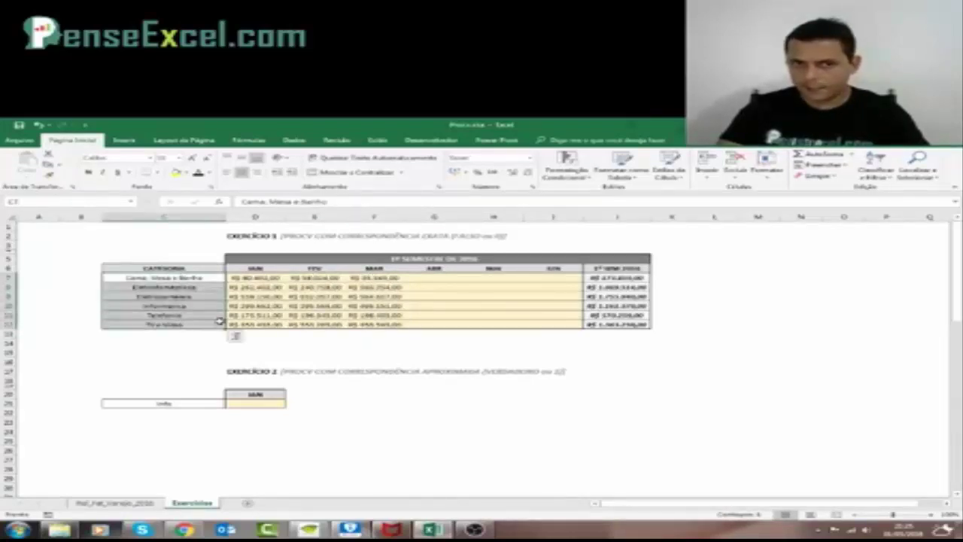
left_click(434, 277)
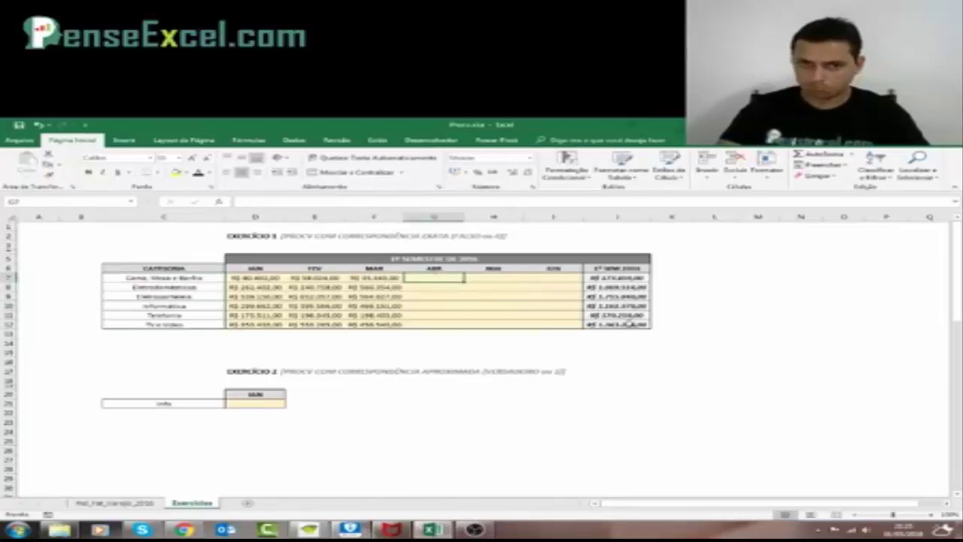
left_click(374, 278)
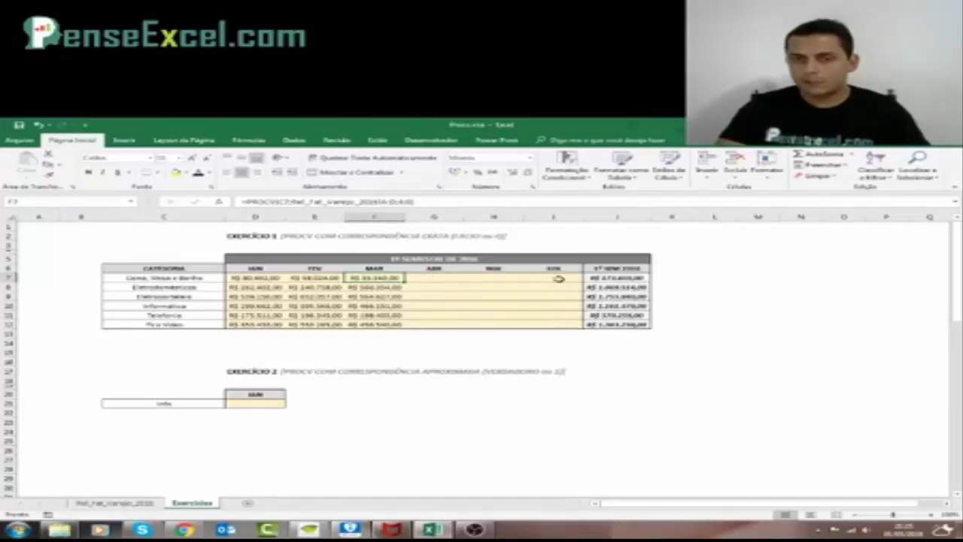
left_click(439, 278)
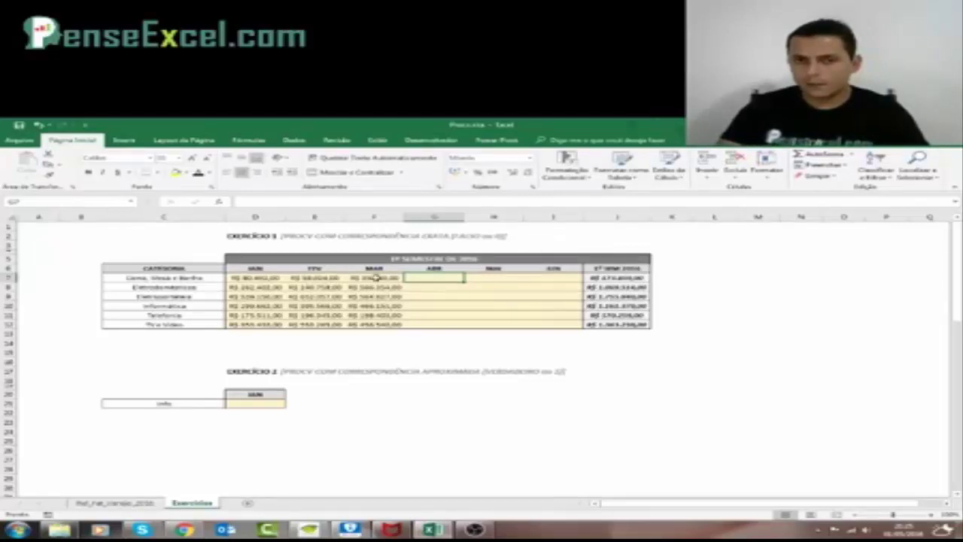
left_click_drag(366, 278, 376, 324)
left_click_drag(436, 278, 563, 324)
right_click(442, 283)
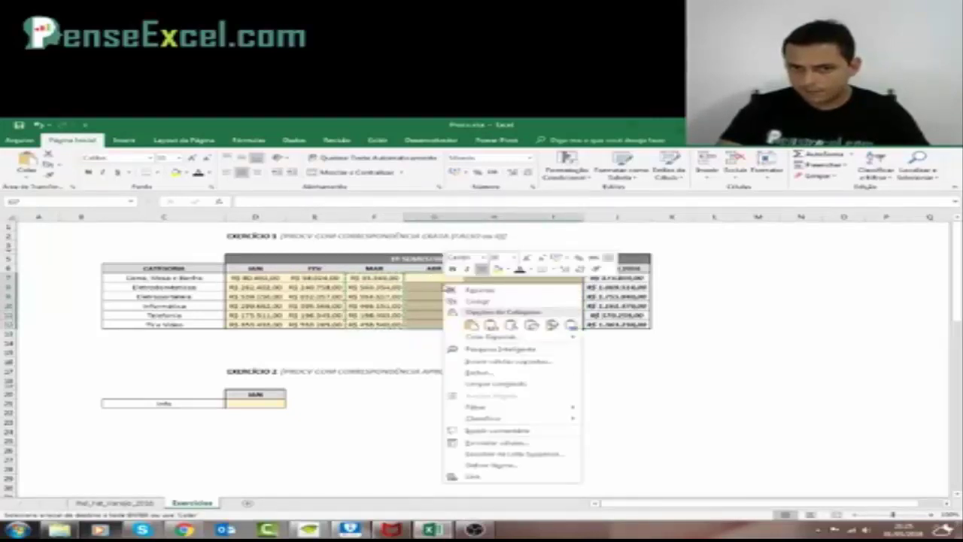
key("Escape")
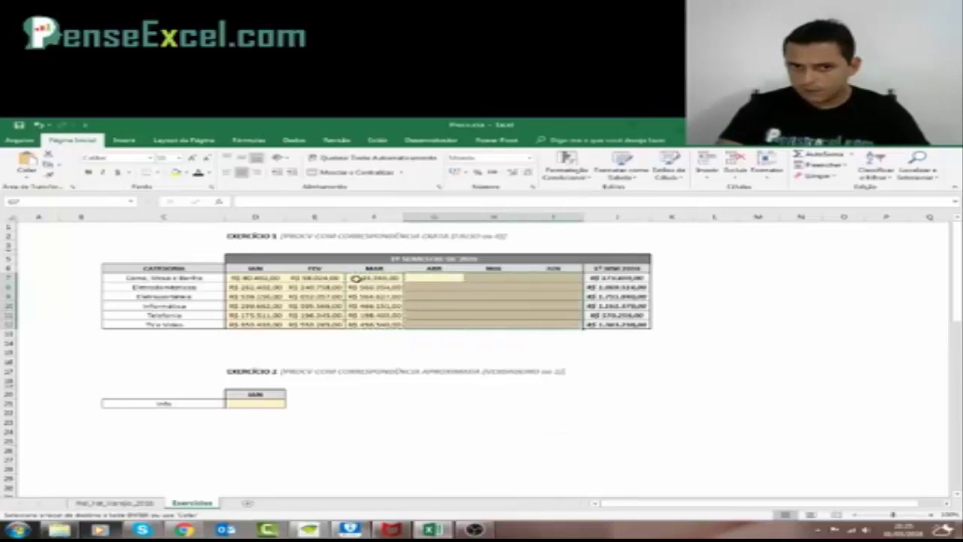
Copy the March formulas in F7:F12 and paste only the formulas into the April to June range G7:I12
left_click_drag(377, 279, 365, 323)
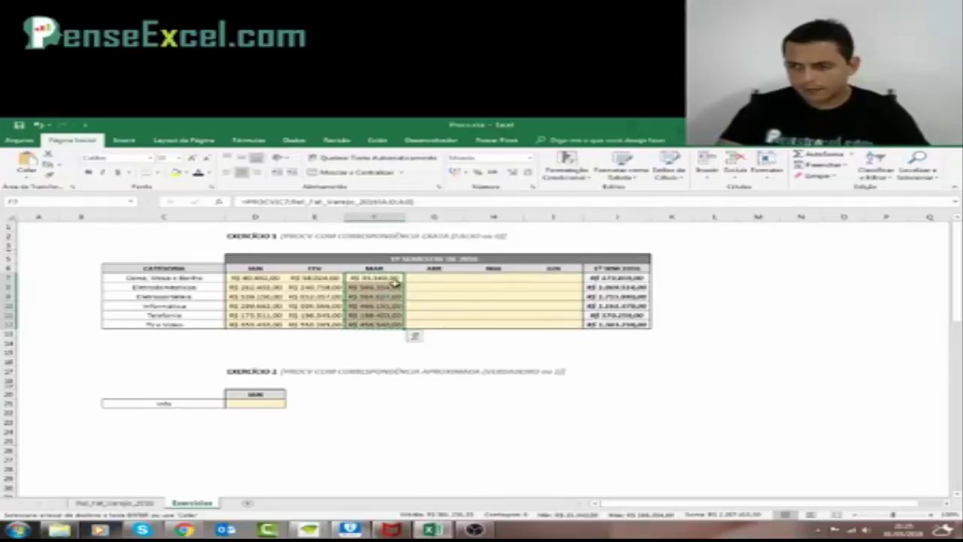
left_click_drag(436, 279, 549, 327)
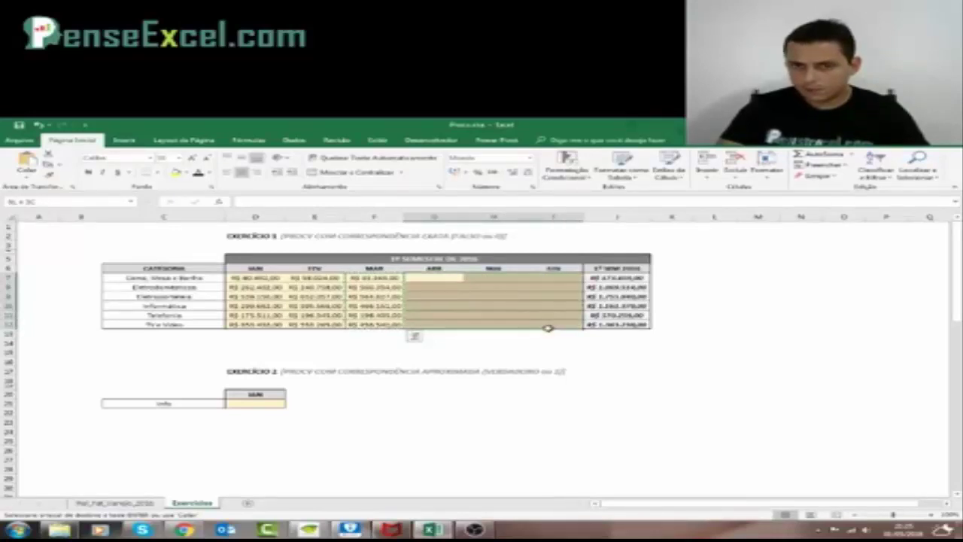
right_click(429, 277)
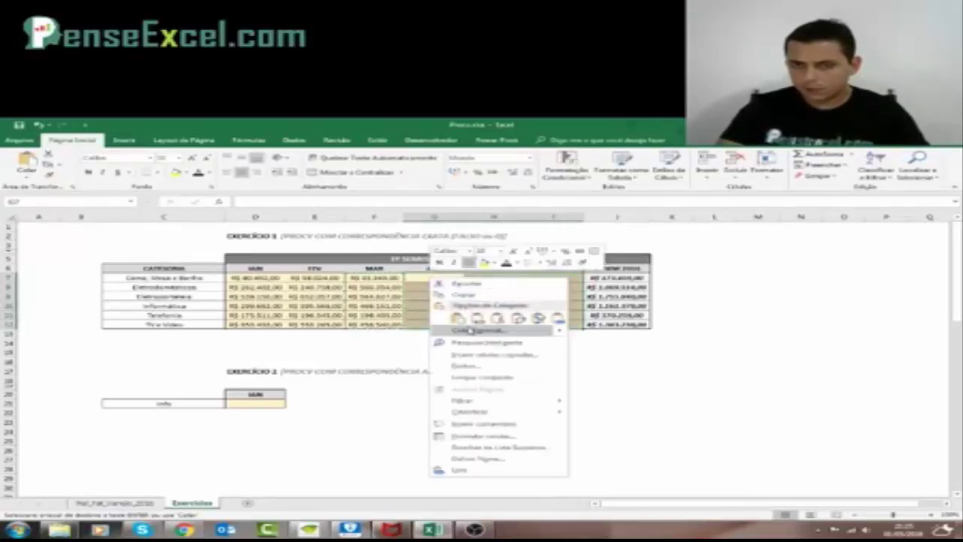
left_click(471, 331)
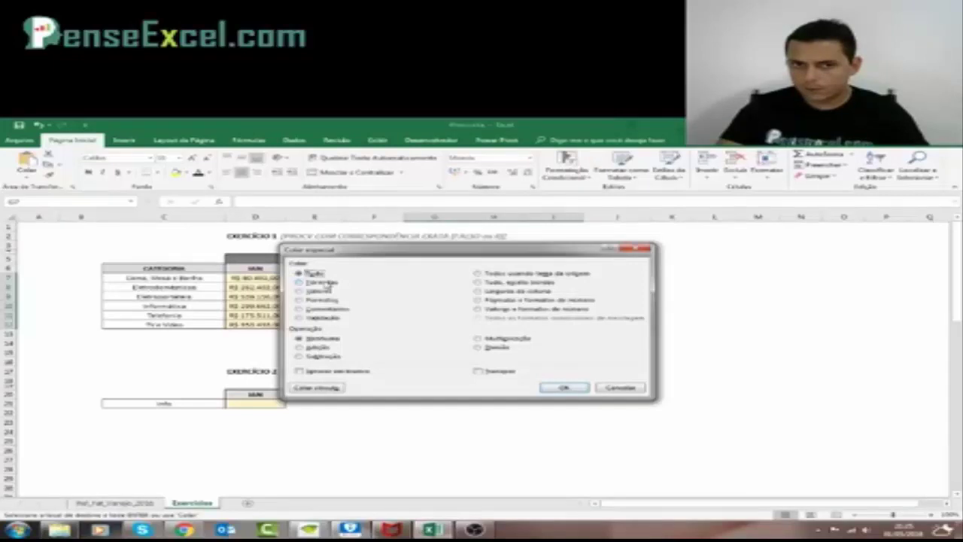
left_click(329, 283)
left_click(565, 387)
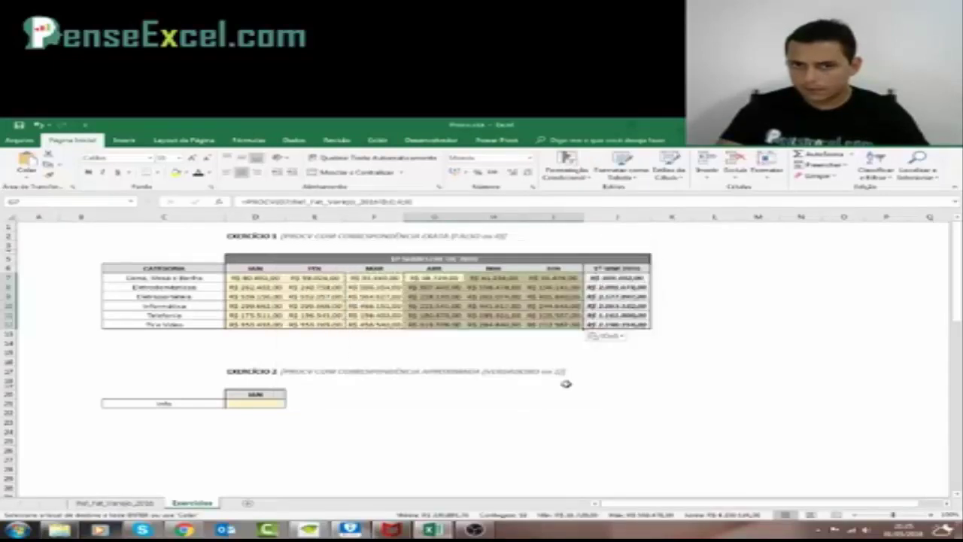
Examine the pasted April and May formulas in G7 and H7 alongside the March formula in F7
left_click(425, 282)
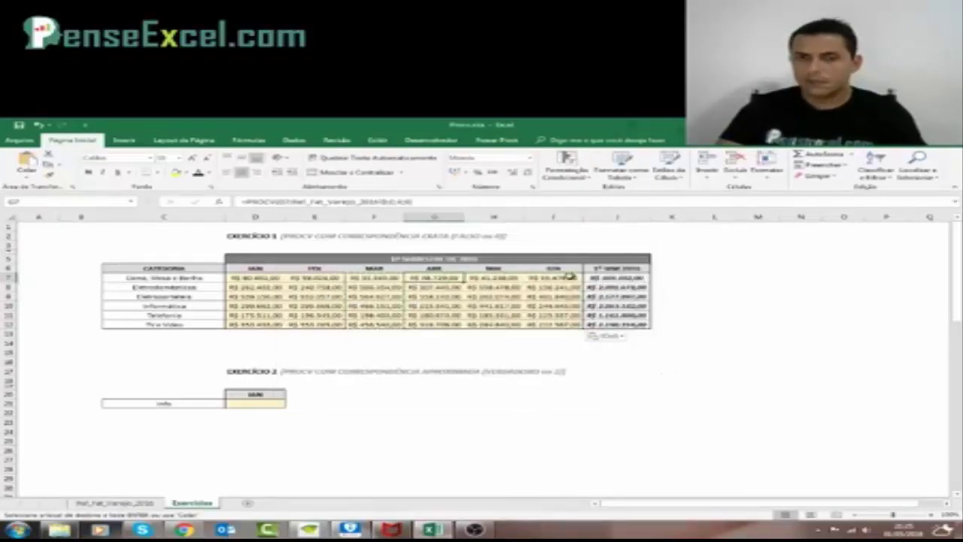
key("F2")
key("Escape")
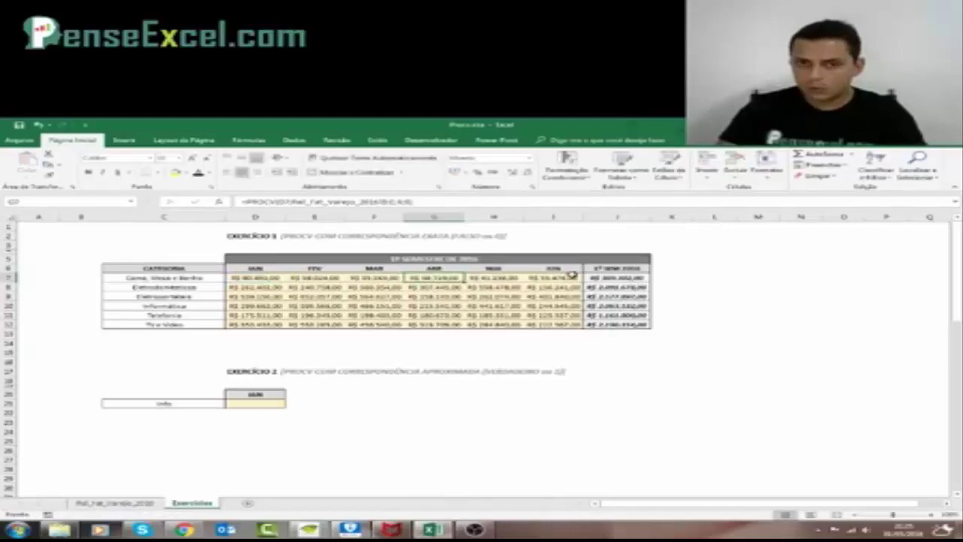
left_click(491, 279)
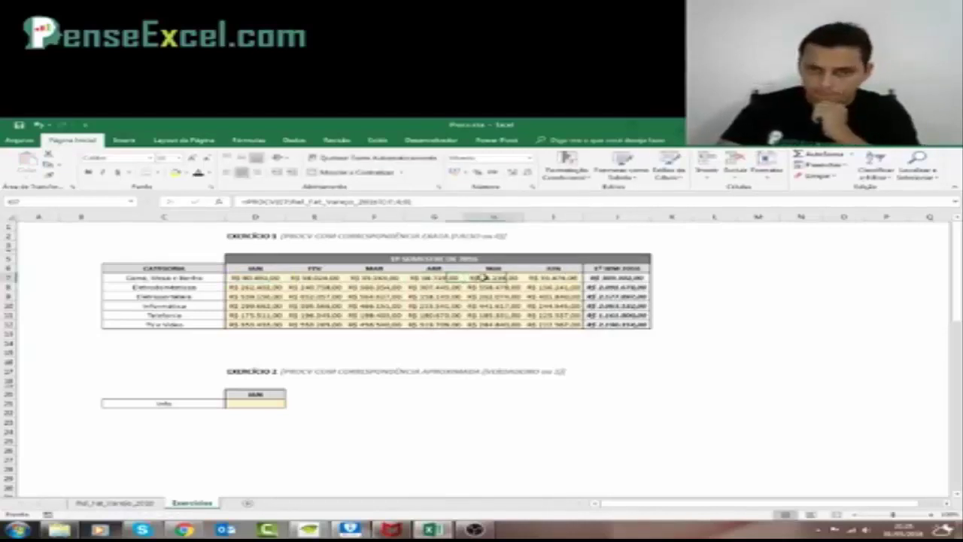
left_click(424, 277)
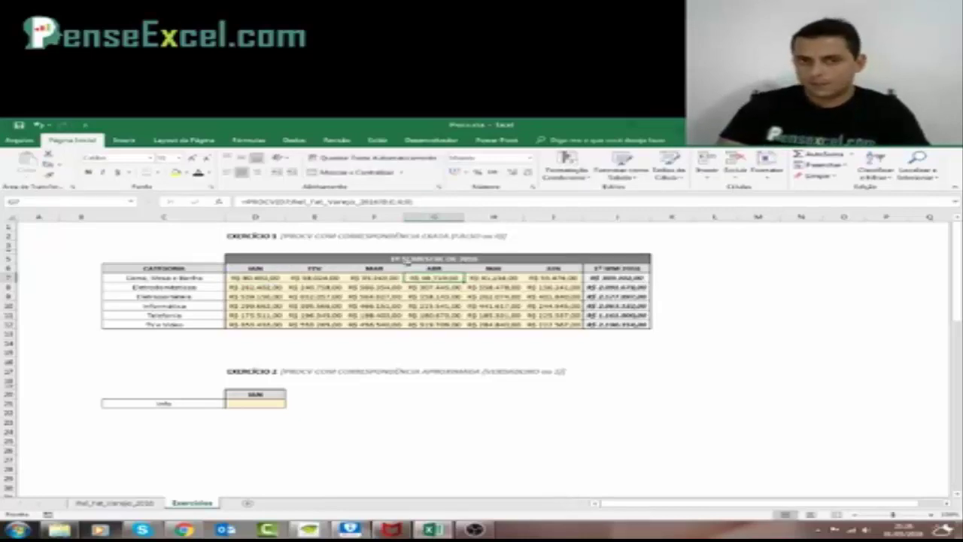
left_click(376, 278)
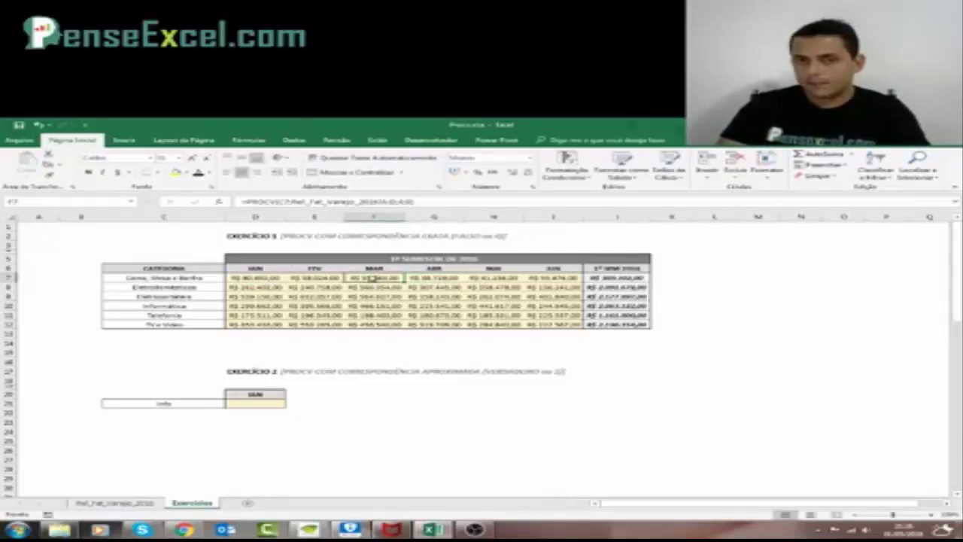
double_click(441, 283)
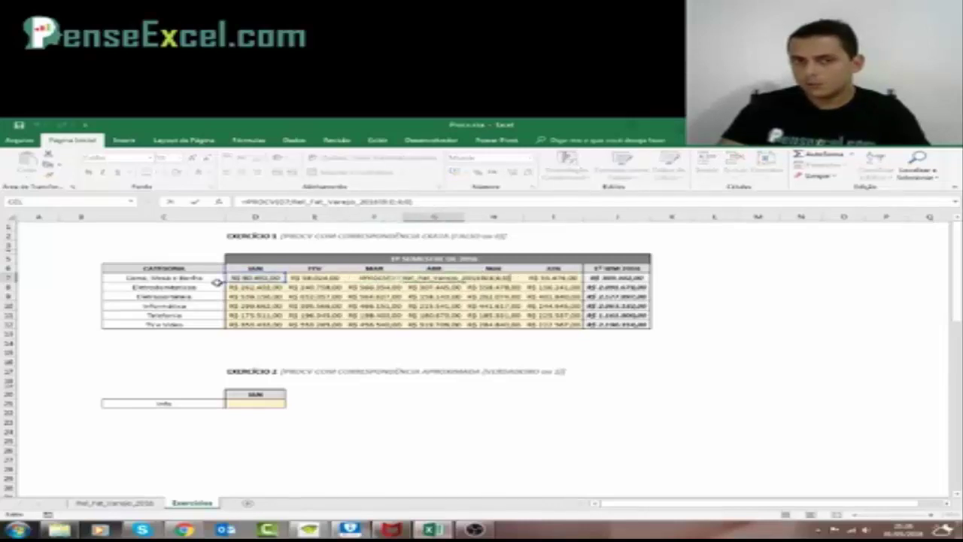
key("Escape")
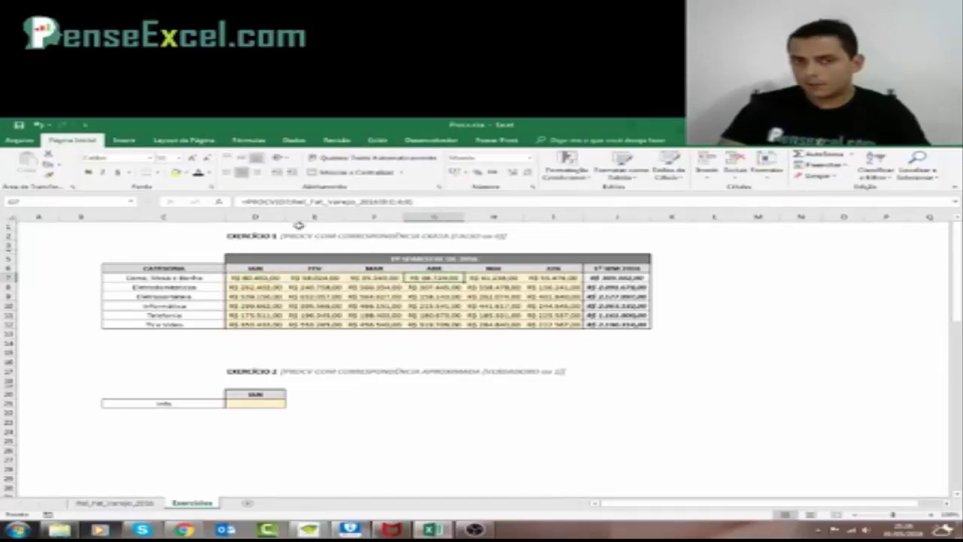
key("Right")
key("Right")
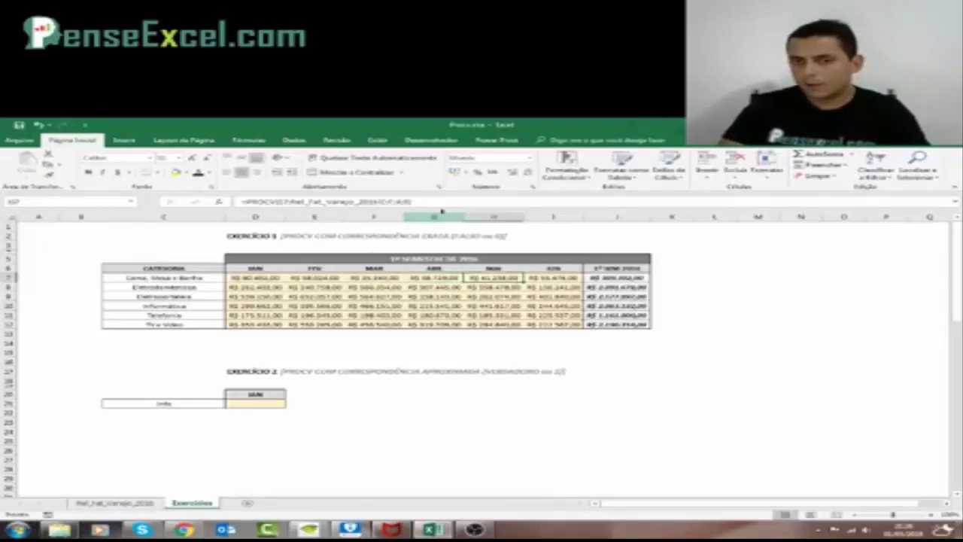
key("Left")
key("Left")
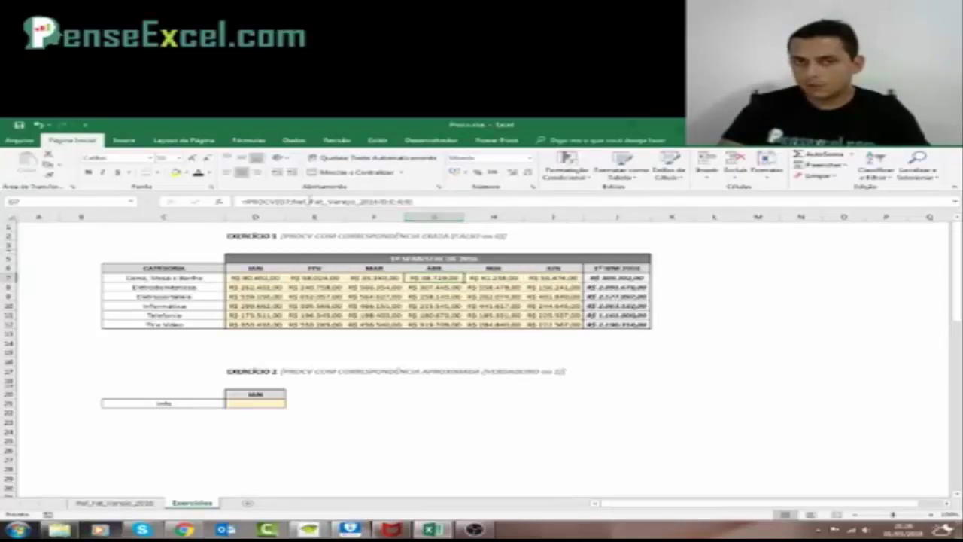
Compare which cell the PROCV lookup value refers to in the April formula G7 and the March formula F7
left_click(289, 201)
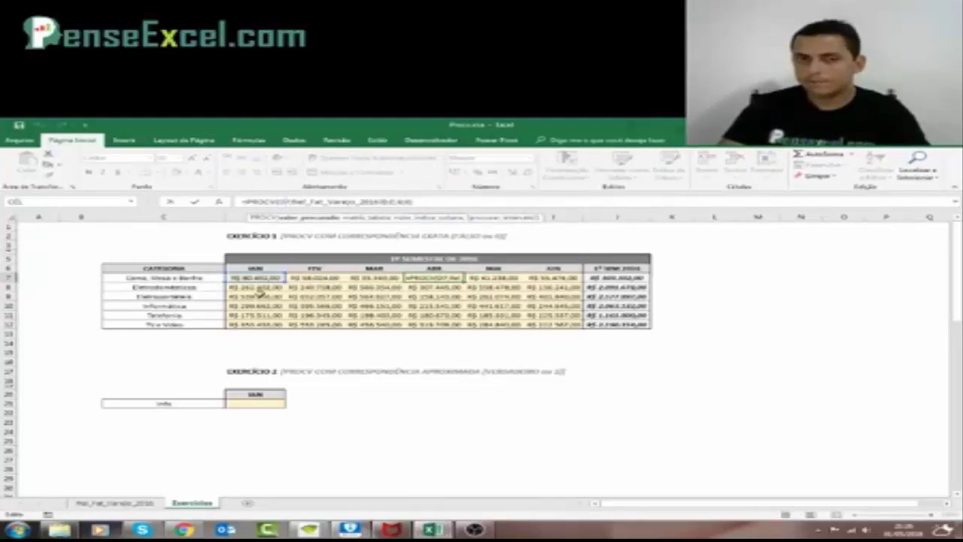
left_click(349, 283)
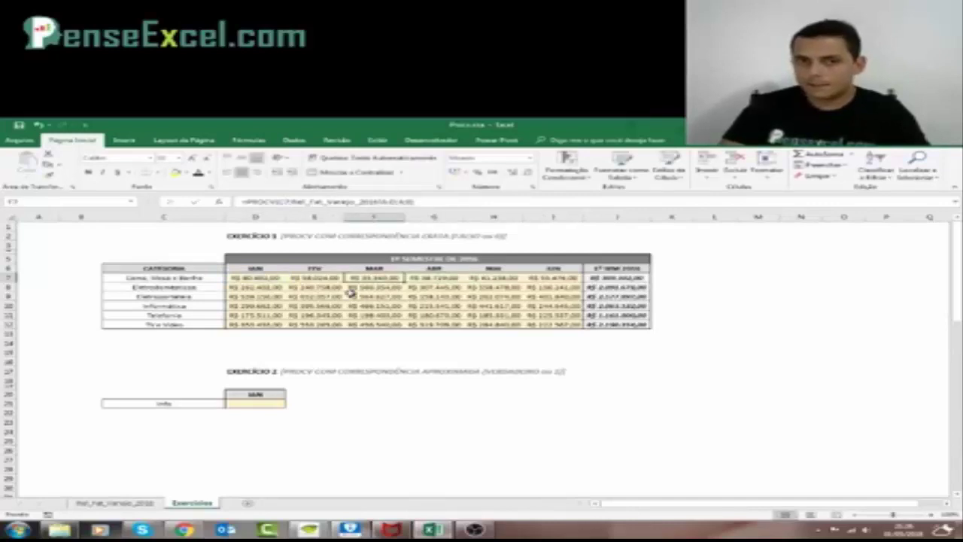
key("F2")
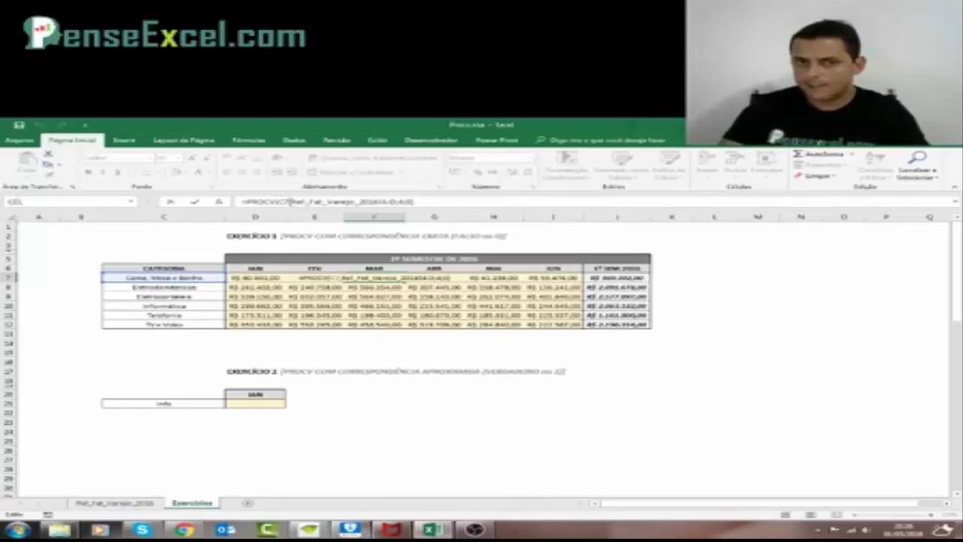
key("Escape")
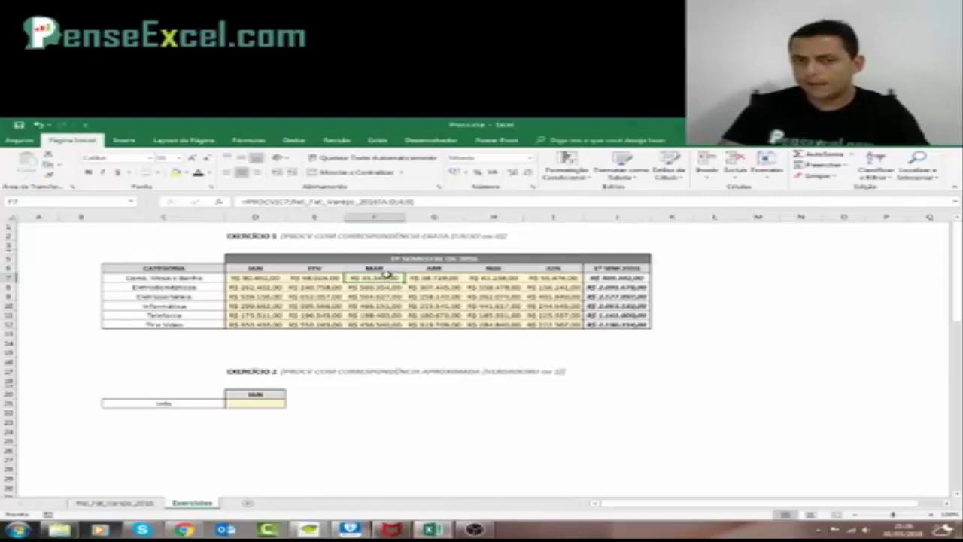
left_click(425, 277)
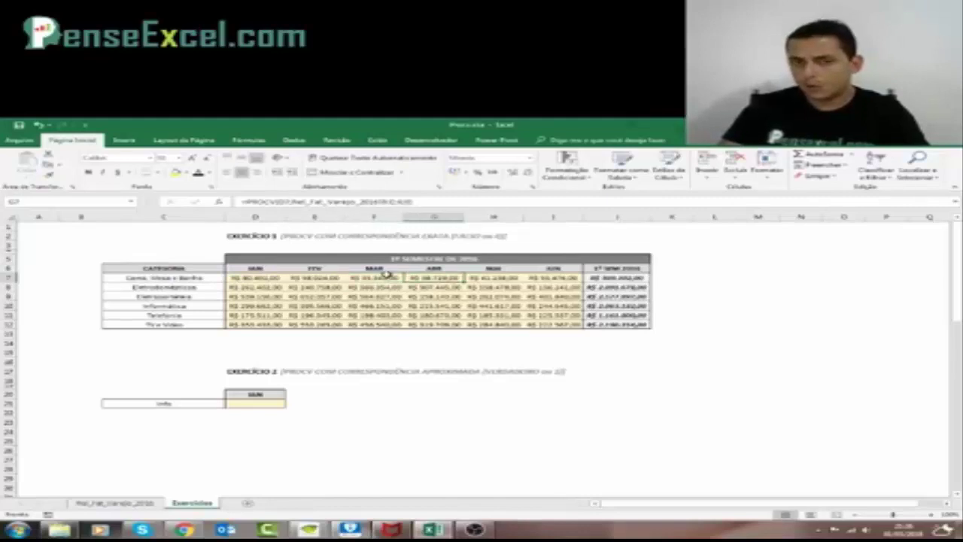
double_click(436, 278)
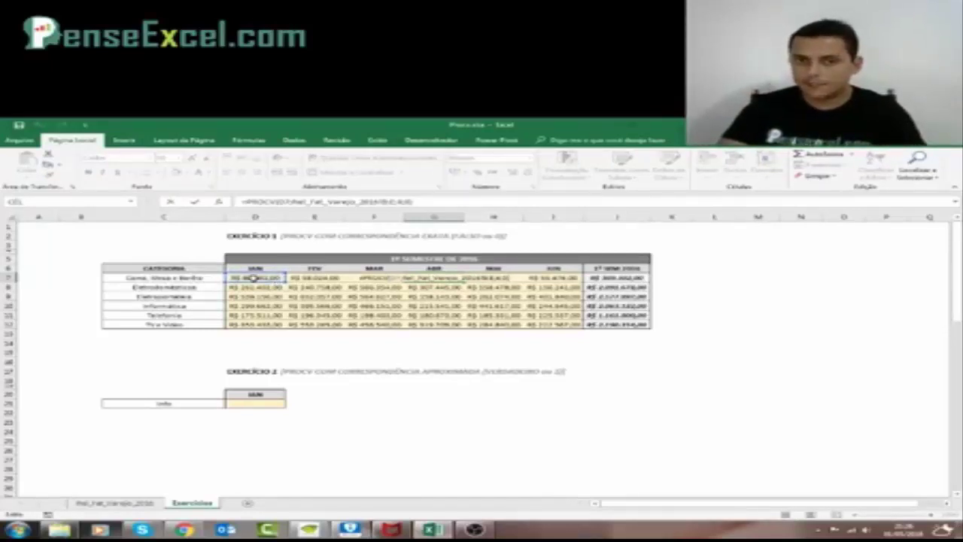
key("Escape")
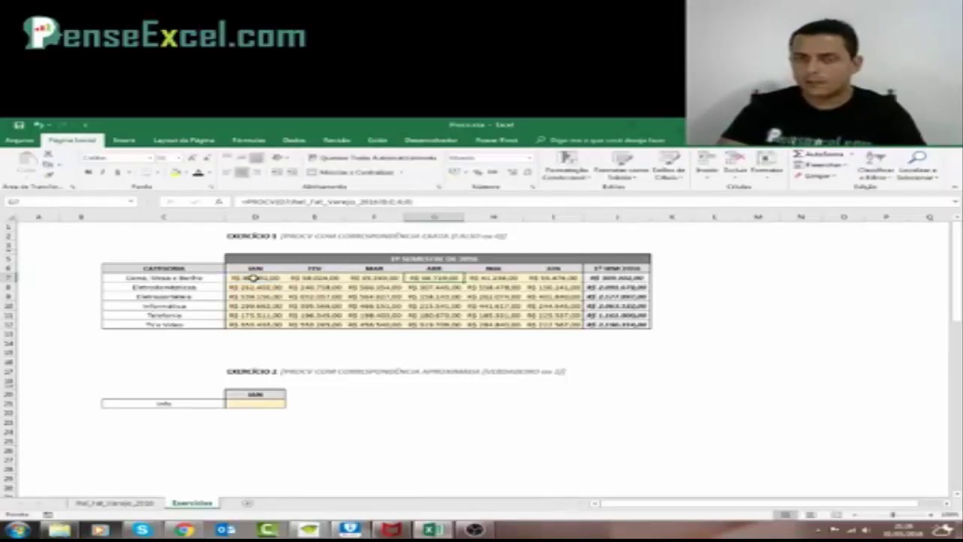
Check which cells the PROCV lookup values refer to in the May and June formulas H7 and I7
key("Right")
key("F2")
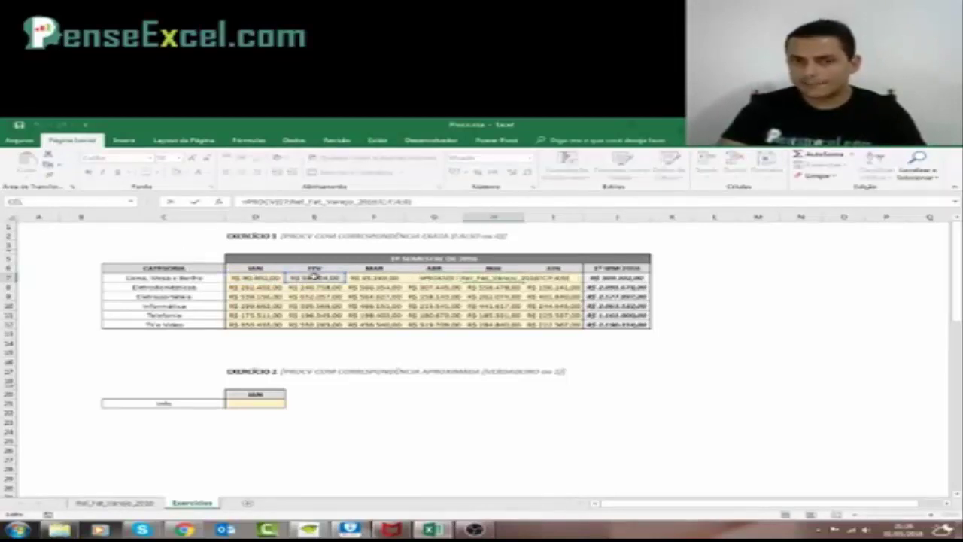
key("Escape")
key("Right")
key("F2")
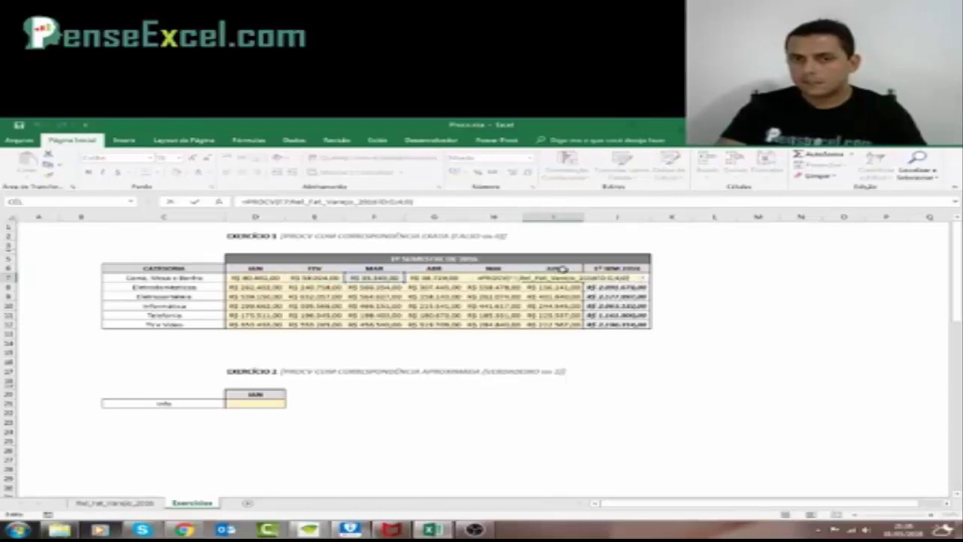
left_click(401, 278)
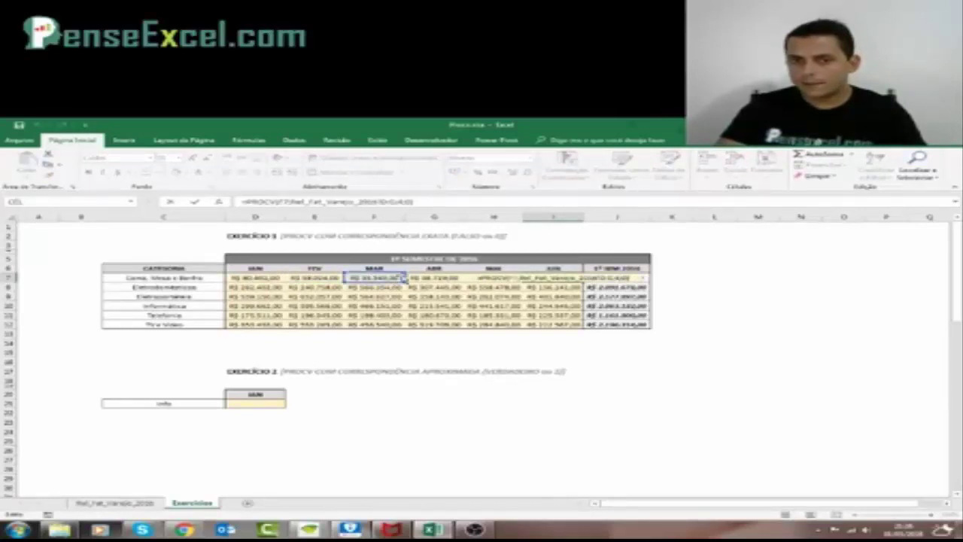
key("Escape")
key("Left")
key("Left")
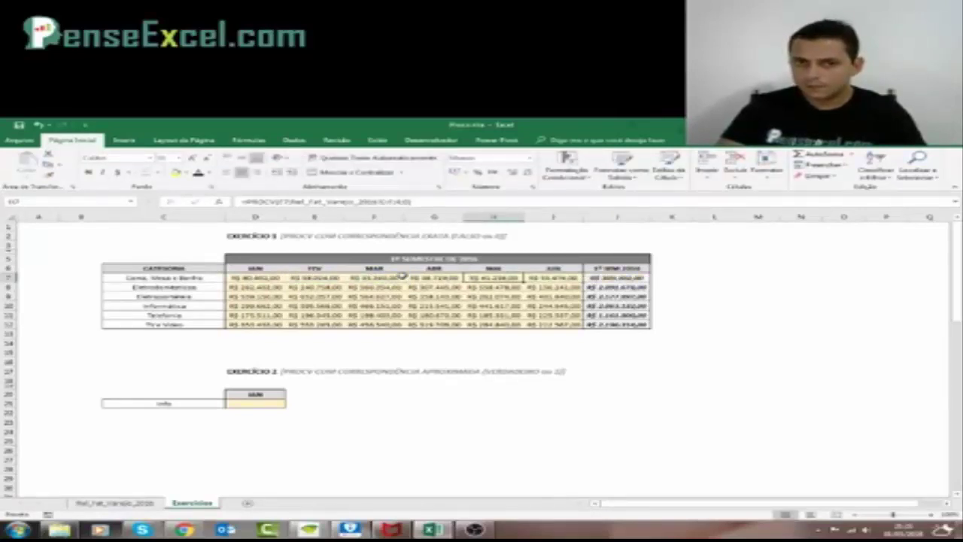
Lock only the column of the lookup value in the F7 PROCV formula, making the reference $C7
key("Left")
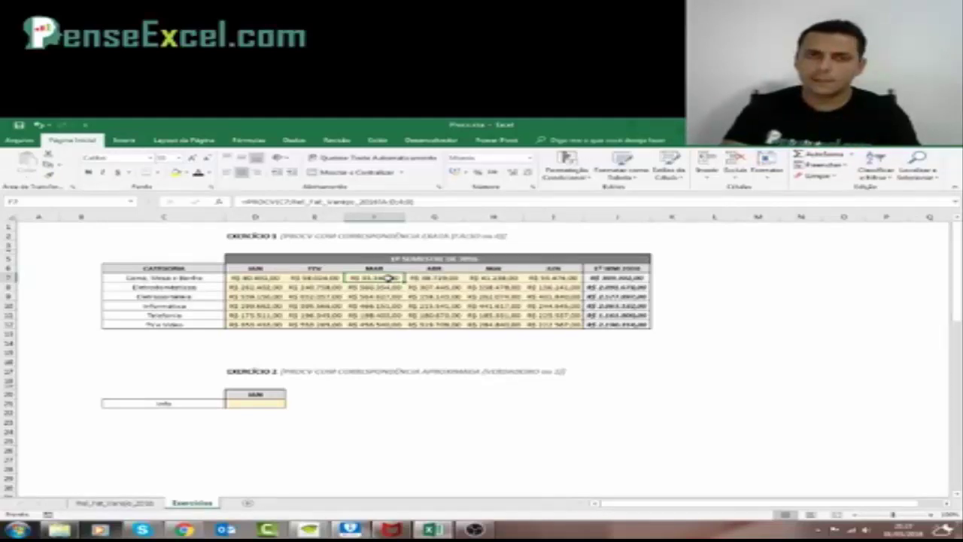
left_click(281, 201)
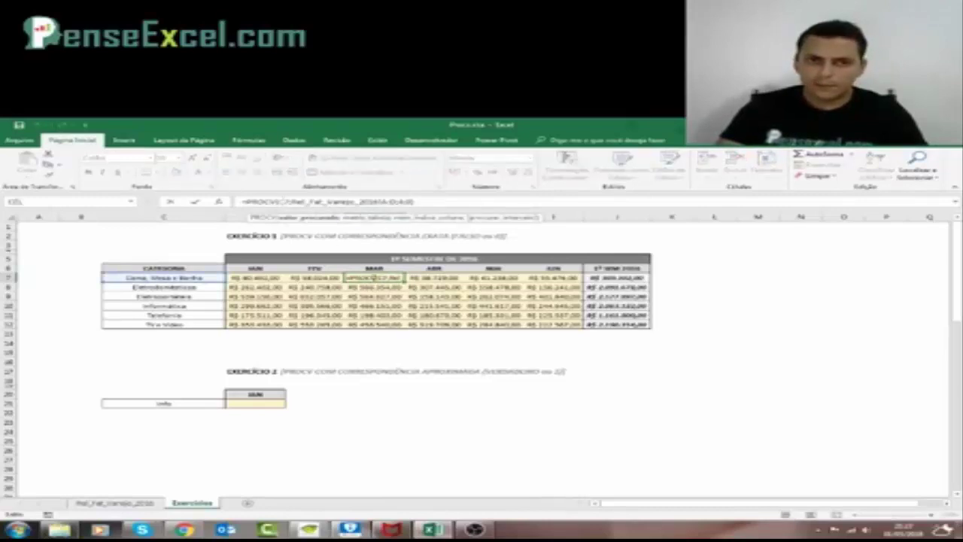
key("Escape")
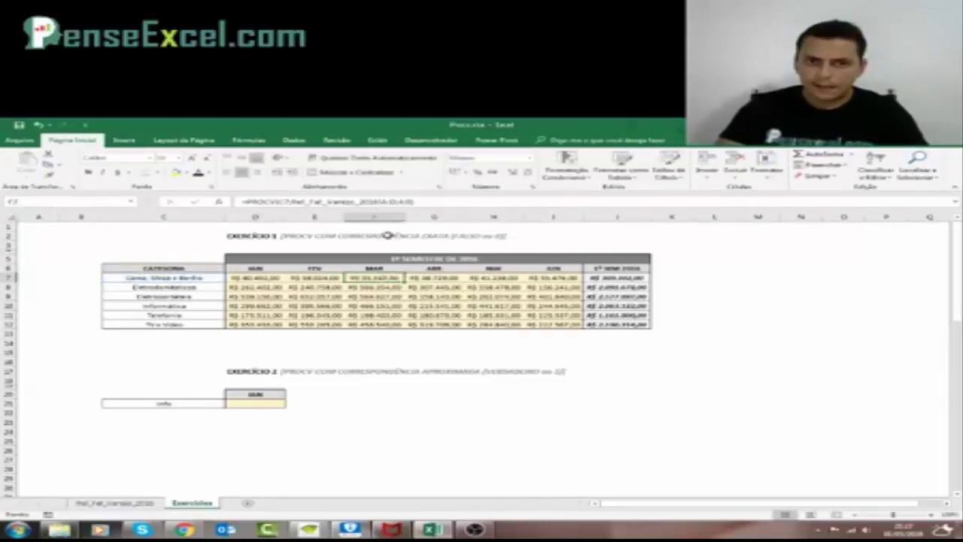
key("F2")
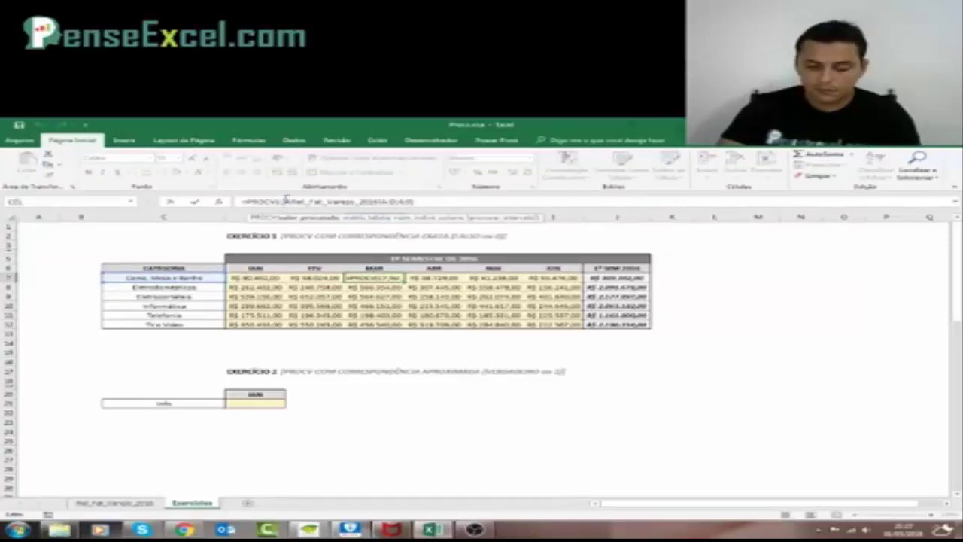
double_click(287, 202)
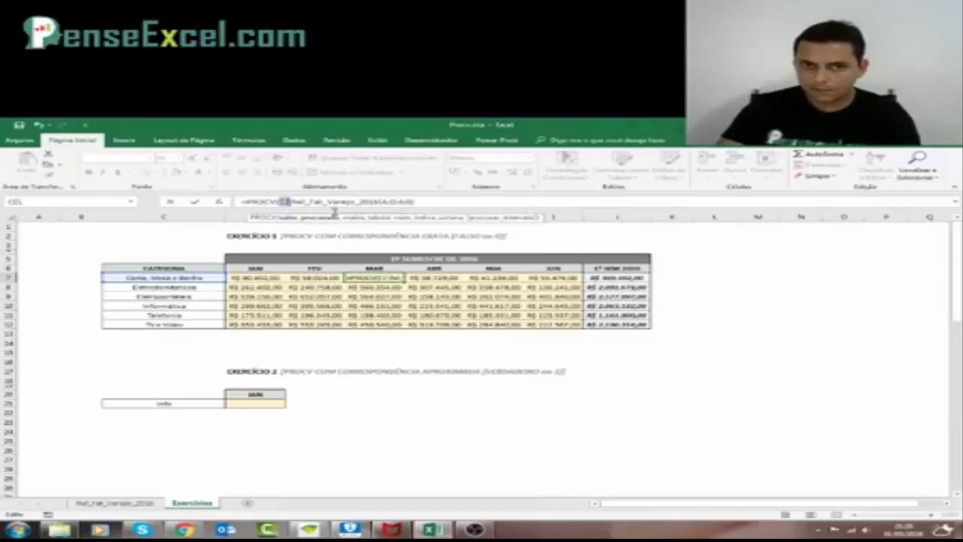
left_click(297, 202)
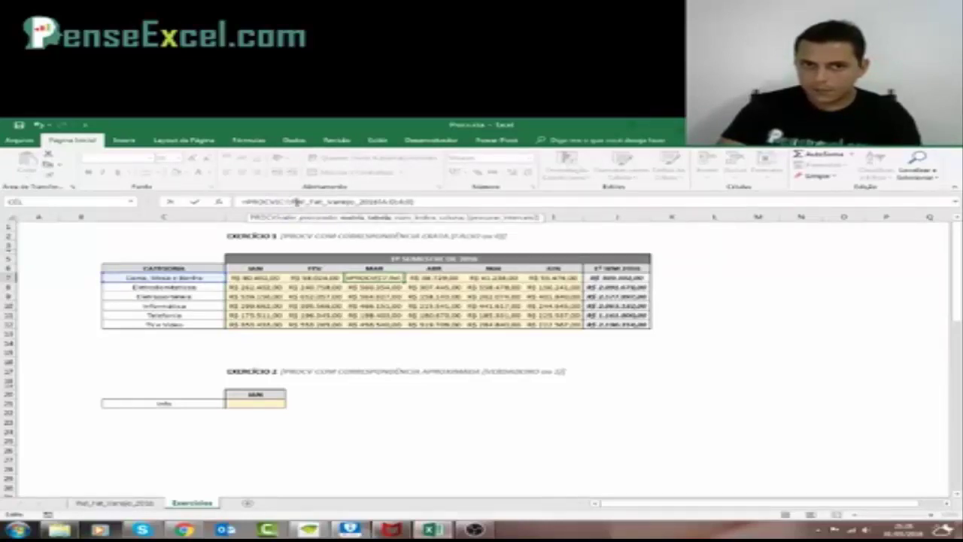
left_click(291, 202)
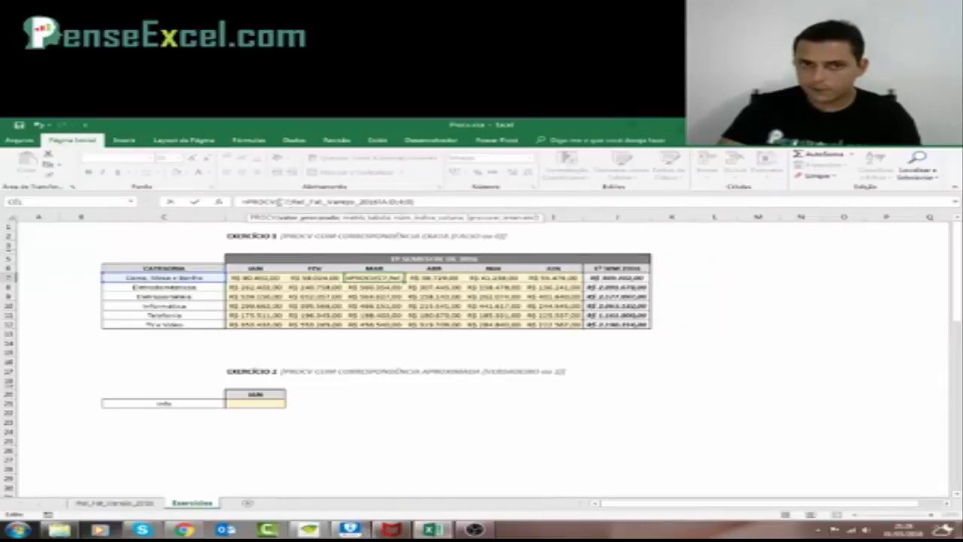
double_click(285, 202)
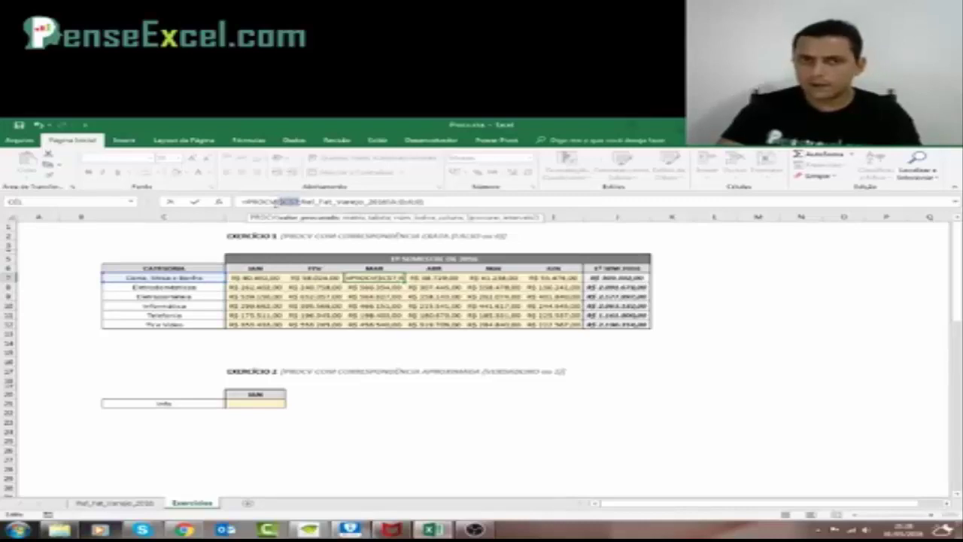
key("BackSpace")
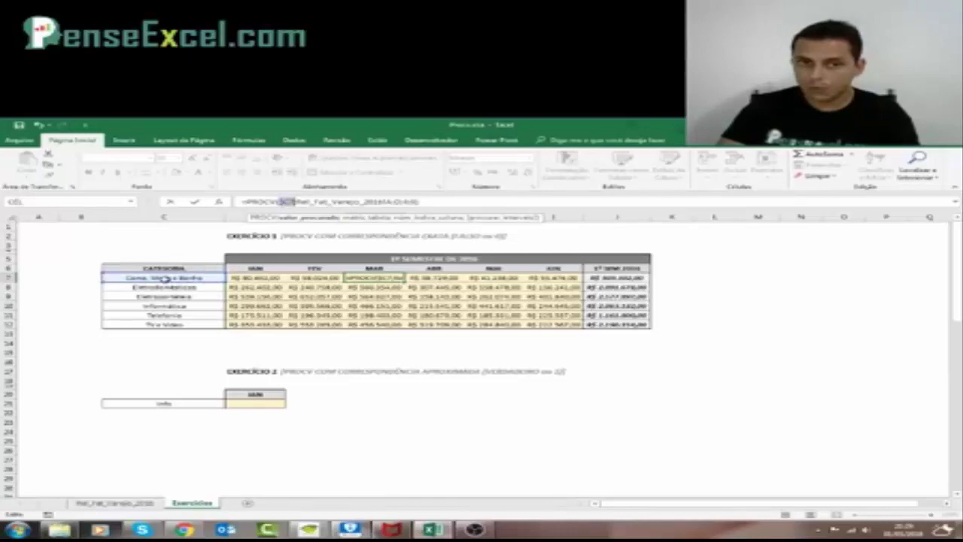
key("Return")
key("ctrl+Return")
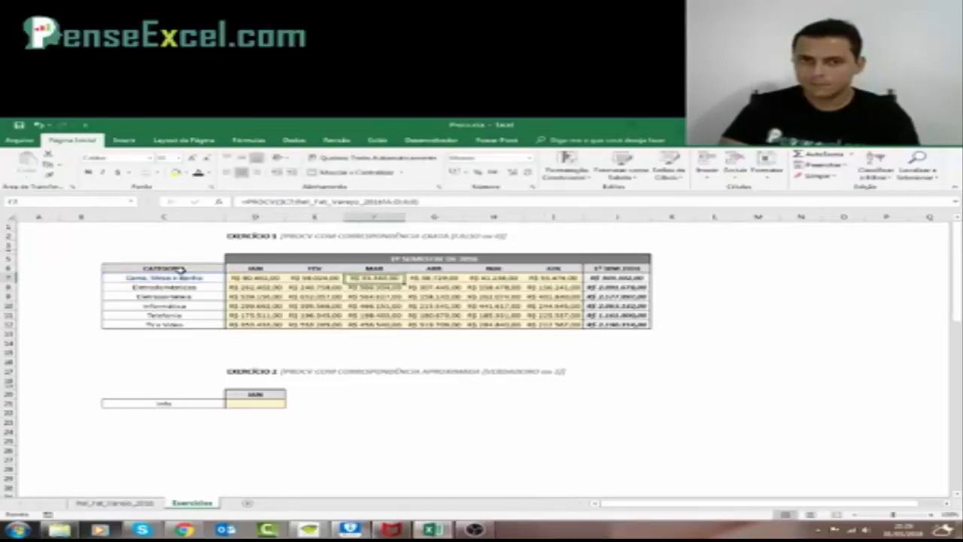
Lock the columns of the Rel_Fat_Varejo_2016 table range in the F7 PROCV formula, making it $A:$D
left_click(379, 203)
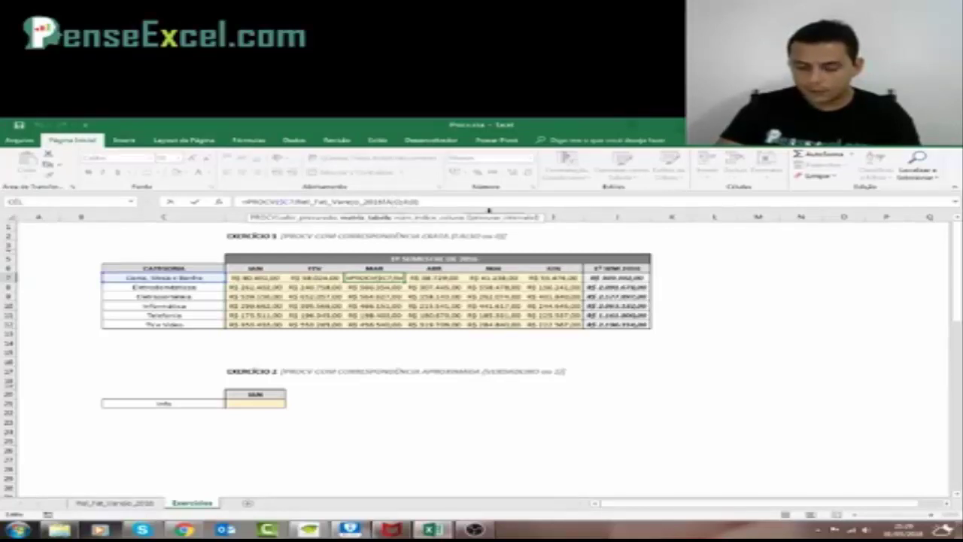
key("F4")
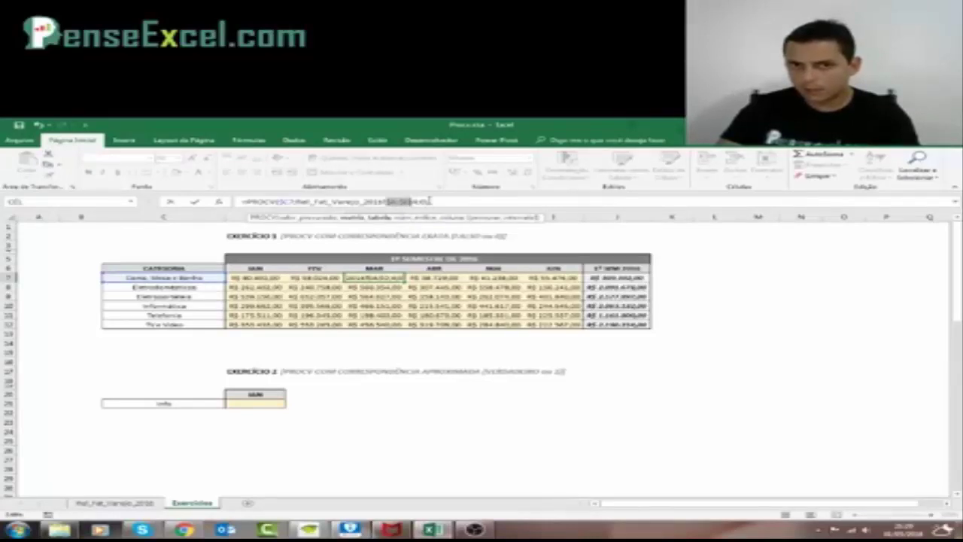
key("F4")
key("F4")
key("F4")
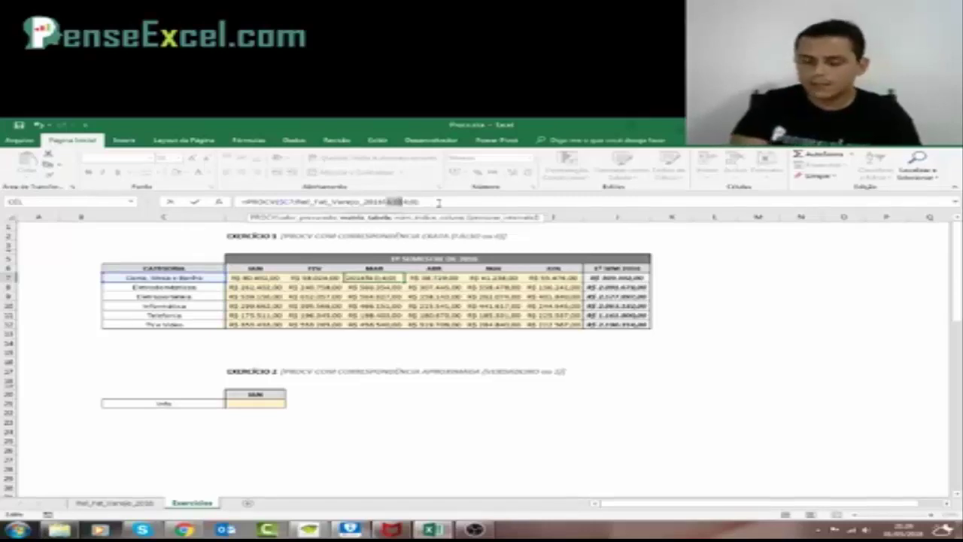
key("F4")
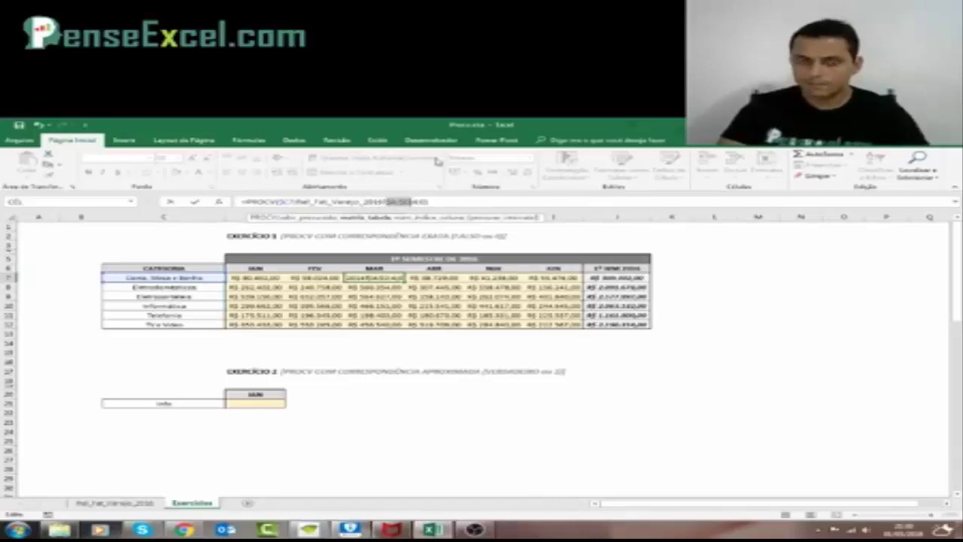
key("ctrl+Return")
Copy the F7 formula and paste only formulas into all categories from March to June, F7:I12
key("ctrl+c")
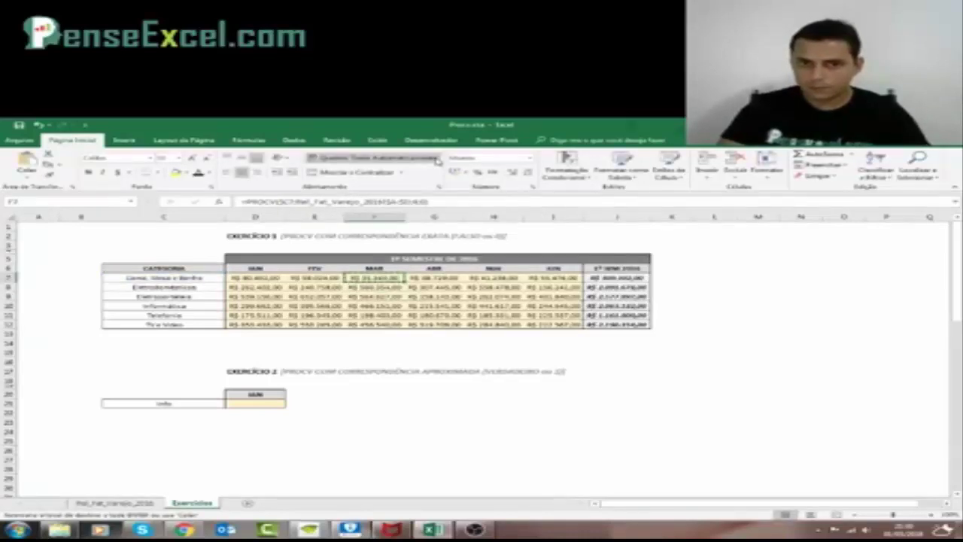
key("shift+Right")
key("shift+Right")
key("shift+Right")
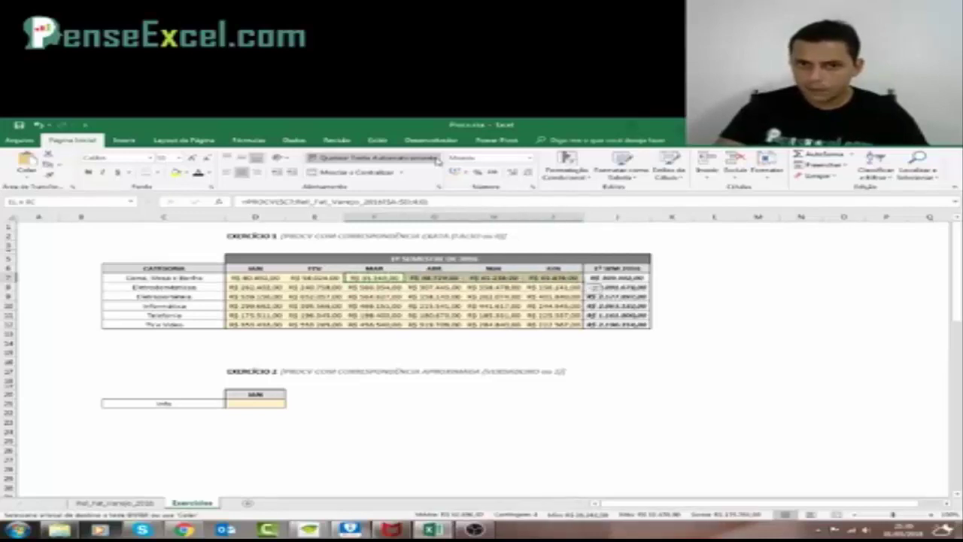
key("shift+Down")
key("shift+Down")
key("shift+Down")
key("shift+Down")
key("shift+Down")
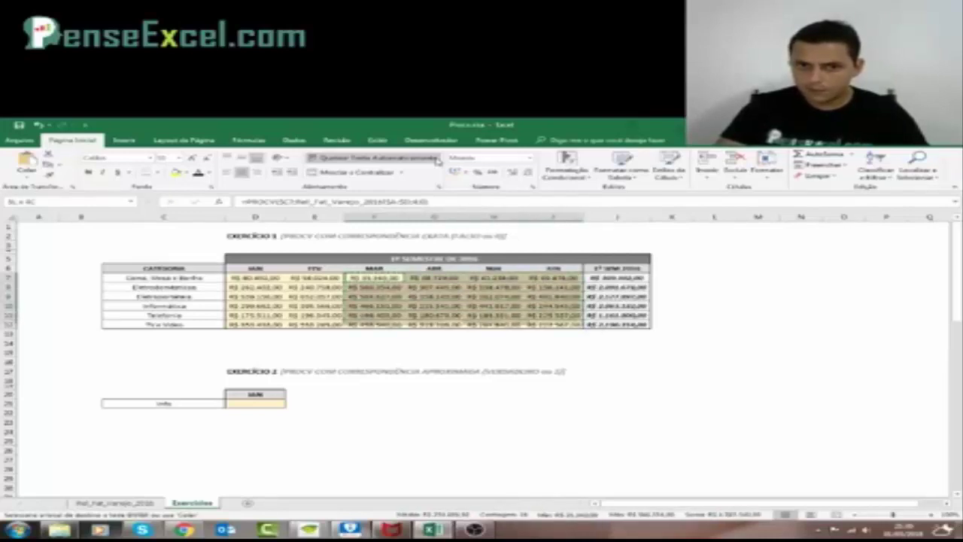
key("ctrl+v")
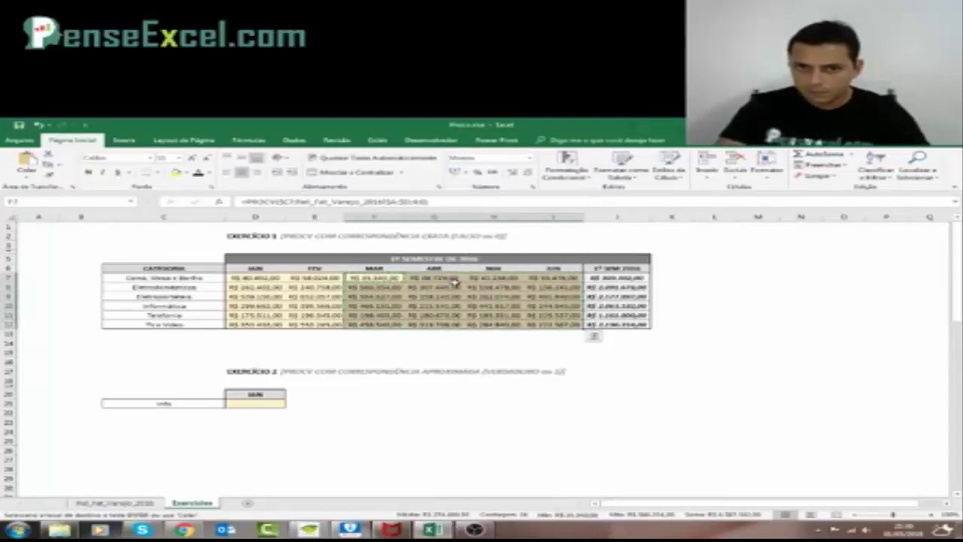
key("ctrl+alt+v")
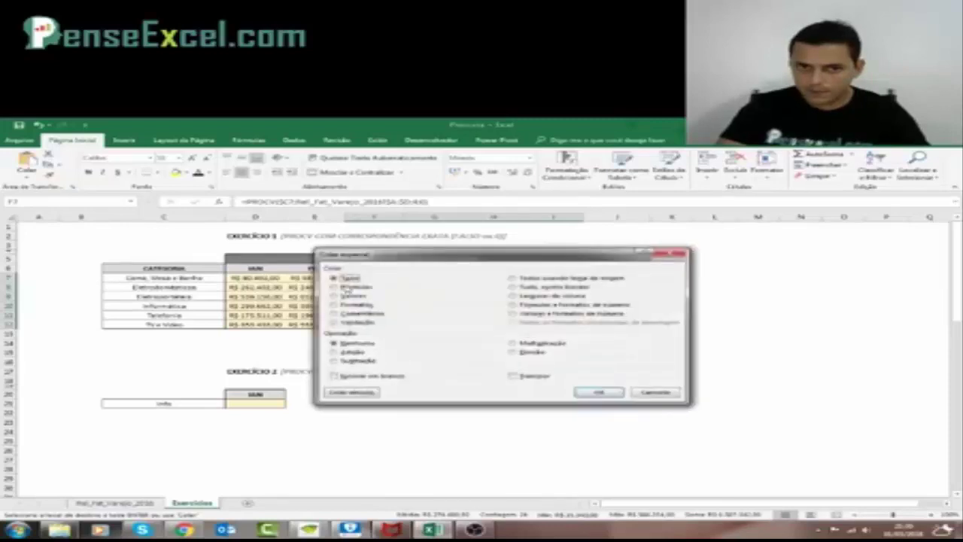
left_click(345, 287)
left_click(603, 393)
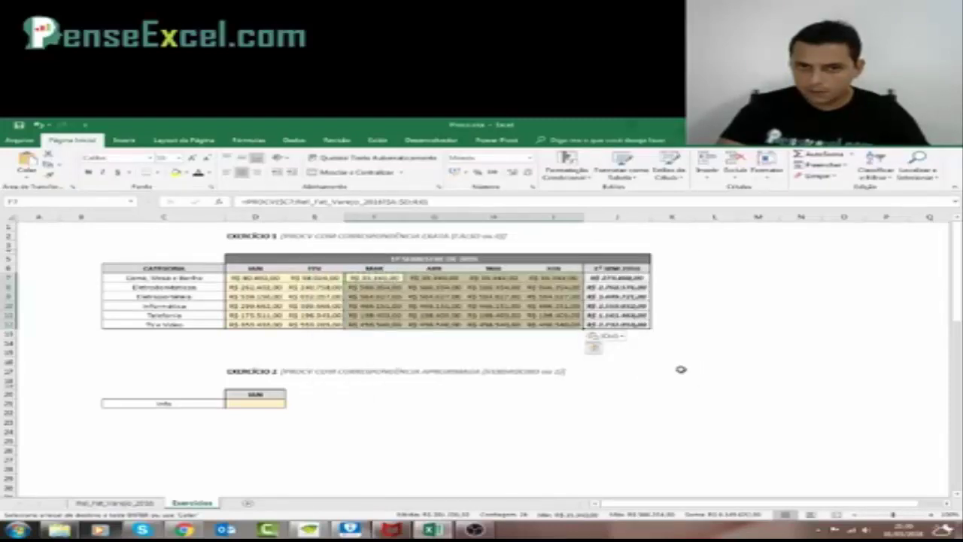
Check which cells the lookup values refer to in the April formulas G7:G12, and review the May and June cells
left_click(452, 277)
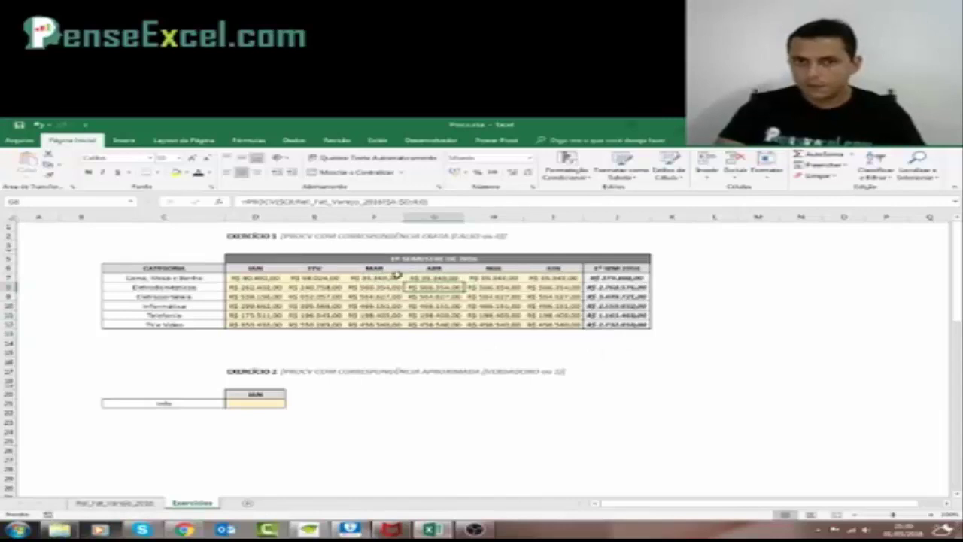
key("F2")
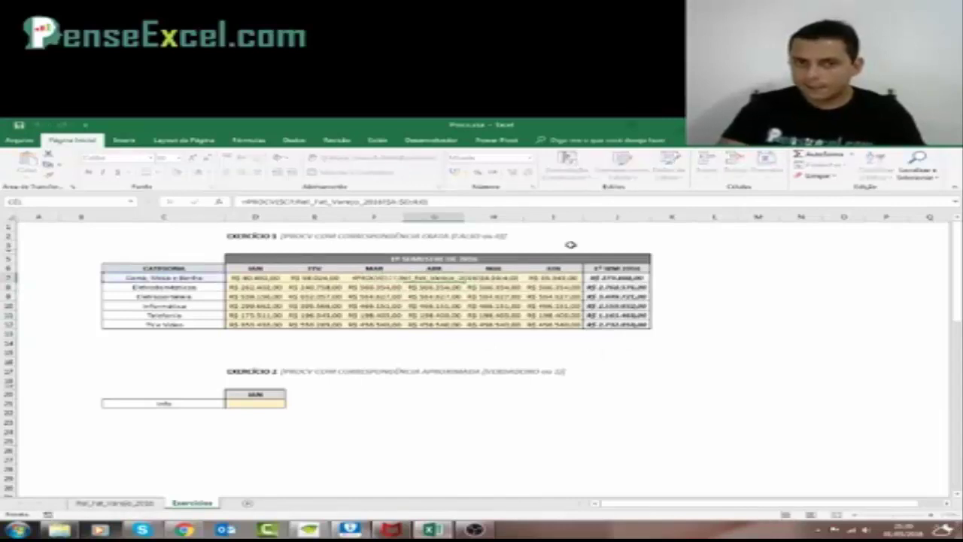
key("Return")
key("F2")
key("Return")
key("F2")
key("Return")
key("F2")
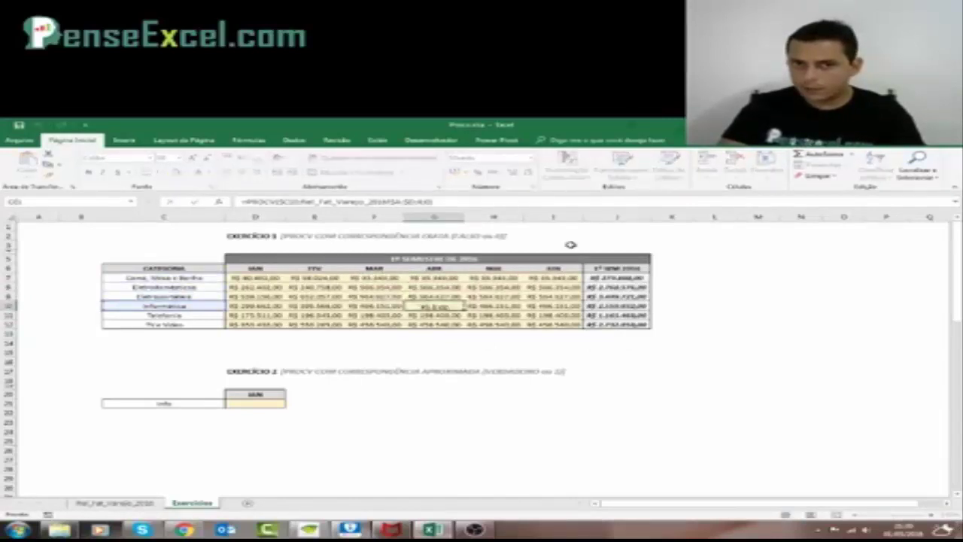
key("Return")
key("F2")
key("Return")
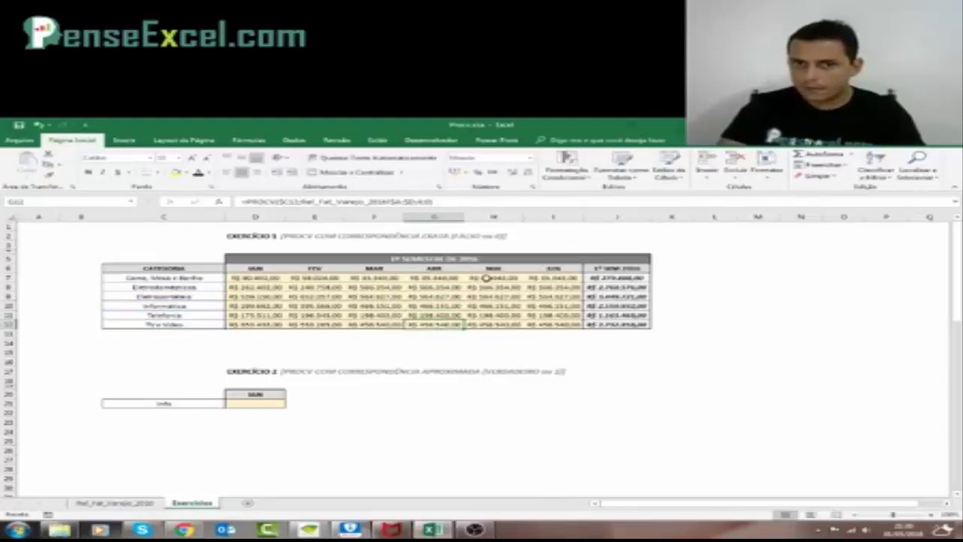
left_click_drag(490, 277, 487, 322)
left_click_drag(555, 279, 553, 324)
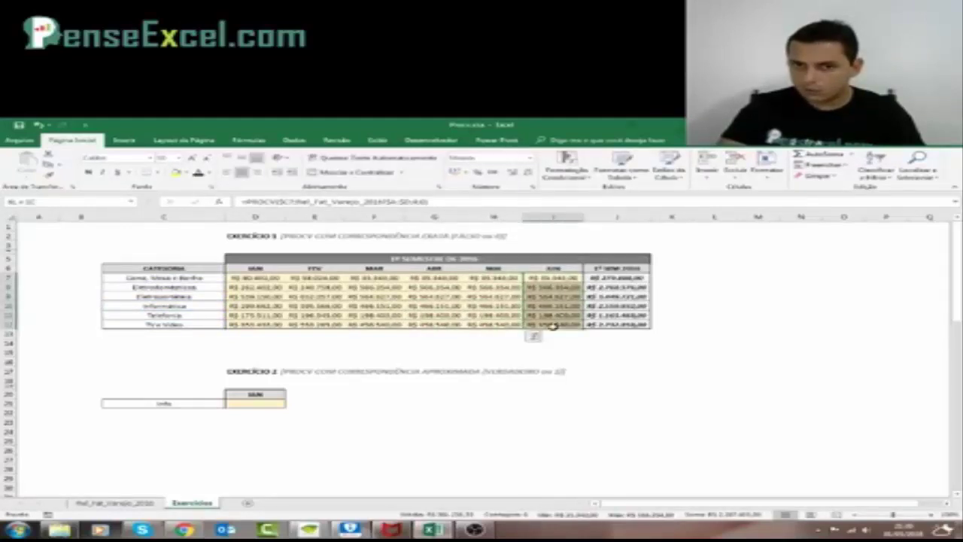
Compare the column index argument of the March formula F7 and the April formula G7
left_click(403, 278)
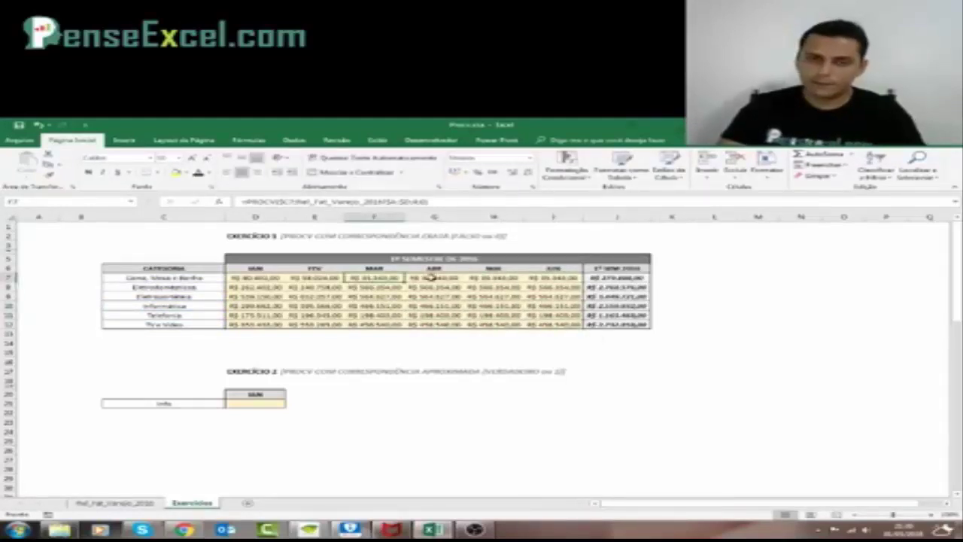
left_click(450, 277)
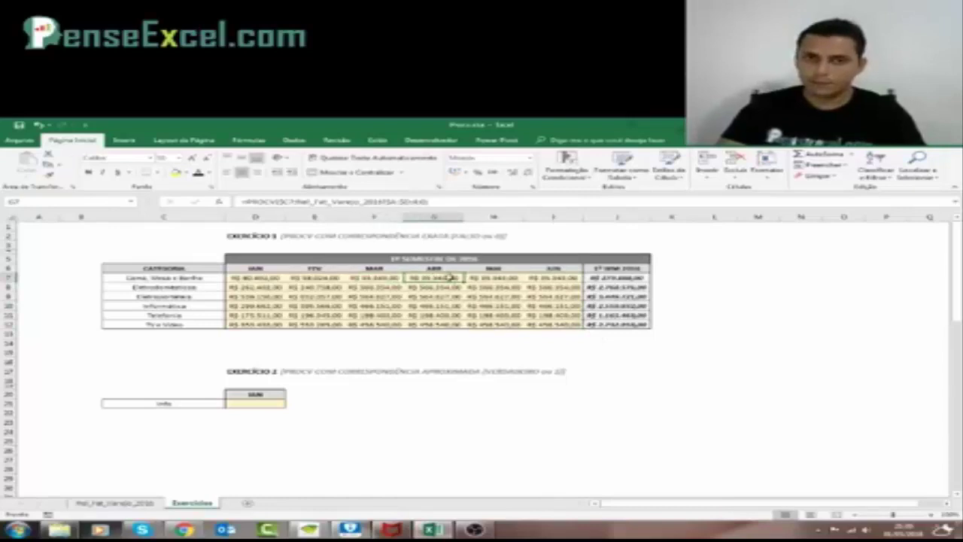
left_click(415, 202)
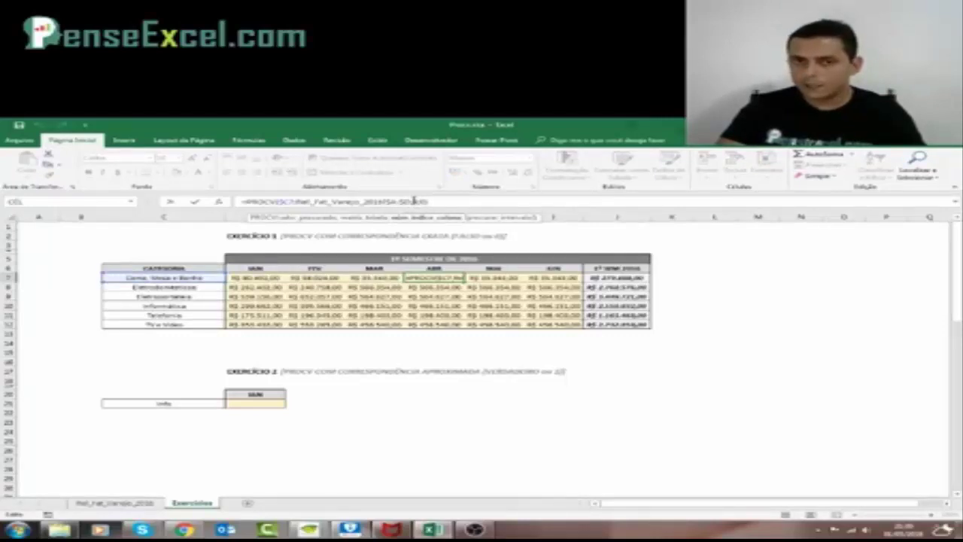
key("Escape")
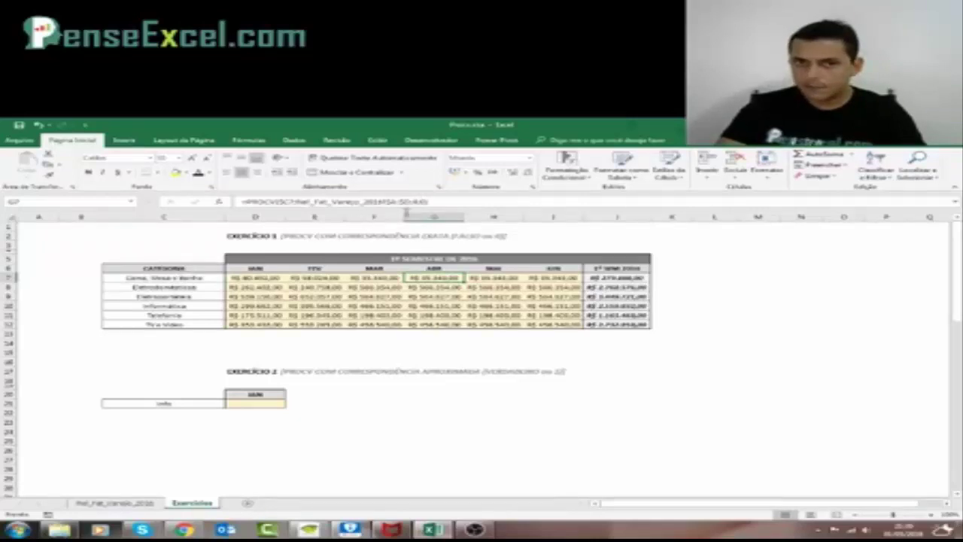
Count the columns from A to G in Rel_Fat_Varejo_2016 to find the index of each month, and return to the exercises sheet
left_click(122, 502)
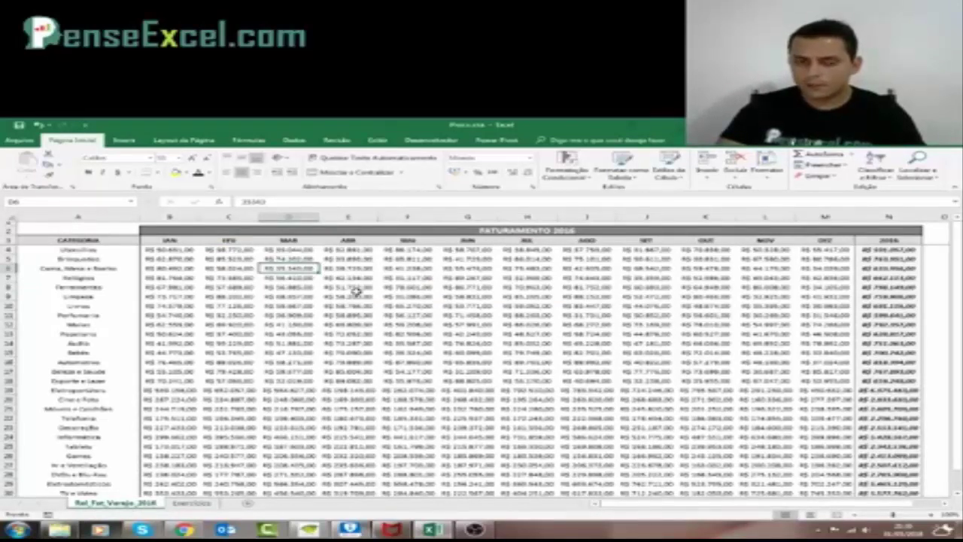
left_click(98, 217)
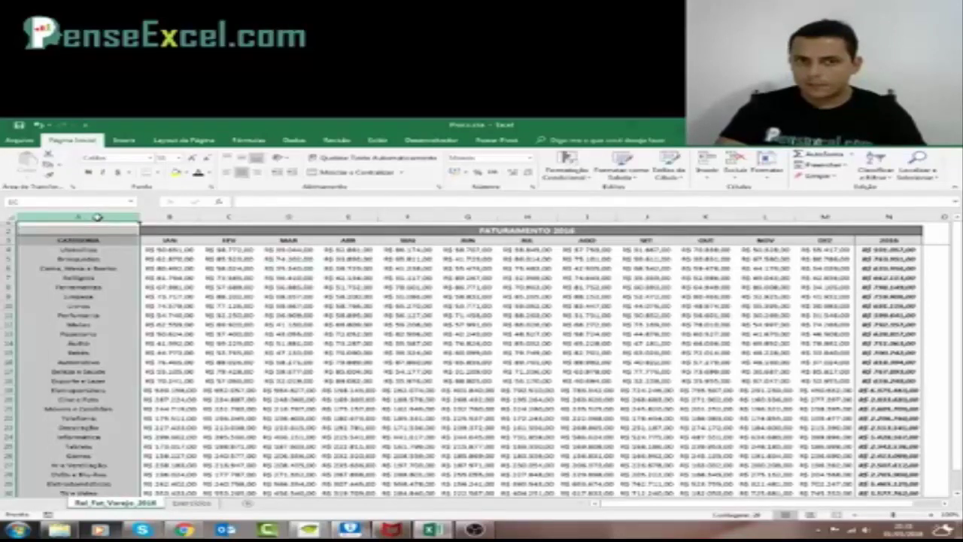
left_click_drag(98, 216, 159, 216)
left_click(158, 217)
left_click(226, 217)
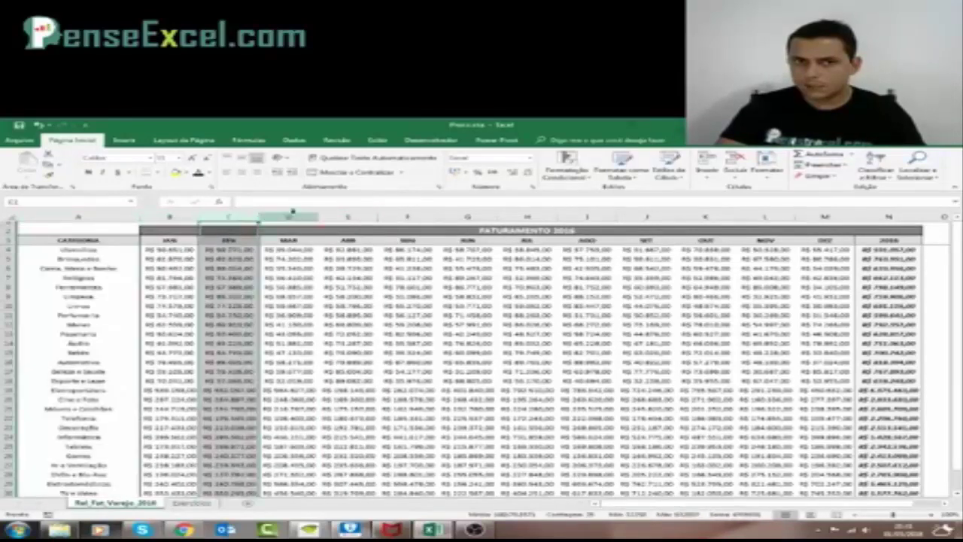
left_click(288, 217)
left_click(349, 217)
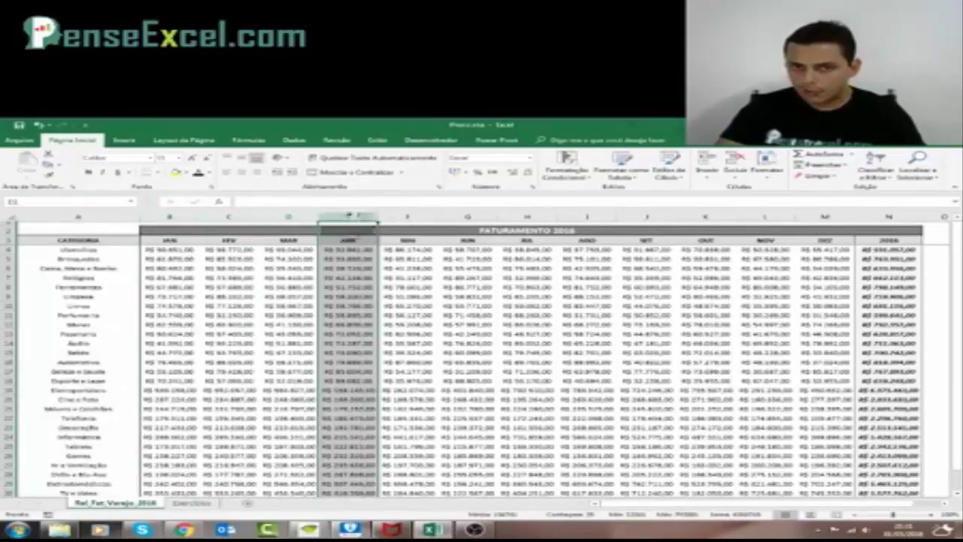
left_click(418, 215)
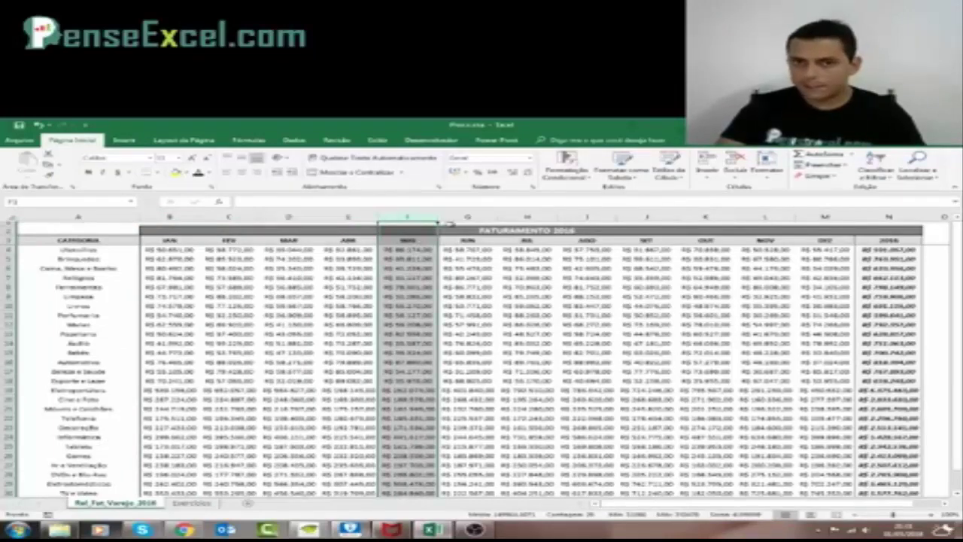
left_click(468, 217)
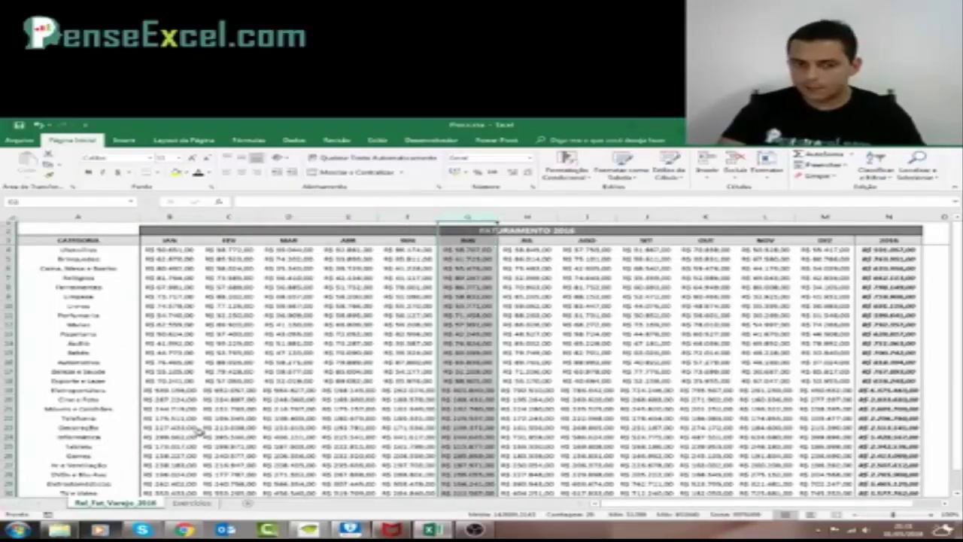
left_click(197, 503)
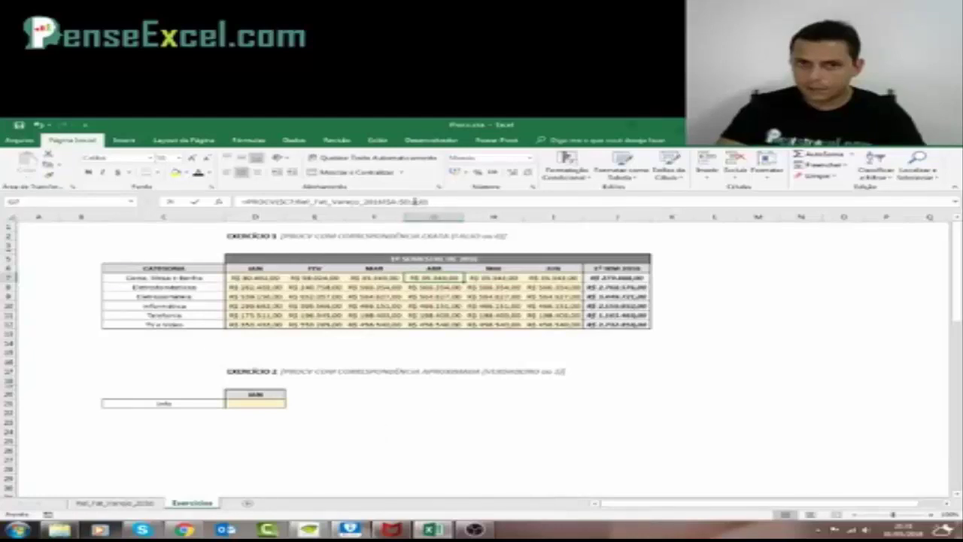
Set the PROCV column index to 5 in G7, 6 in H7 and 7 in I7
left_click(418, 202)
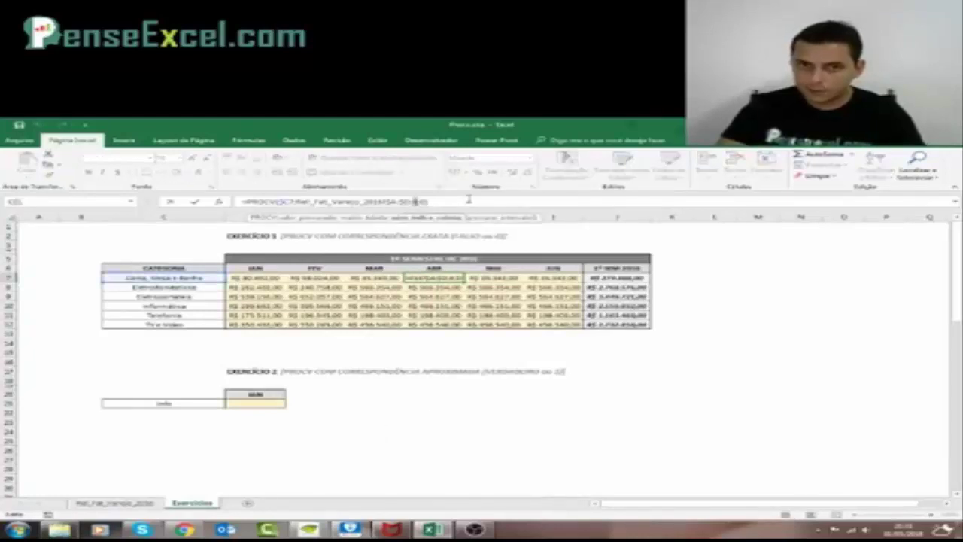
key("Return")
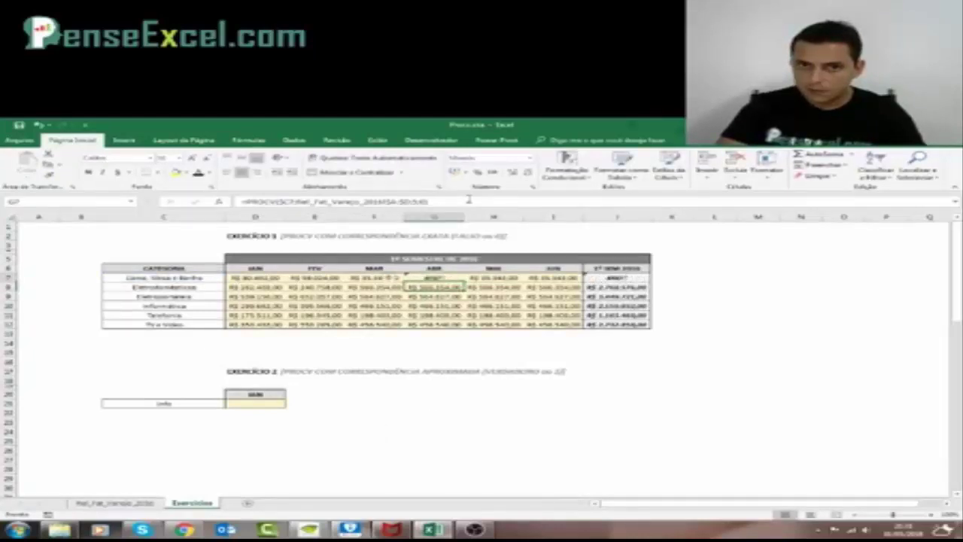
key("Up")
key("Right")
left_click(416, 202)
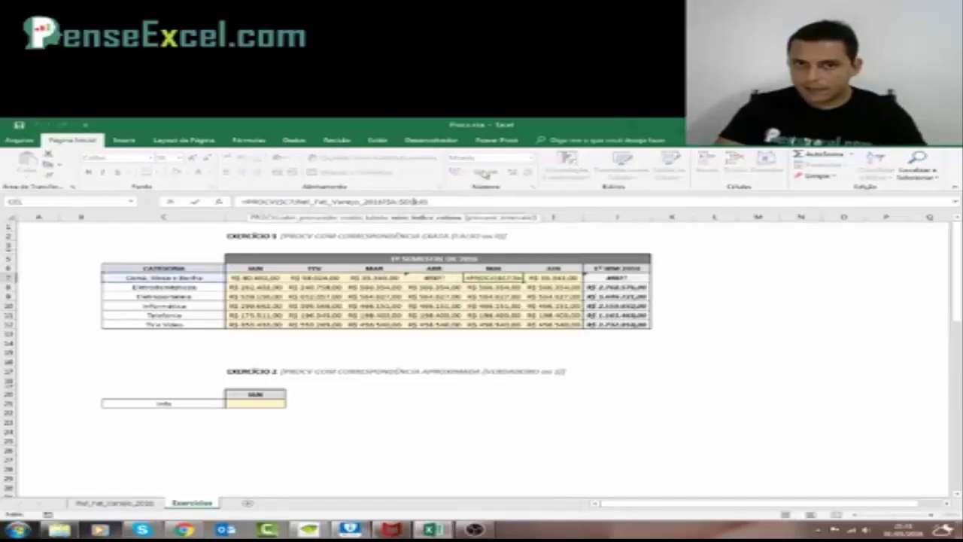
key("Escape")
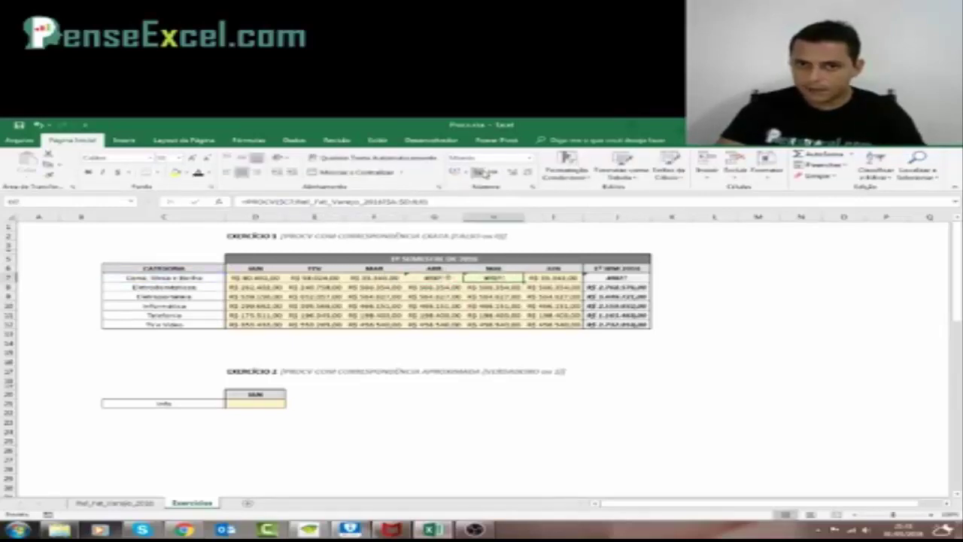
key("Right")
left_click(416, 202)
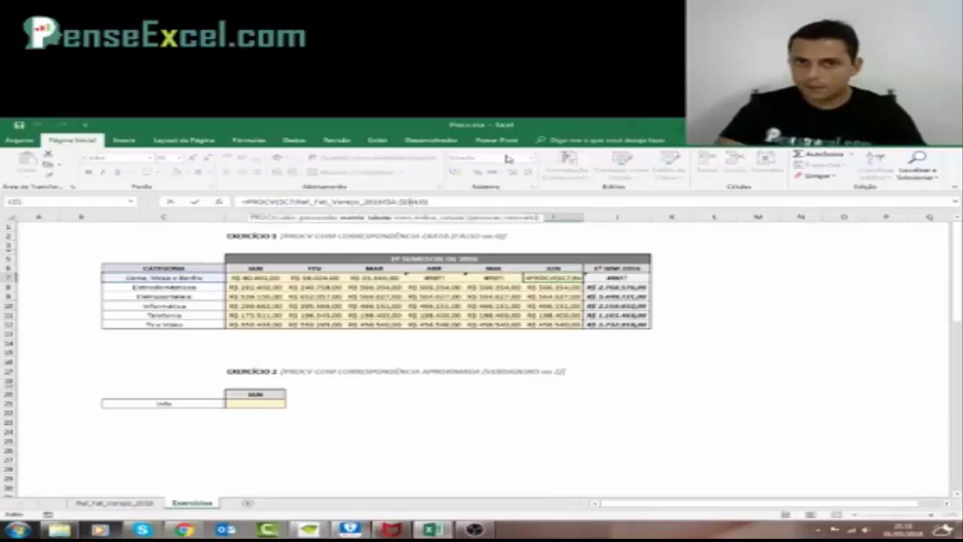
key("Escape")
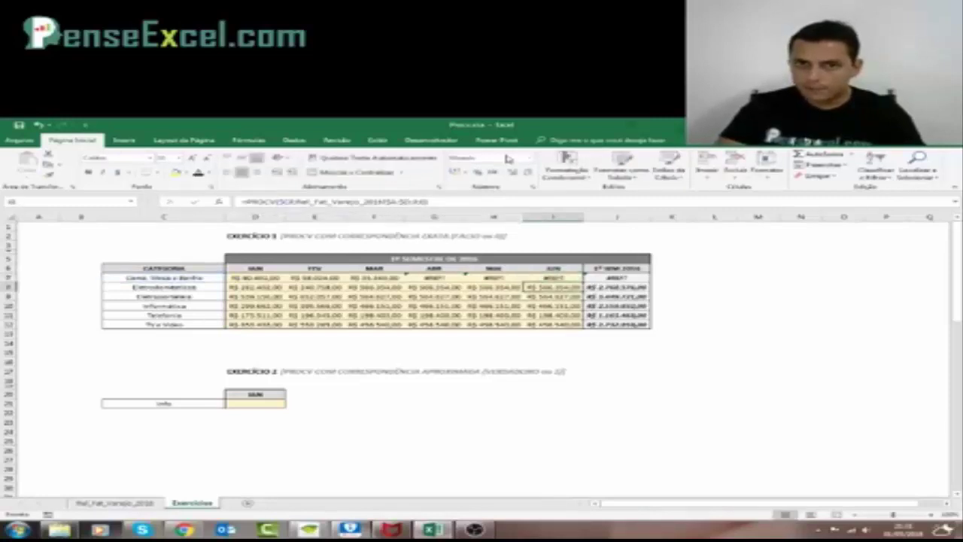
Extend the PROCV table range in the April formula G7 to $A:$E of Rel_Fat_Varejo_2016
key("Left")
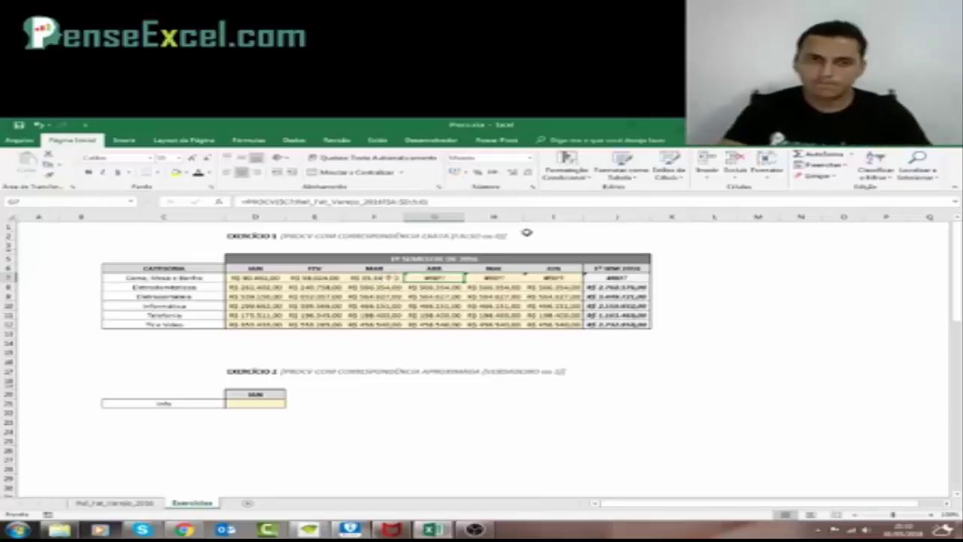
left_click(407, 202)
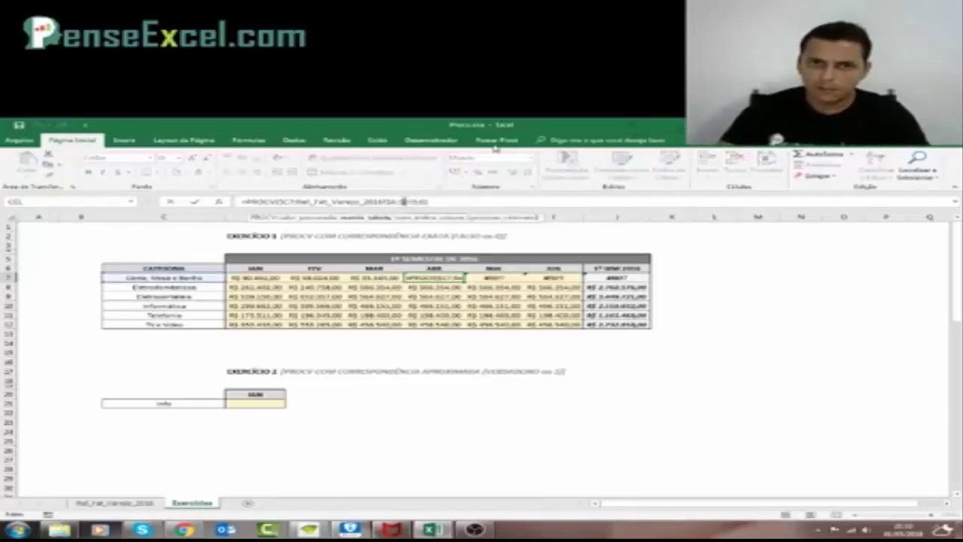
key("End")
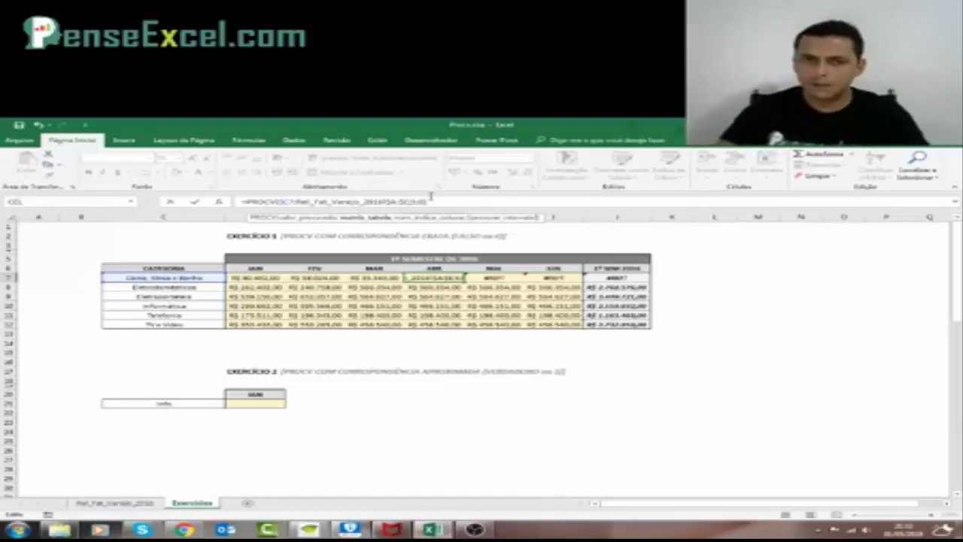
key("ctrl+Return")
key("Right")
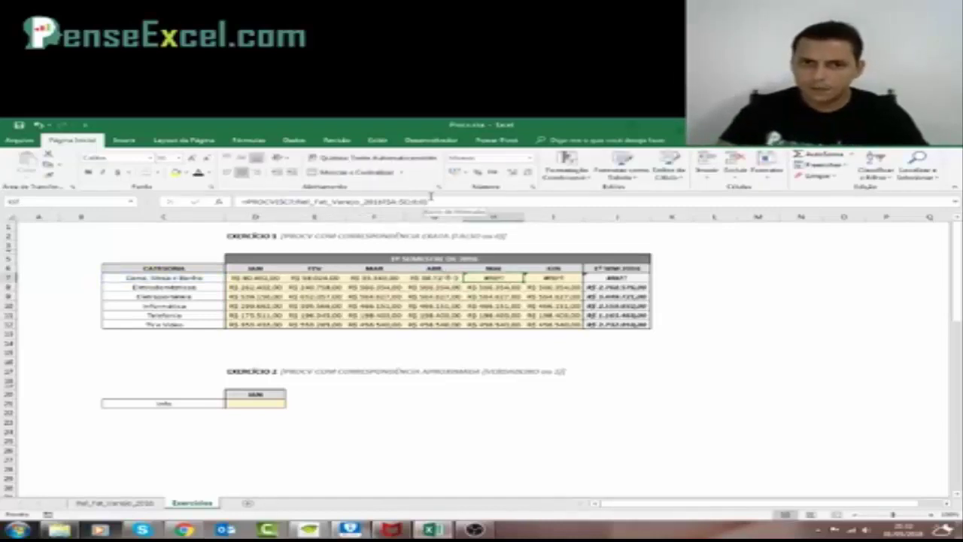
Extend the table range in the May formula H7 to $A:$F
left_click(404, 201)
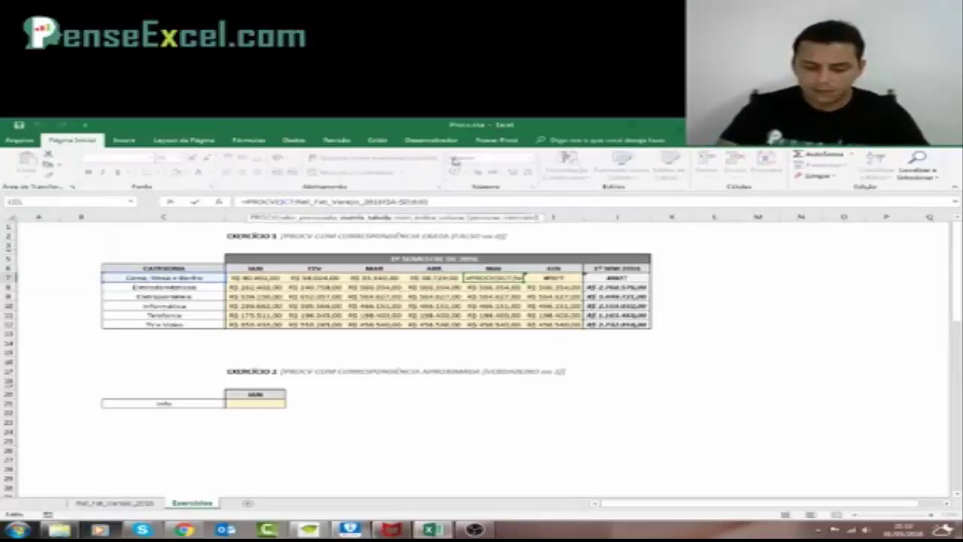
key("BackSpace")
key("BackSpace")
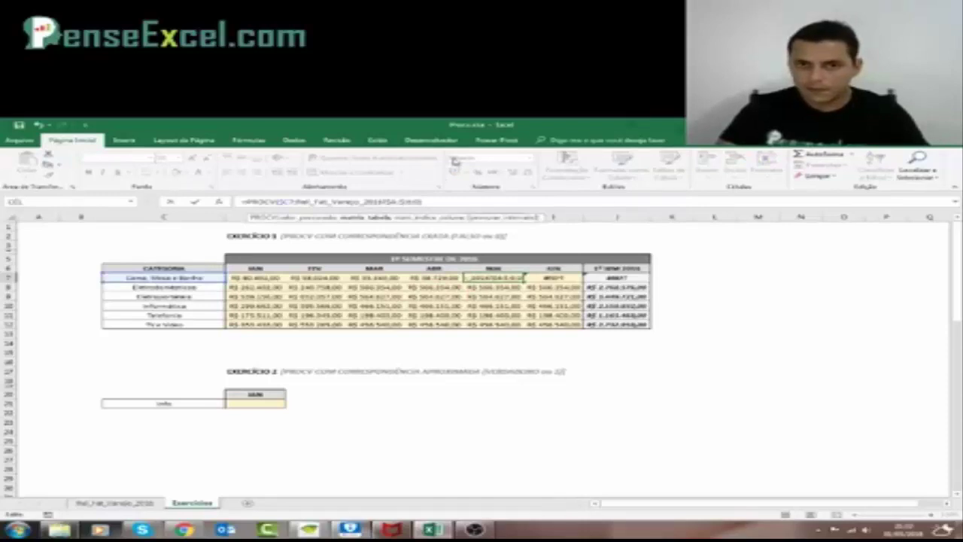
type("0)")
key("ctrl+Return")
key("Right")
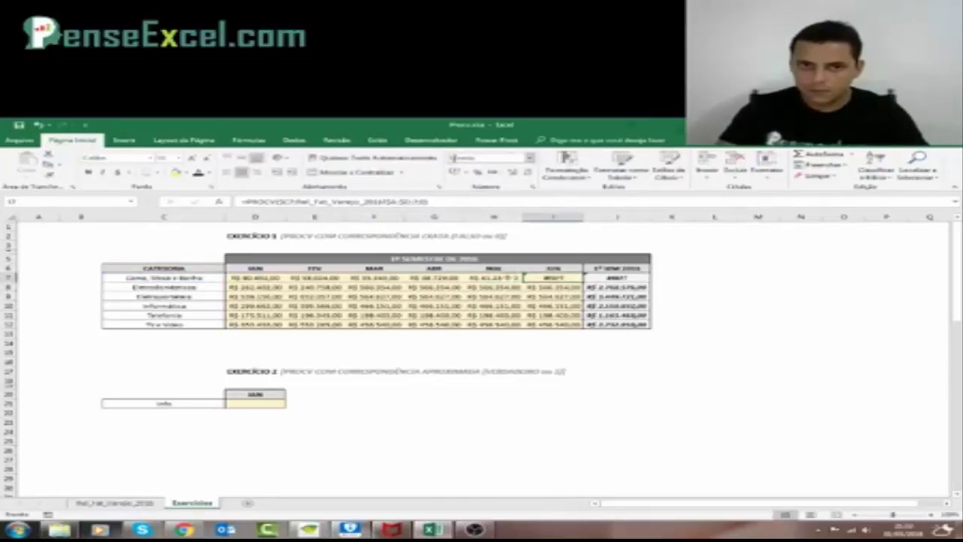
Extend the table range in the June formula I7 to $A:$G
left_click(403, 202)
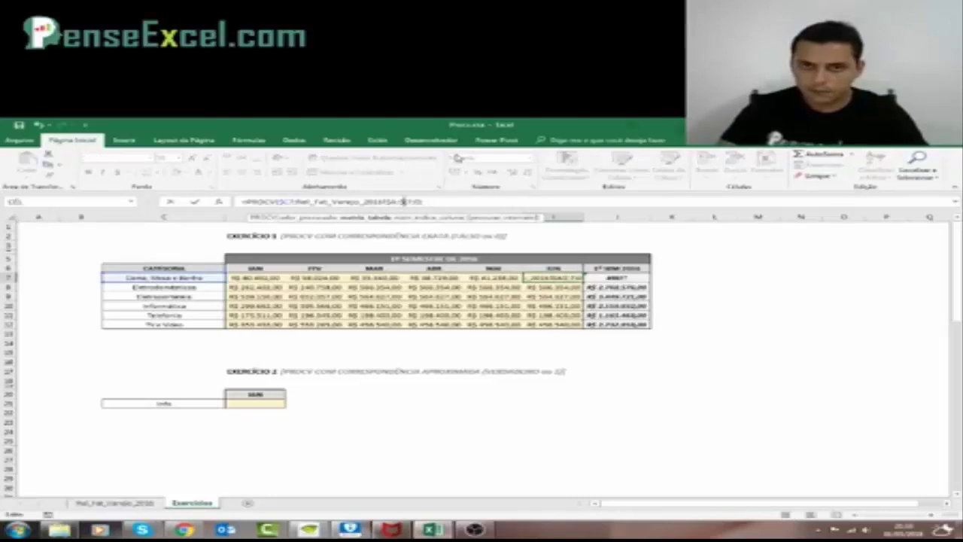
key("BackSpace")
type("7;")
key("ctrl+Return")
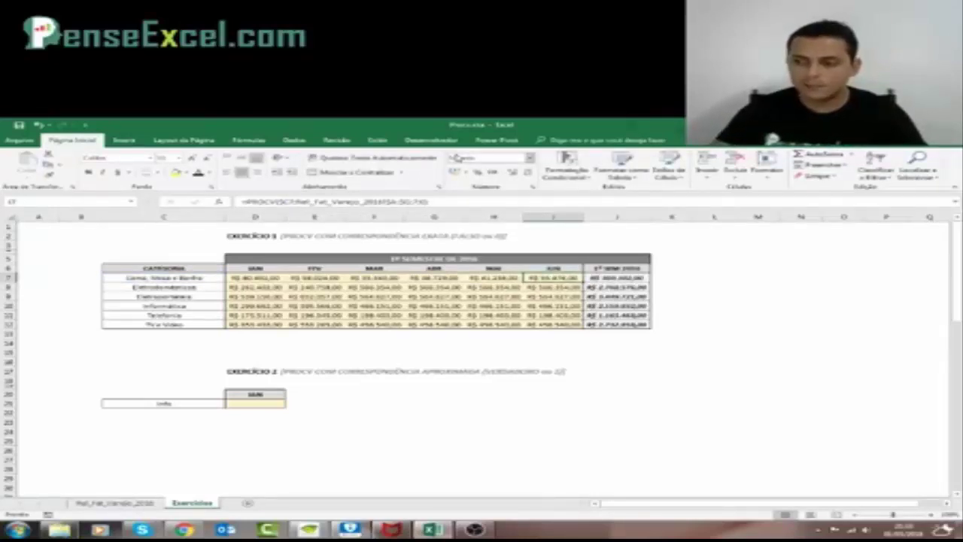
Copy the April to June formulas in G7:I7 and apply them to the remaining categories in G8:I12 with Paste Special
key("Left")
key("Left")
key("shift+Right")
key("shift+Right")
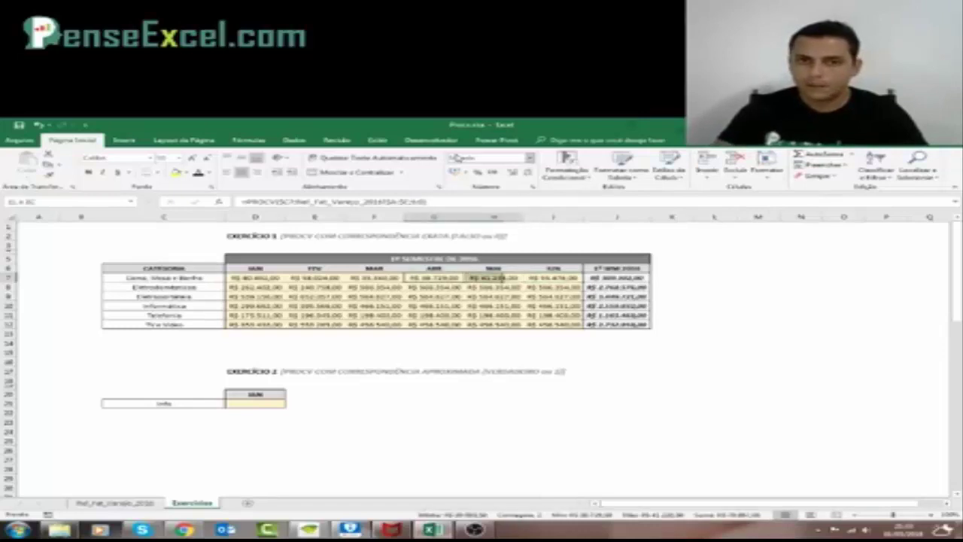
key("ctrl+c")
key("Down")
key("shift+Right")
key("shift+Right")
key("shift+Down")
key("shift+Down")
key("shift+Down")
key("shift+Down")
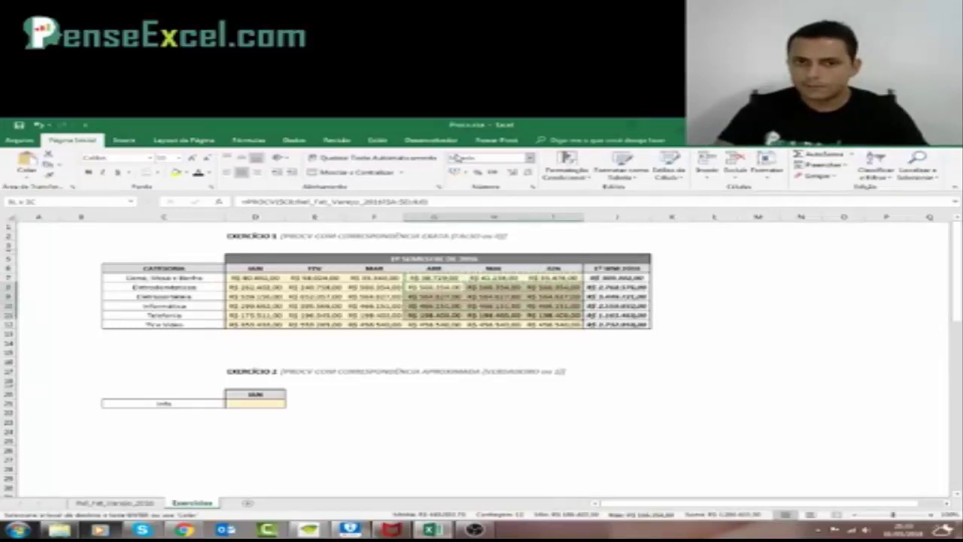
key("shift+F10")
key("Escape")
key("shift+F10")
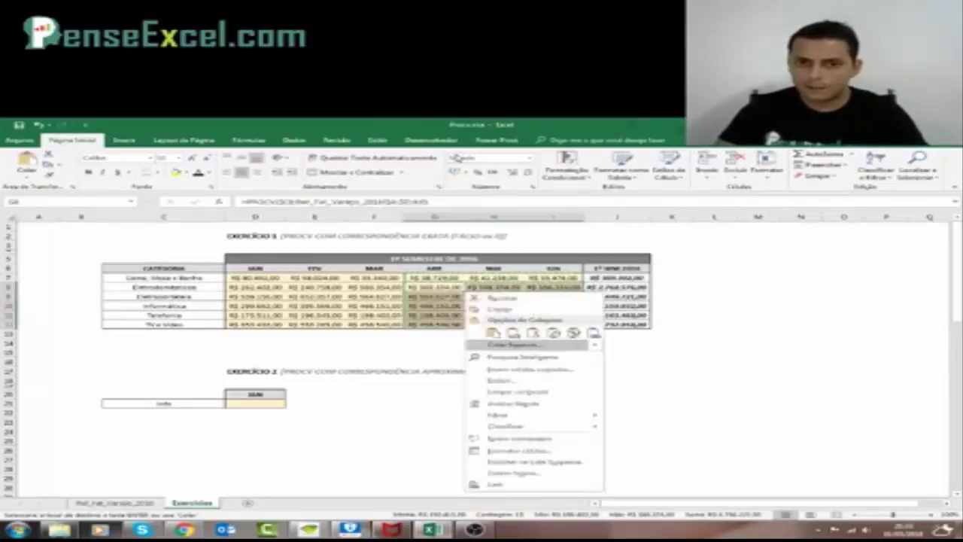
key("e")
key("Return")
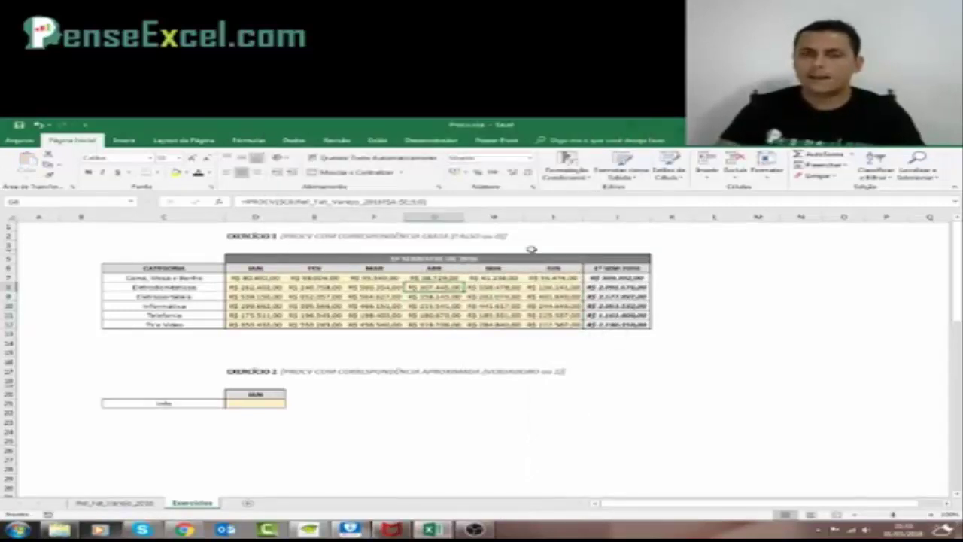
Review the pasted April formulas in G8:G12 and the April to June formulas in row 7
key("Down")
key("Down")
key("Down")
key("Down")
key("Up")
key("Up")
key("Up")
key("Up")
key("Up")
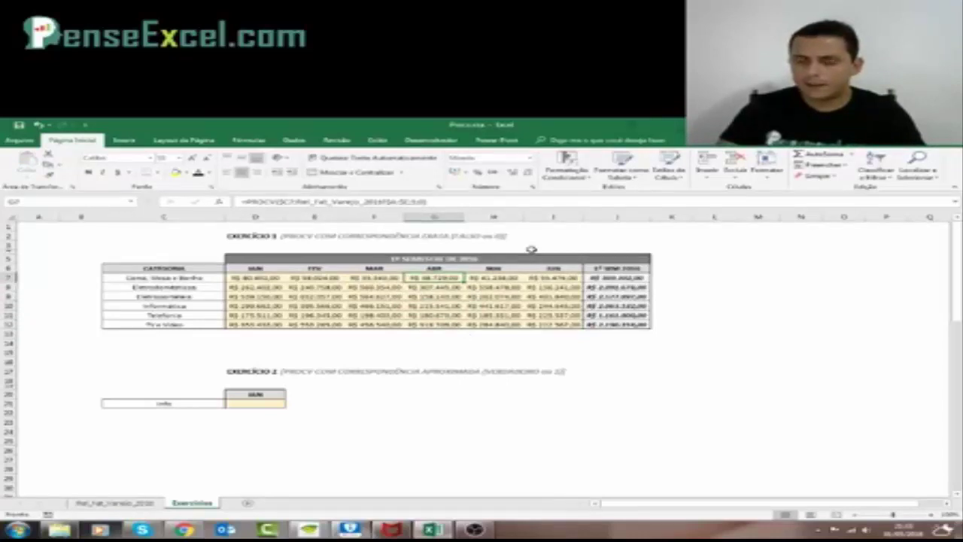
key("Right")
key("Right")
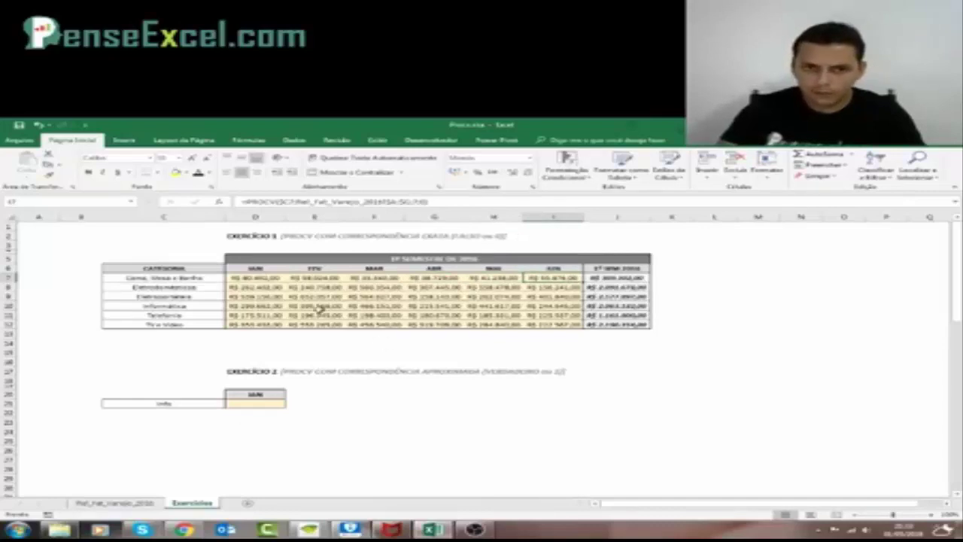
left_click(441, 278)
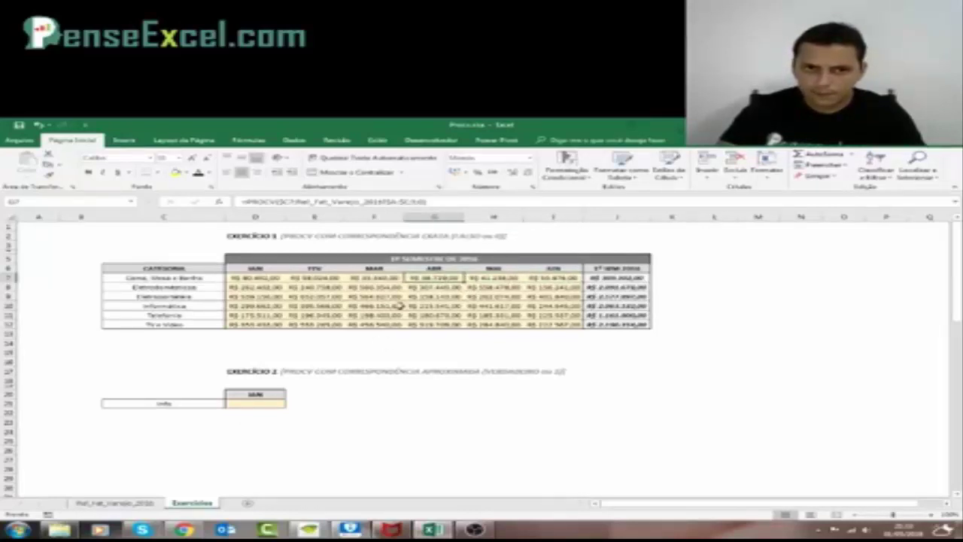
Compare the April value for Informática in G10 with its entry in Rel_Fat_Varejo_2016
left_click(170, 307)
left_click(426, 307)
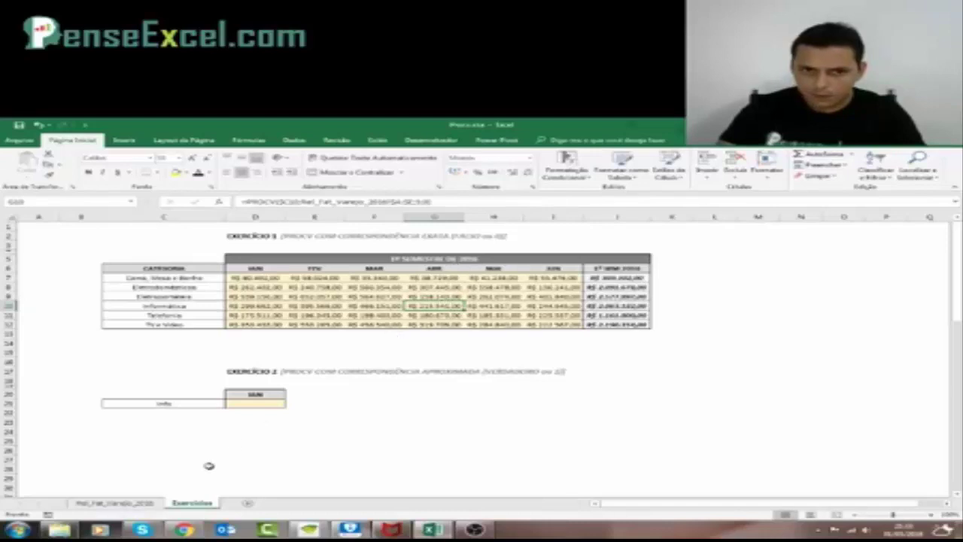
left_click(121, 503)
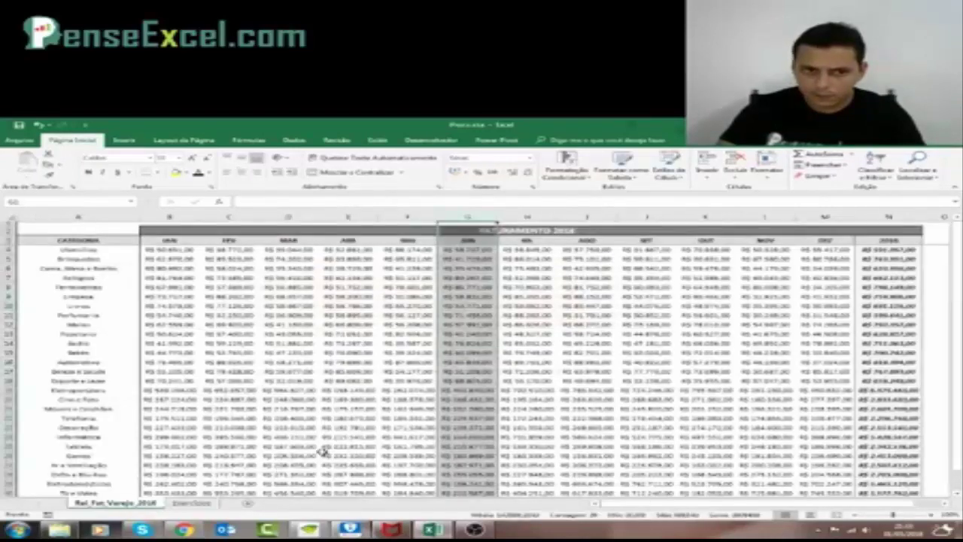
left_click(94, 351)
left_click(85, 437)
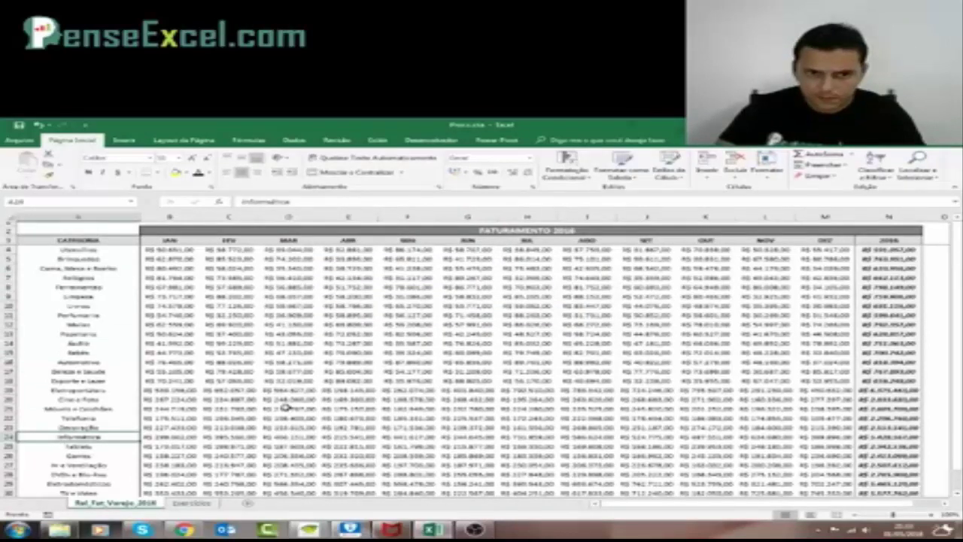
key("Right")
key("Right")
key("Right")
key("Right")
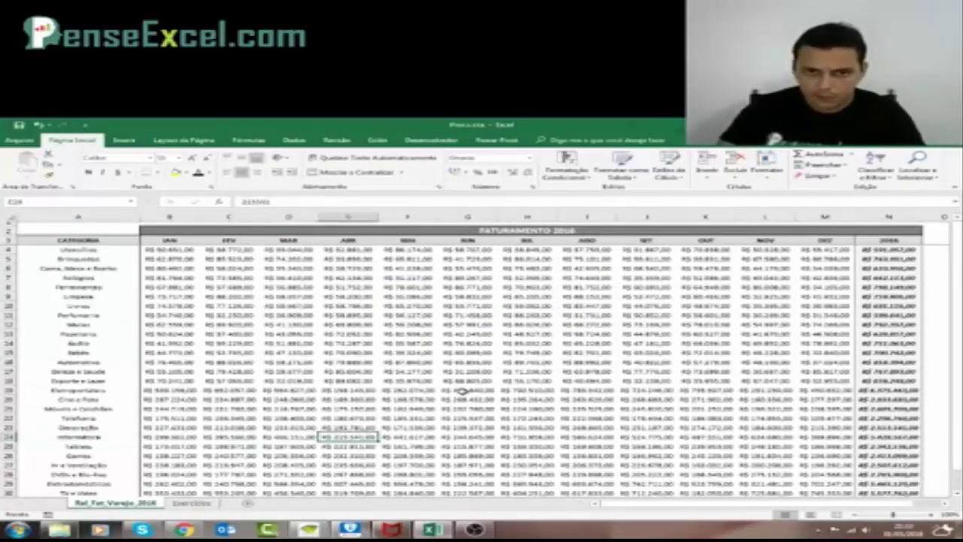
Compare the May and June values for Informática in H10 and I10 with their entries in Rel_Fat_Varejo_2016
key("Right")
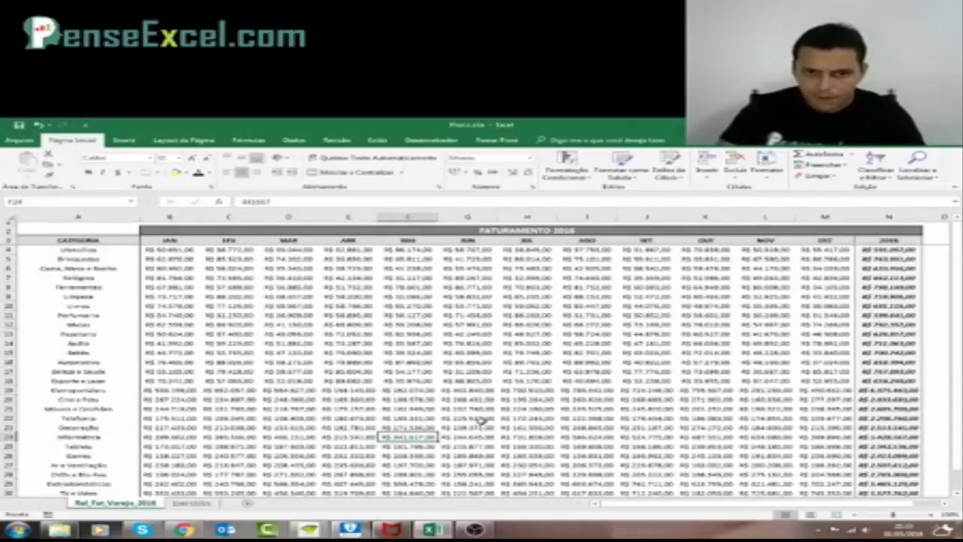
left_click(191, 503)
left_click(515, 307)
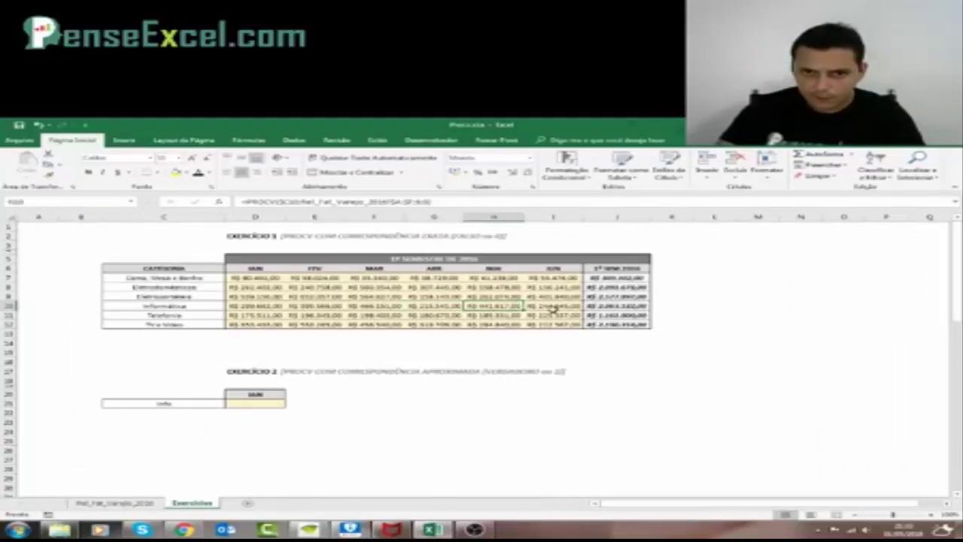
left_click(115, 503)
left_click(470, 436)
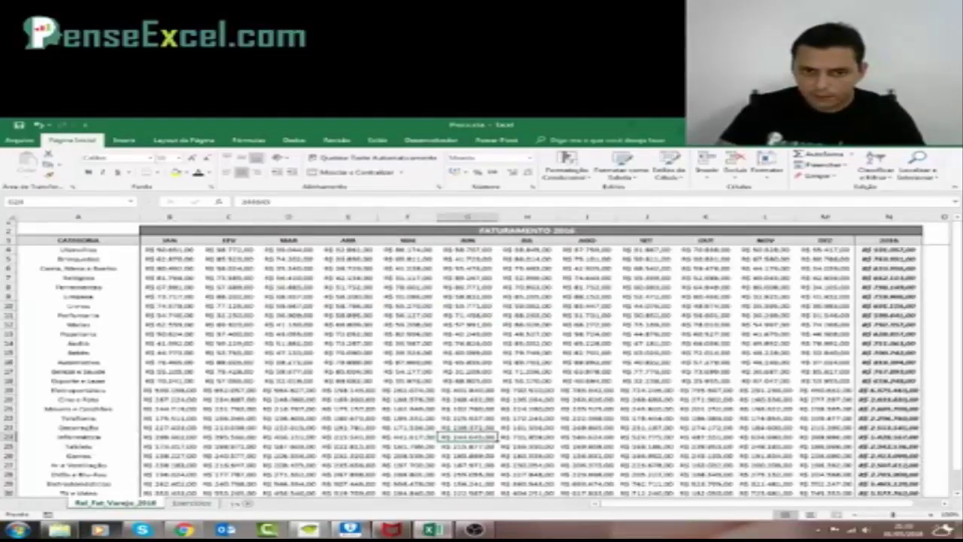
left_click(193, 502)
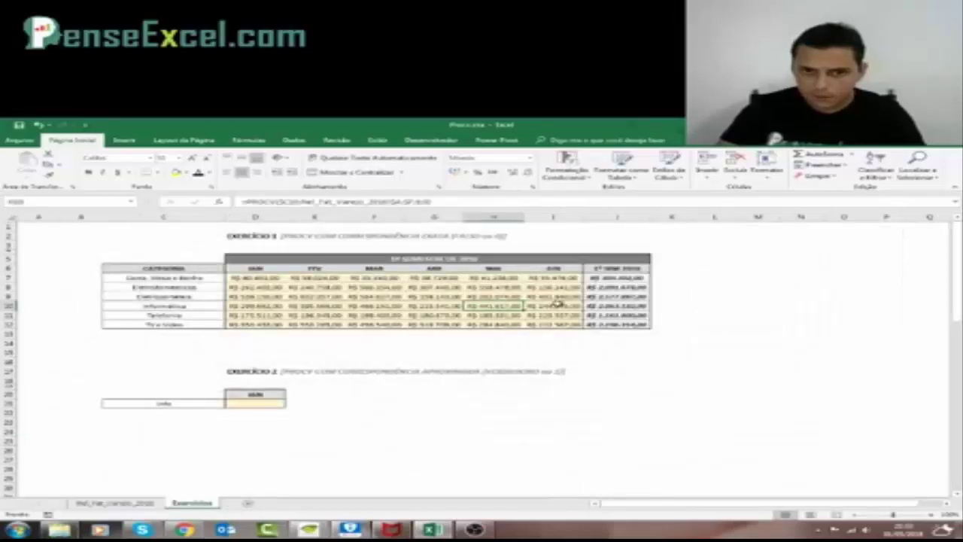
left_click(557, 306)
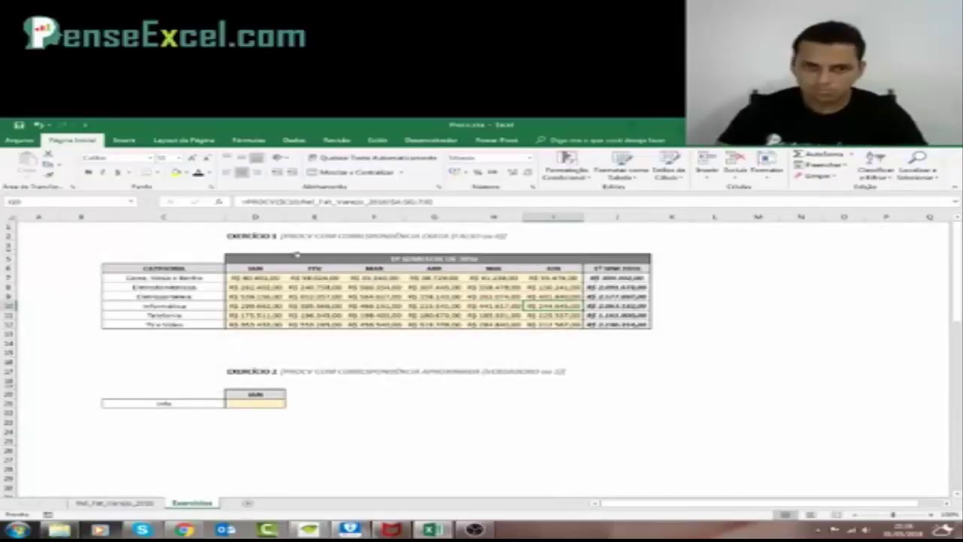
Examine the empty January cell D21 of exercise 2 and its lookup text in C21
left_click(256, 405)
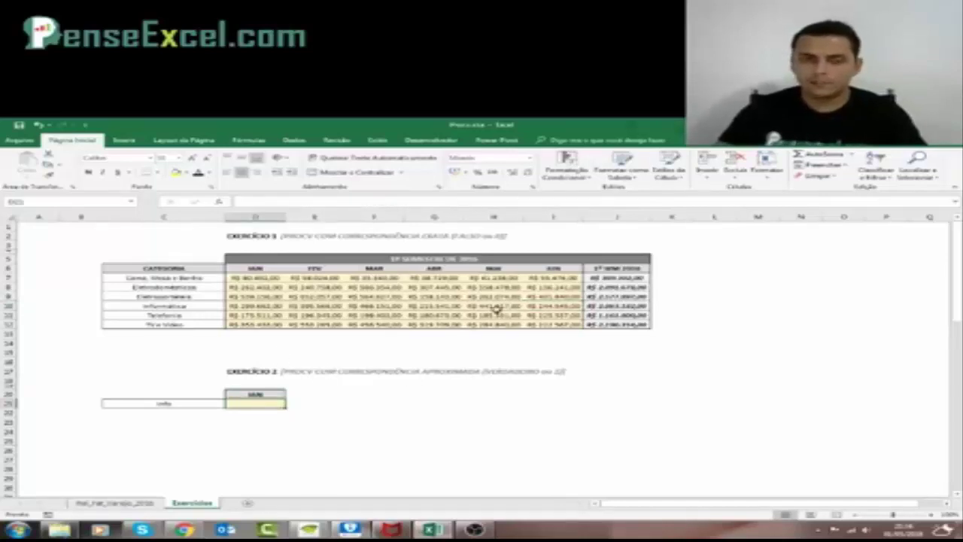
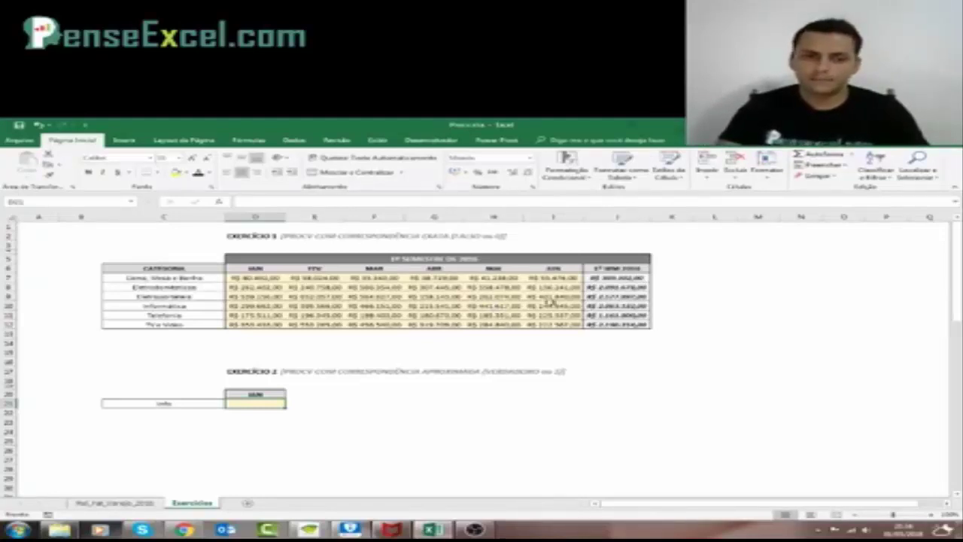
left_click(369, 438)
left_click(249, 403)
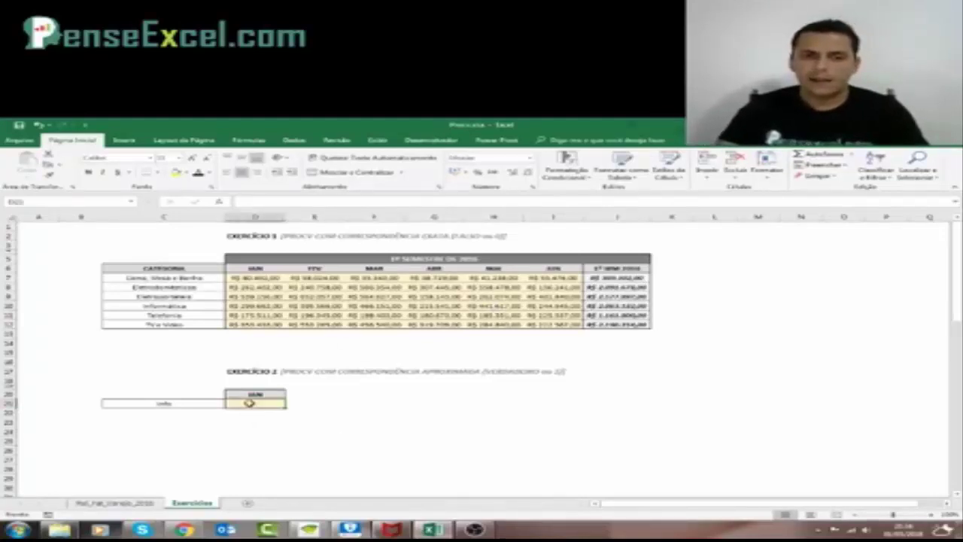
left_click(186, 405)
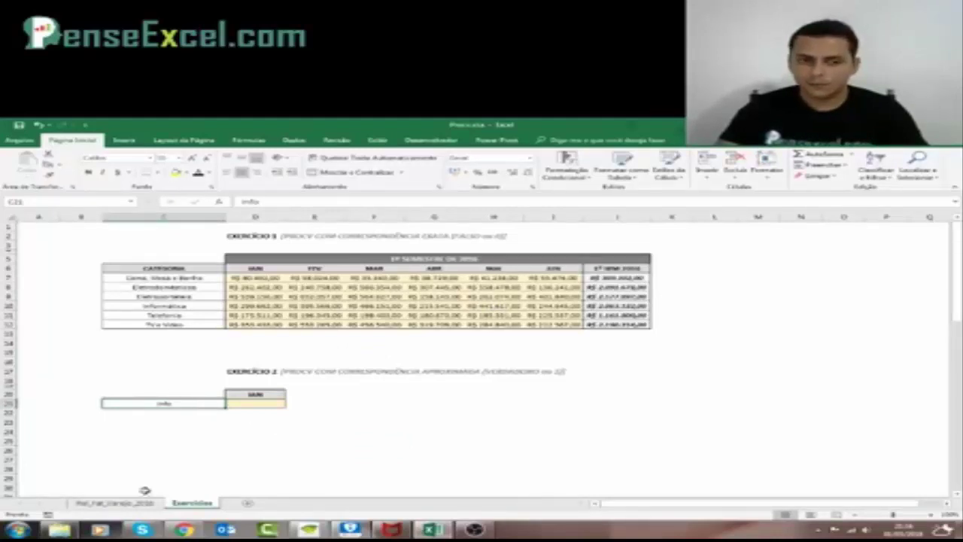
Search the category column A of Rel_Fat_Varejo_2016 for INFO, and return to the exercises sheet
left_click(114, 503)
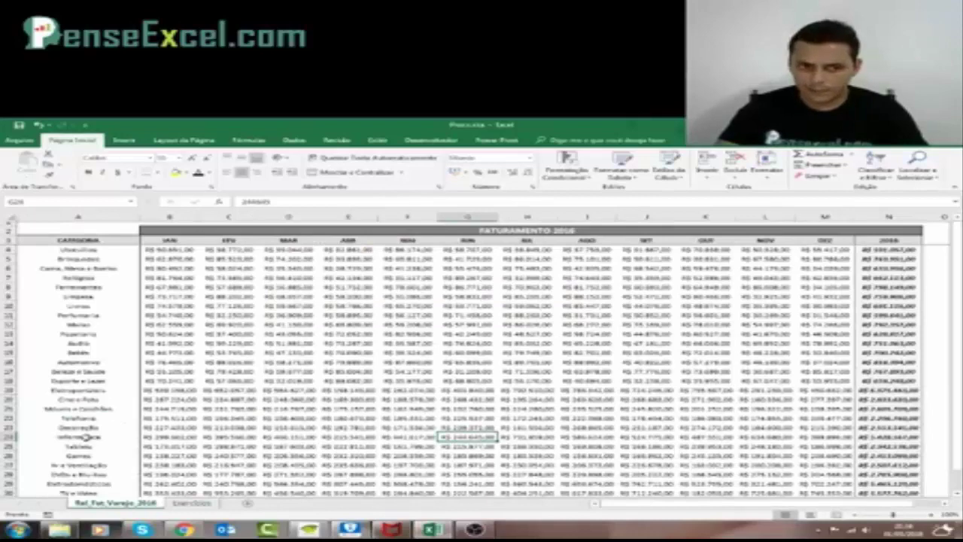
scroll(83, 459, "down", 2)
scroll(118, 319, "up", 2)
left_click(79, 218)
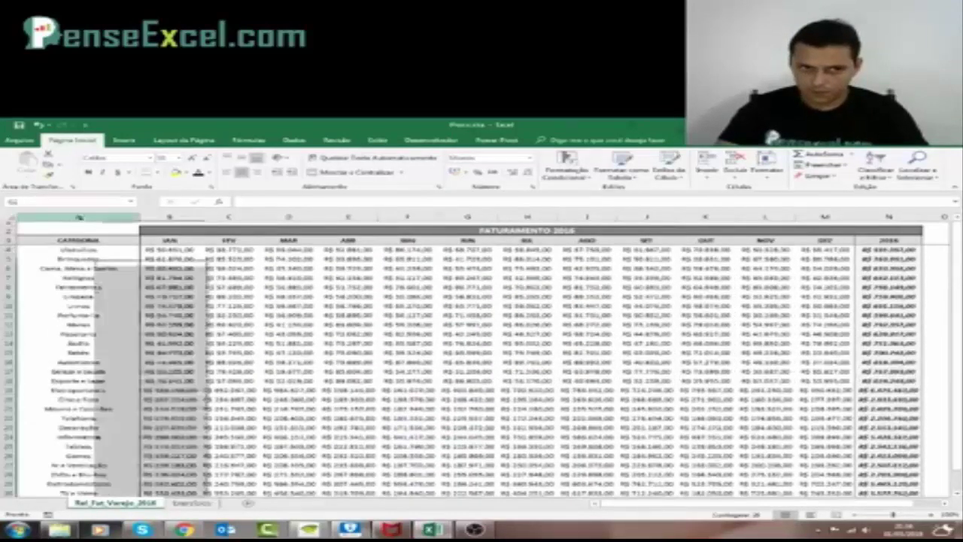
key("ctrl+l")
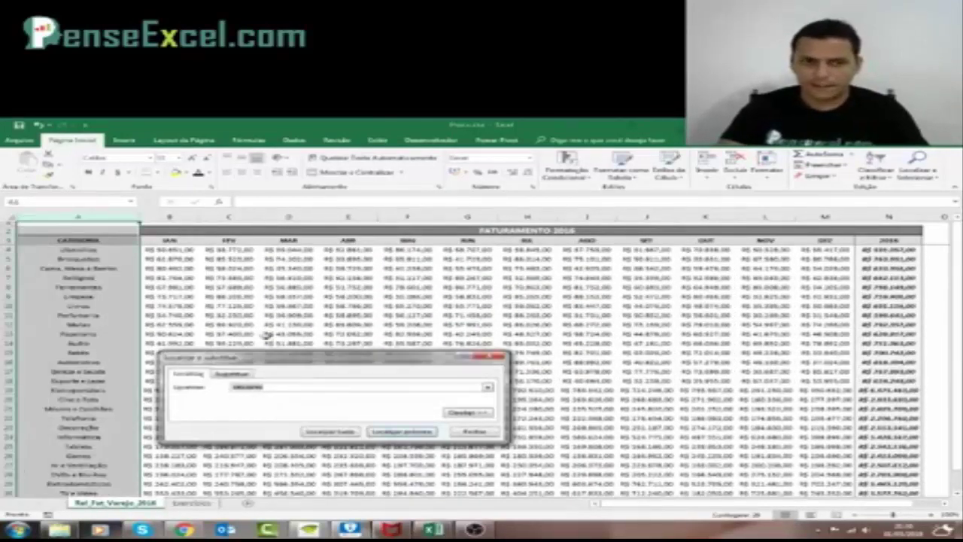
key("BackSpace")
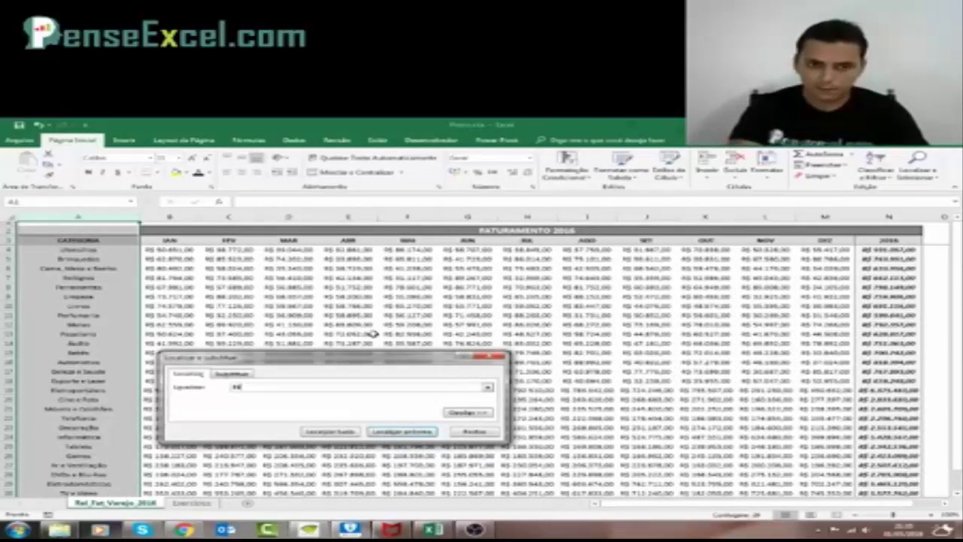
type("info")
key("Return")
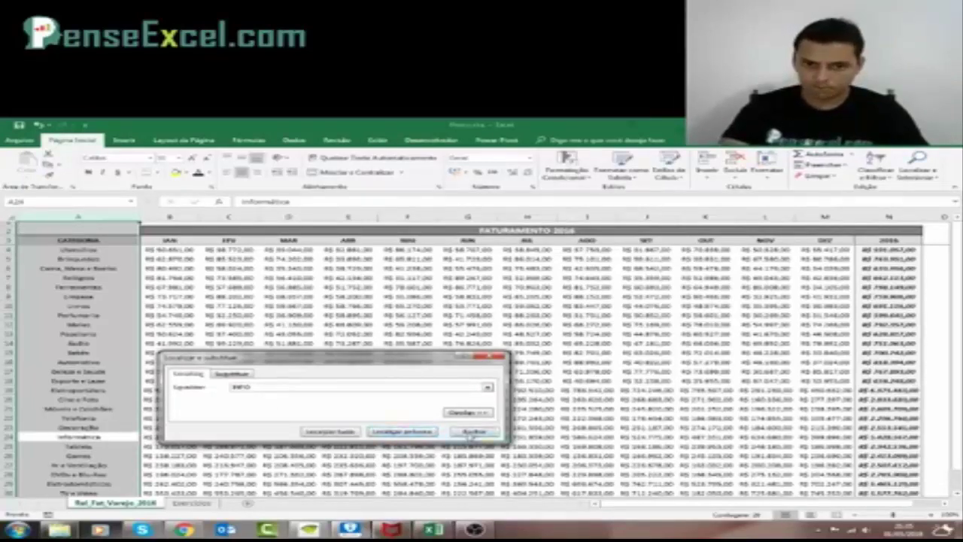
left_click(475, 431)
left_click(192, 502)
left_click(353, 444)
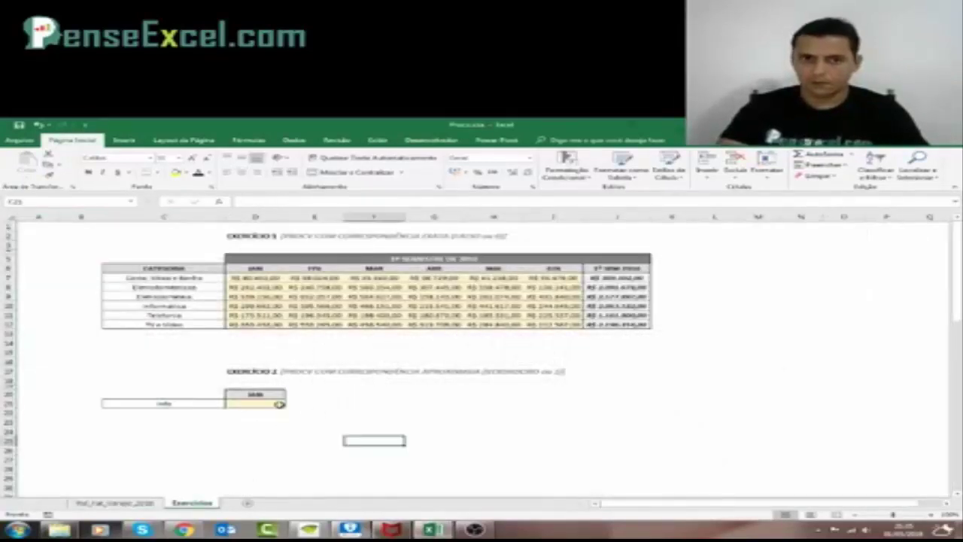
Begin a PROCV formula in the January cell D21 of exercise 2, using C21 as the lookup value
left_click(256, 403)
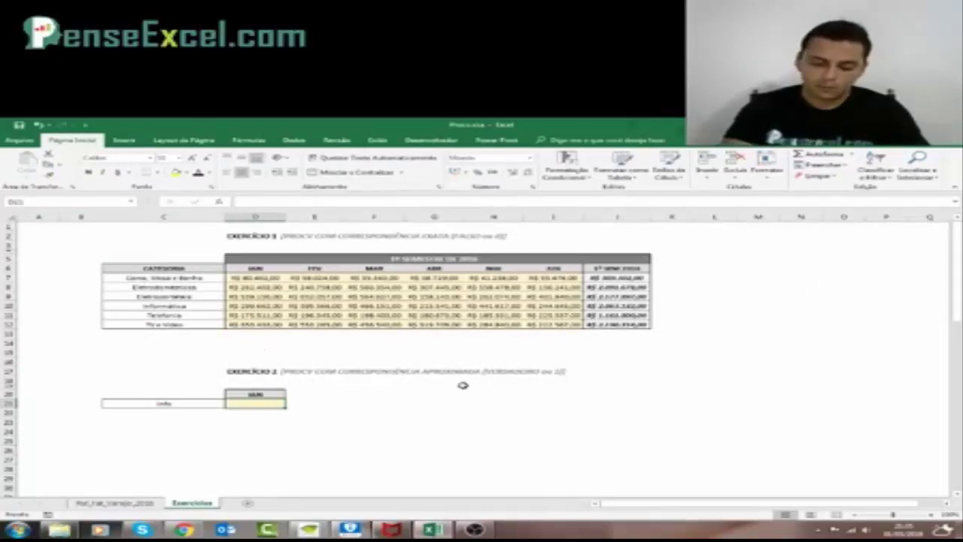
type("=")
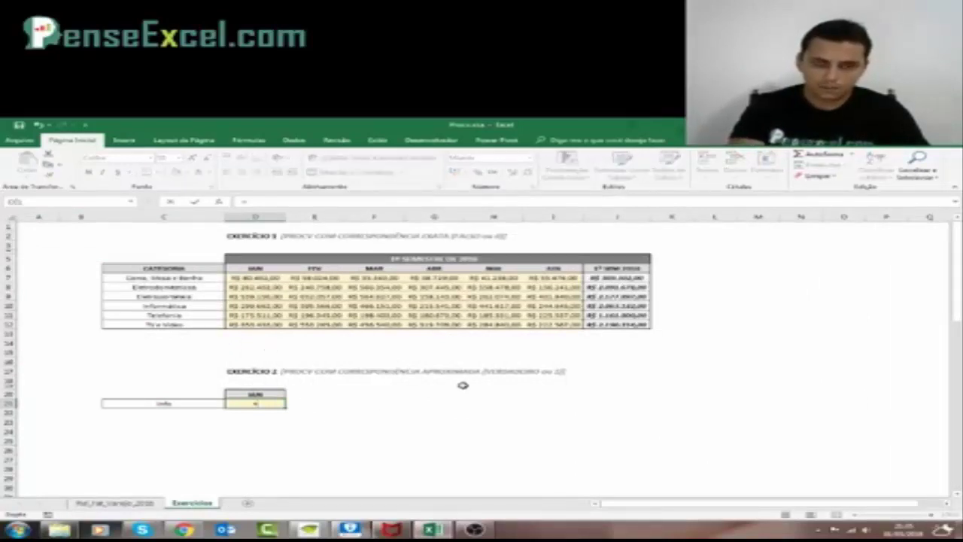
type("PROCV(")
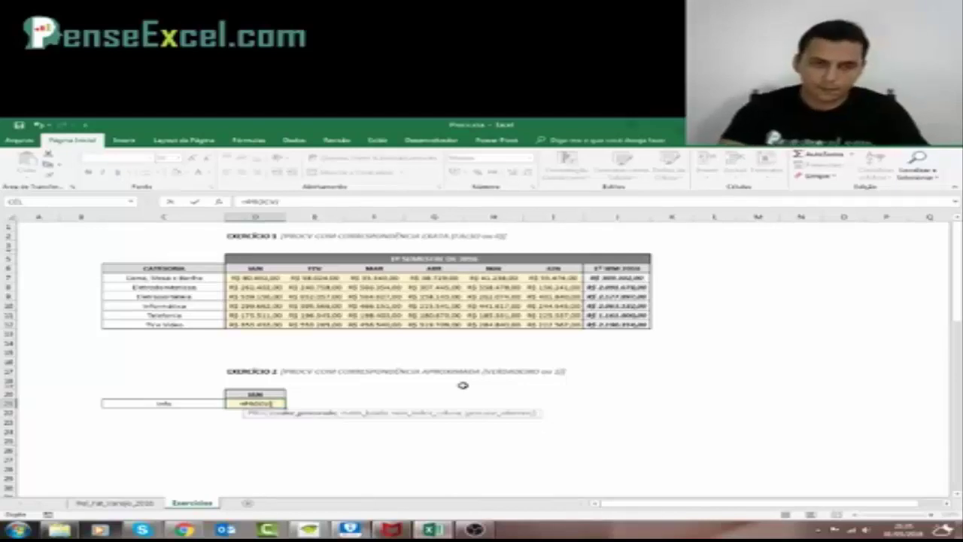
left_click(200, 407)
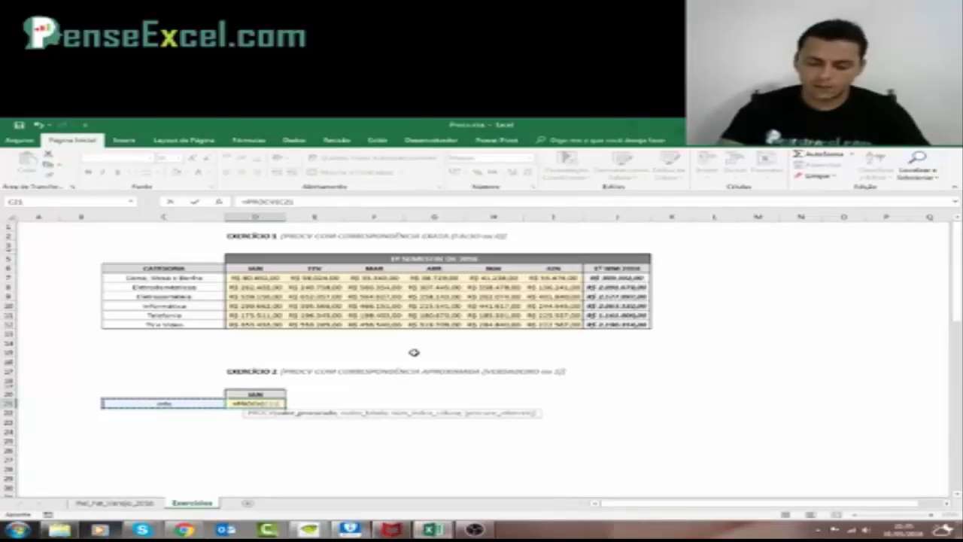
type(";")
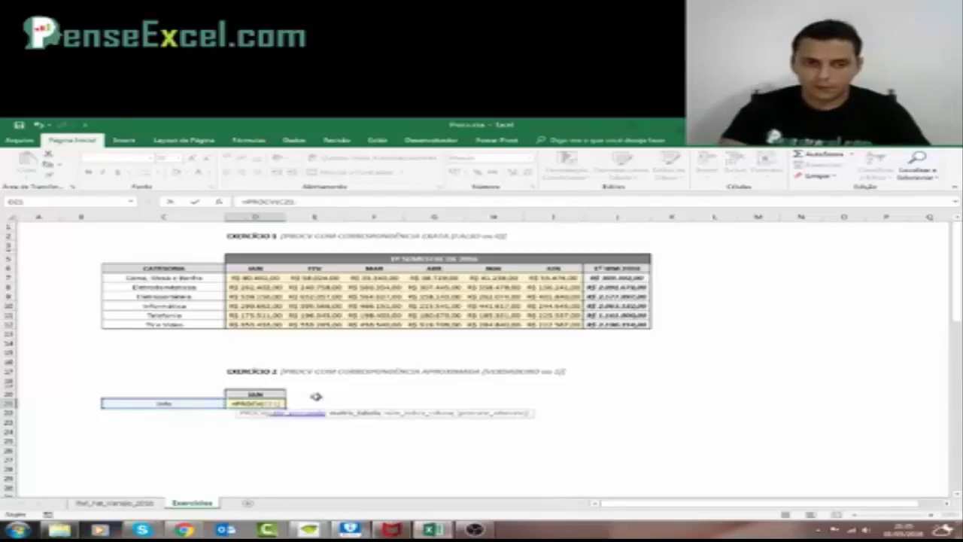
Complete D21's PROCV with columns A:B of Rel_Fat_Varejo_2016 as the table, column index 2 and approximate match 1
left_click(143, 502)
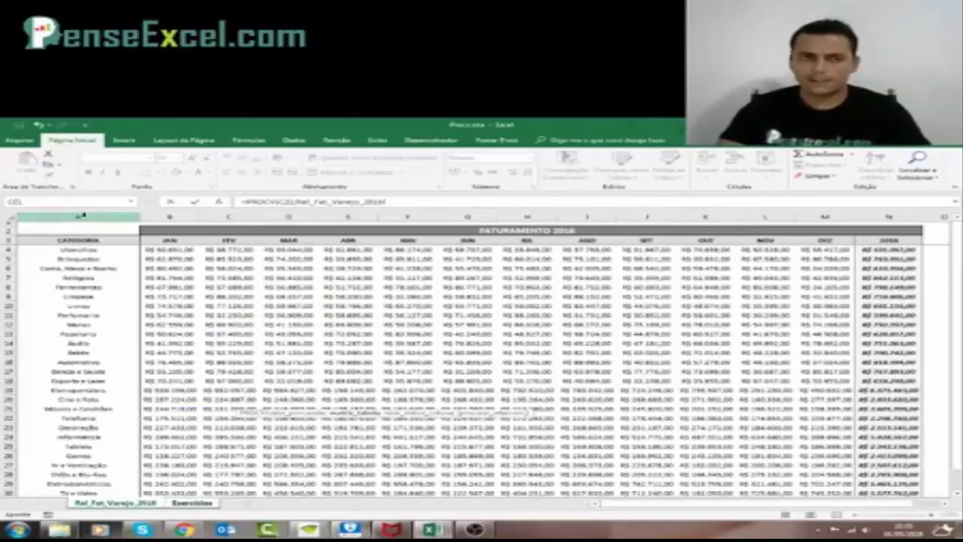
left_click_drag(83, 216, 160, 211)
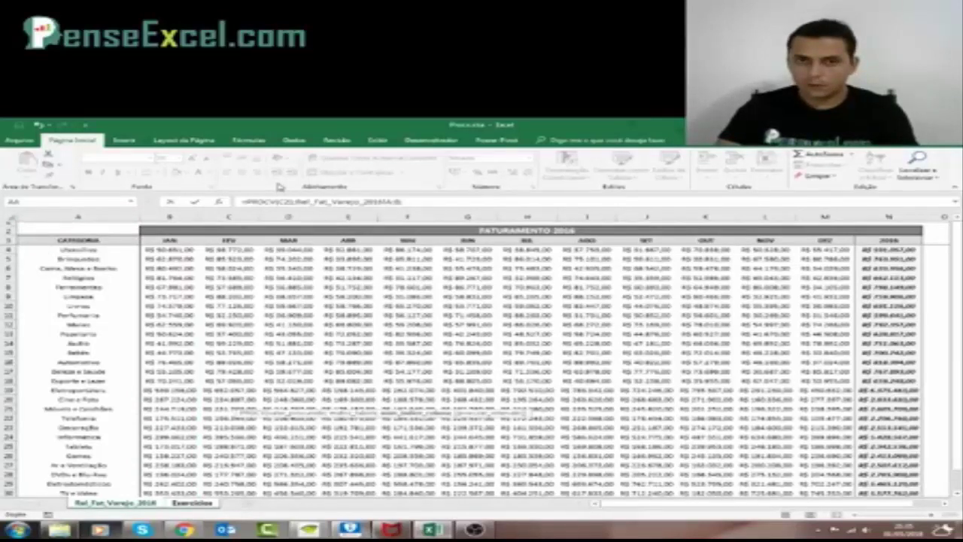
type("2")
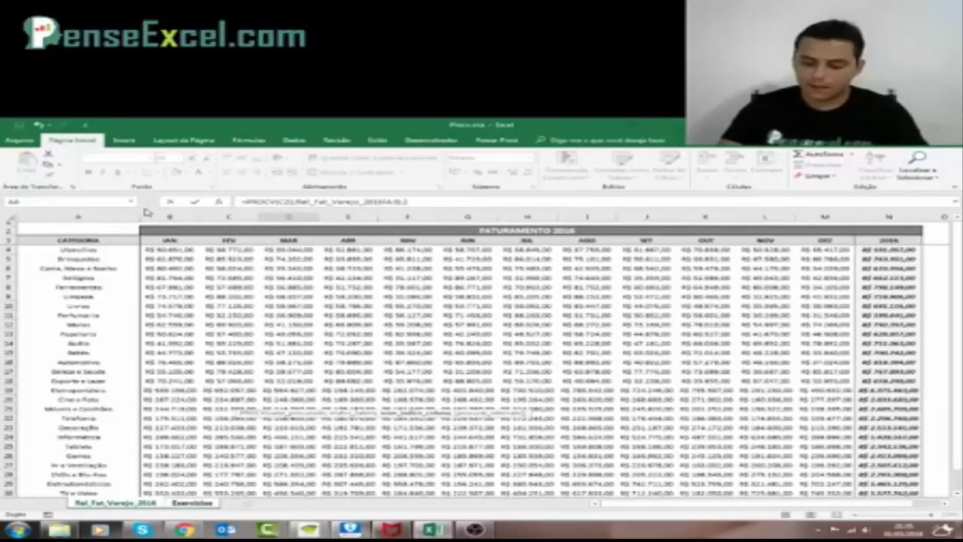
type(";")
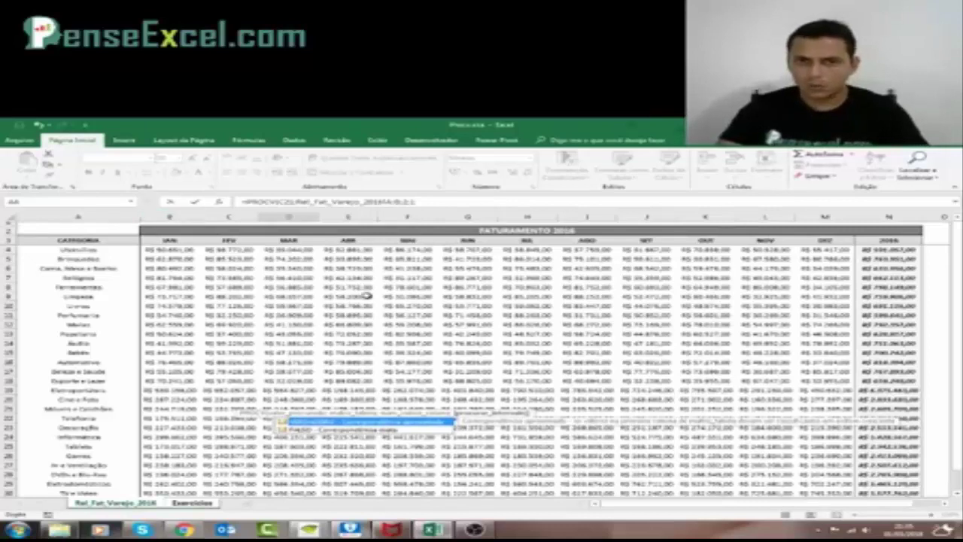
type("0)")
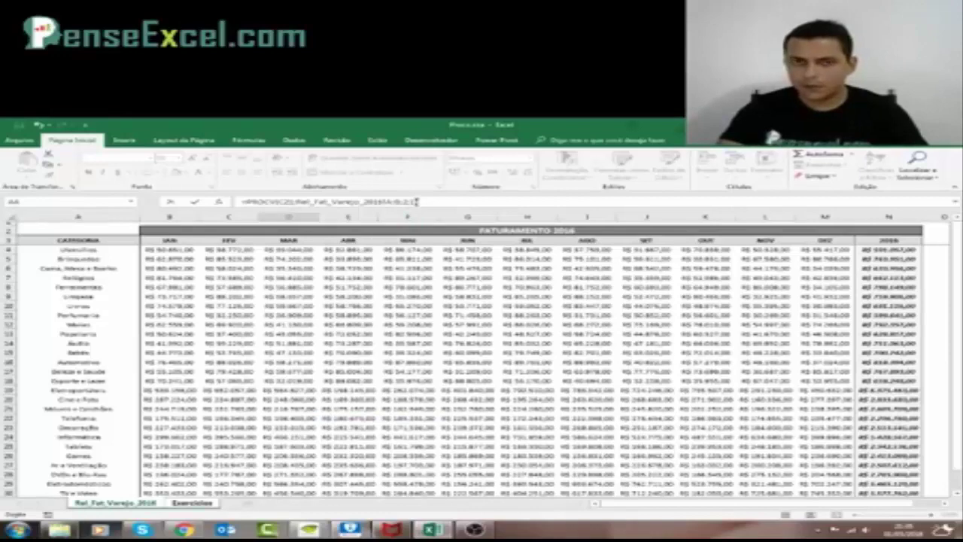
key("Return")
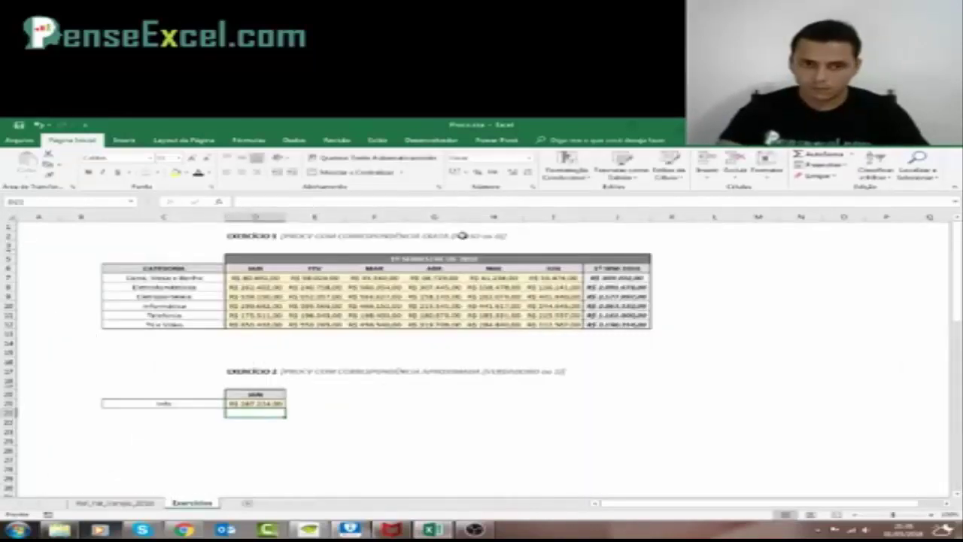
Trace the January value returned in D21 to its category row in Rel_Fat_Varejo_2016, and return to the exercises sheet
left_click(361, 411)
left_click(263, 404)
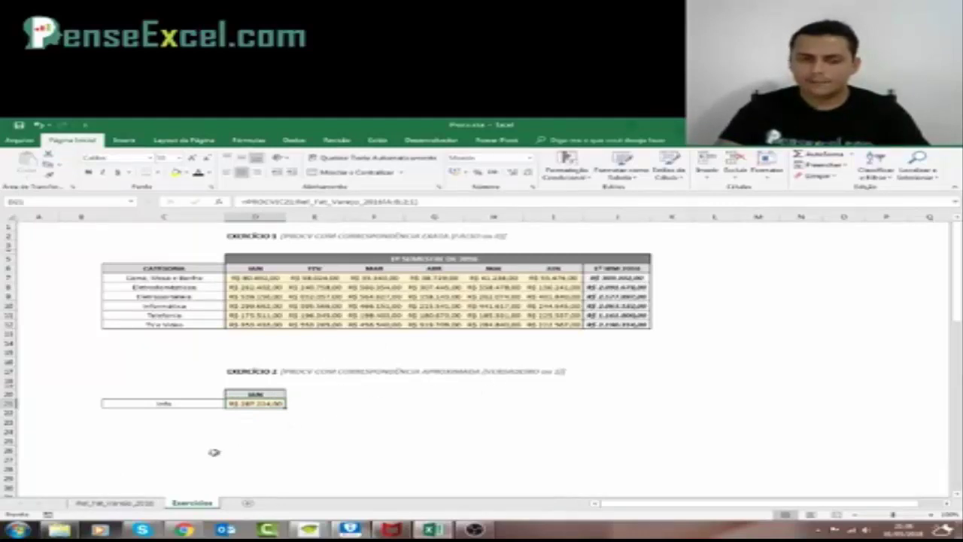
left_click(143, 503)
left_click(192, 503)
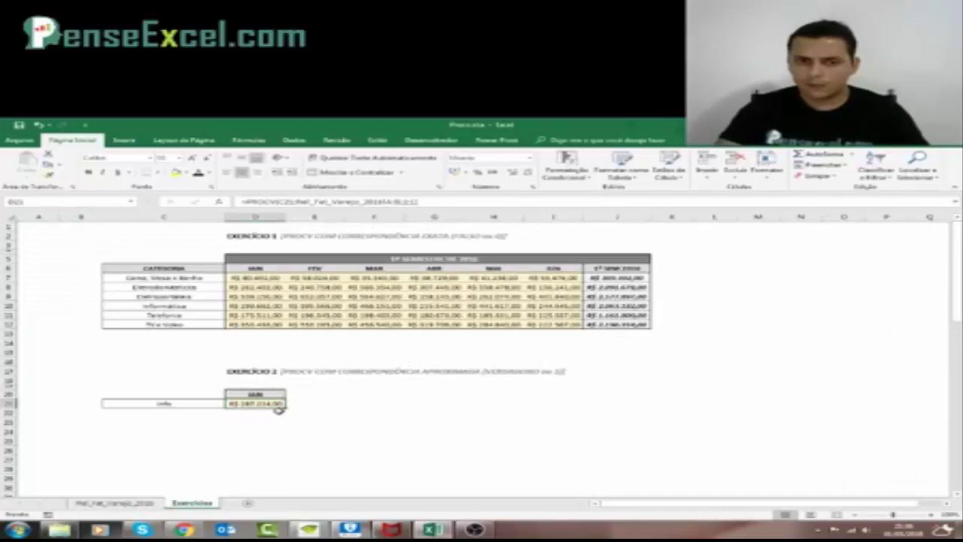
left_click(116, 503)
left_click(169, 361)
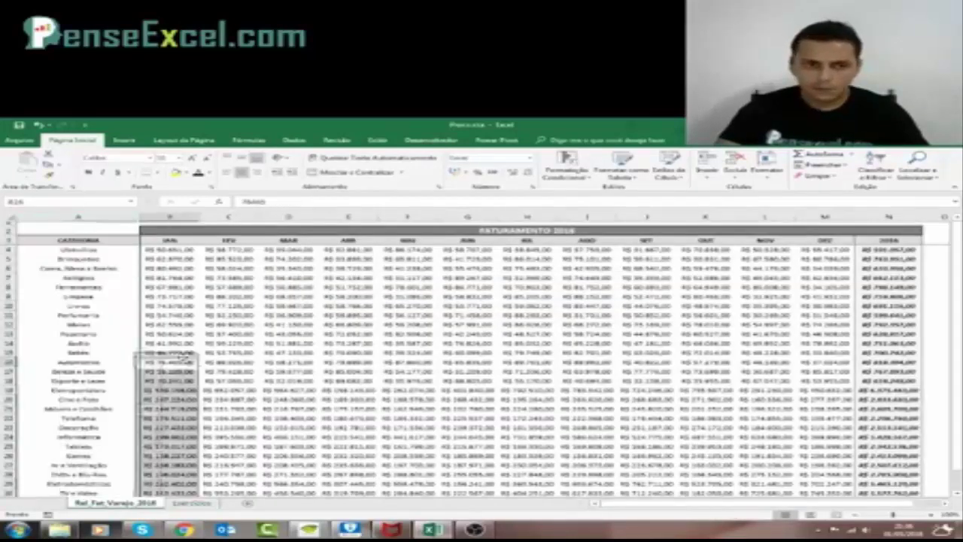
left_click(172, 400)
left_click(80, 399)
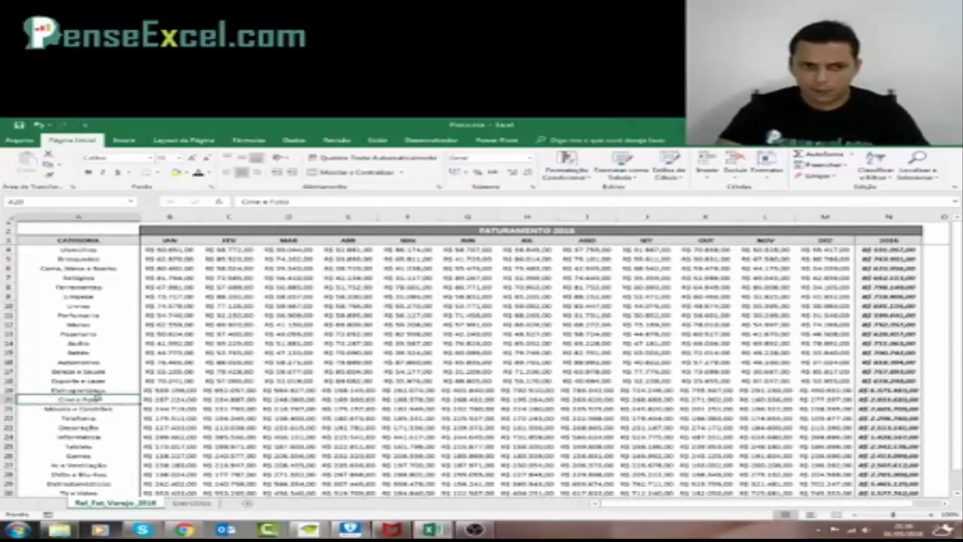
left_click(101, 409)
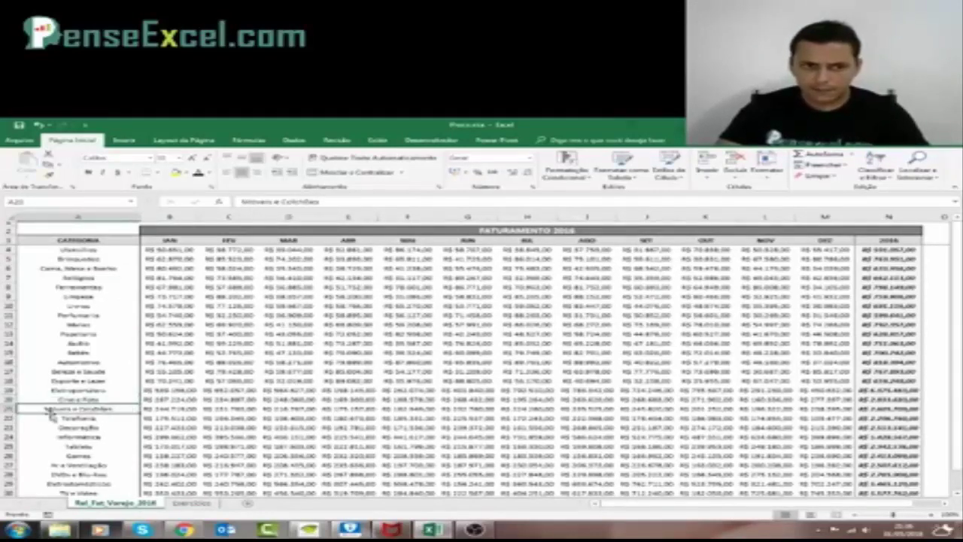
left_click(170, 399)
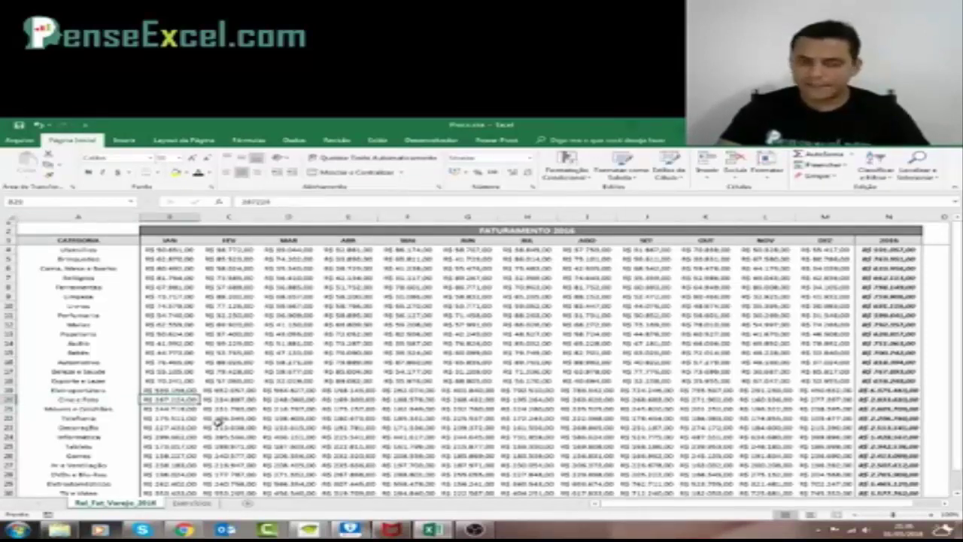
left_click(192, 502)
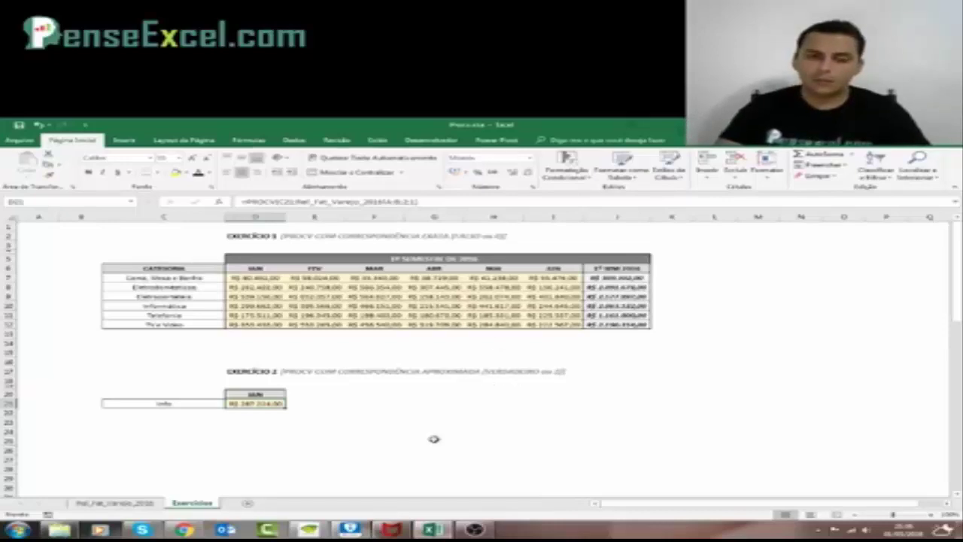
Sort the whole Rel_Fat_Varejo_2016 table, from the CATEGORIA header through the 2016 column, by category from A to Z
left_click(132, 506)
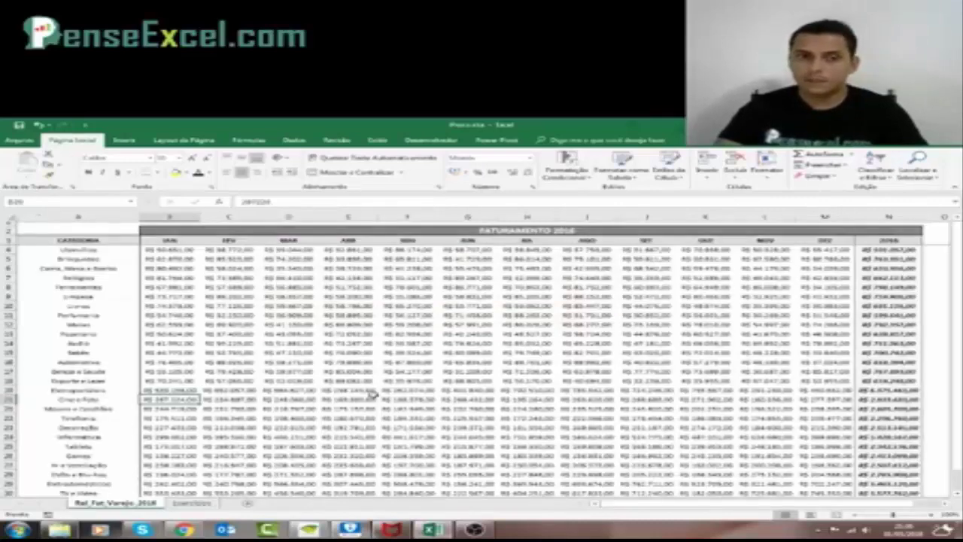
left_click(92, 239)
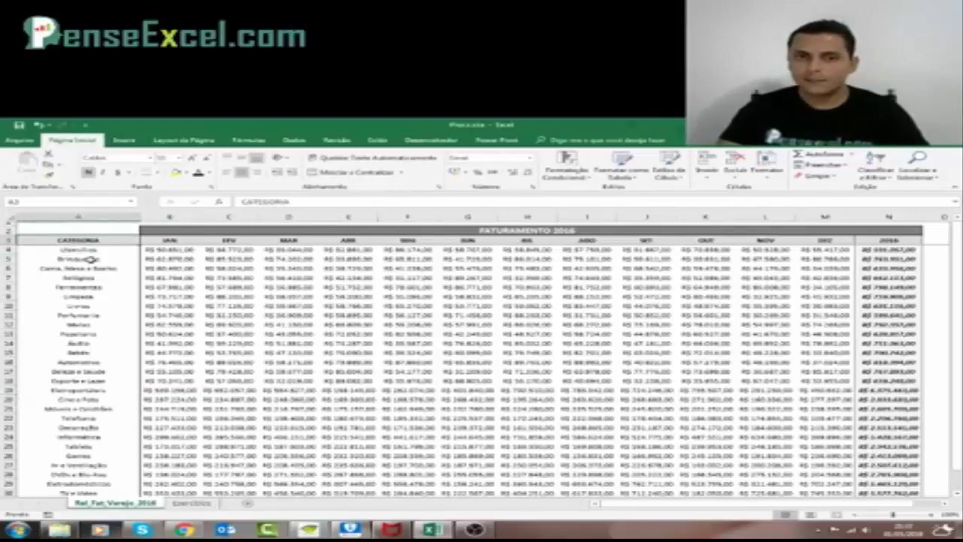
key("ctrl+shift+Right")
key("ctrl+shift+Down")
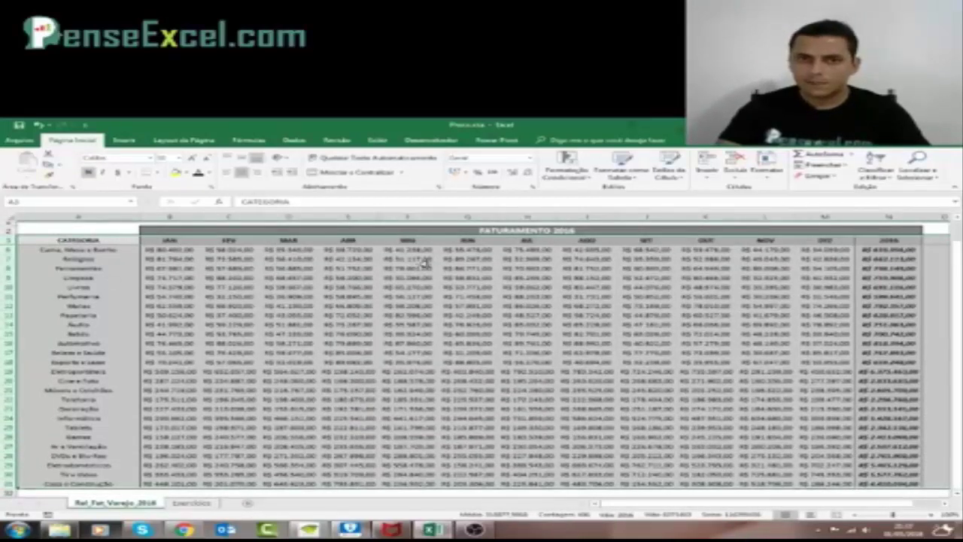
left_click(293, 140)
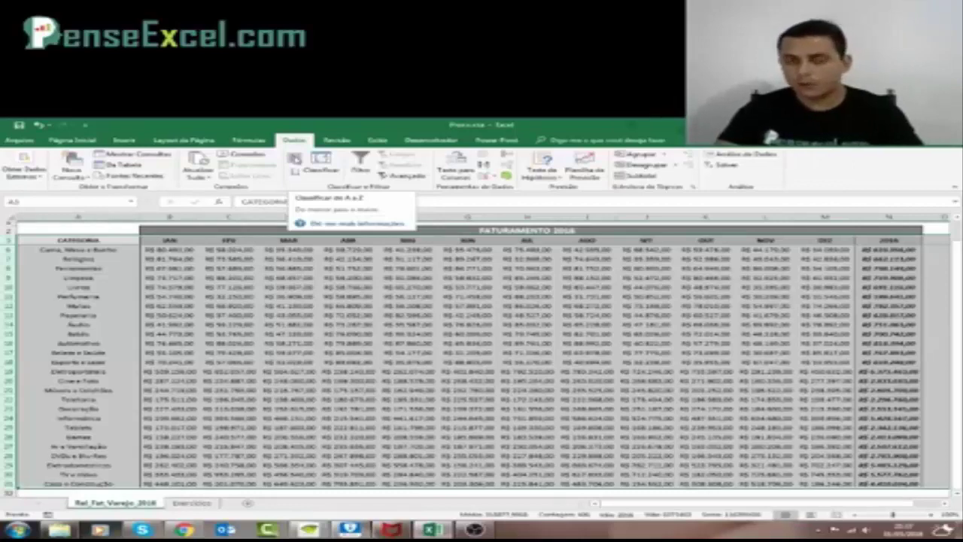
left_click(294, 158)
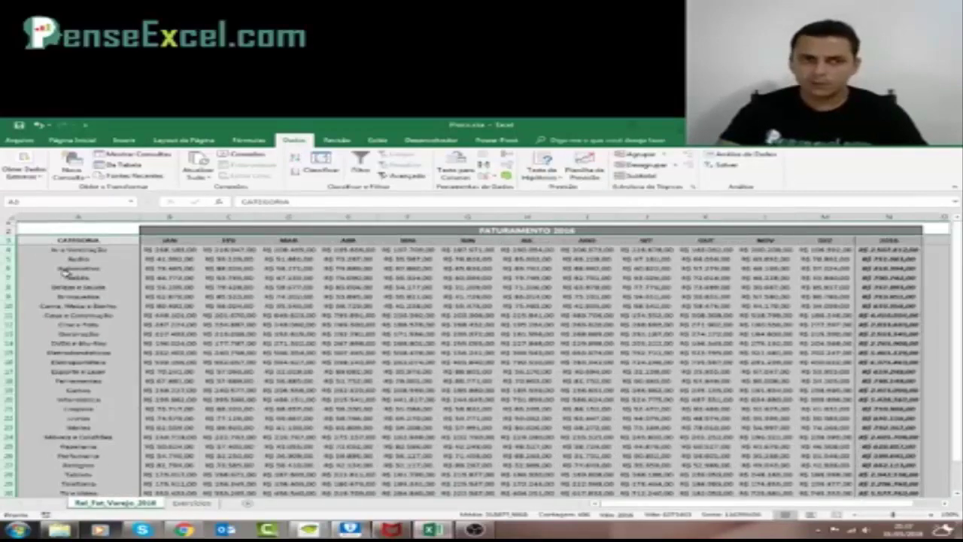
Go through the category names in the 2016 revenue table from Ar e Ventilação to Cine e Foto, checking their alphabetical order
left_click(67, 275)
left_click_drag(85, 247, 141, 254)
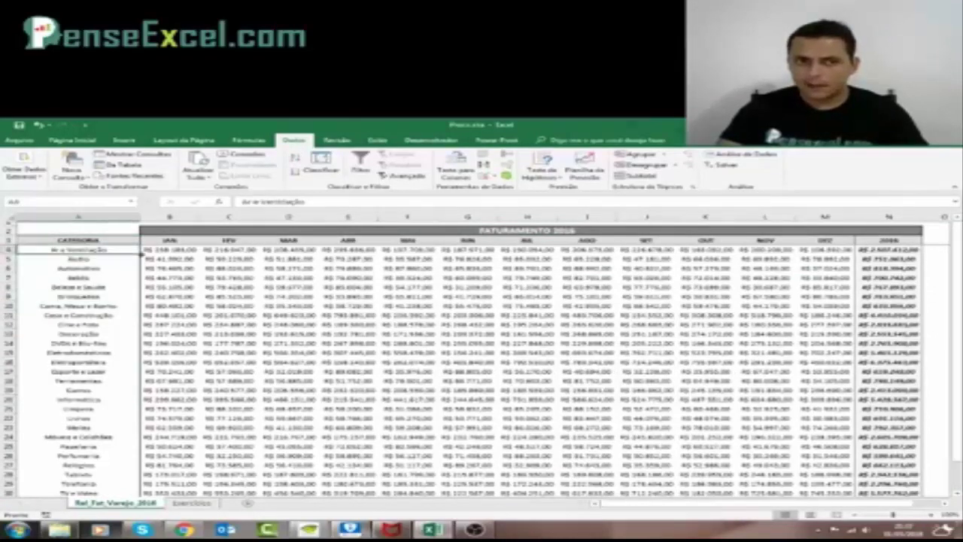
left_click(98, 267)
left_click(98, 277)
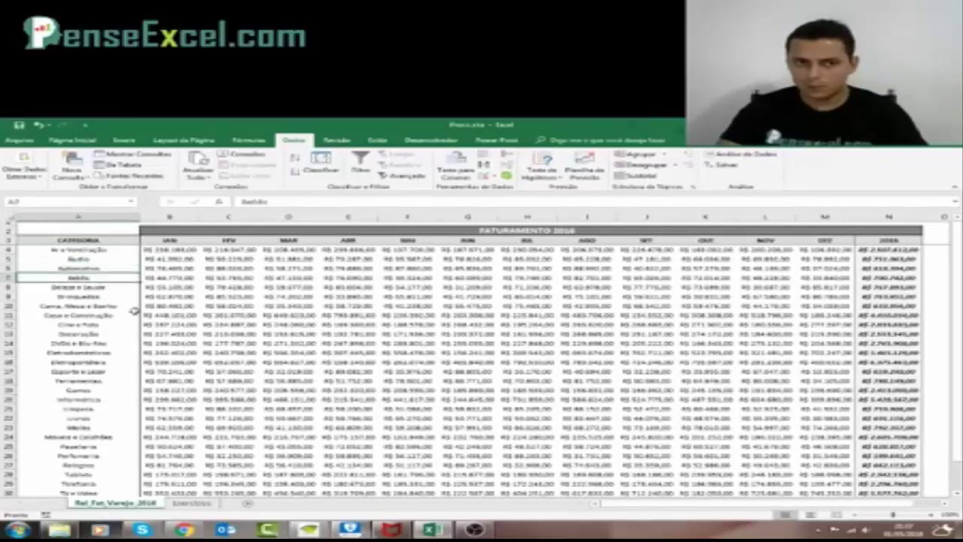
left_click(75, 287)
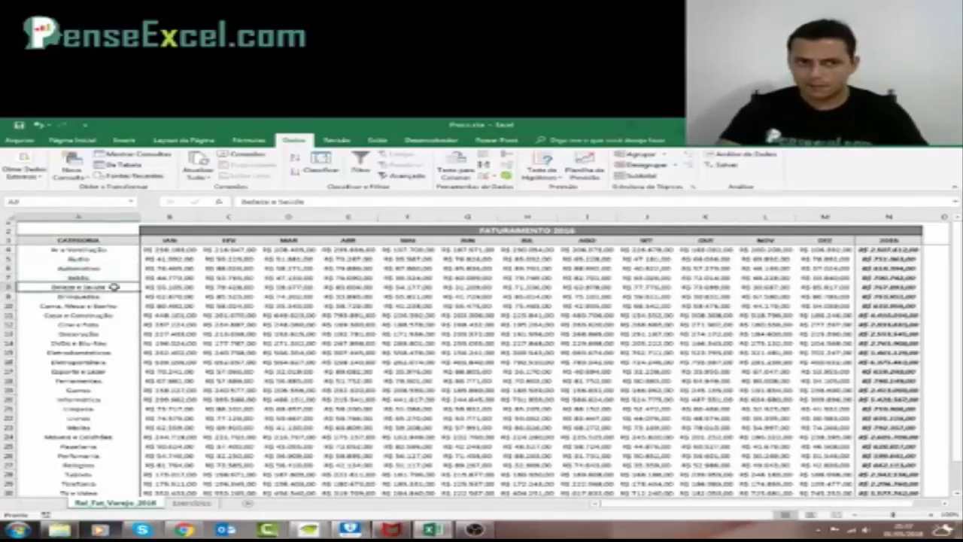
left_click(120, 297)
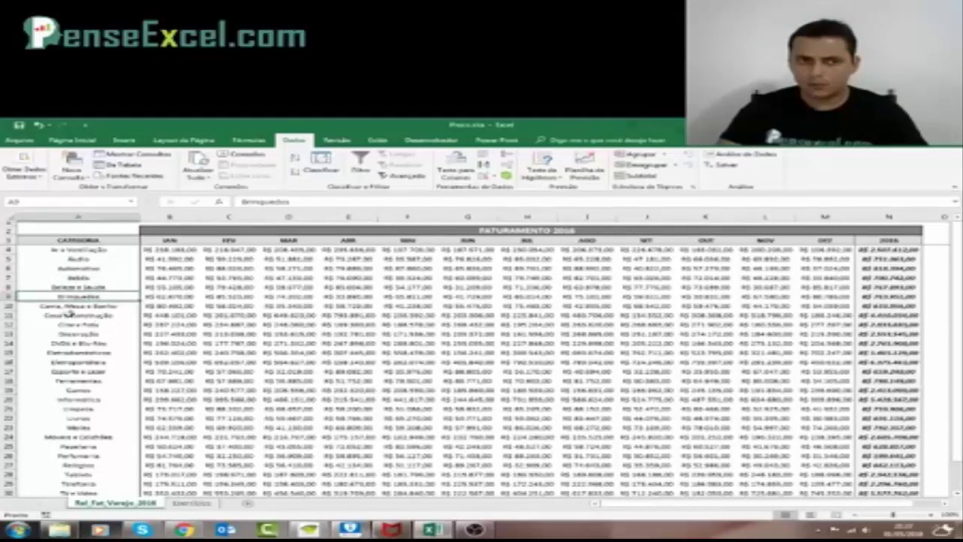
left_click(81, 308)
left_click(98, 315)
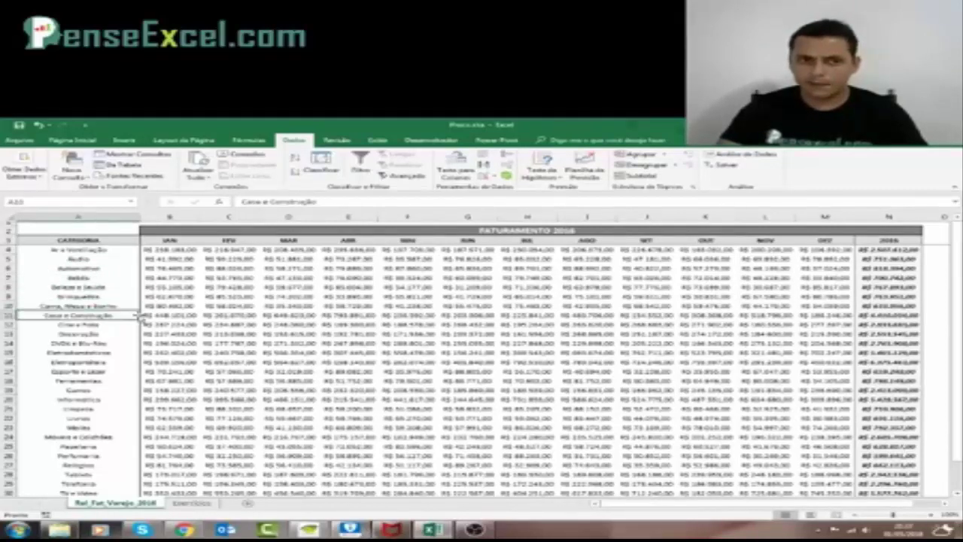
left_click(96, 325)
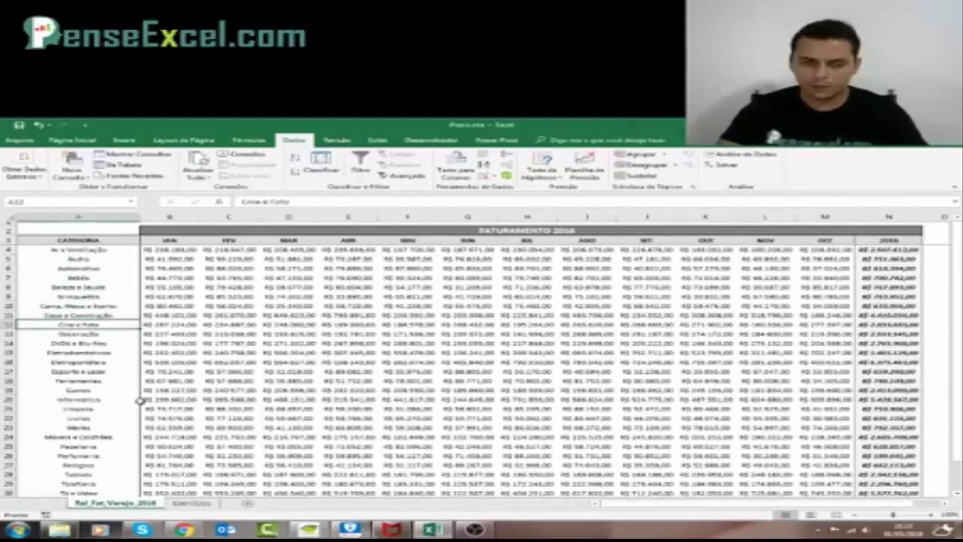
Compare Exercício 2's January PROCV result in D21 with the Games and Informática rows of Rel_Fat_Varejo_2016
left_click(192, 503)
left_click(348, 425)
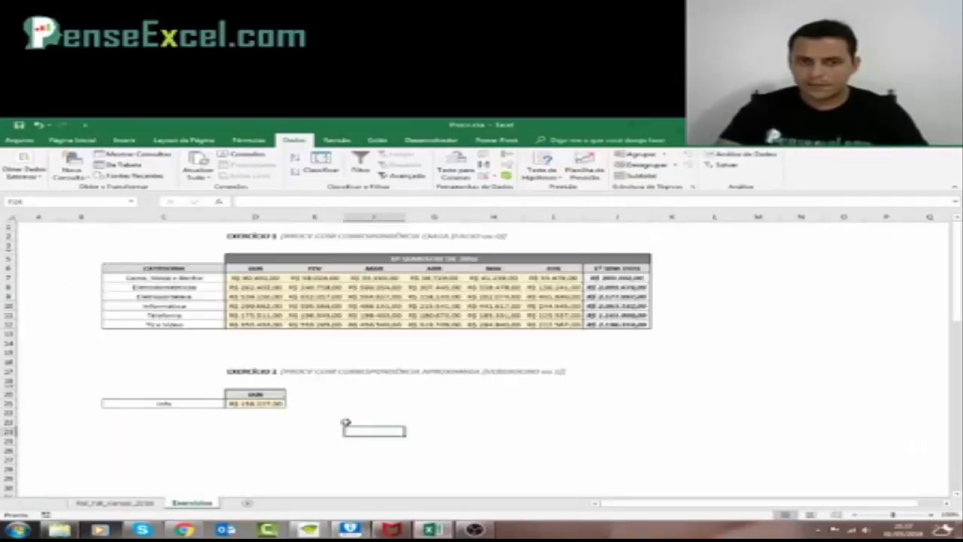
left_click(265, 405)
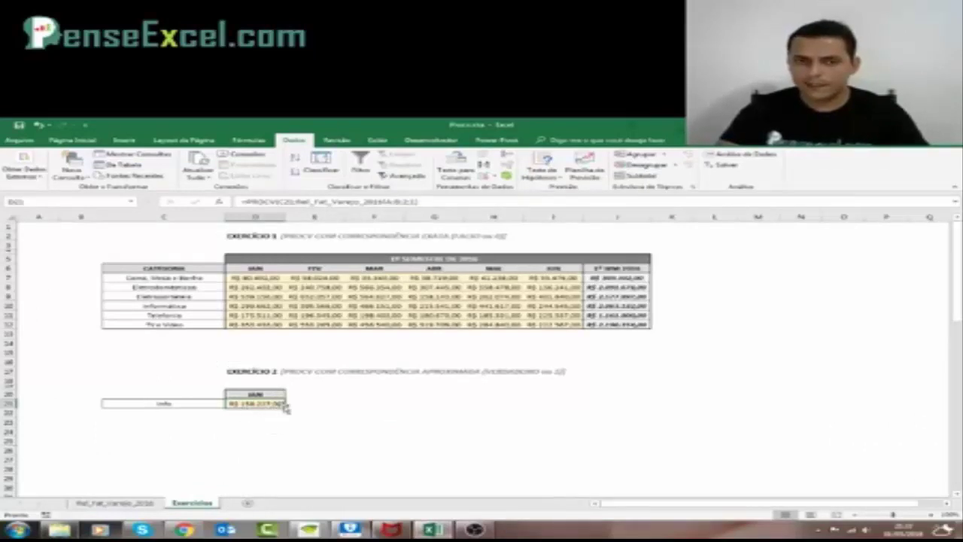
left_click(120, 503)
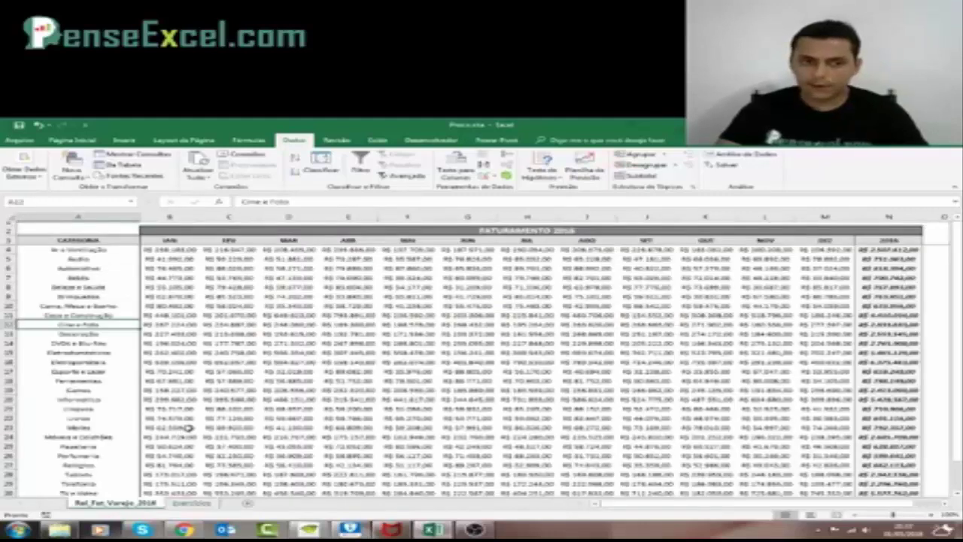
left_click(192, 502)
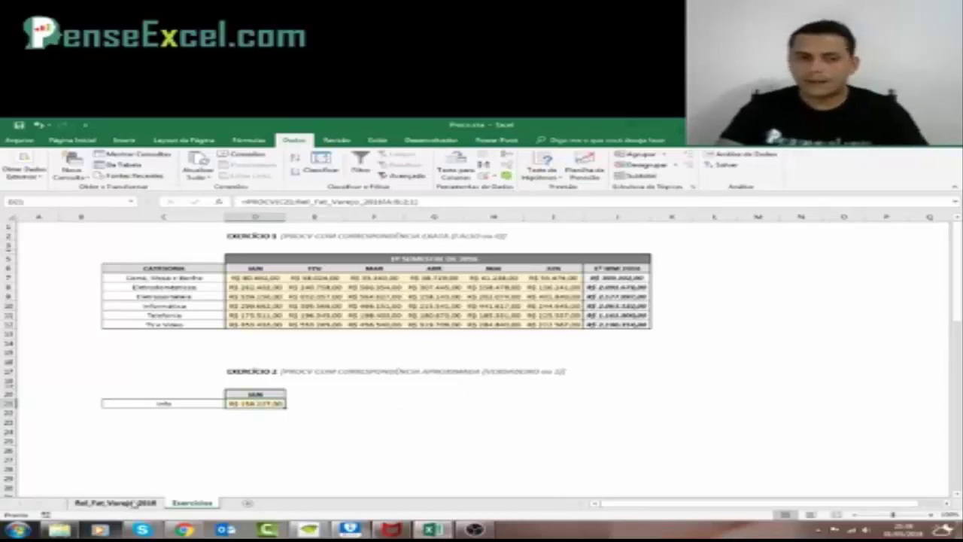
left_click(134, 503)
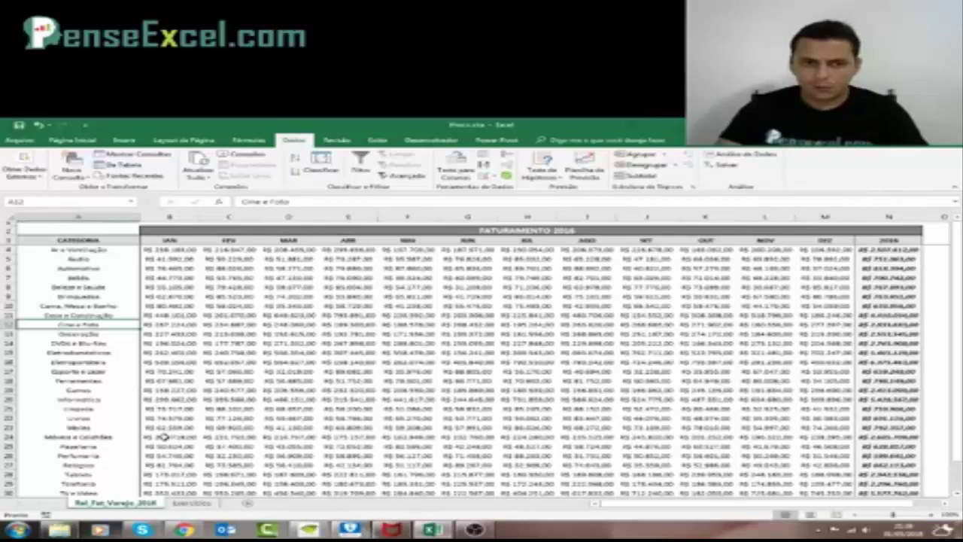
left_click(172, 391)
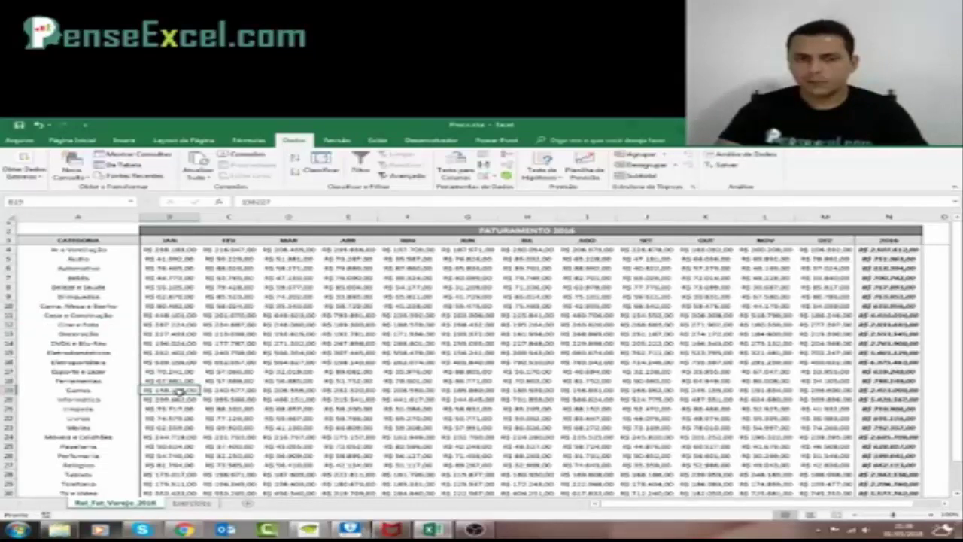
left_click(105, 390)
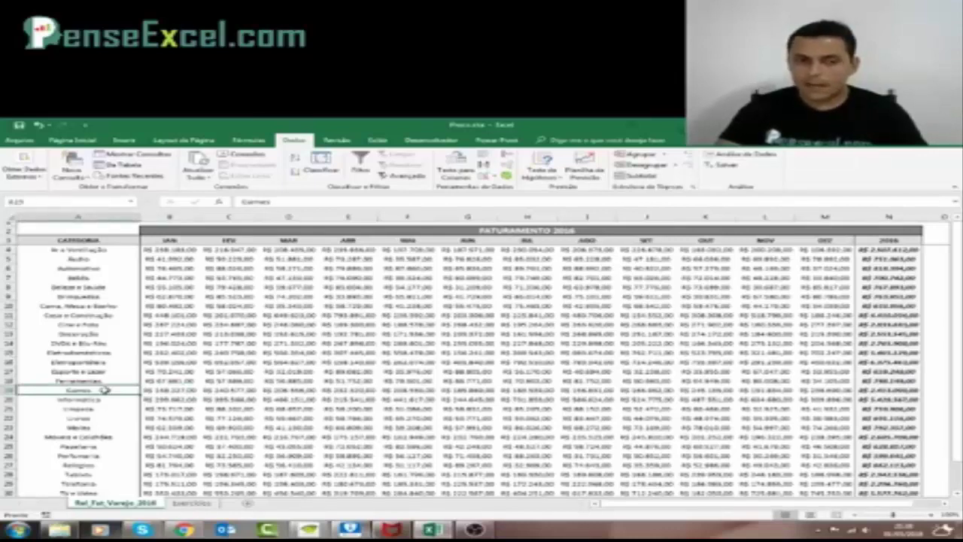
left_click(97, 398)
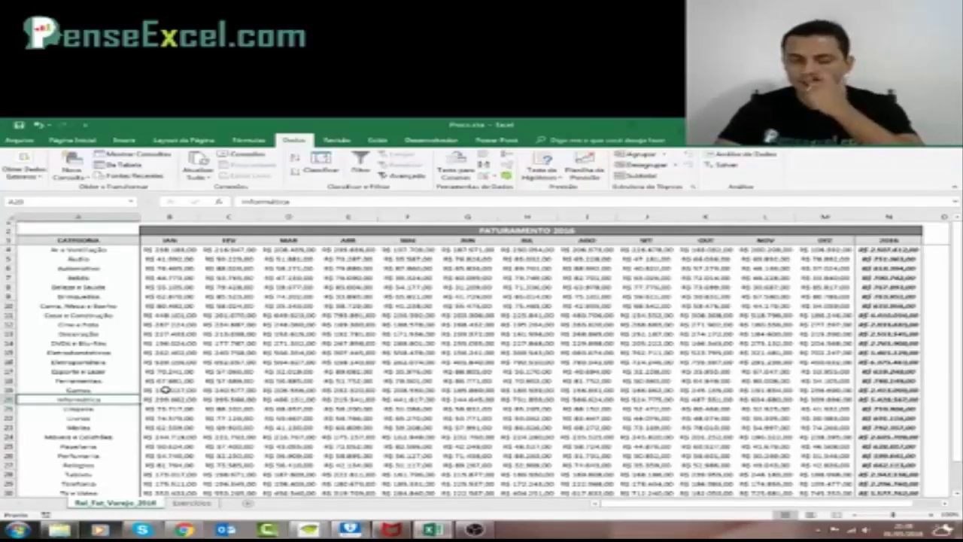
Check the Exercício 2 lookup category in C21 against the Games category and its January revenue in Rel_Fat_Varejo_2016
left_click(192, 503)
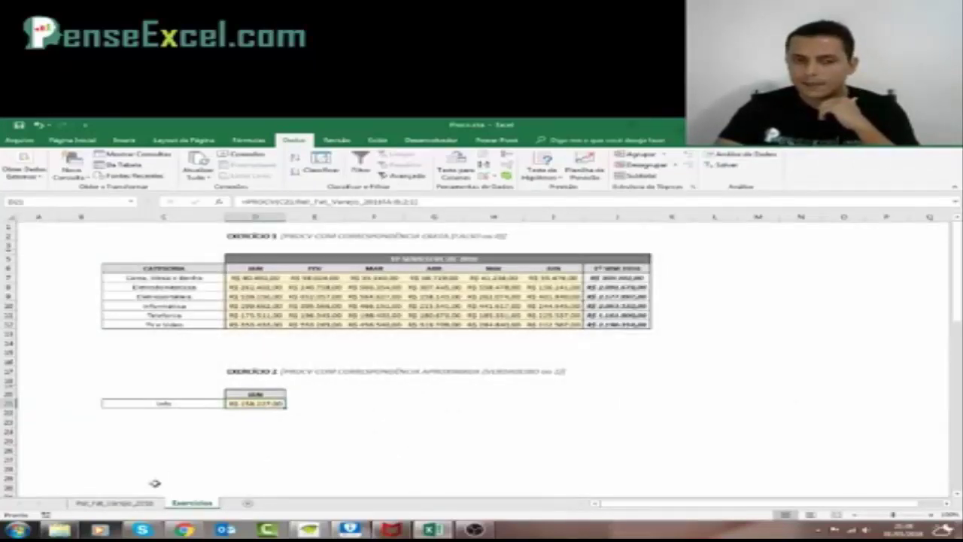
left_click(115, 503)
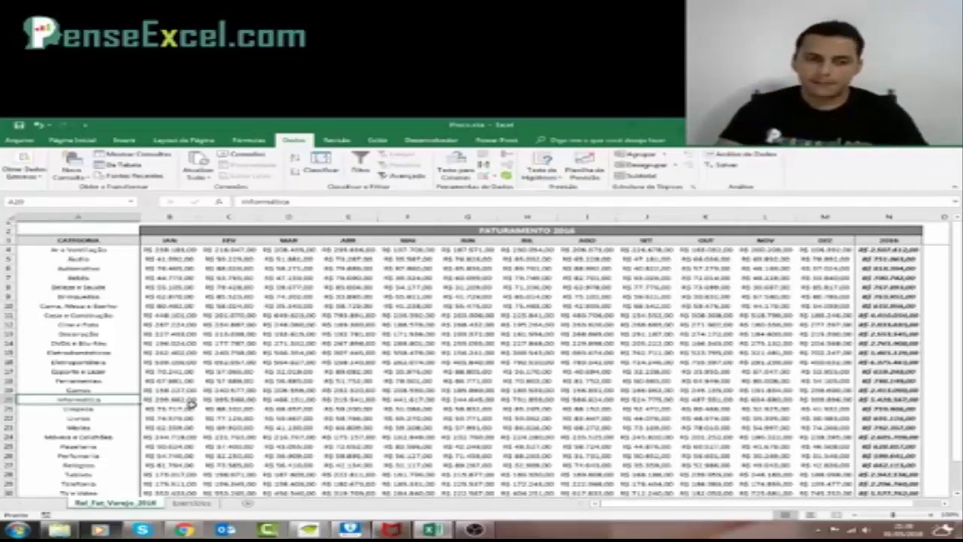
left_click(197, 503)
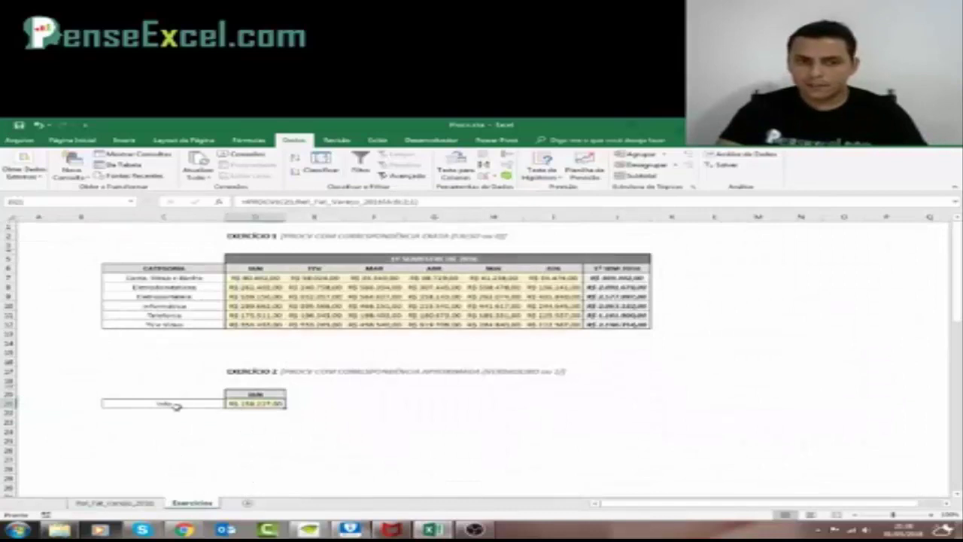
left_click(176, 408)
left_click(121, 503)
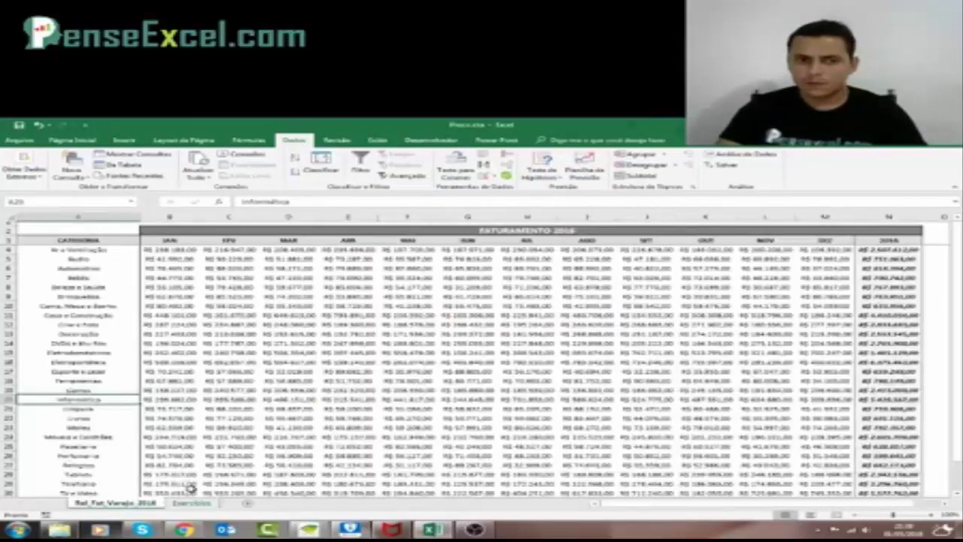
left_click(88, 391)
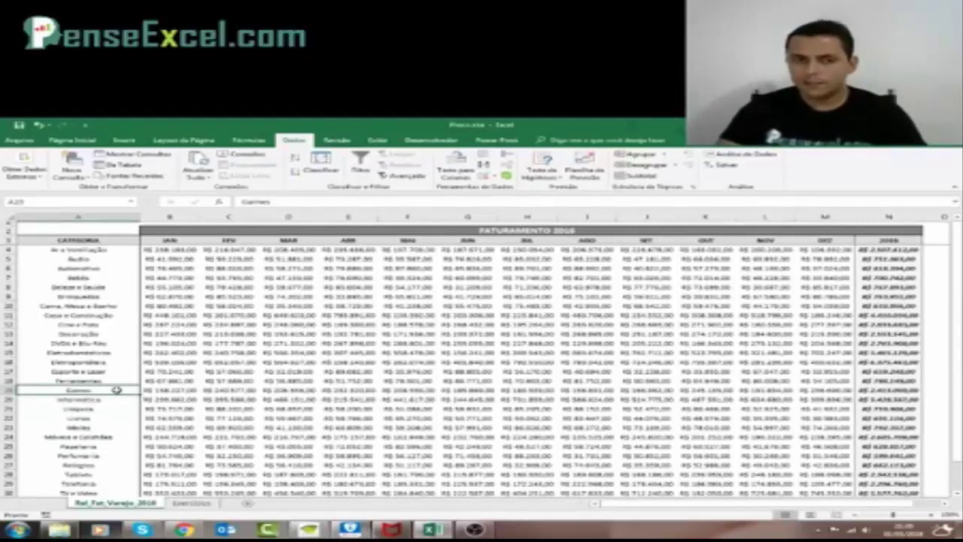
left_click(186, 390)
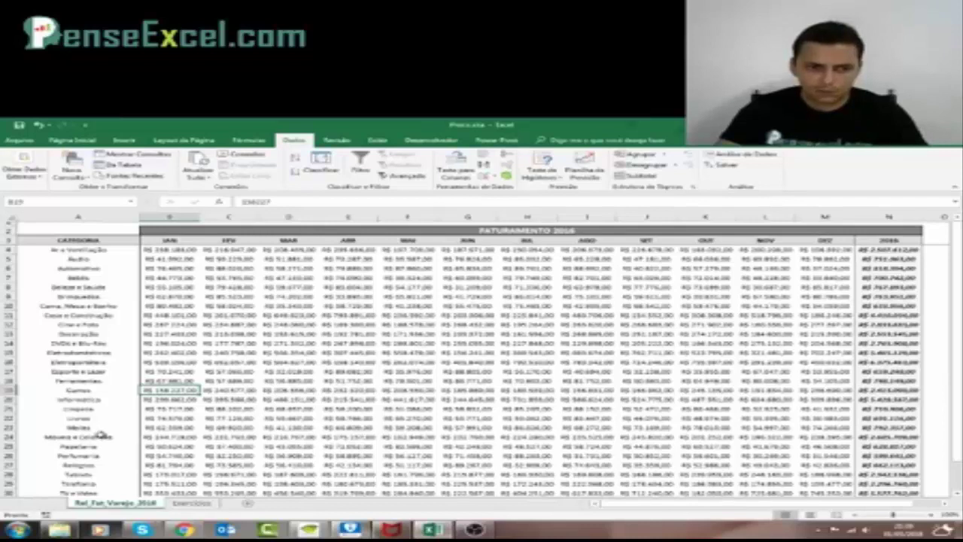
Review the categories around Beleza e Saúde and Brinquedos, and replace the Exercício 2 lookup category in C21 with Bolas
left_click(111, 352)
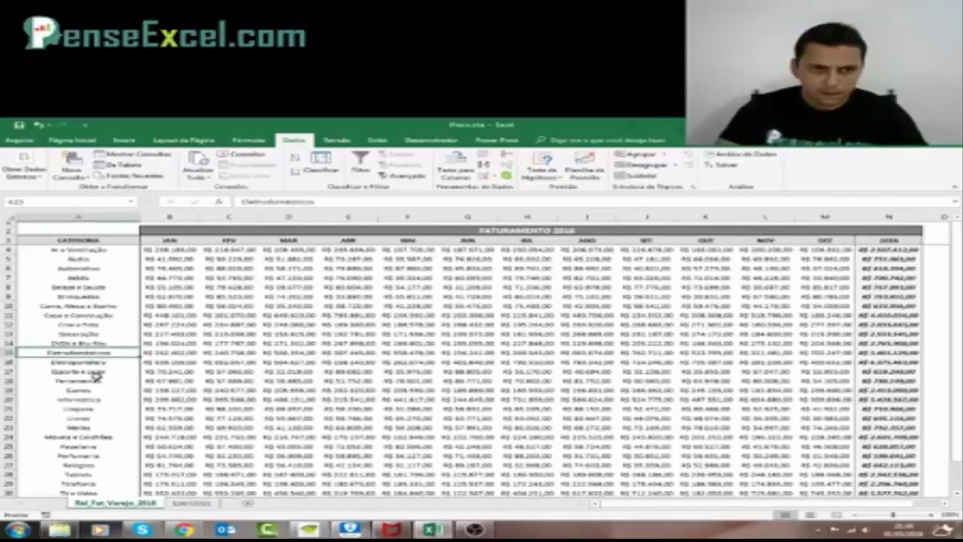
left_click(109, 289)
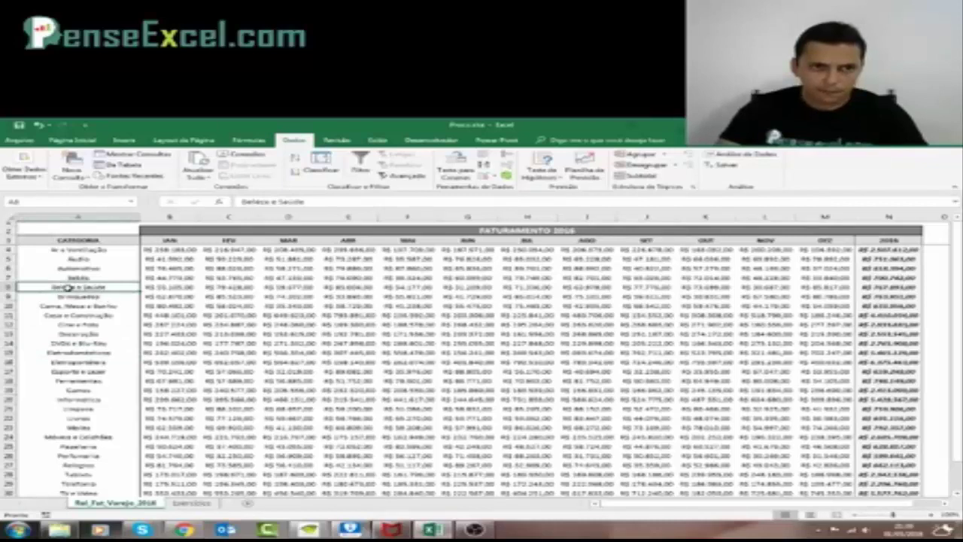
left_click(89, 296)
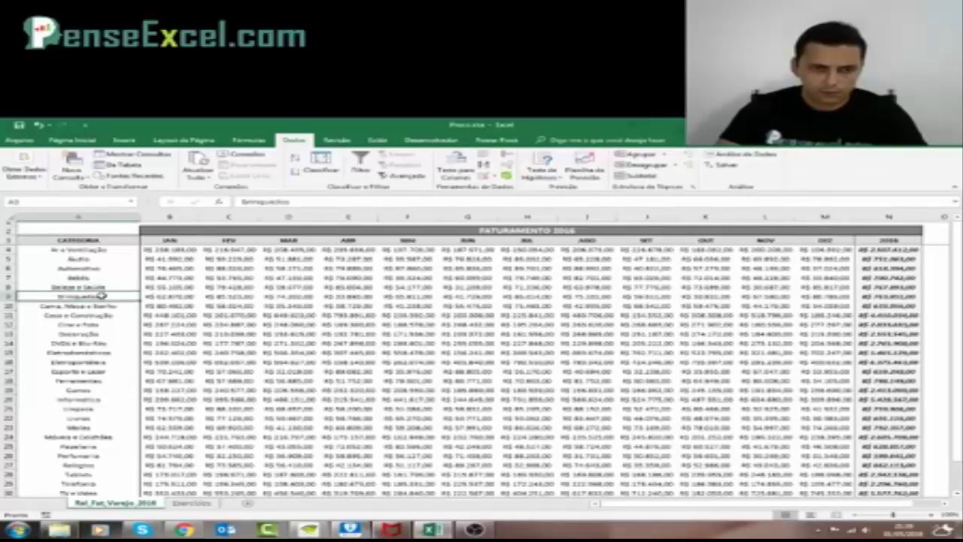
left_click(192, 503)
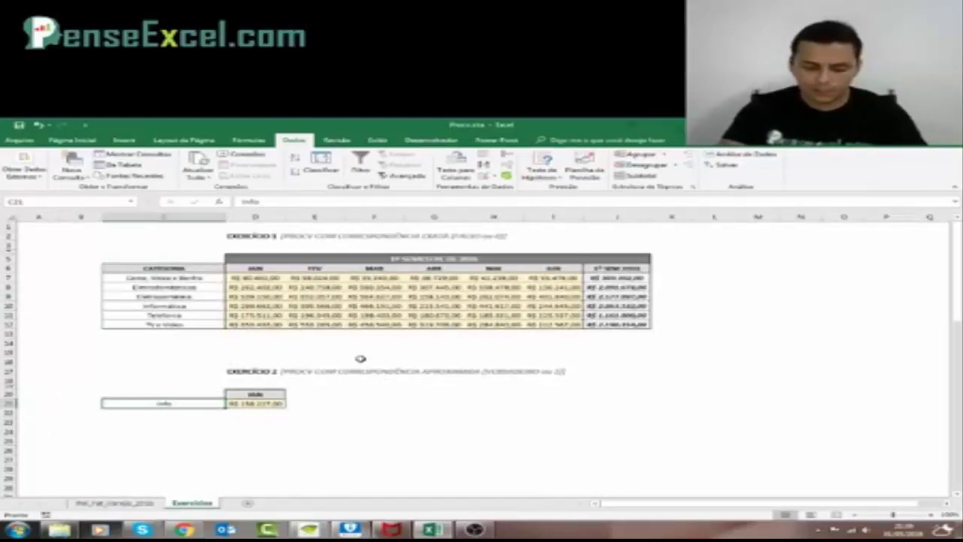
key("F2")
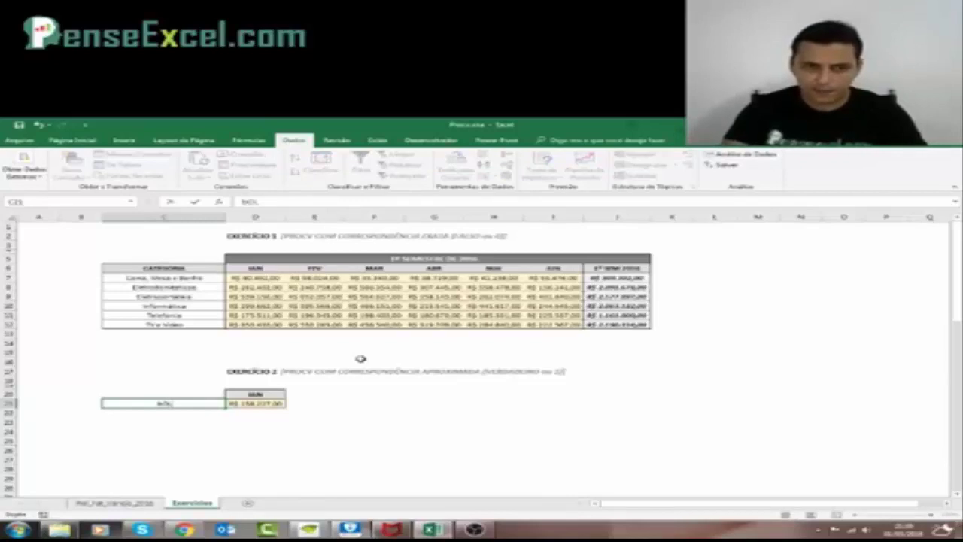
key("BackSpace")
key("BackSpace")
key("BackSpace")
key("BackSpace")
type("Bebês")
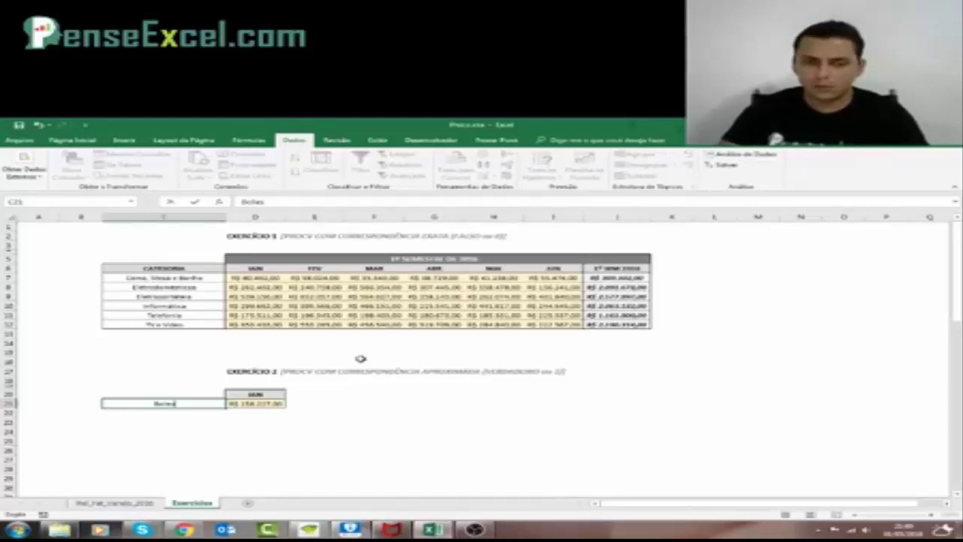
key("Return")
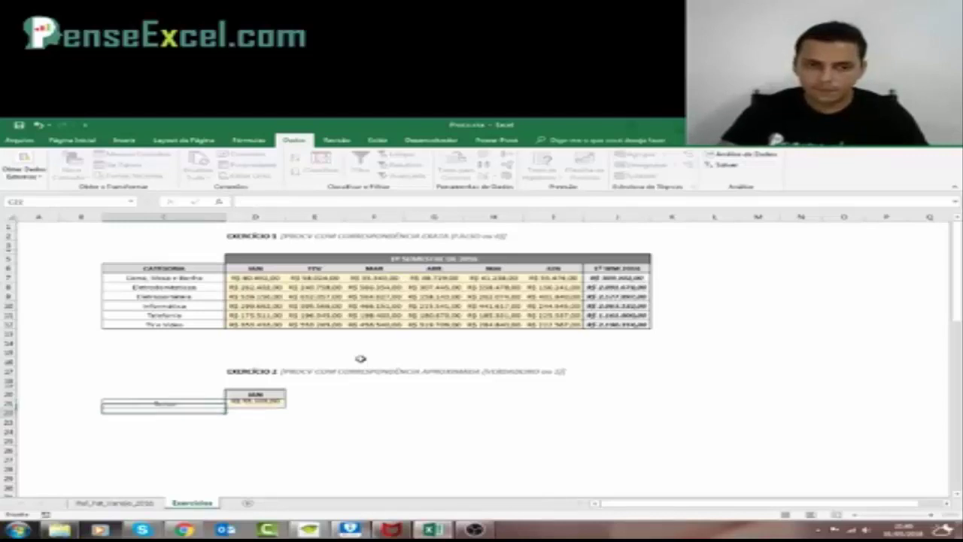
Compare the January PROCV result for the new lookup category with the Beleza e Saúde and Brinquedos rows in the revenue table
left_click(263, 407)
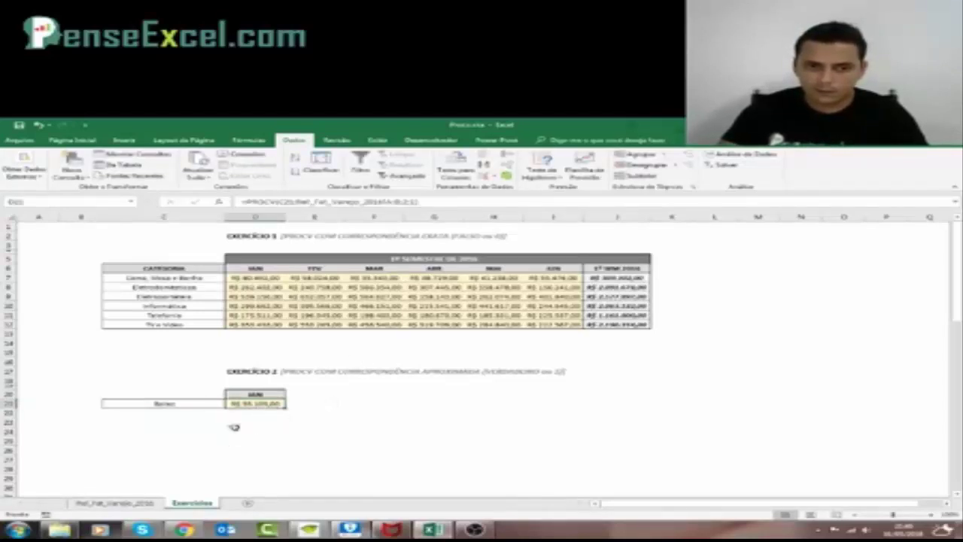
left_click(142, 502)
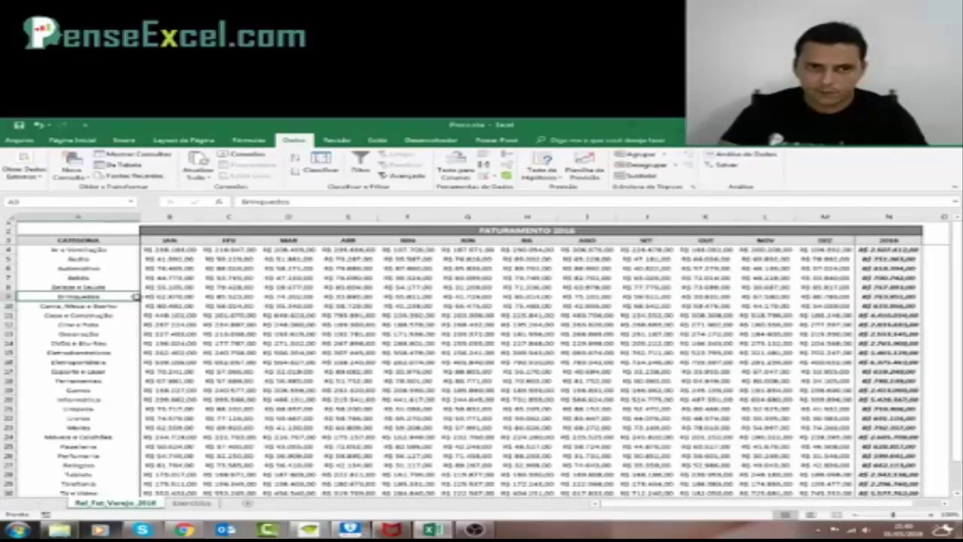
left_click(161, 287)
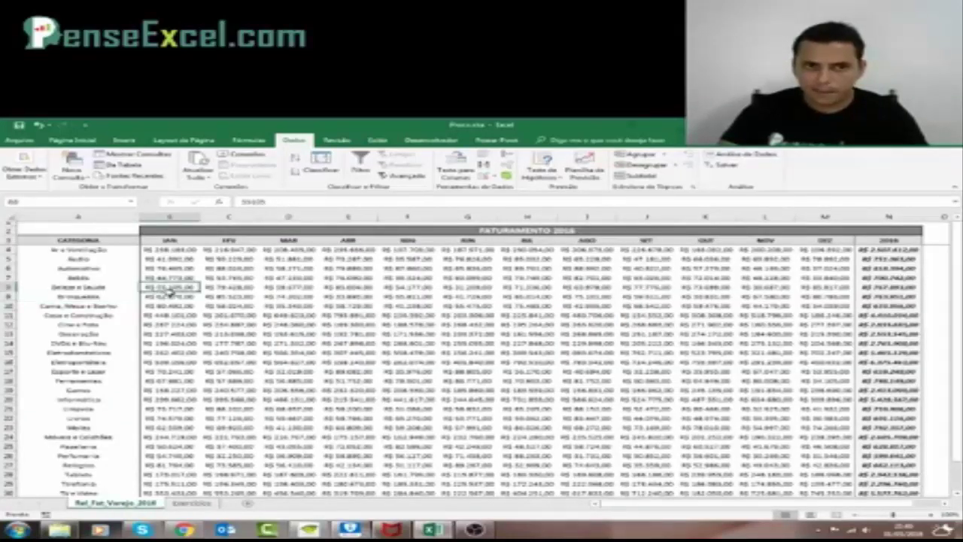
left_click(40, 297)
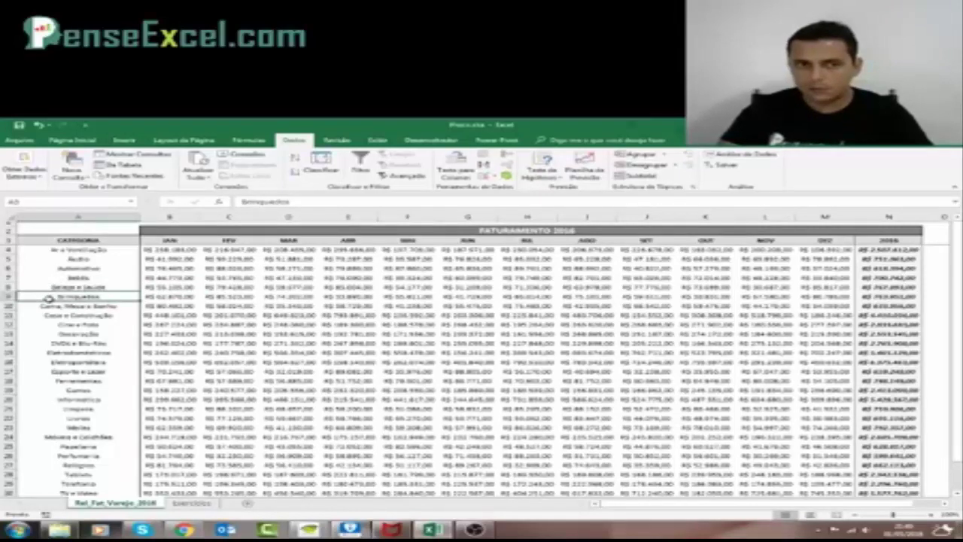
left_click(43, 287)
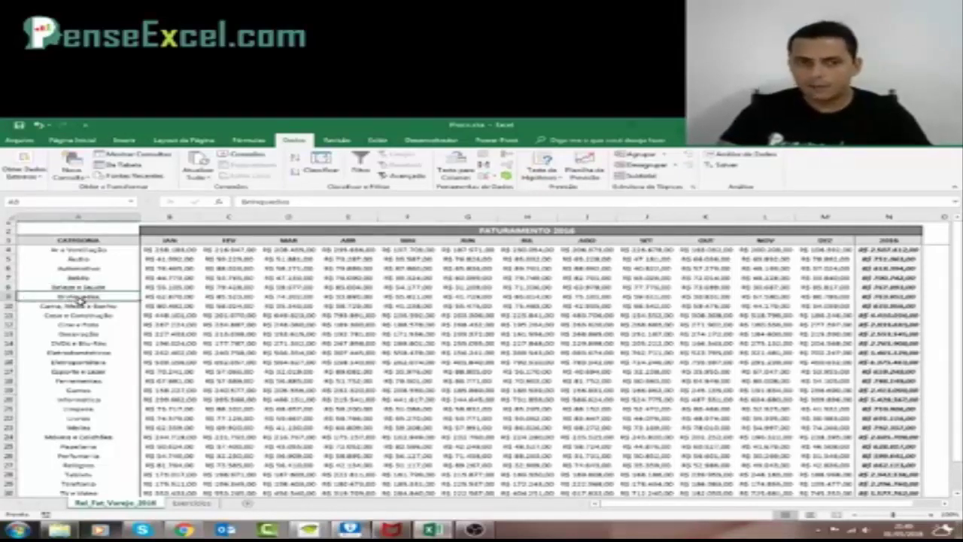
left_click(170, 290)
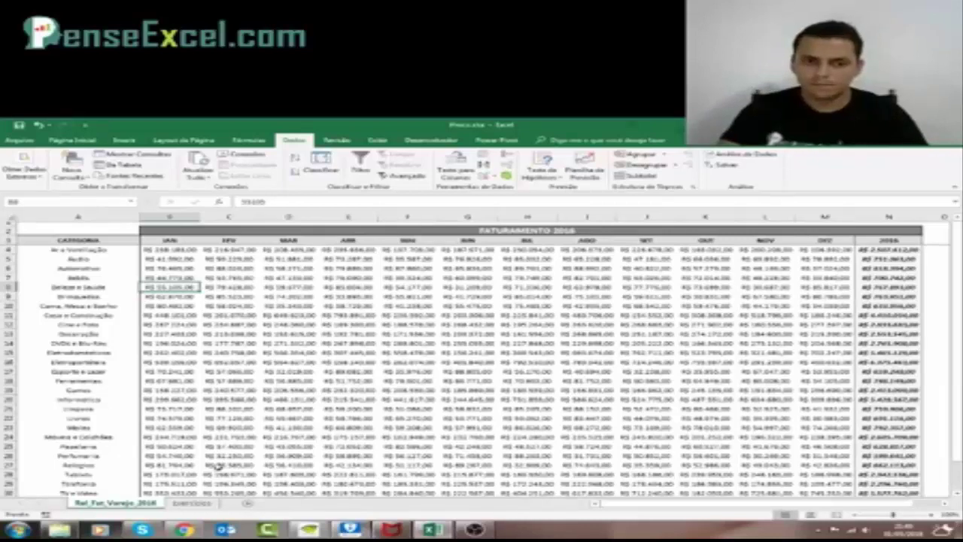
left_click(192, 503)
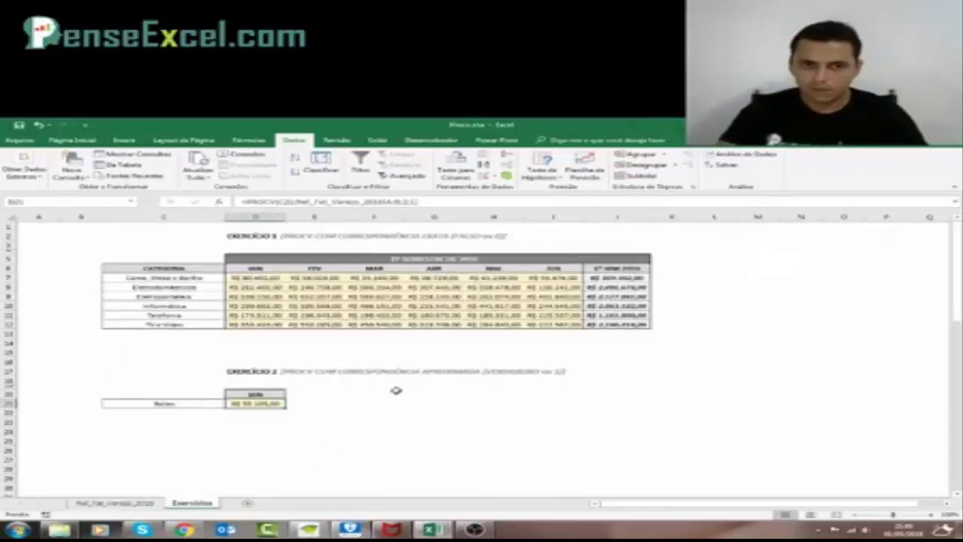
left_click(429, 393)
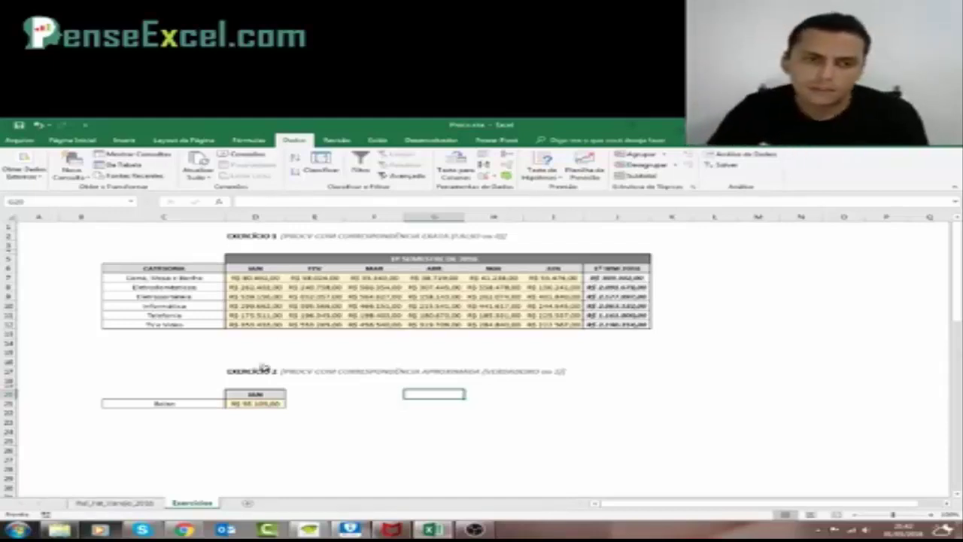
Begin a PROCV formula in Exercício 3's January cell D42, using $C42 with a fixed column as the lookup value
scroll(284, 352, "down", 9)
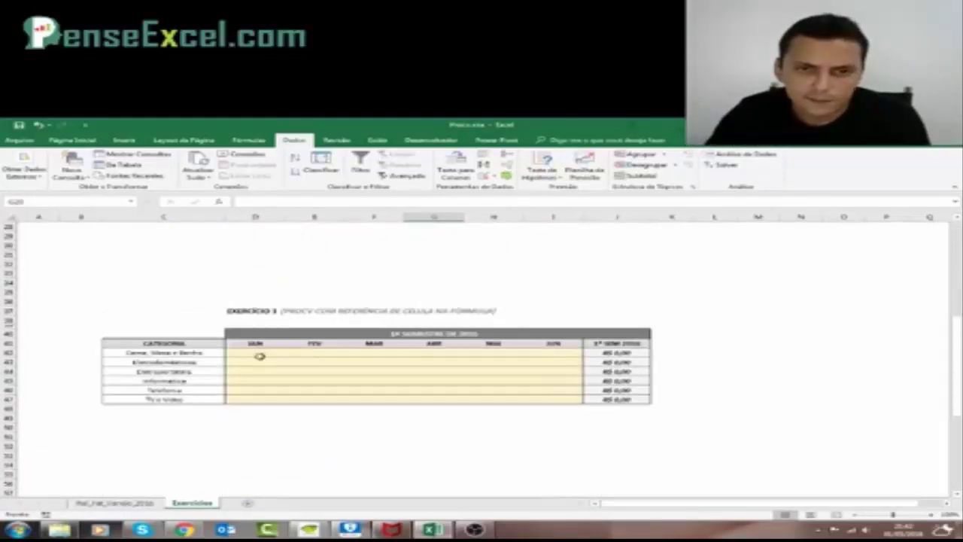
left_click(256, 354)
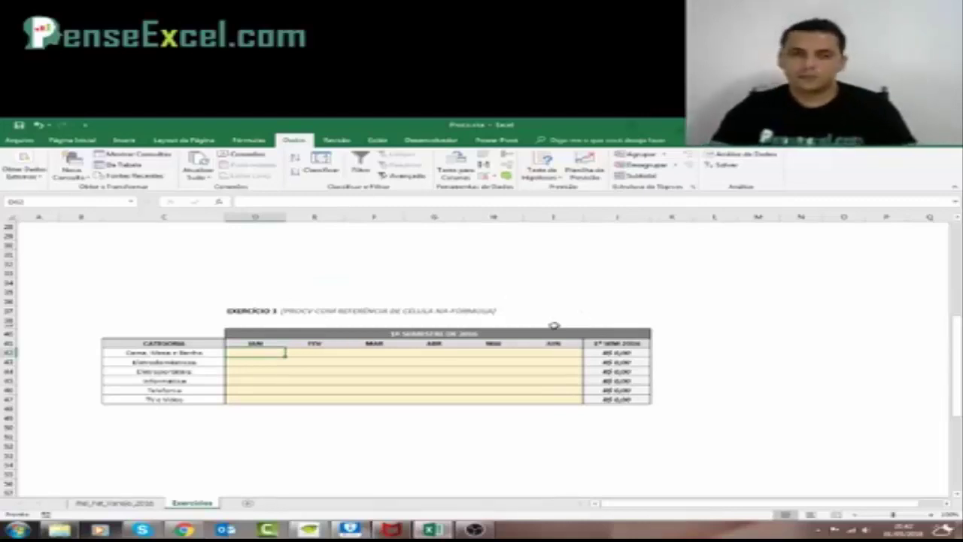
scroll(558, 334, "up", 5)
scroll(558, 334, "up", 2)
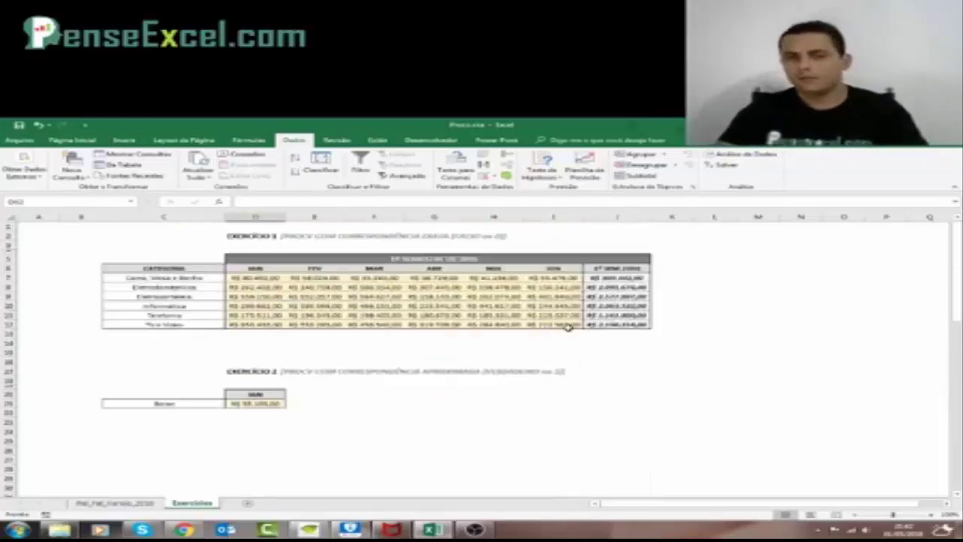
scroll(569, 331, "down", 8)
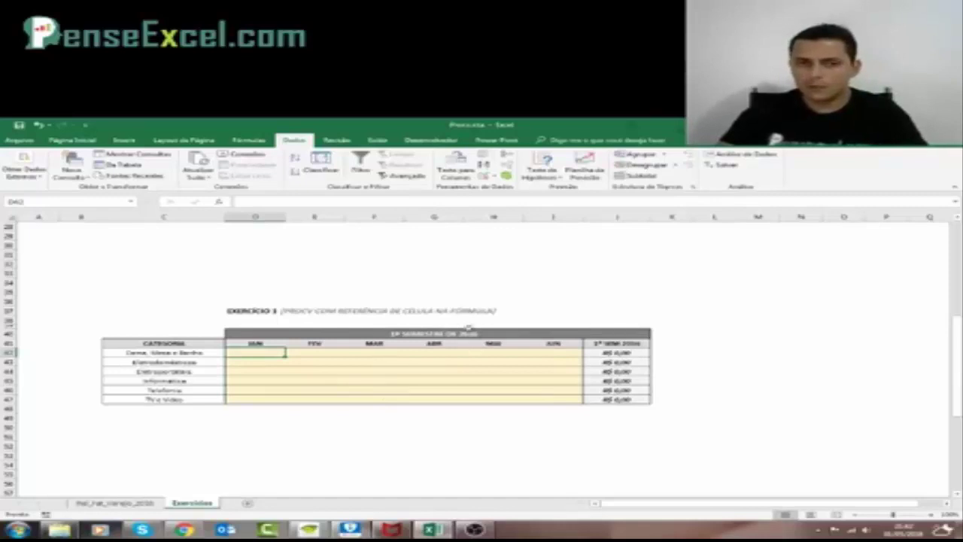
scroll(437, 342, "down", 1)
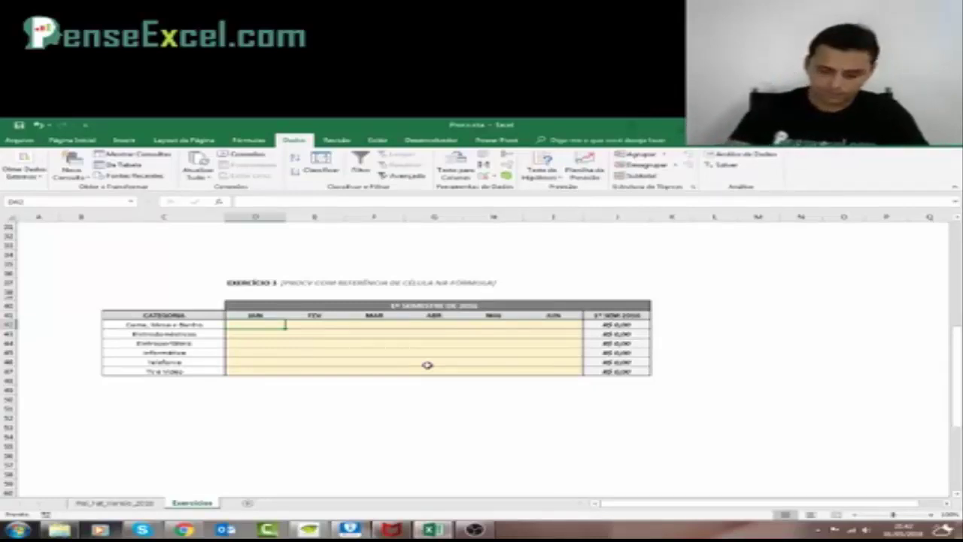
type("=")
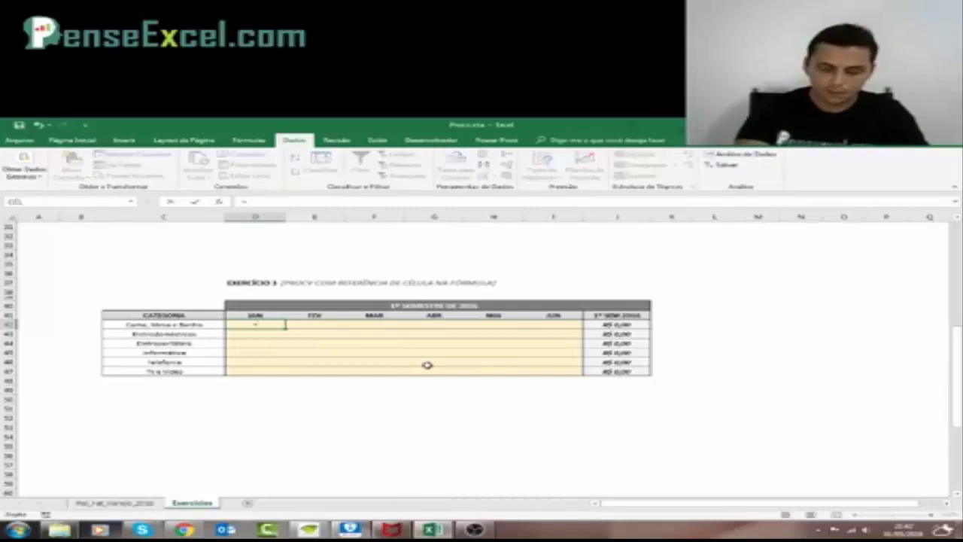
type("procv")
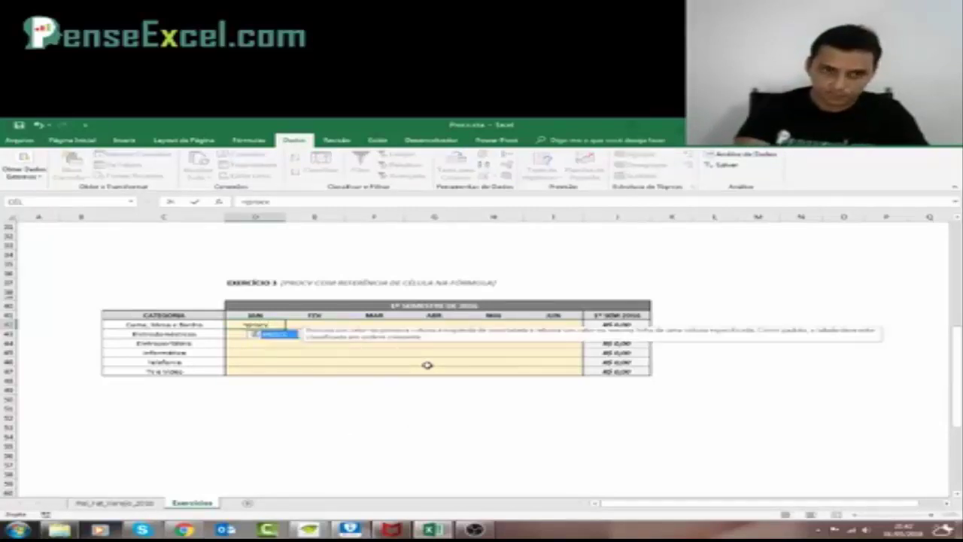
type("(")
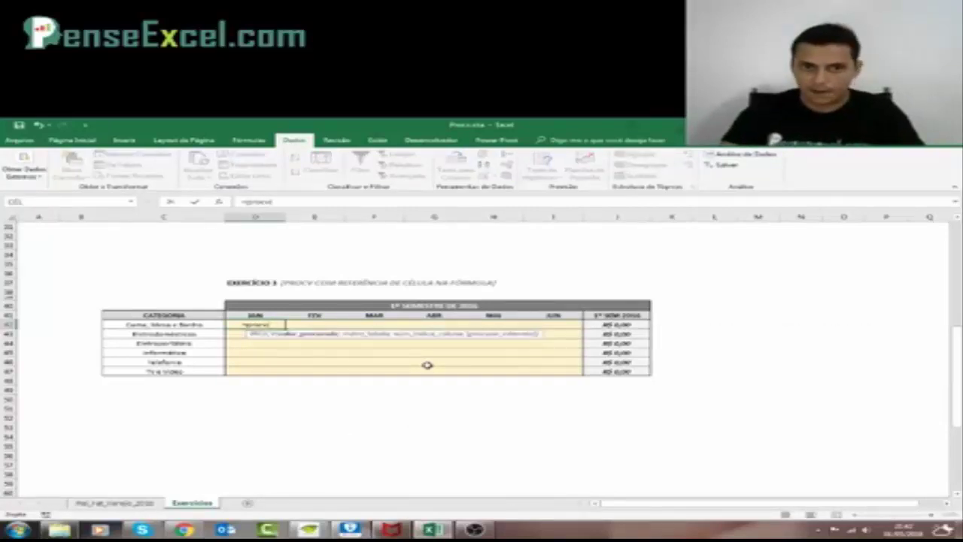
left_click(164, 324)
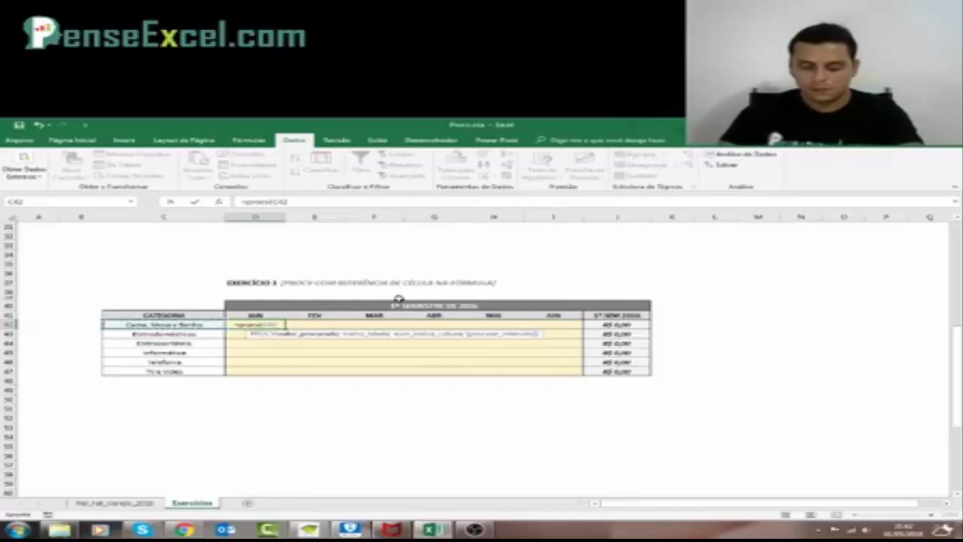
type(";")
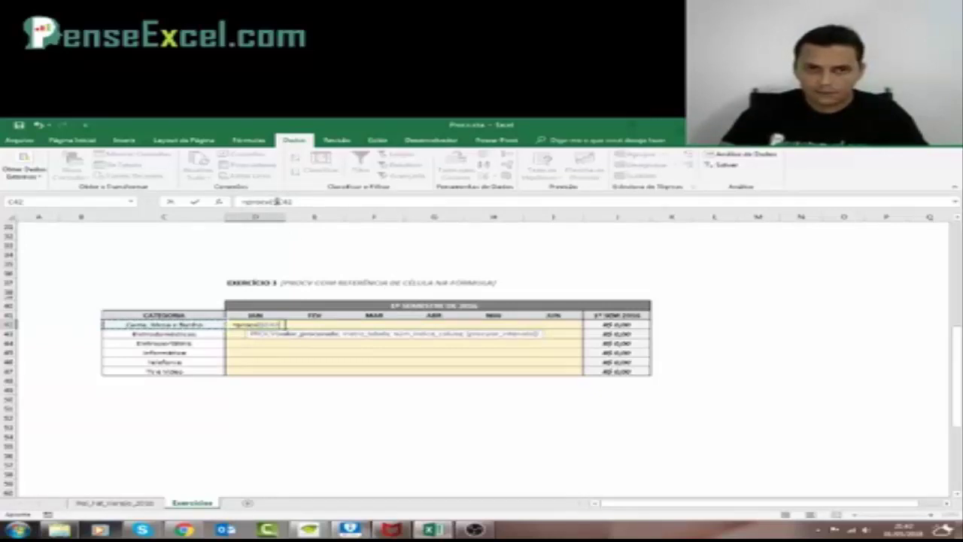
type(";")
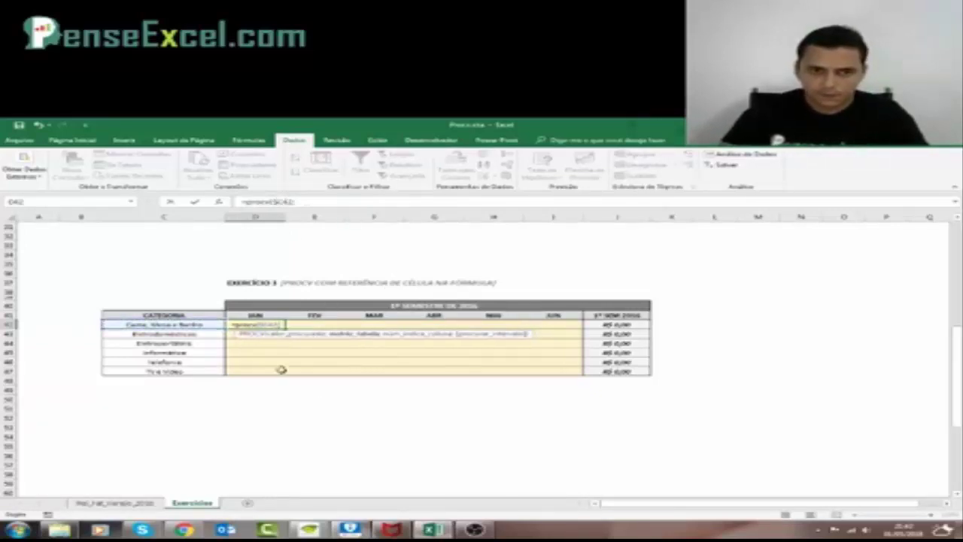
Complete the D42 PROCV with Rel_Fat_Varejo_2016 columns $A:$N as the table, column index 2 and exact match 0
left_click(143, 502)
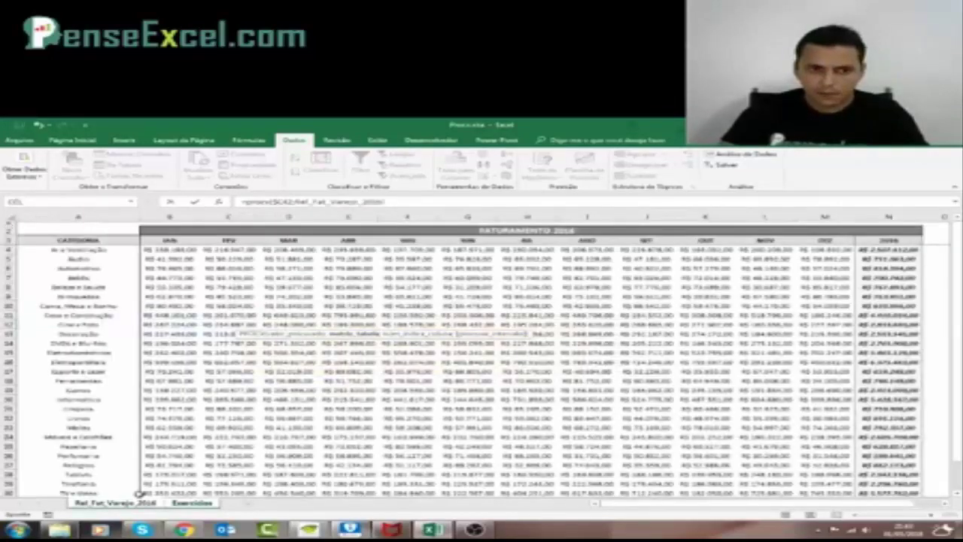
left_click(83, 217)
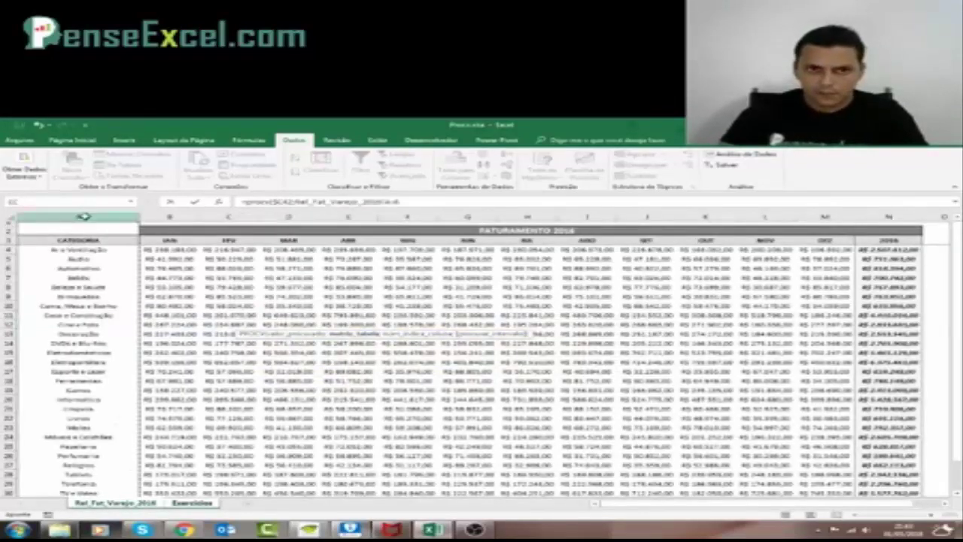
left_click_drag(82, 217, 880, 226)
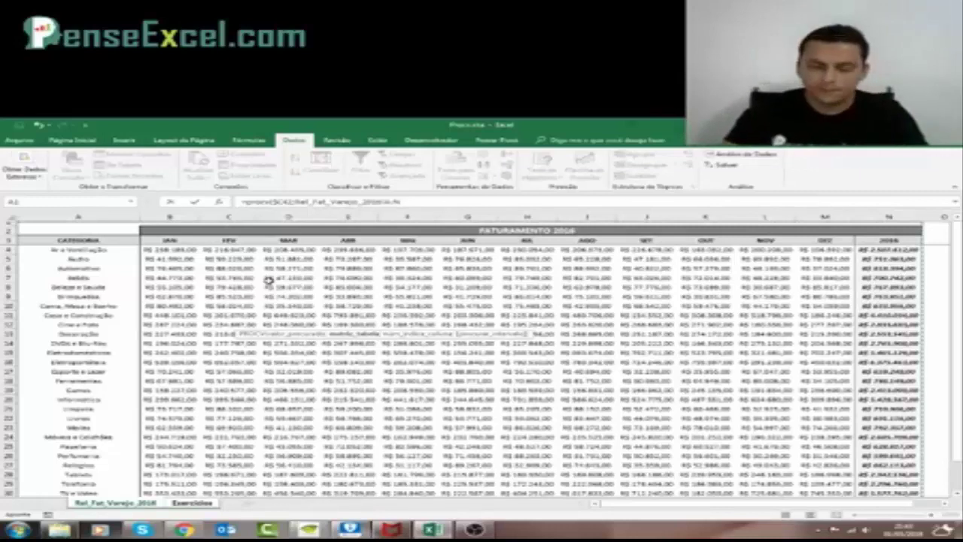
key("F4")
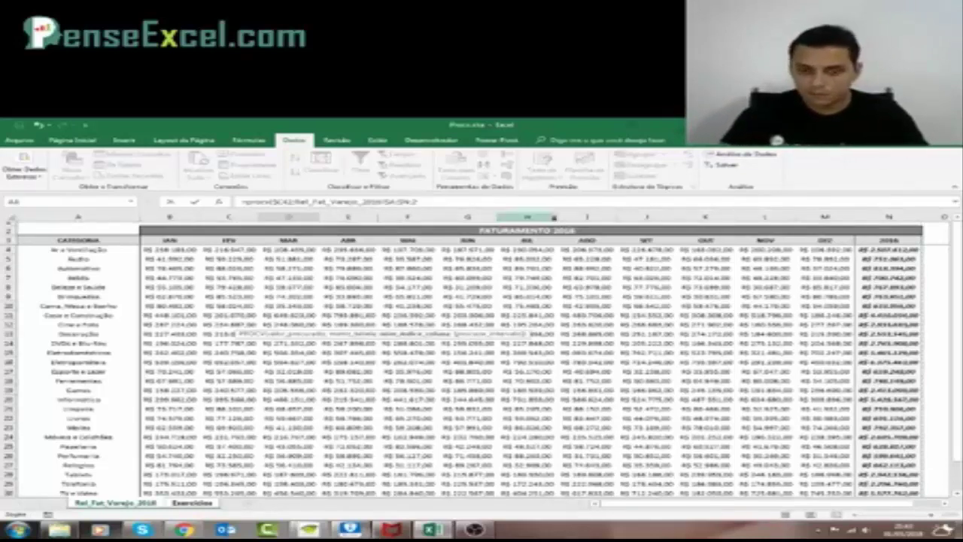
type(";0")
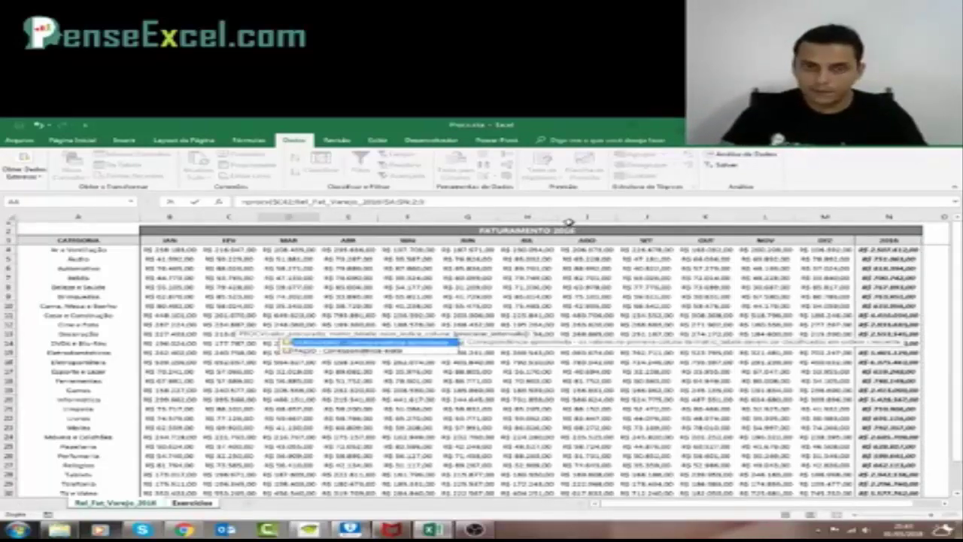
type(")")
key("Return")
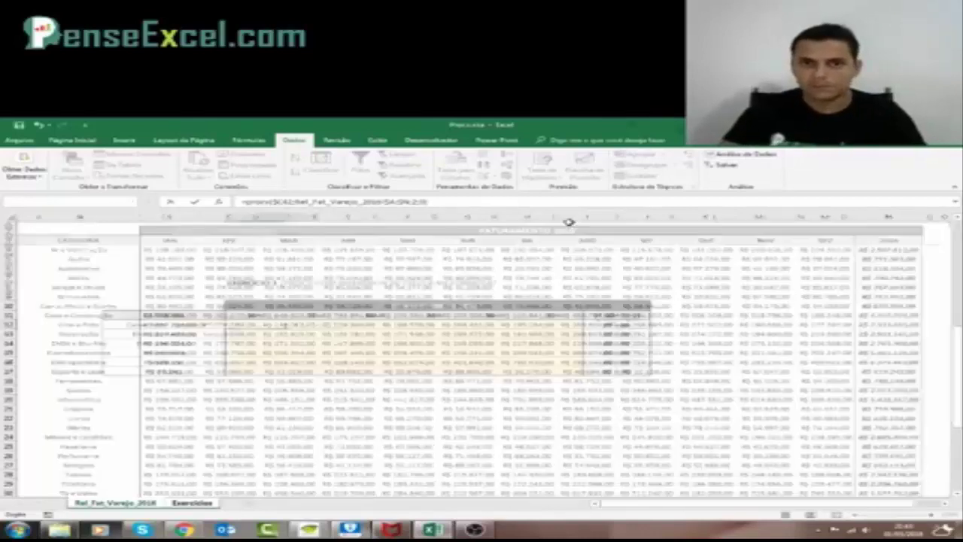
Copy the January PROCV in D42 and paste only its formula across D42:I42, January through June
key("Up")
key("ctrl+c")
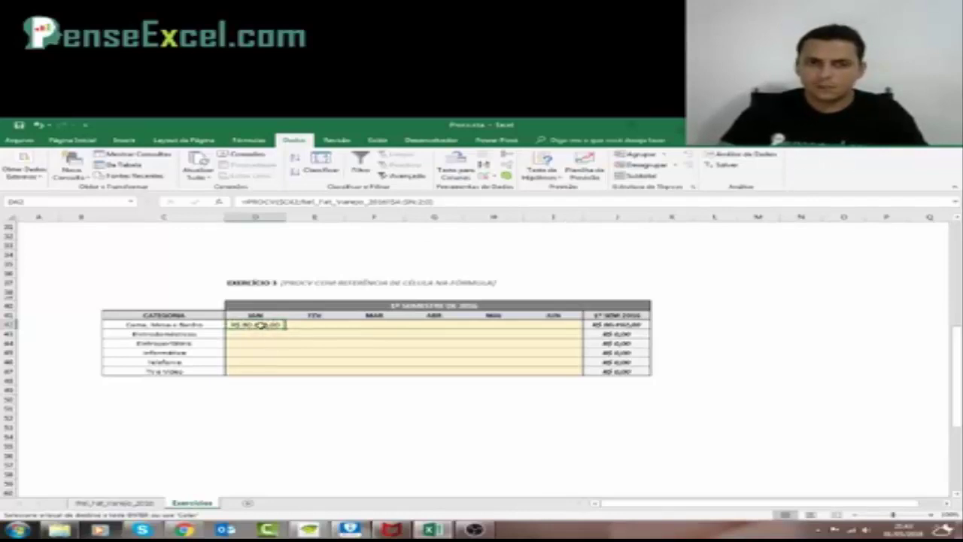
left_click_drag(259, 325, 532, 324)
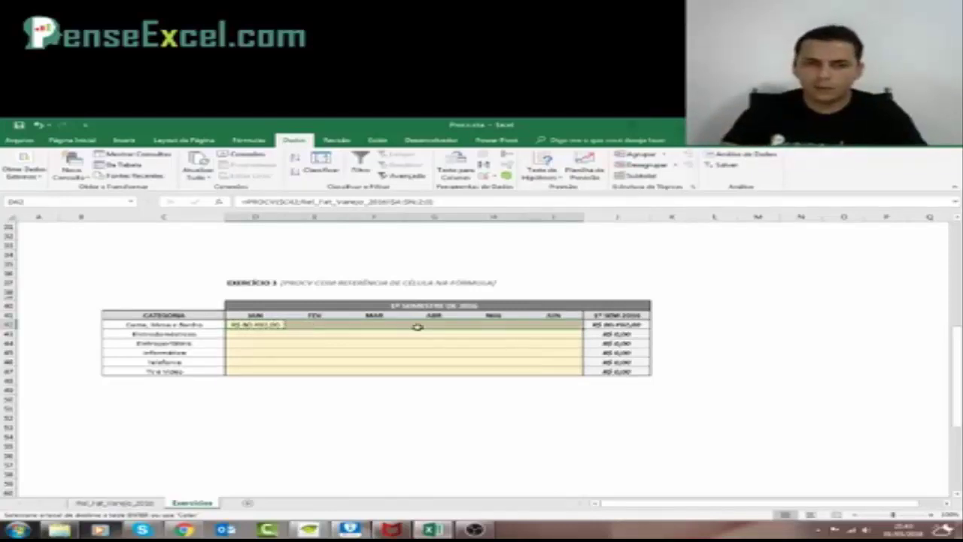
right_click(315, 323)
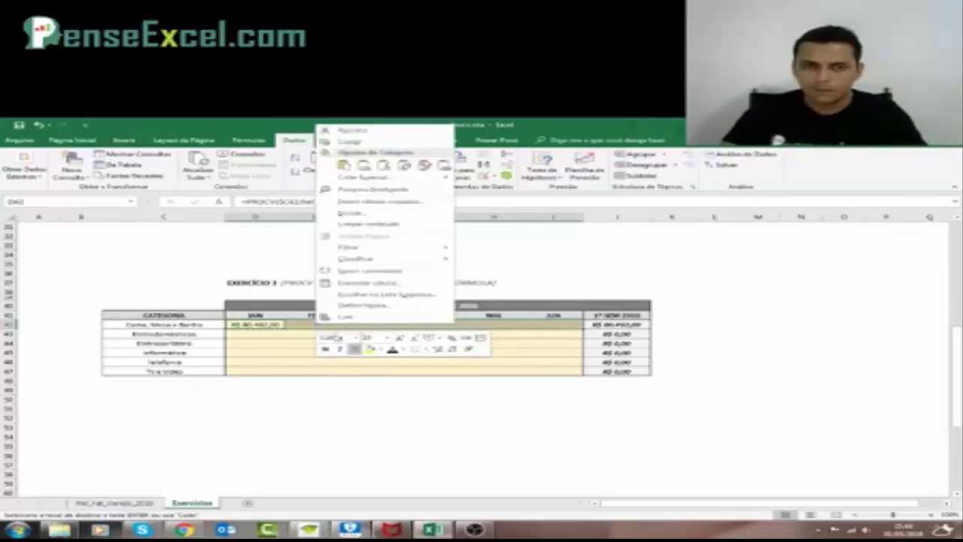
left_click(411, 181)
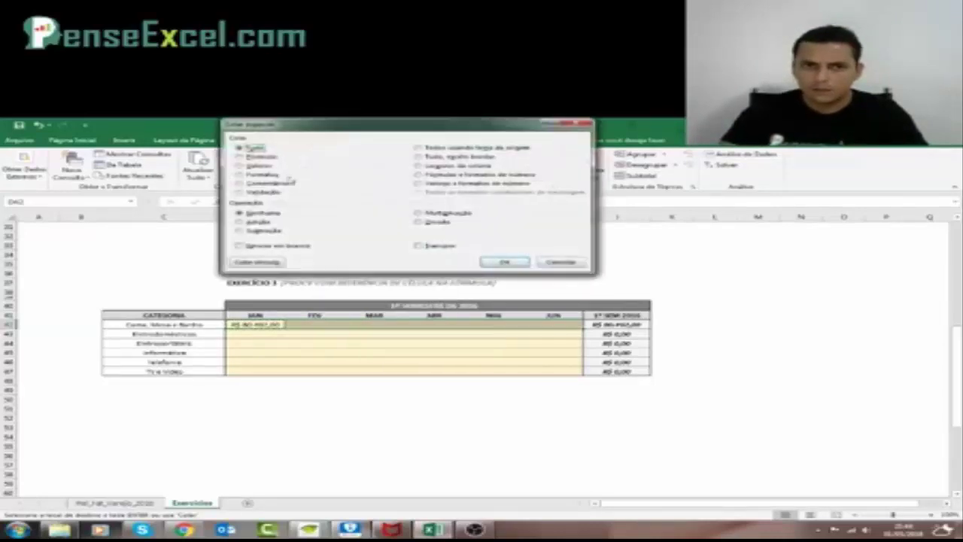
left_click(269, 159)
left_click(498, 258)
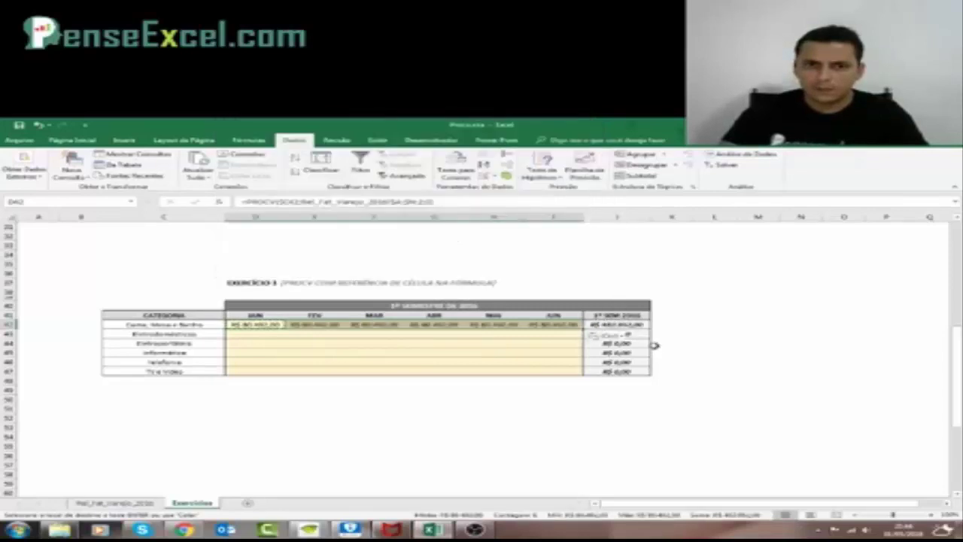
Examine the pasted PROCV formulas from February to June in the Cama, Mesa e Banho row
left_click(754, 325)
left_click(313, 325)
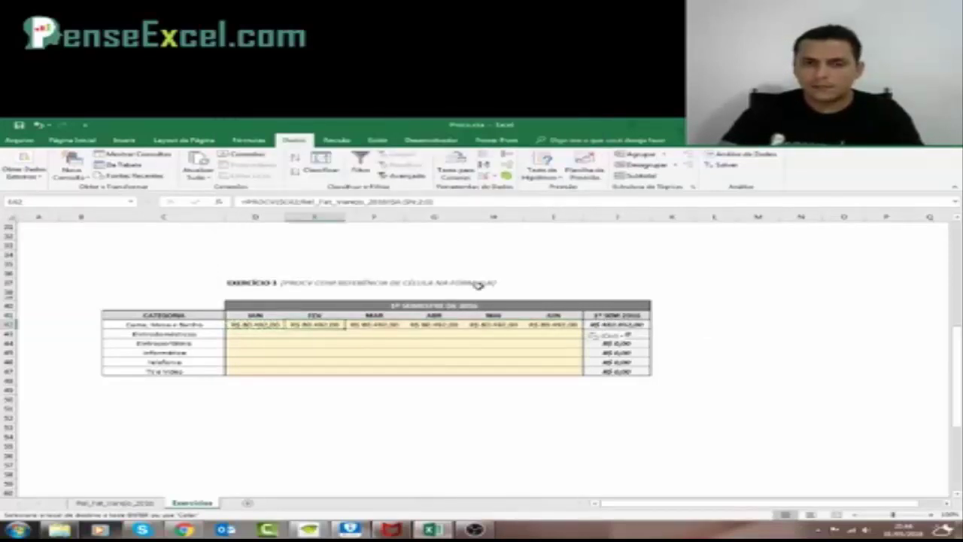
key("F2")
key("Tab")
key("F2")
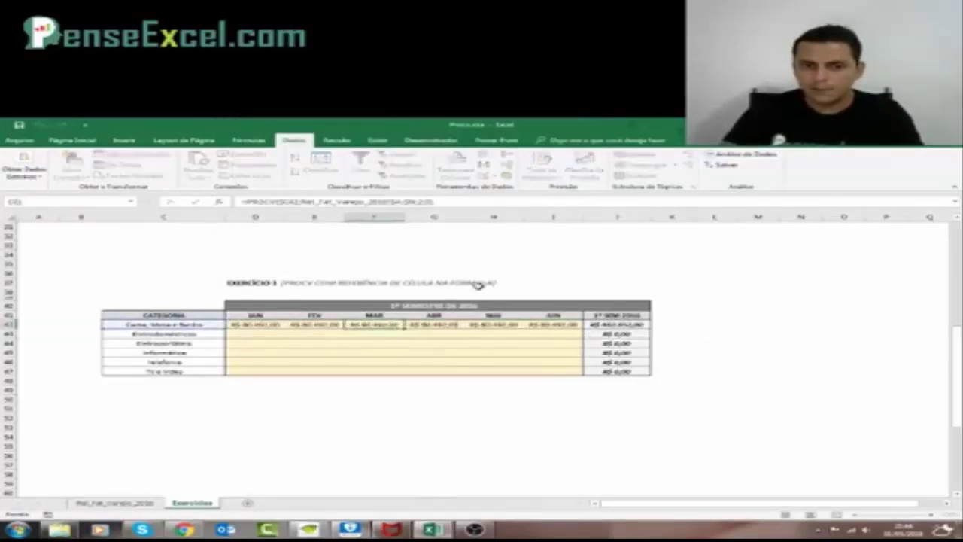
key("Tab")
key("F2")
key("Tab")
key("F2")
key("Tab")
key("F2")
key("shift+Tab")
key("shift+Tab")
key("shift+Tab")
key("shift+Tab")
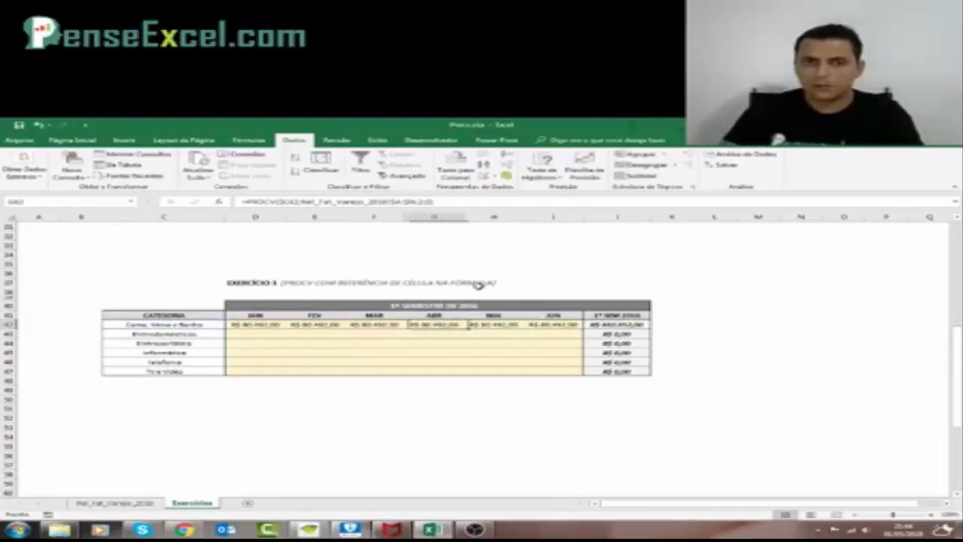
Set the PROCV column index to 3 for February in E42, 4 for March in F42 and 5 for April in G42
key("F2")
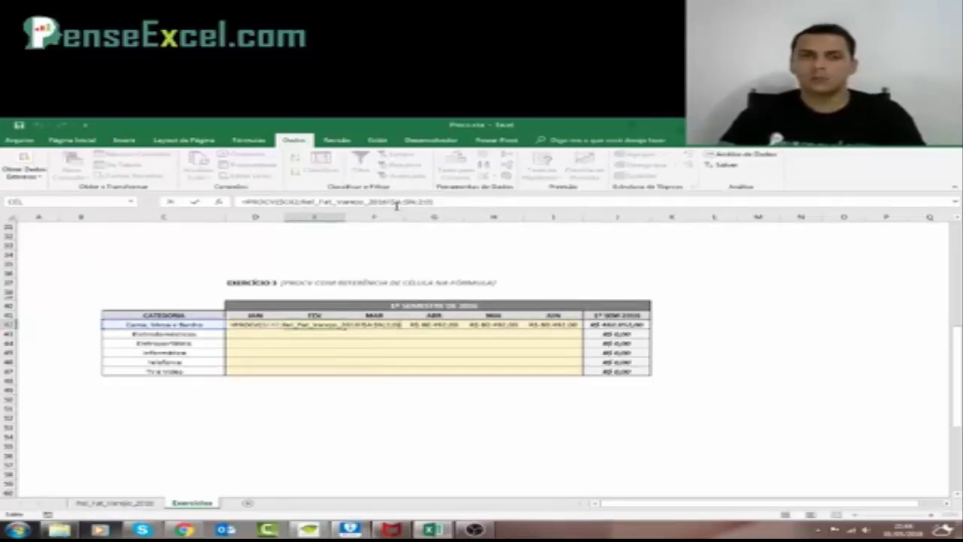
left_click(424, 203)
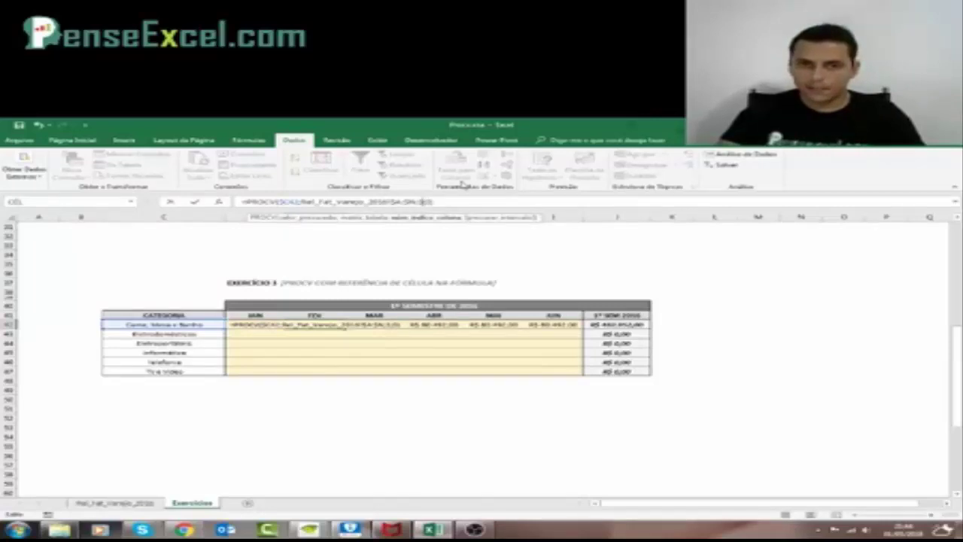
key("Tab")
key("Right")
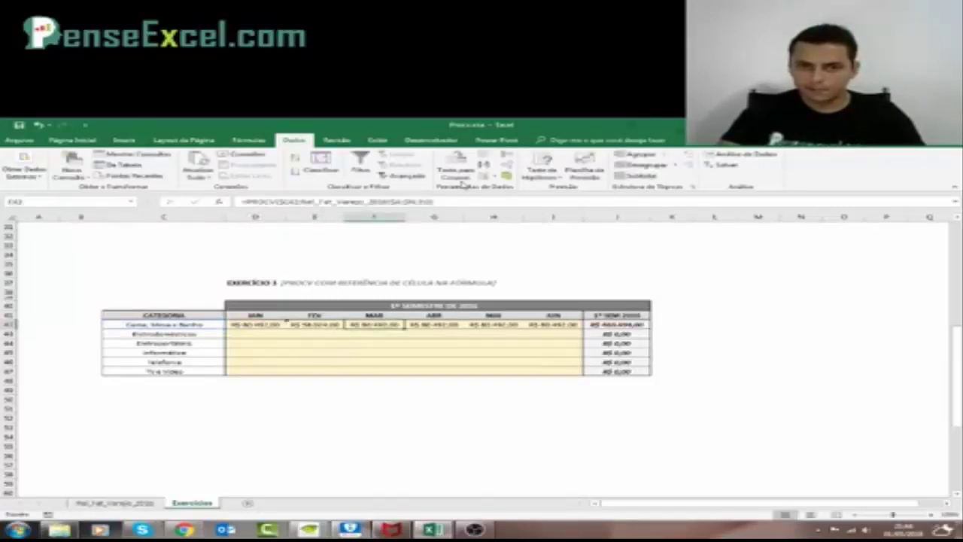
left_click(426, 203)
key("Tab")
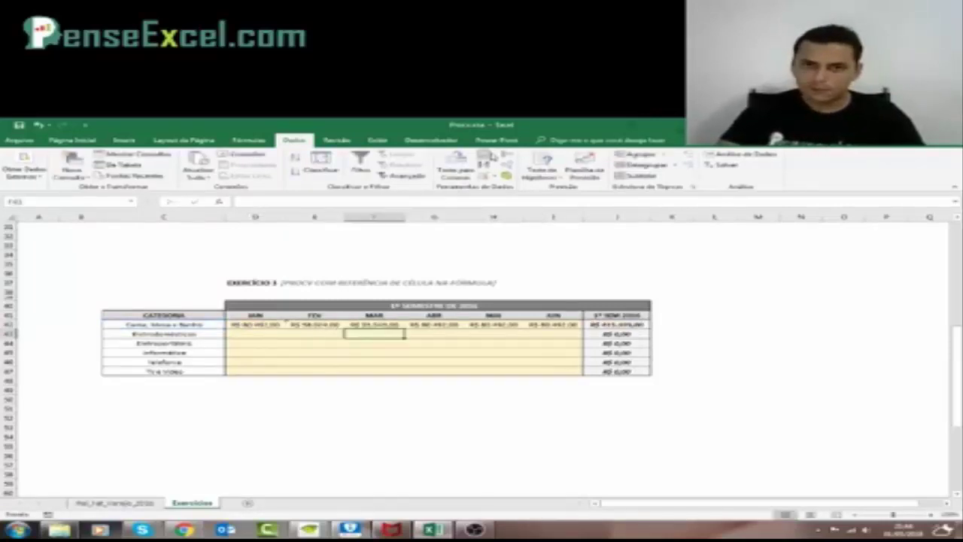
left_click(434, 200)
key("Tab")
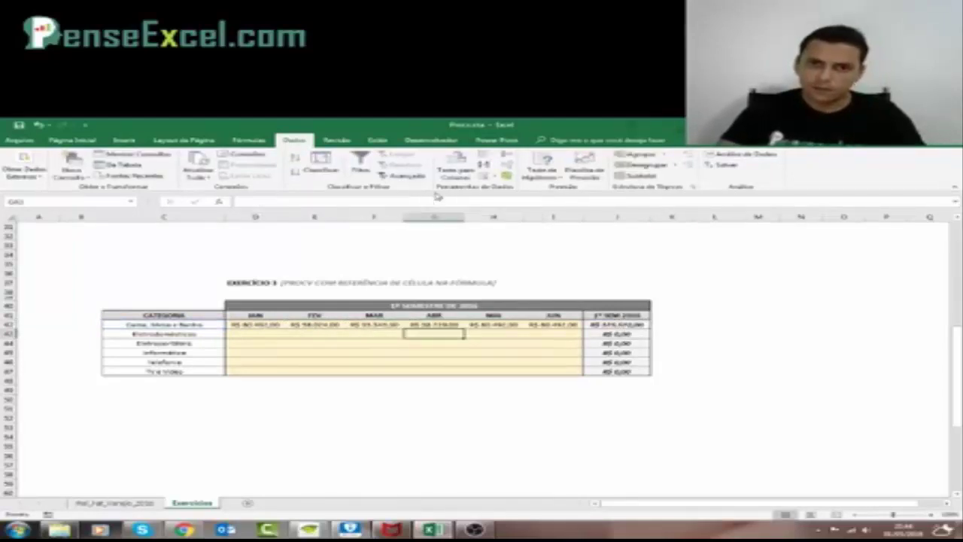
Set the PROCV column index to 6 for May in H42 and 7 for June in I42
left_click(424, 202)
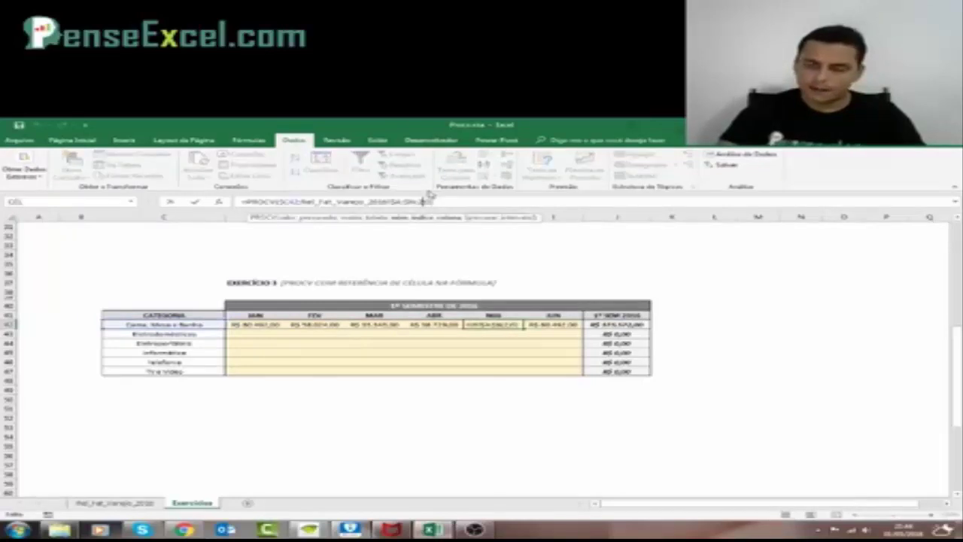
key("Tab")
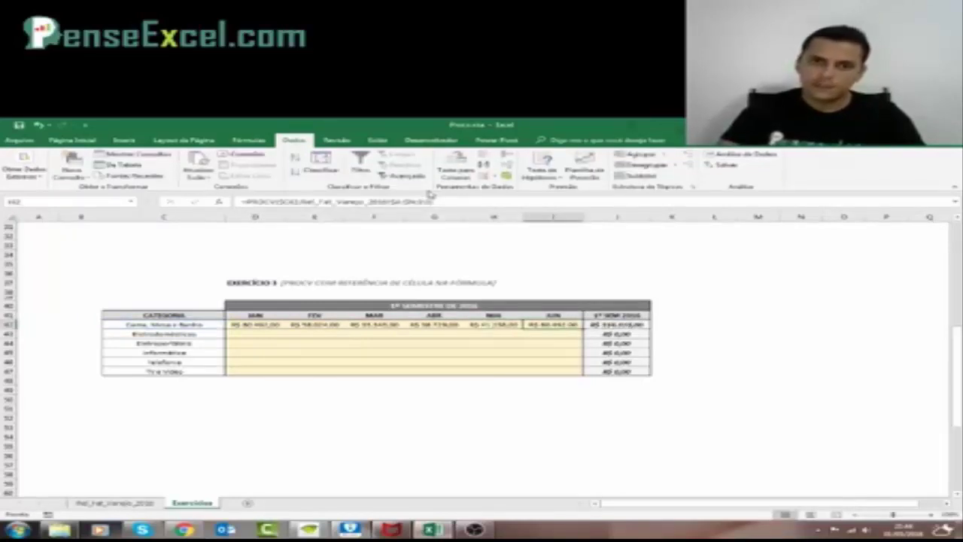
left_click(424, 202)
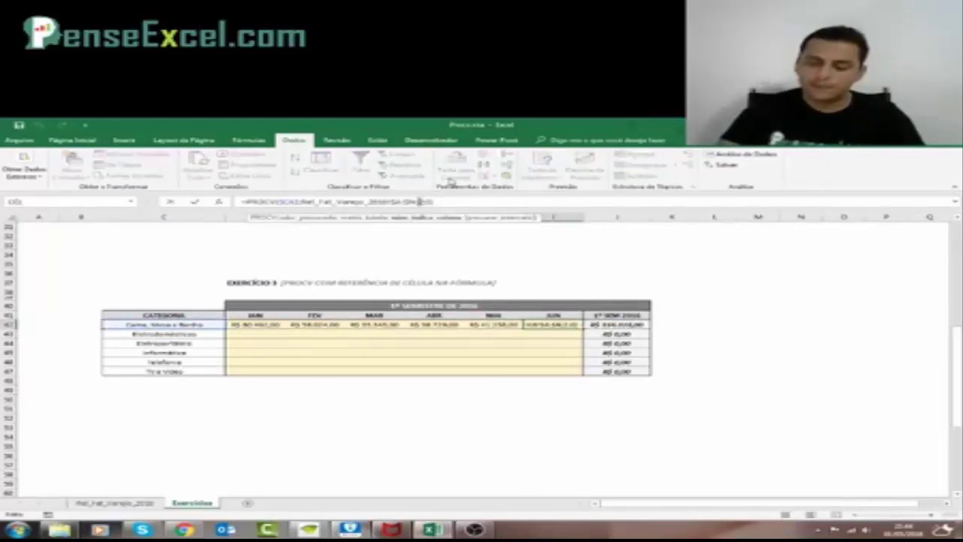
key("Escape")
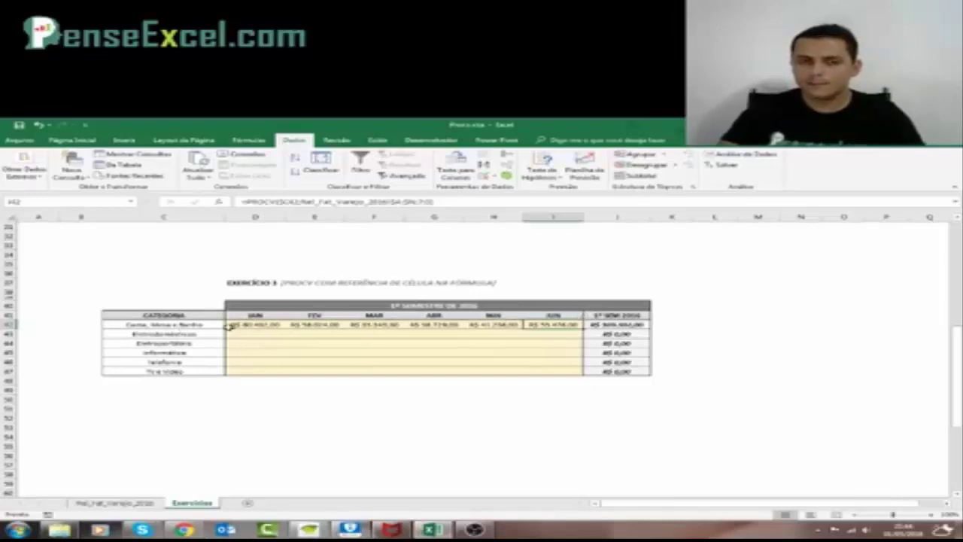
Copy the Cama, Mesa e Banho PROCV formulas in D42:I42 and paste only the formulas into D43:I47 for the remaining categories
left_click_drag(237, 324, 521, 324)
key("ctrl+c")
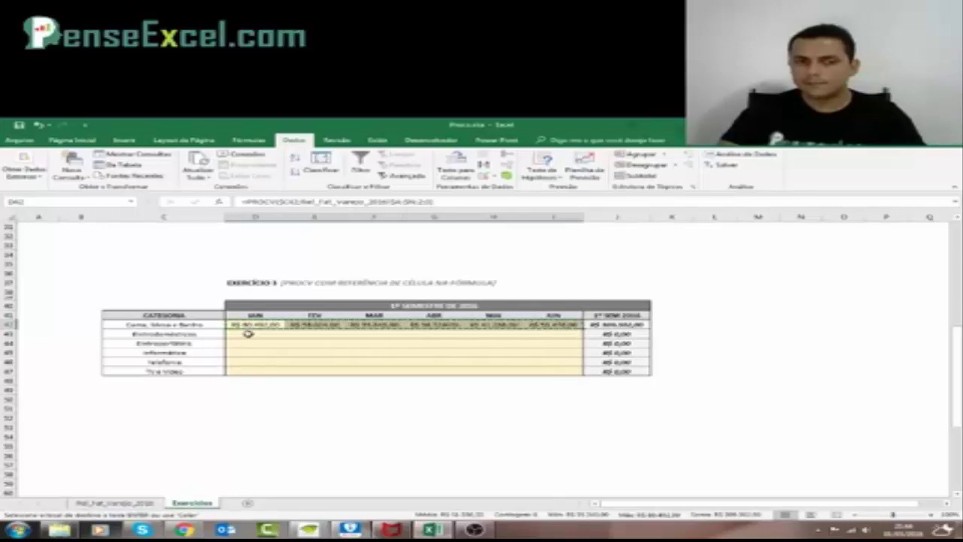
left_click_drag(249, 334, 554, 375)
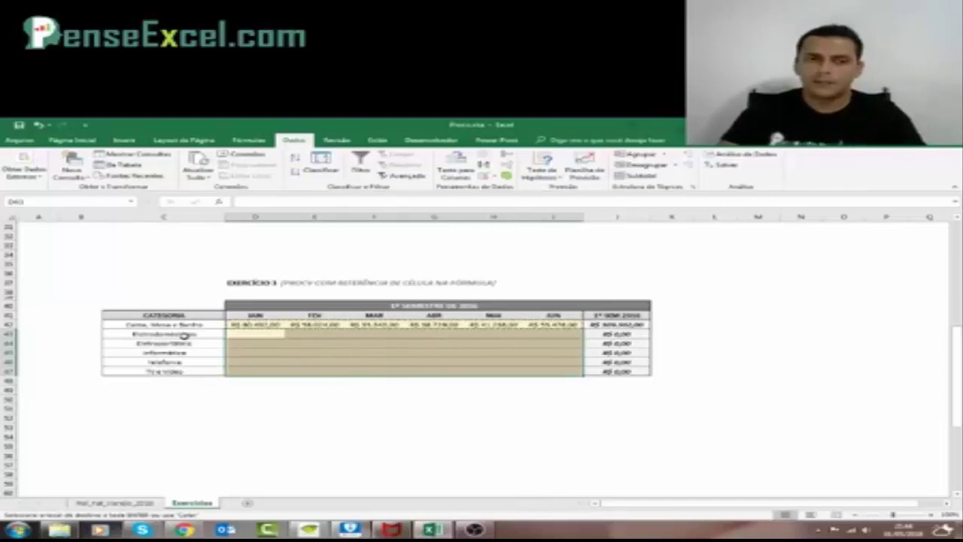
right_click(259, 340)
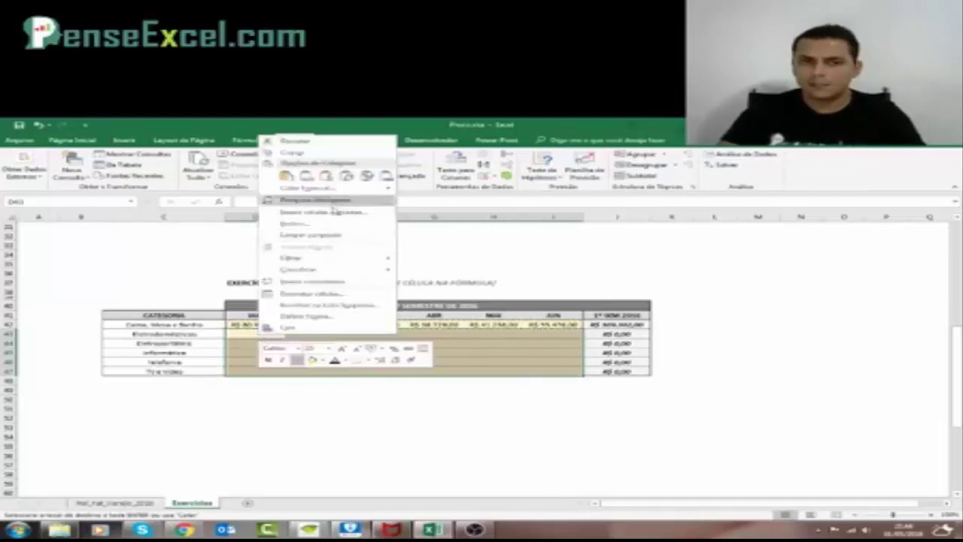
left_click(376, 192)
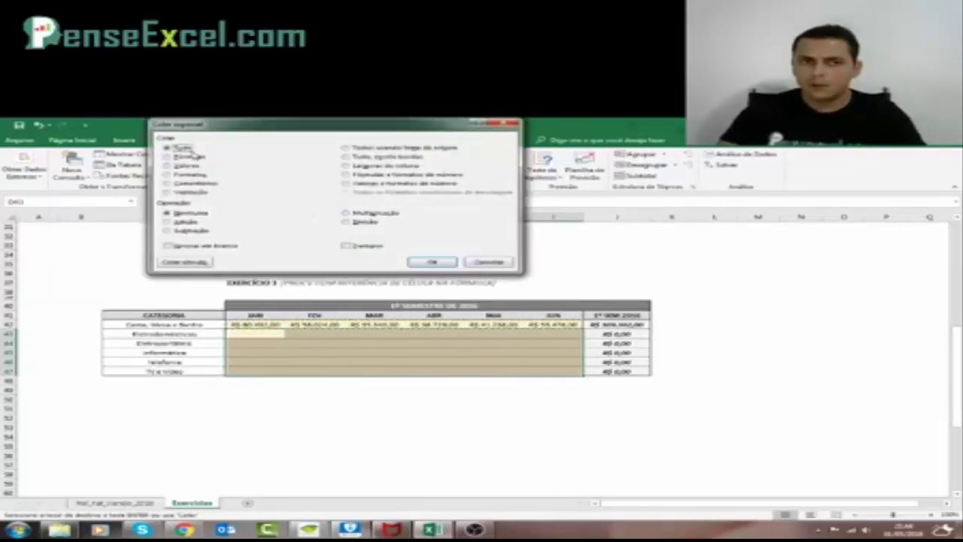
left_click(187, 156)
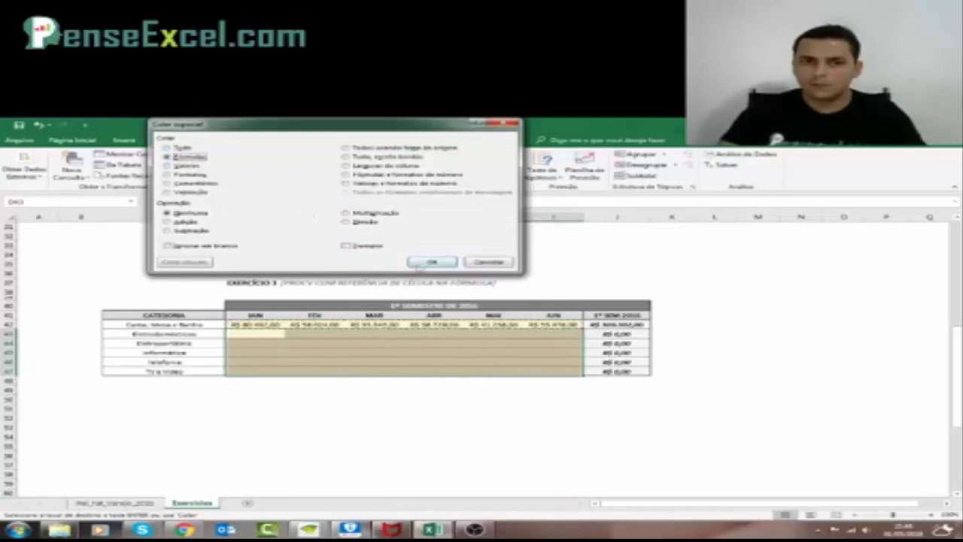
left_click(432, 261)
left_click(640, 316)
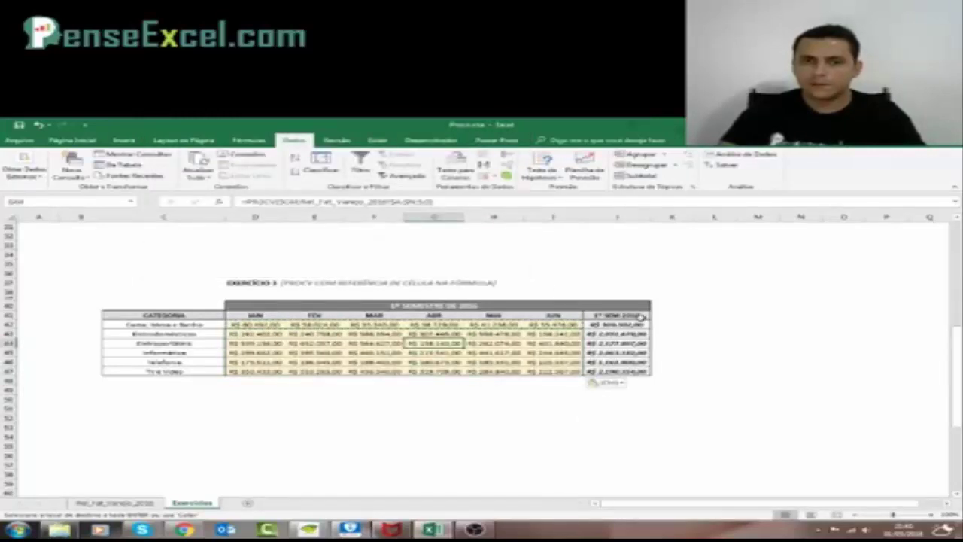
key("Escape")
Clear all PROCV formulas from January through June for every category in D42:I47
left_click(292, 342)
key("Left")
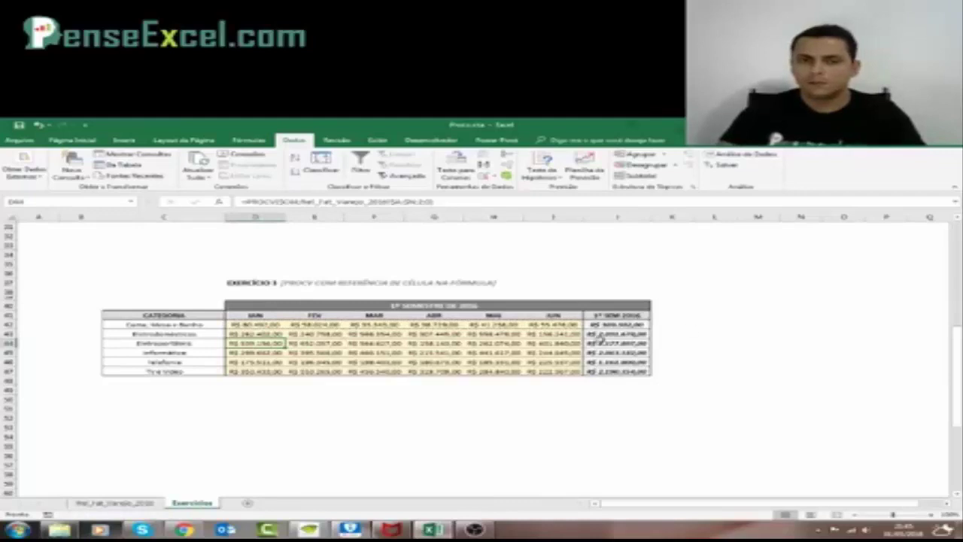
left_click(263, 324)
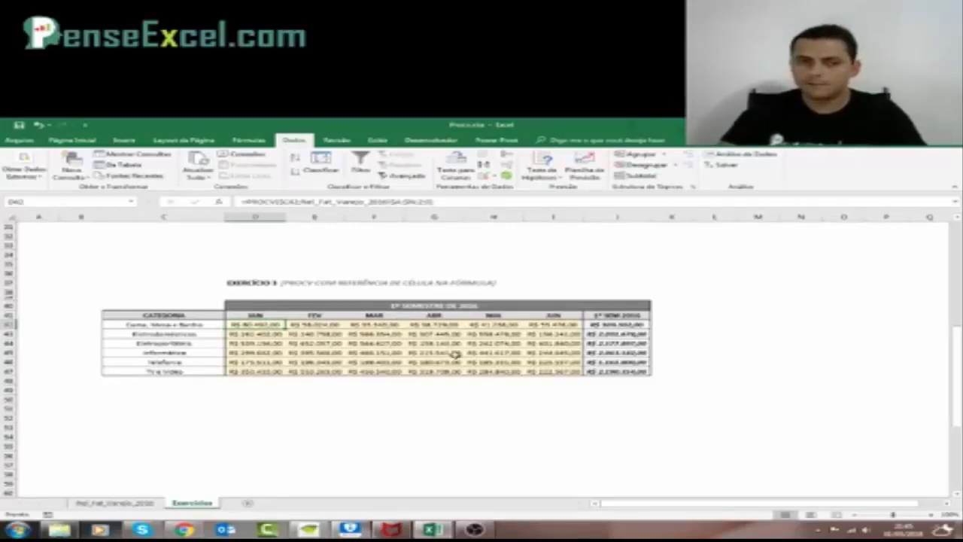
left_click_drag(259, 325, 570, 361)
key("Delete")
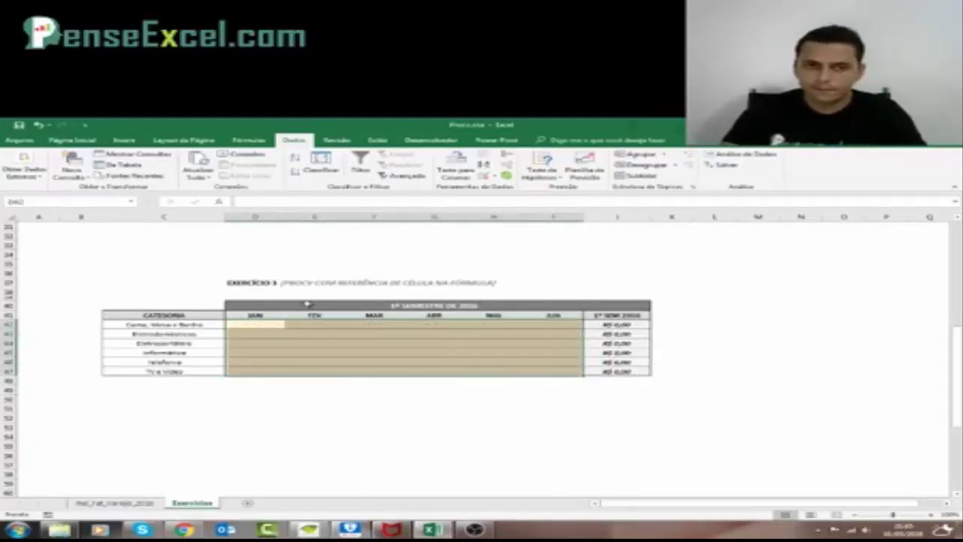
Start a helper index row above the months with 1 in D38 and the formula =D38+1 in E38
left_click(246, 295)
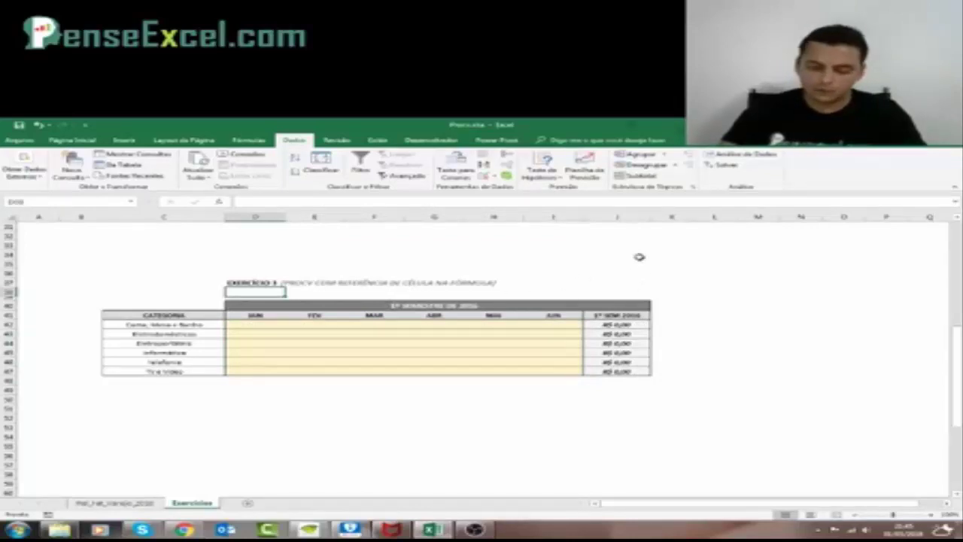
type("1")
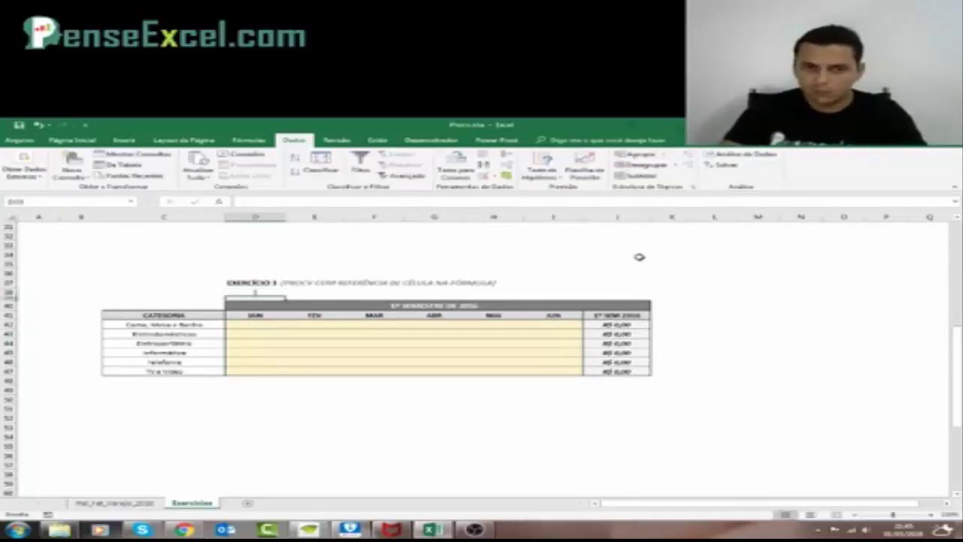
key("Tab")
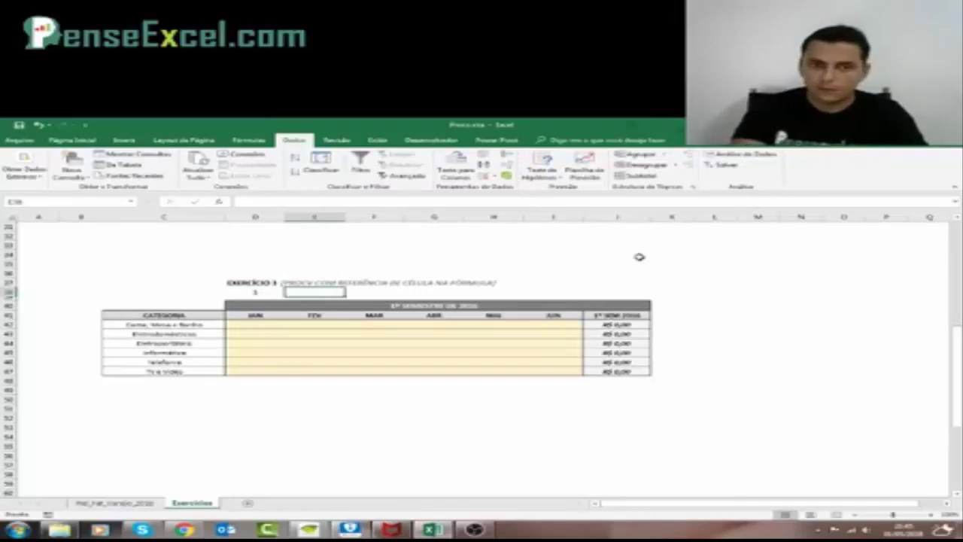
type("=")
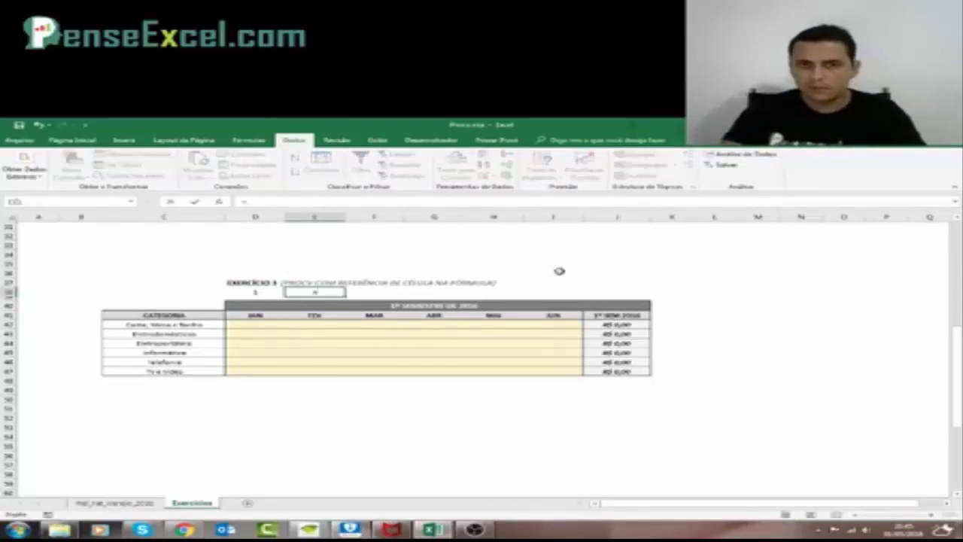
left_click(256, 292)
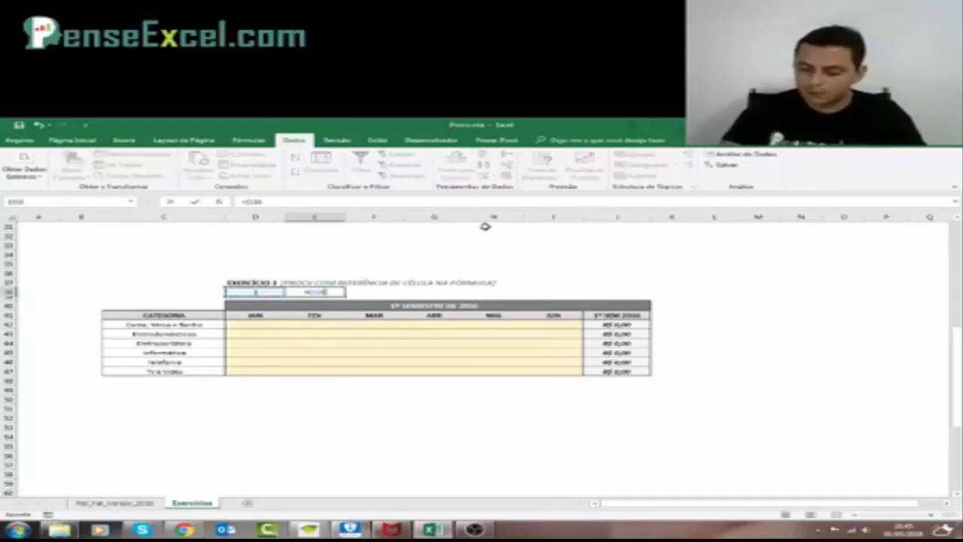
type("+1")
key("ctrl+Return")
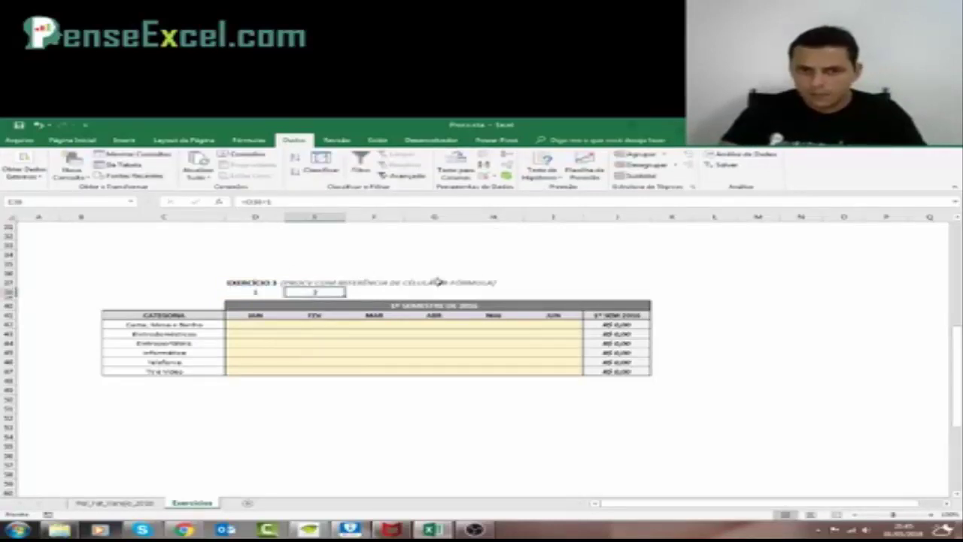
Fill the E38 increment formula across to I38, above the March through June columns
left_click_drag(345, 297, 566, 299)
left_click(552, 317)
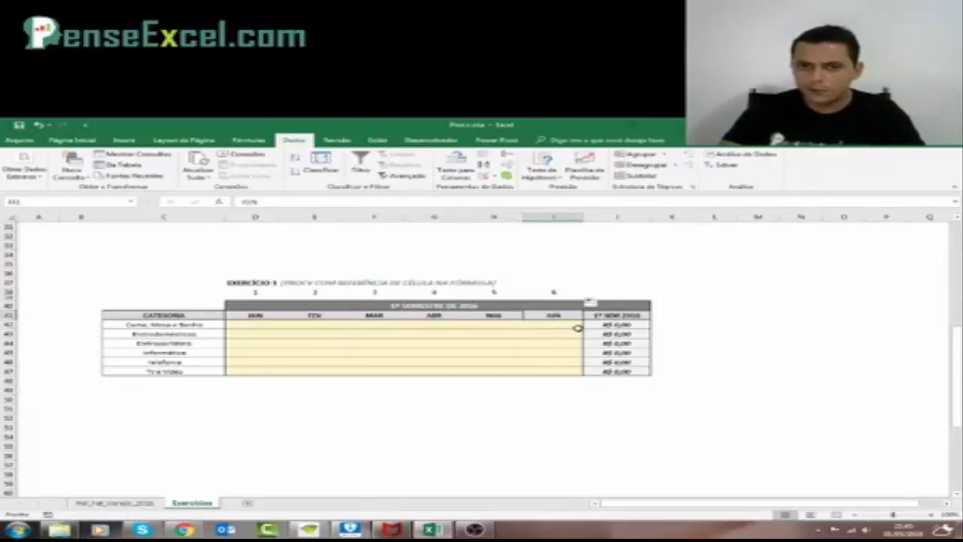
left_click(252, 290)
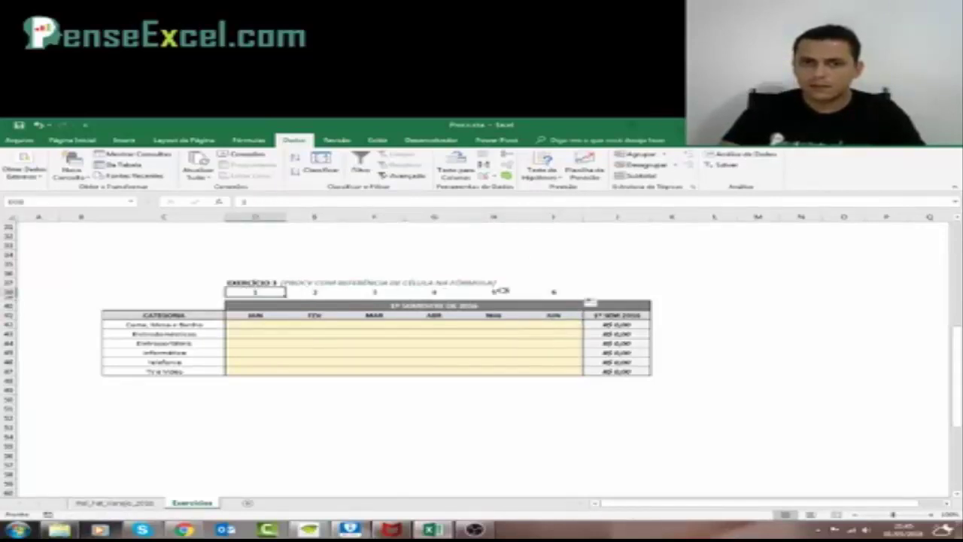
left_click(563, 290, "shift")
Begin a PROCV formula in D42 with the category cell C42 as lookup value, locking only its column as $C42
left_click(248, 324)
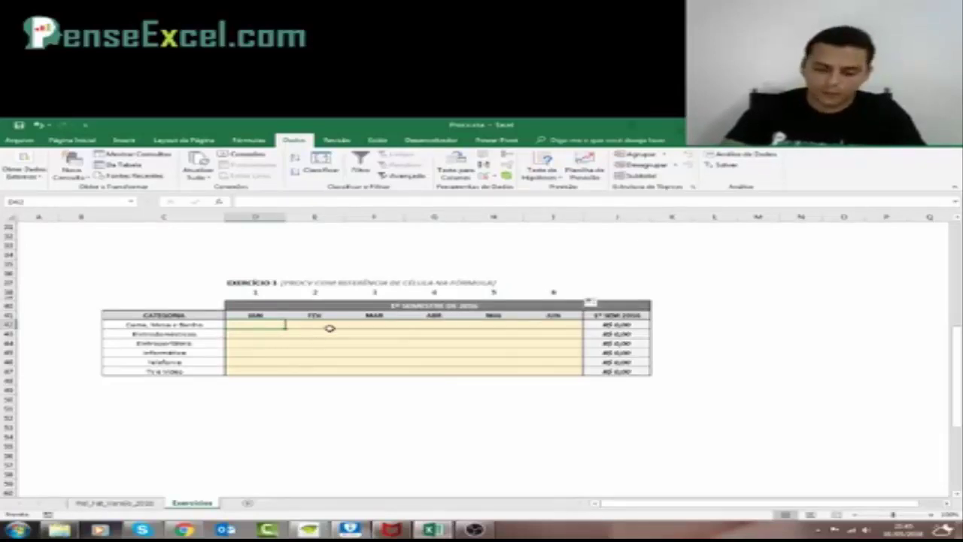
type("=pro")
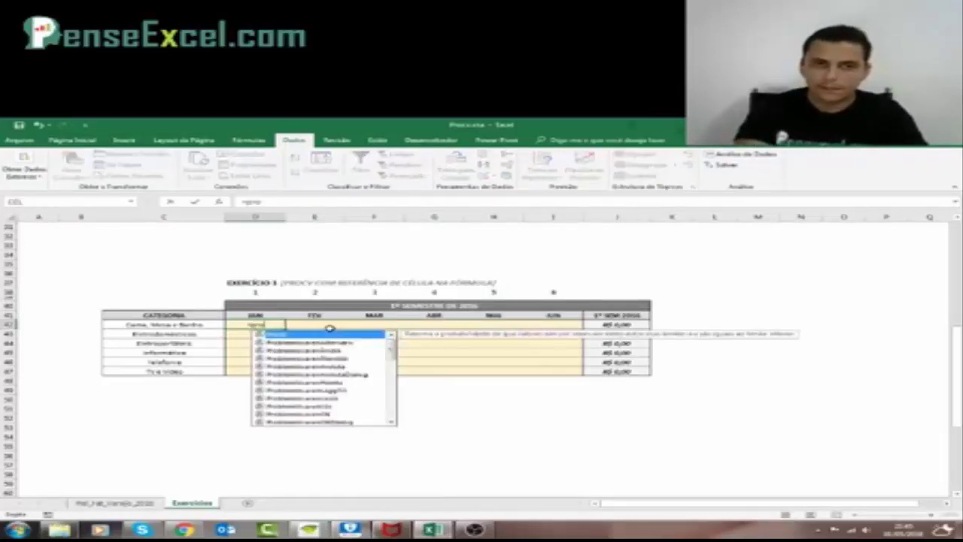
type("cv")
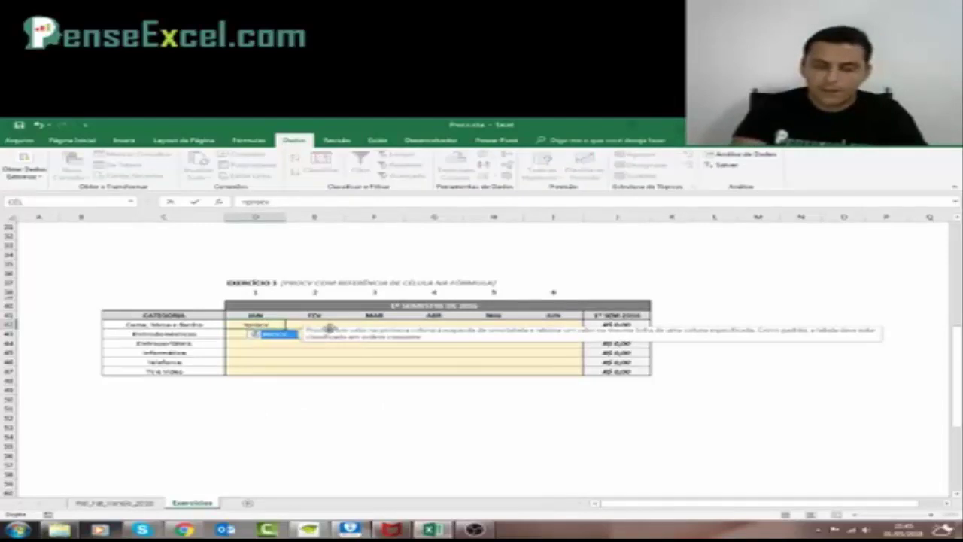
type("(")
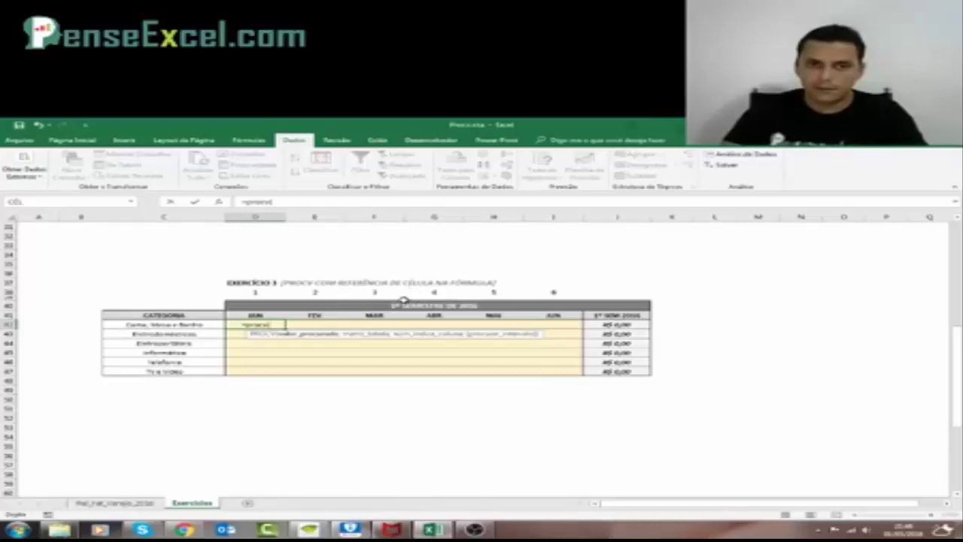
left_click(180, 324)
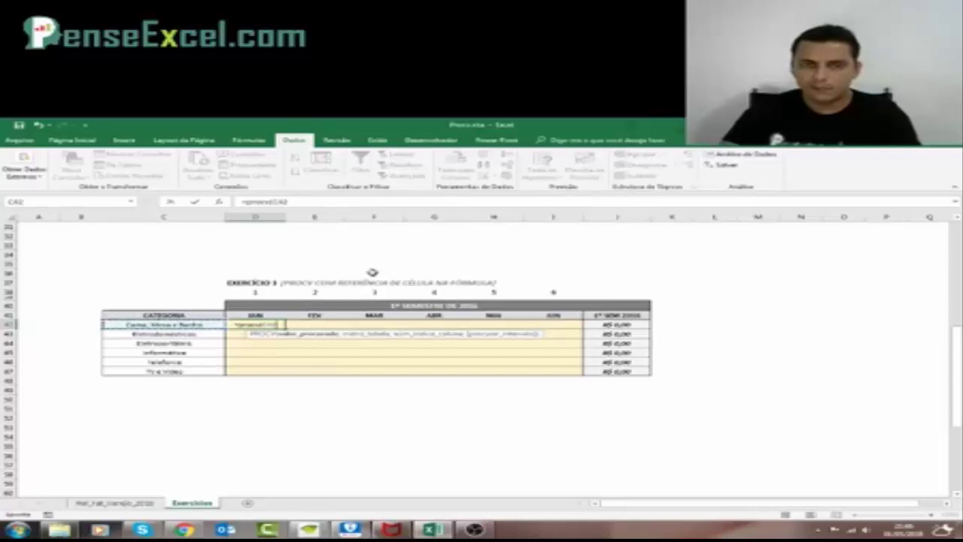
key("F4")
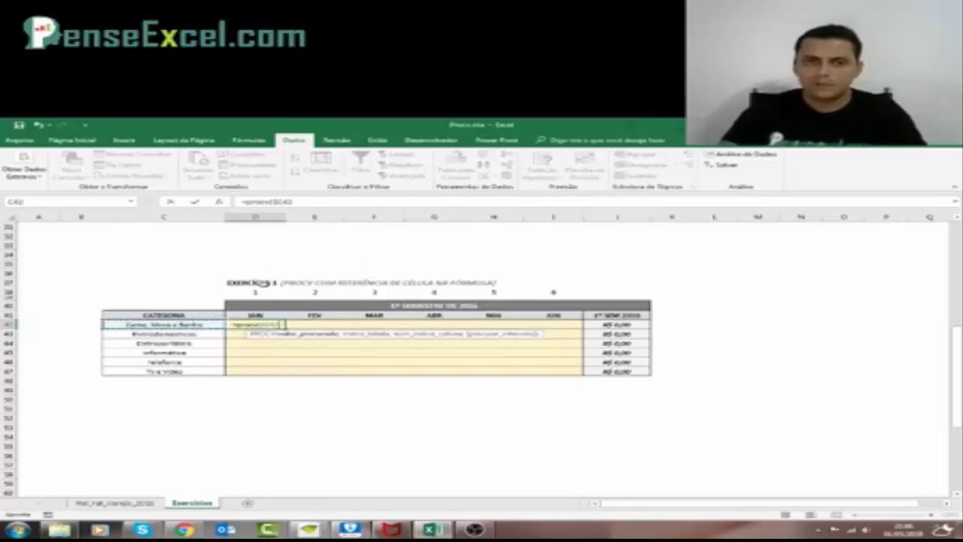
key("F4")
key("F4")
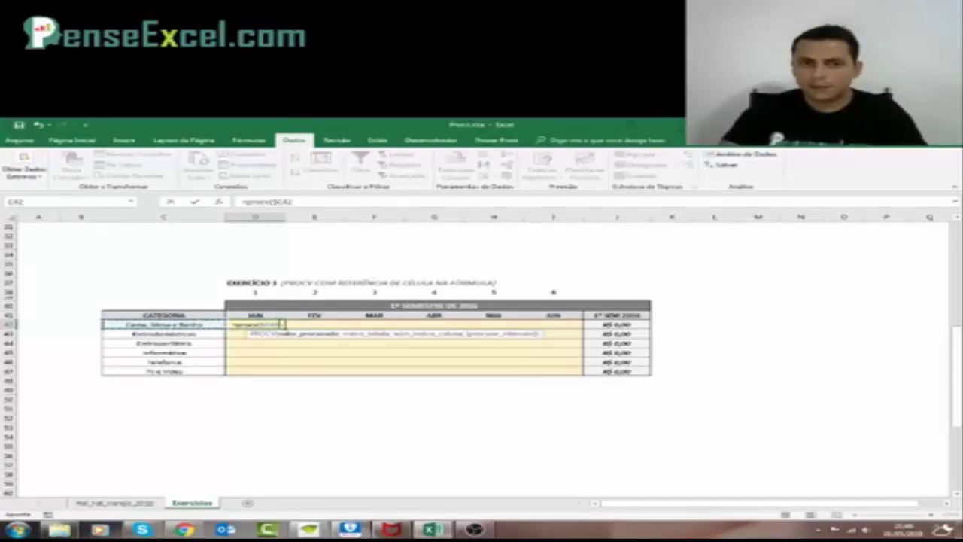
type(";")
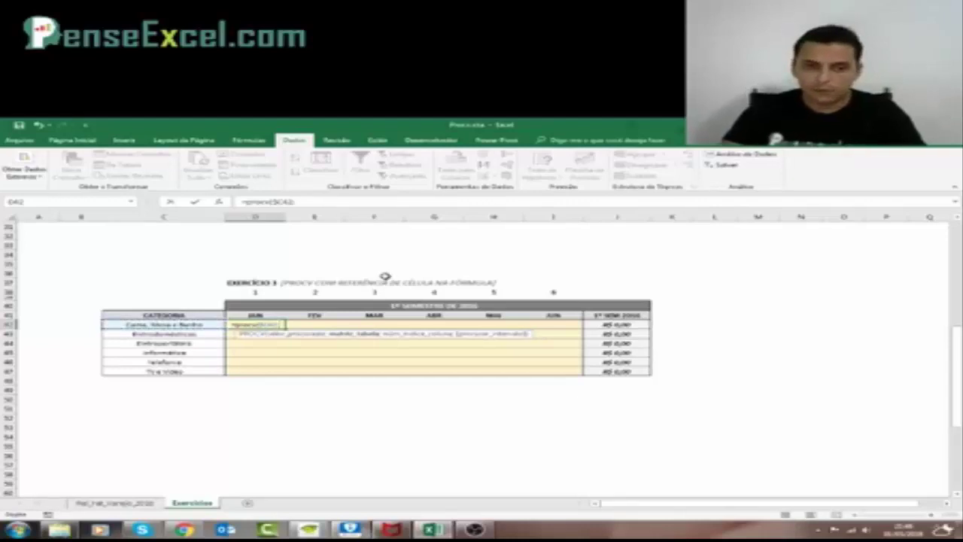
Set the PROCV table array to columns $A:$N of the Rel_Fat_Varejo_2016 sheet as absolute references
left_click(132, 502)
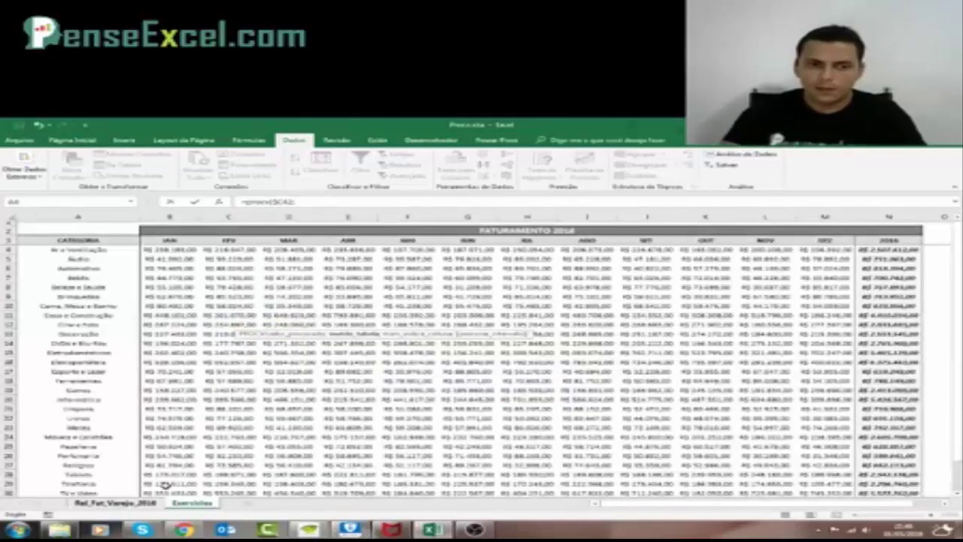
left_click_drag(78, 217, 106, 234)
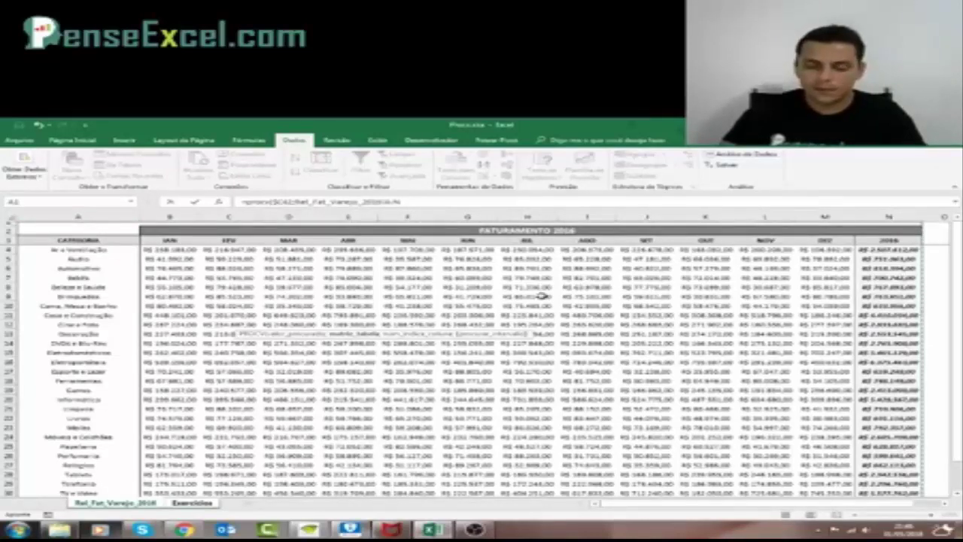
key("F4")
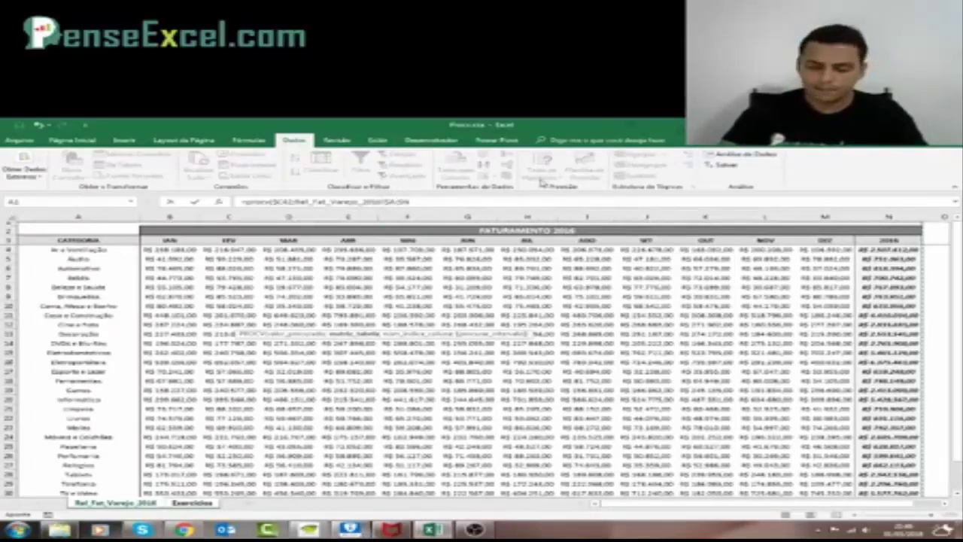
key("ctrl+shift+Right")
type(";")
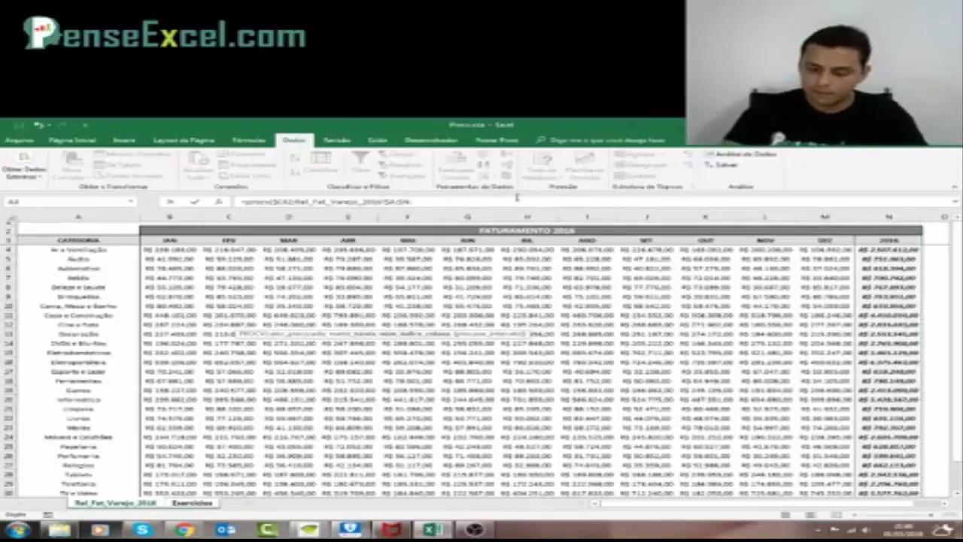
Use helper cell D38 on the Exercícios sheet as the PROCV column index and set the match argument to 0 for exact match
left_click(197, 504)
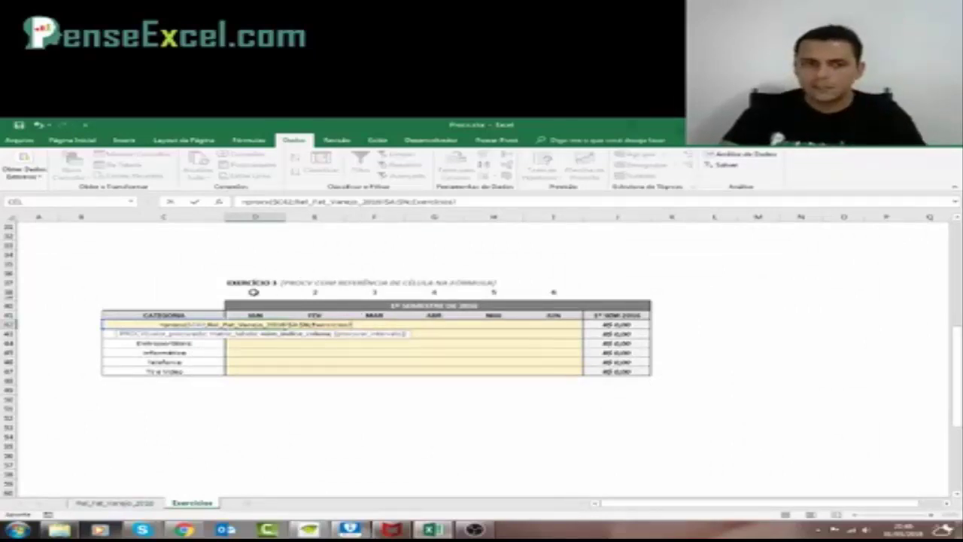
left_click(254, 292)
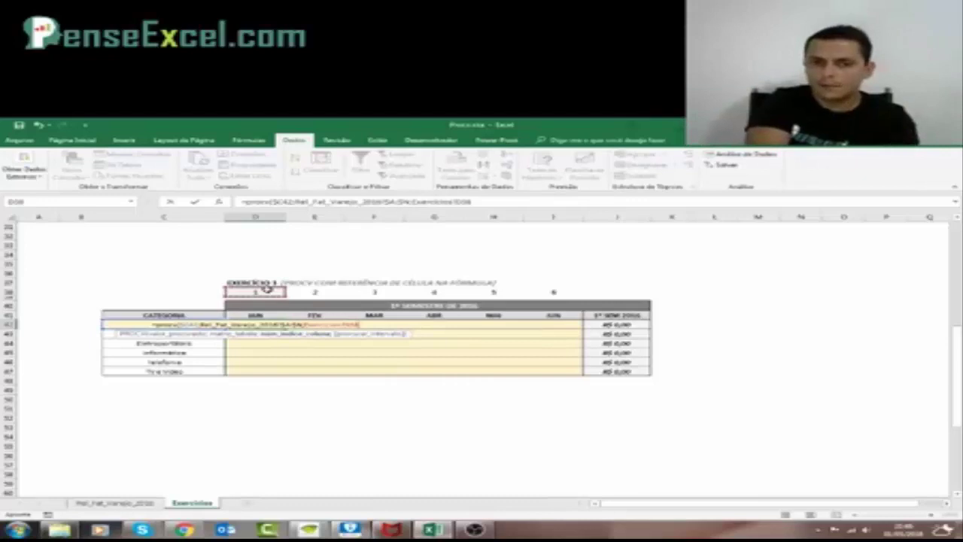
type(";")
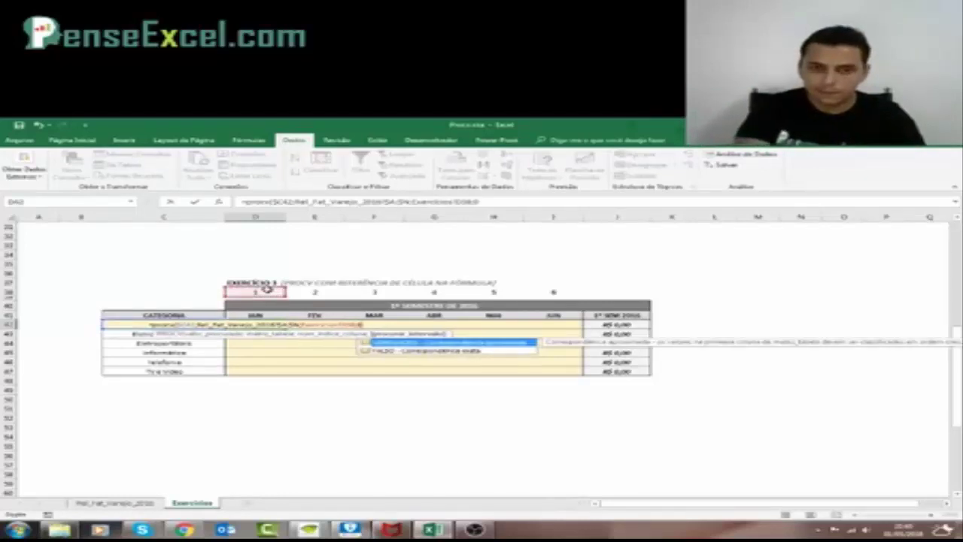
type("0)")
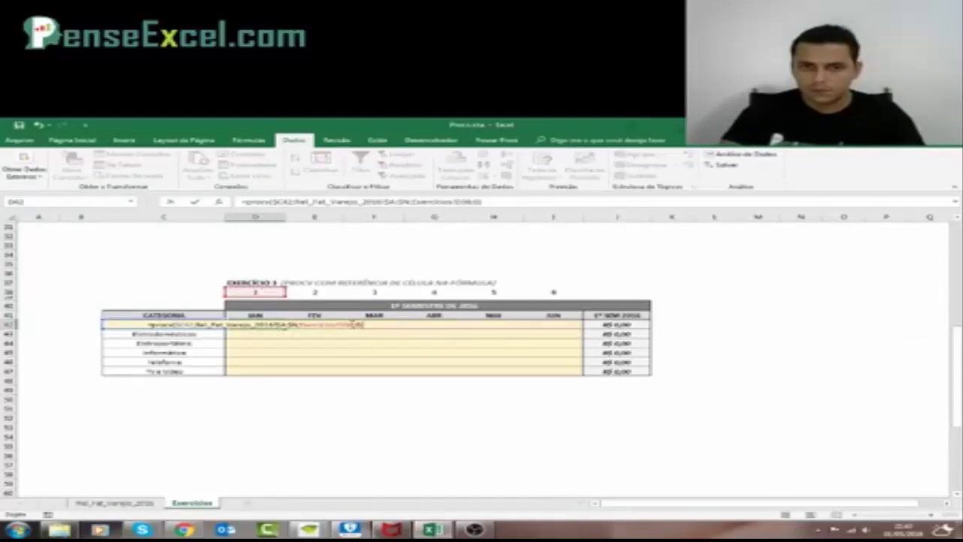
Lock only the row of the PROCV column-index reference as D$38 and enter the formula in D42
left_click(352, 324)
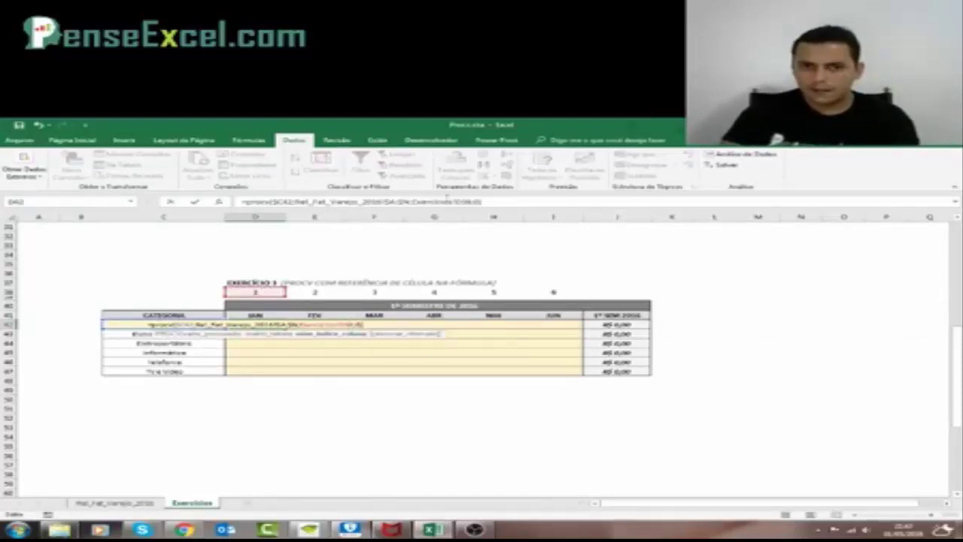
left_click(468, 201)
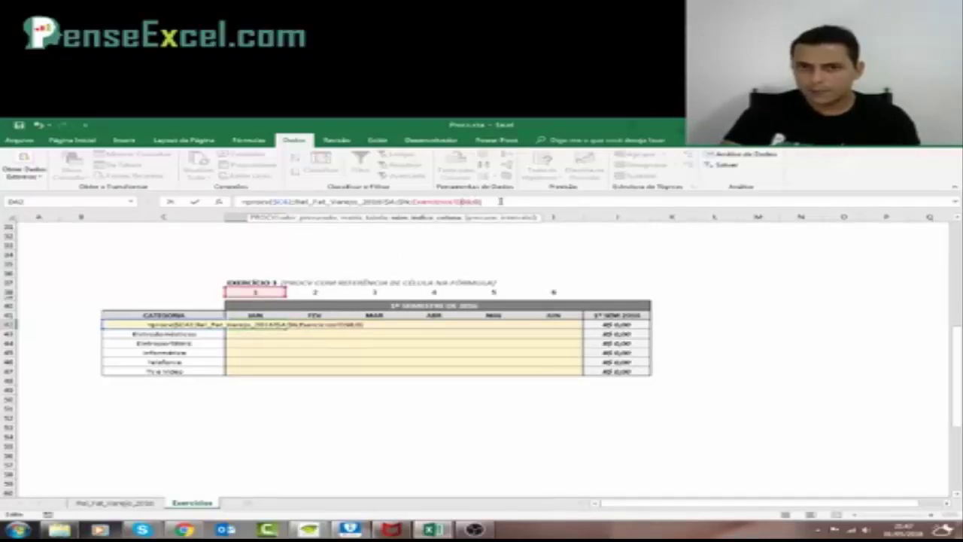
key("F4")
key("F4")
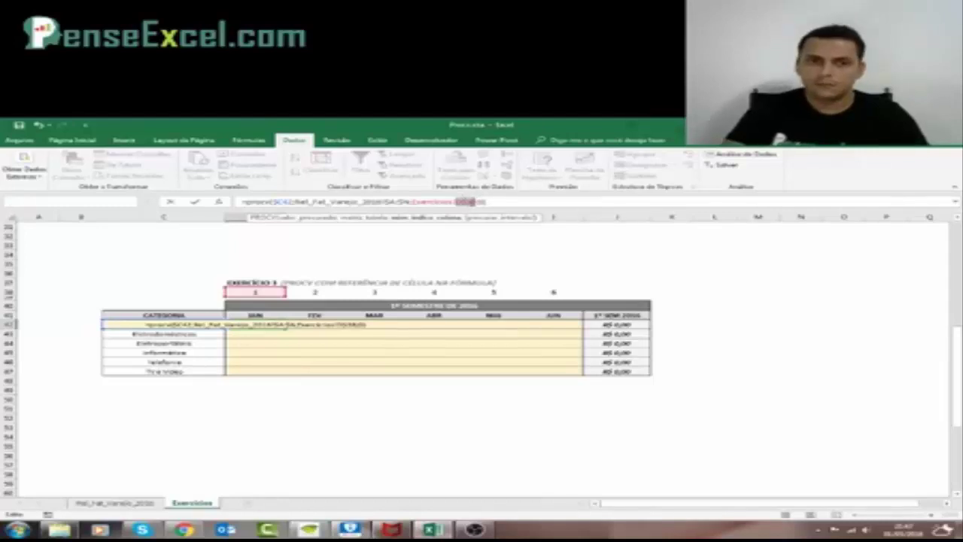
key("Return")
Set the January helper cell D38 to 2 so the column indexes start at the data sheet's January column
left_click(253, 283)
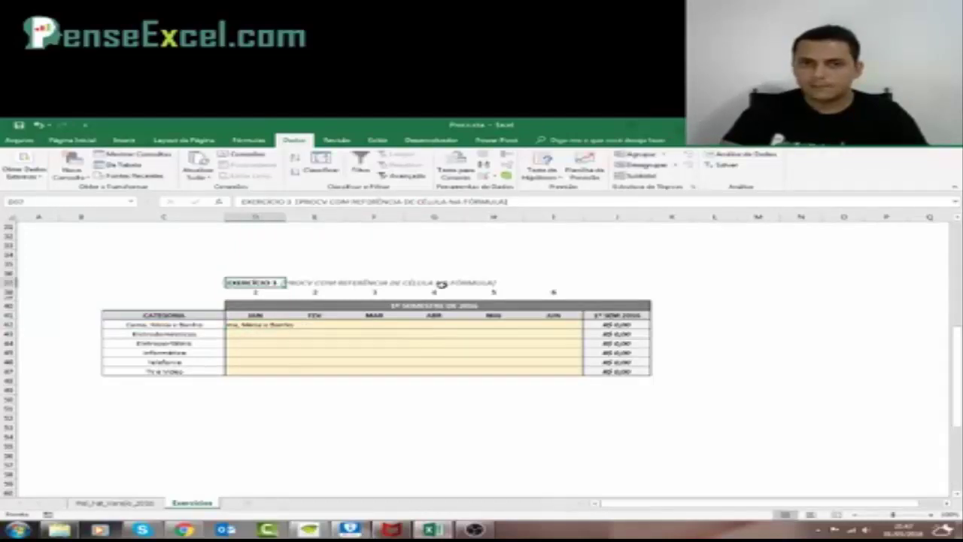
left_click(283, 291)
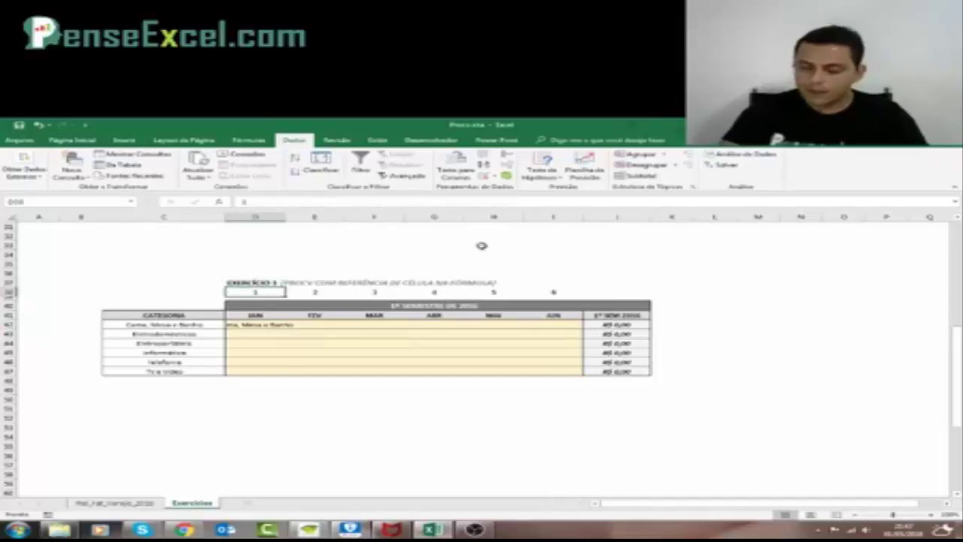
type("2")
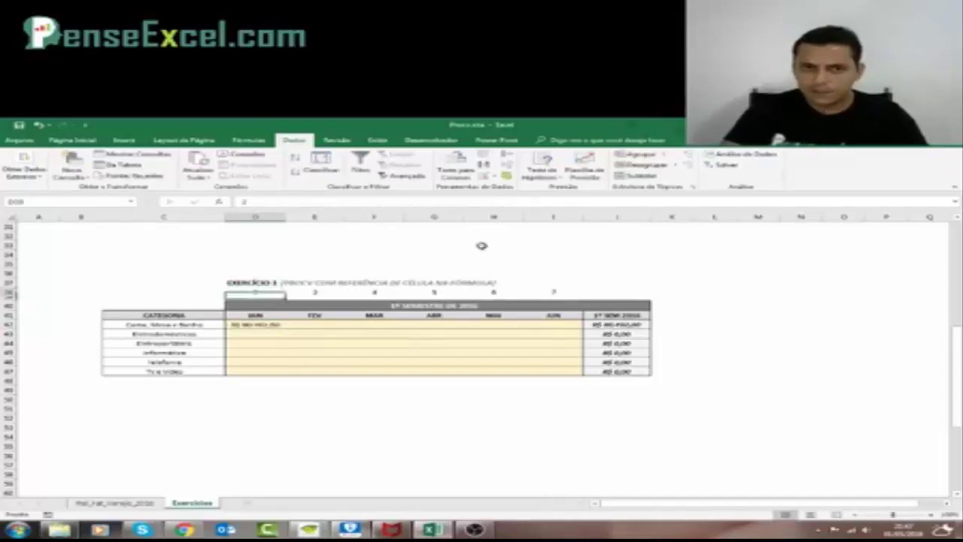
key("ctrl+Return")
left_click(313, 292)
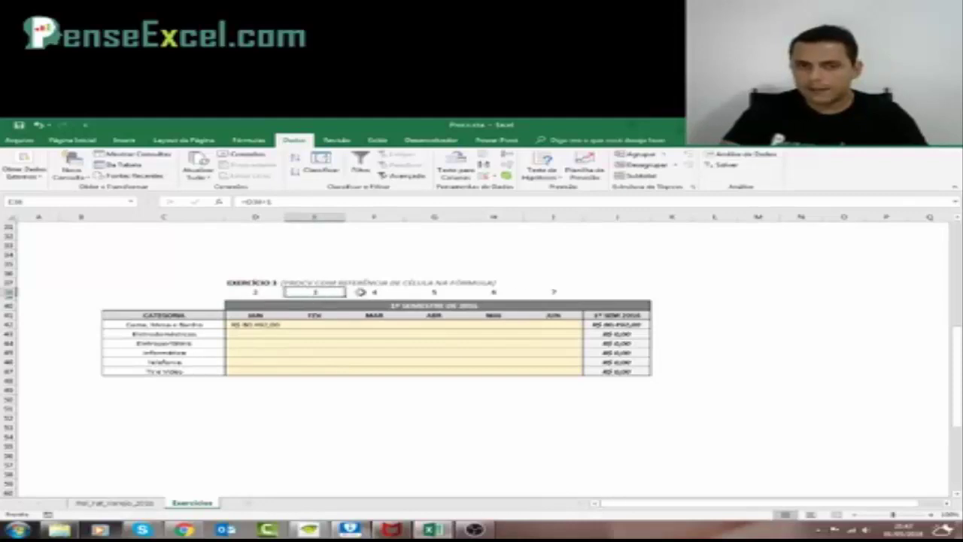
Copy the PROCV formula in D42 and paste only formulas across the January to June range D42:I47
left_click(254, 324)
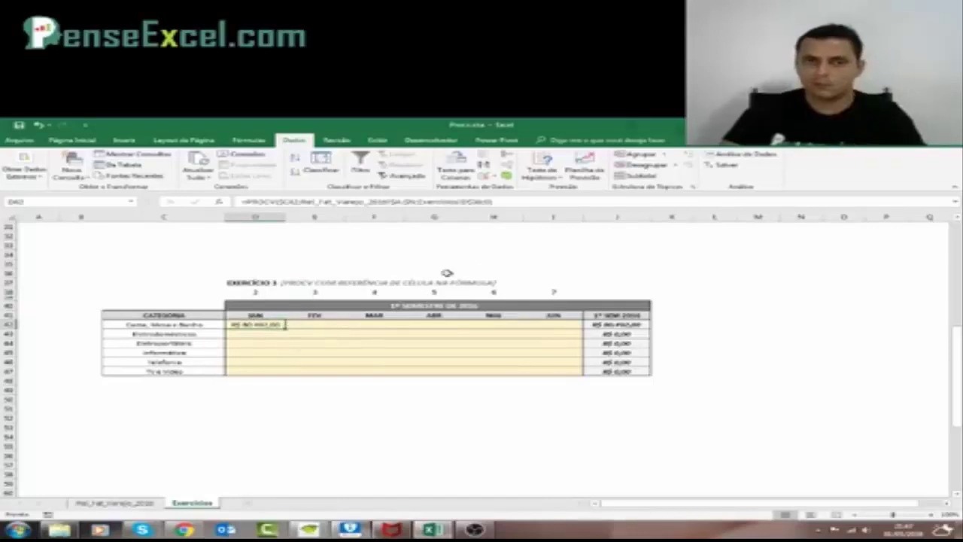
key("ctrl+c")
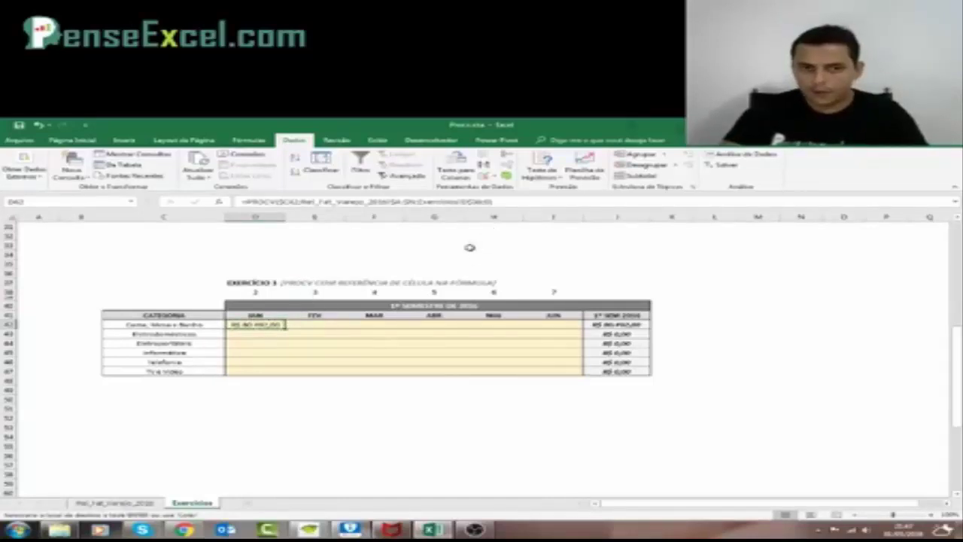
left_click_drag(270, 324, 550, 370)
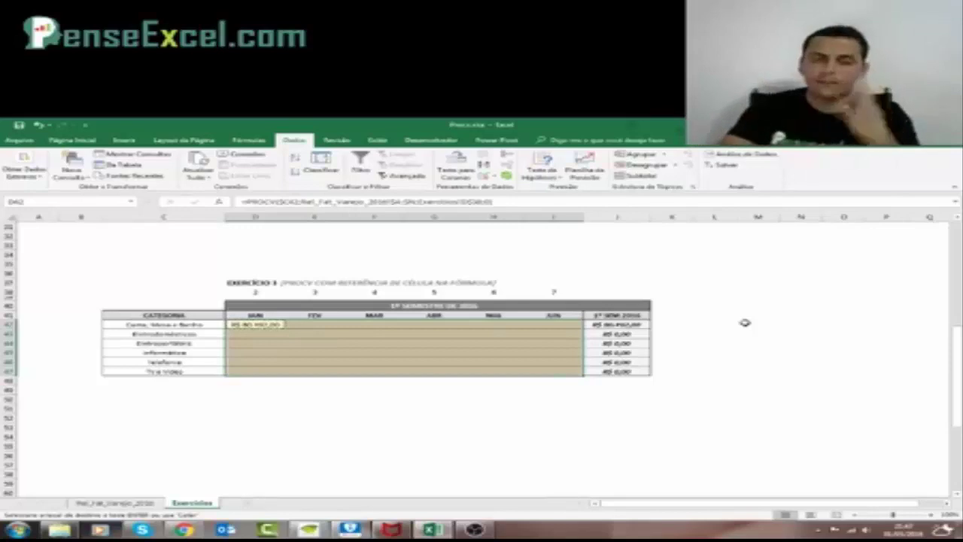
right_click(314, 332)
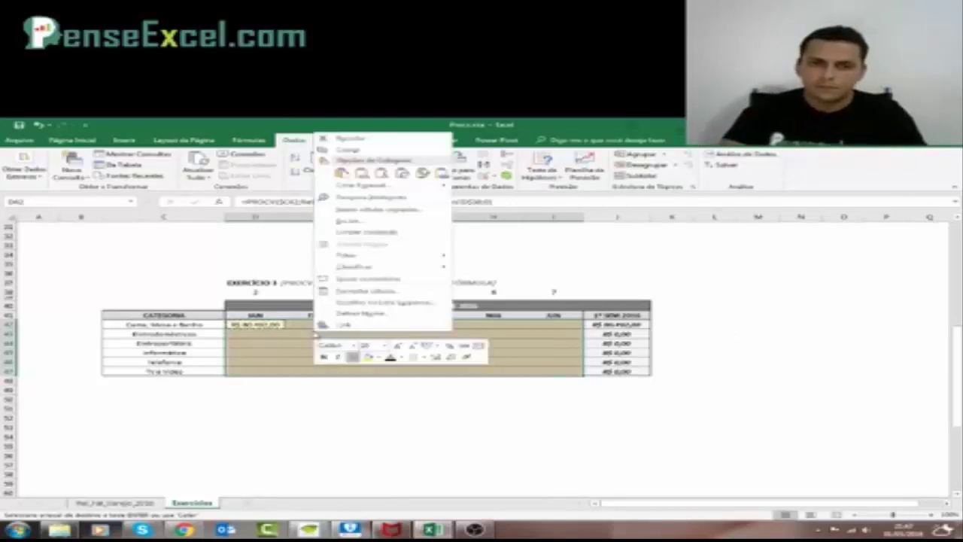
left_click(407, 188)
left_click(257, 157)
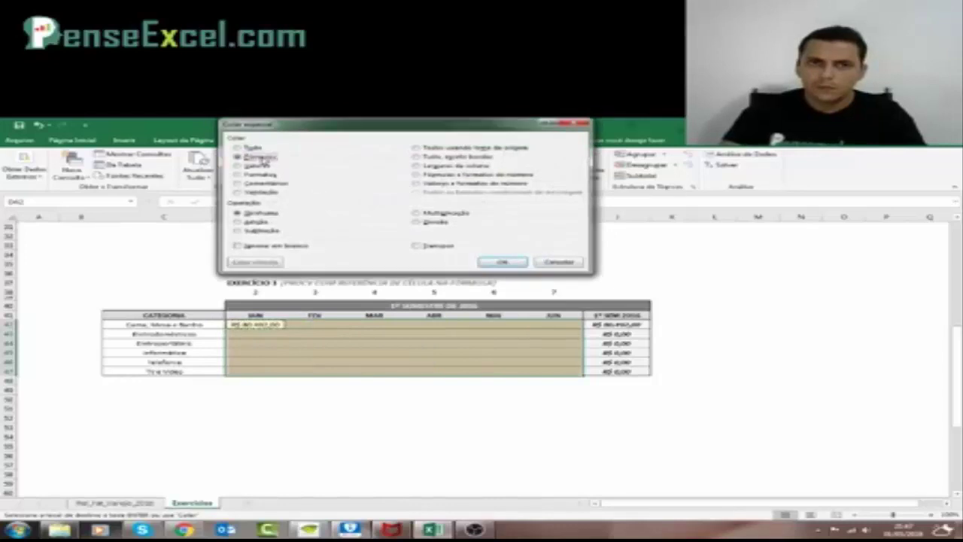
left_click(510, 264)
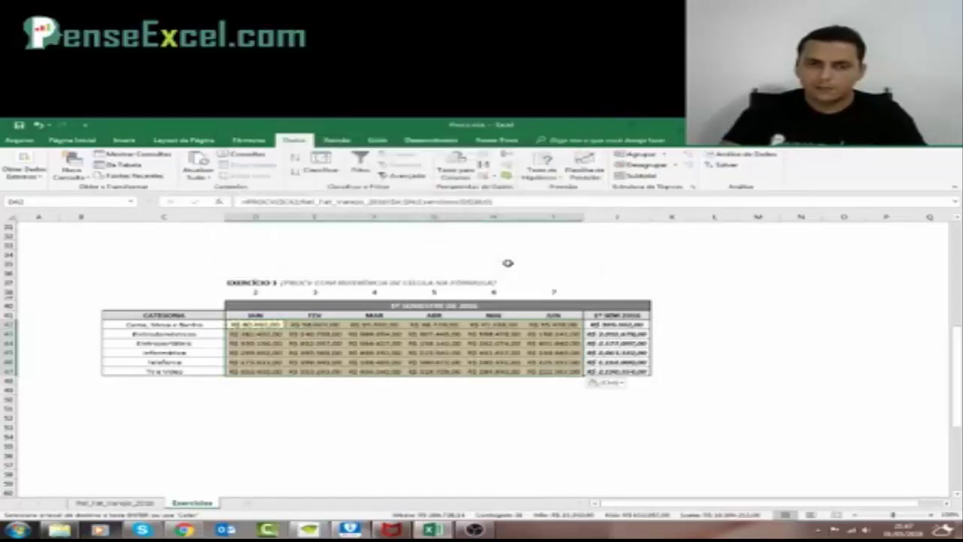
Review the filled first-semester values in D42:I47 against the category list in C42:C47
left_click(368, 343)
left_click_drag(261, 325, 556, 371)
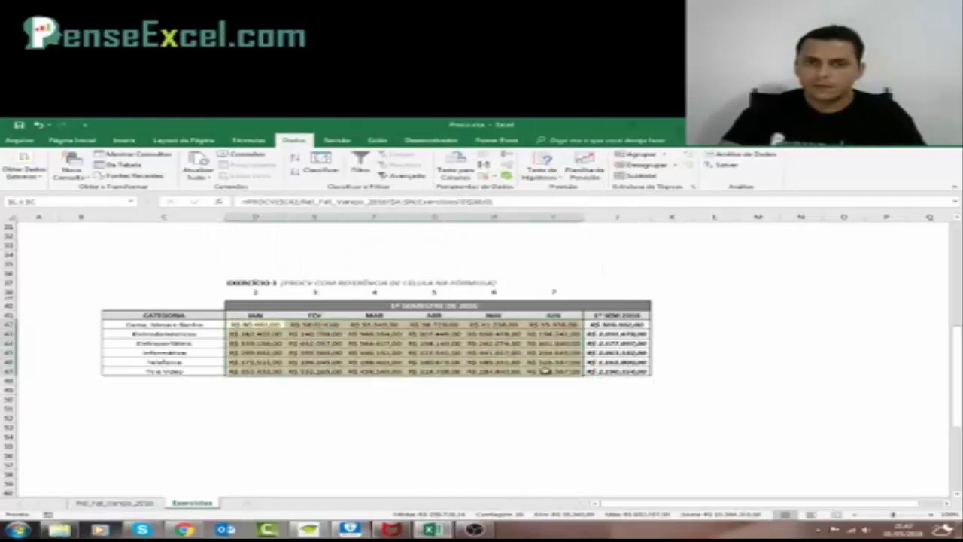
left_click(310, 324)
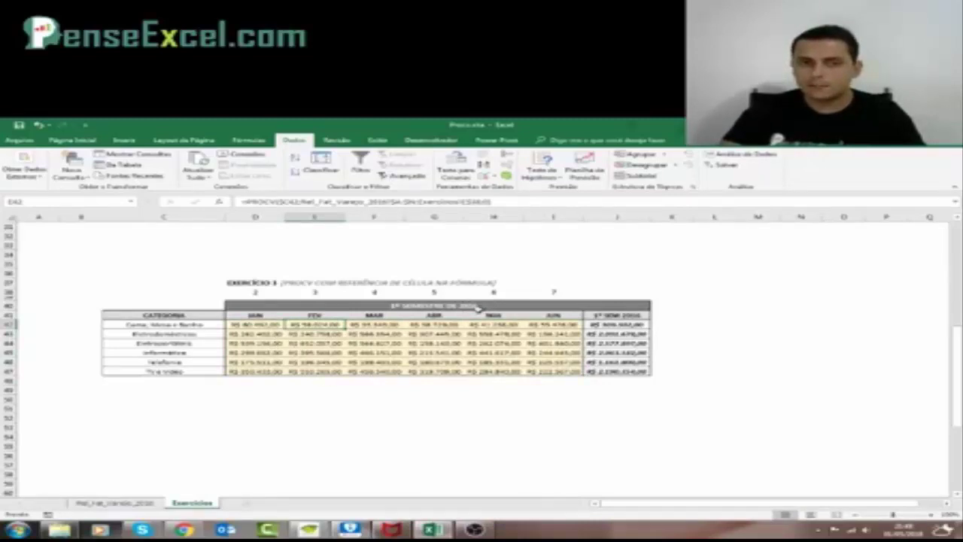
left_click_drag(149, 326, 153, 372)
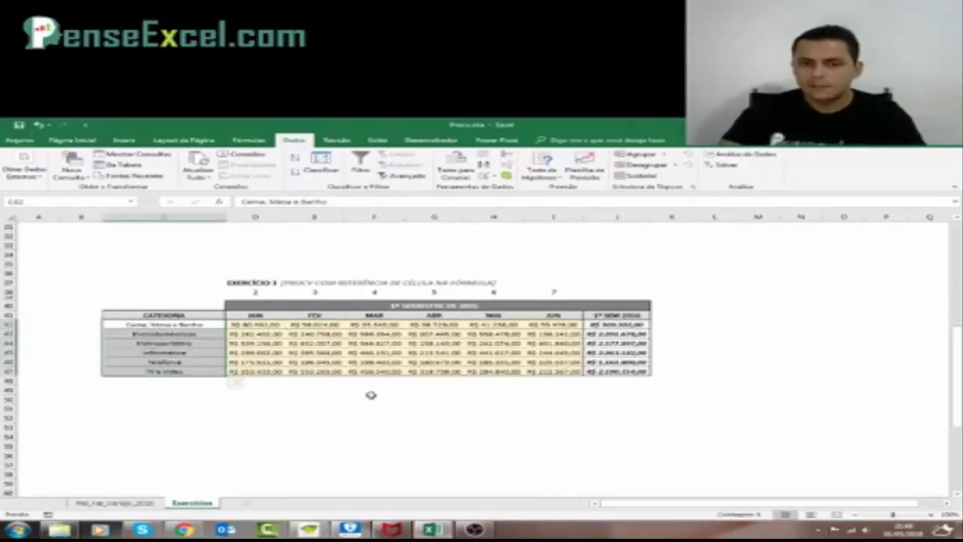
left_click(154, 321)
left_click(160, 370)
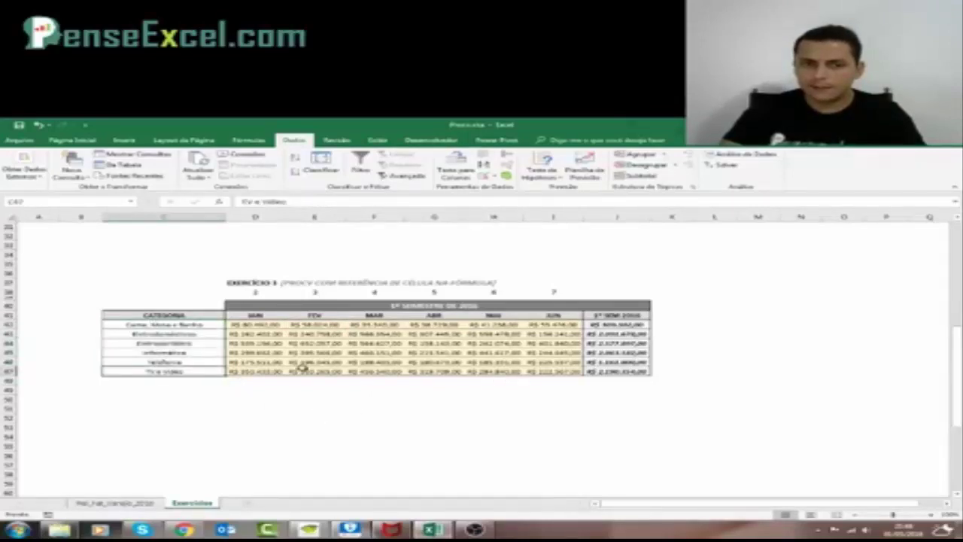
left_click(243, 324)
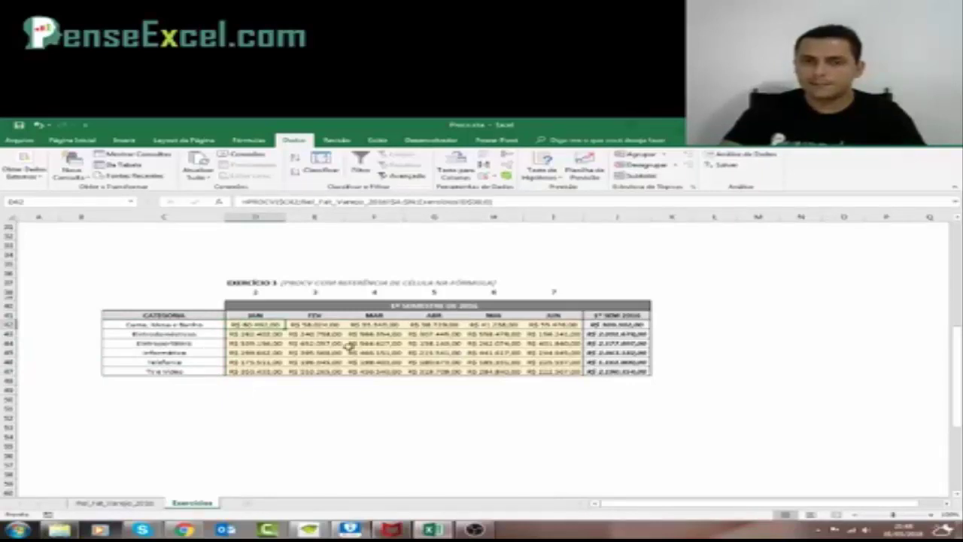
Inspect the formulas of several cells in the Exercício 3 table to check their category and column-index references
left_click(447, 343)
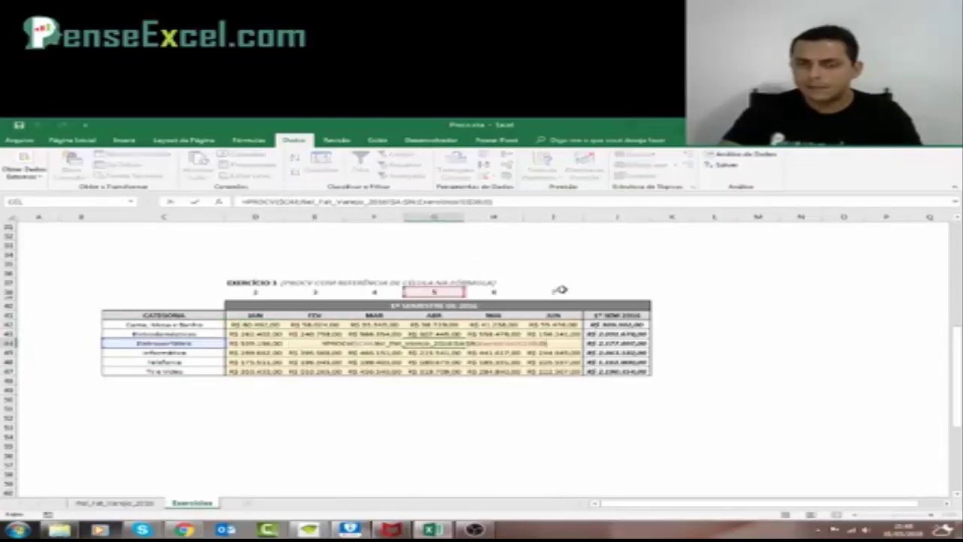
key("Right")
key("F2")
key("Escape")
key("Down")
key("Down")
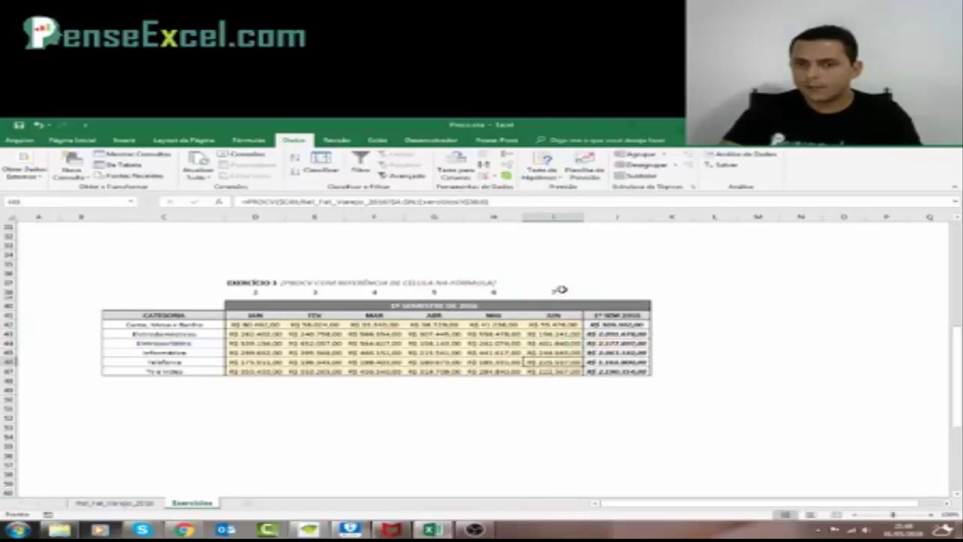
key("F2")
key("Escape")
key("Left")
key("F2")
key("Escape")
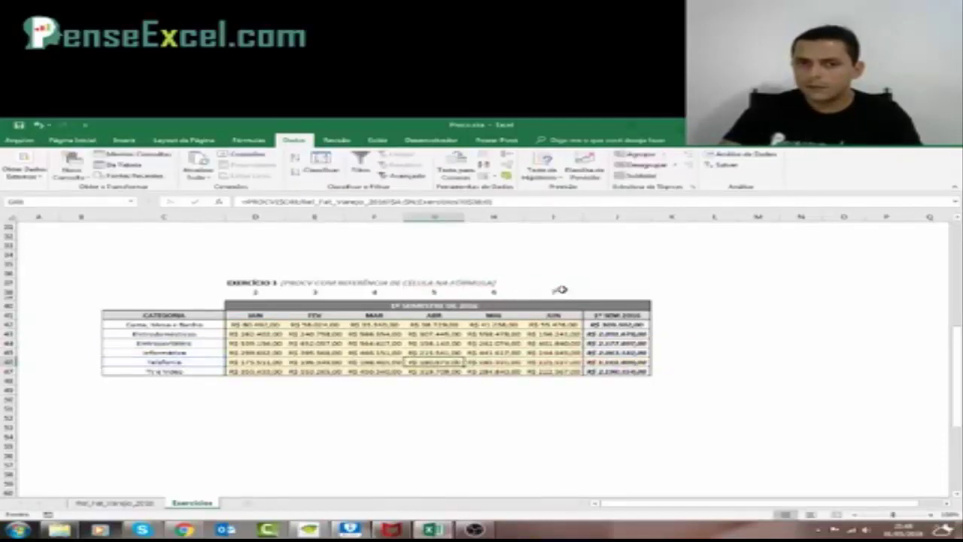
key("Left")
key("F2")
key("Escape")
key("Left")
key("F2")
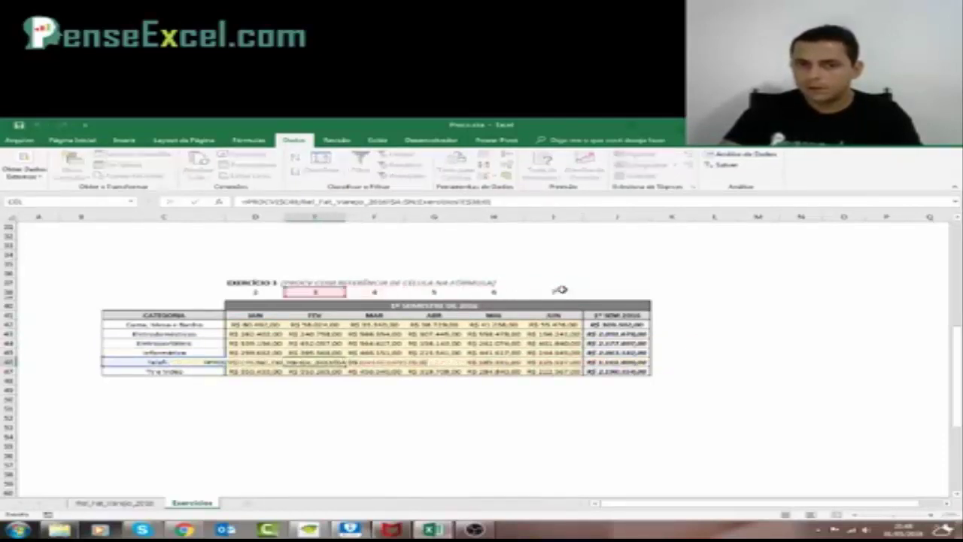
key("Escape")
key("Left")
key("F2")
key("Escape")
key("Down")
key("F2")
key("Escape")
key("Right")
key("F2")
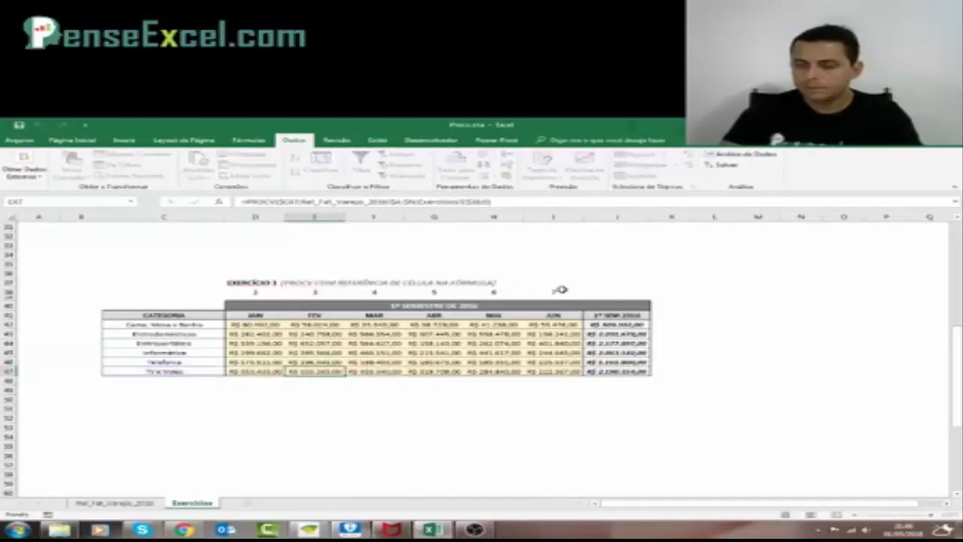
key("Escape")
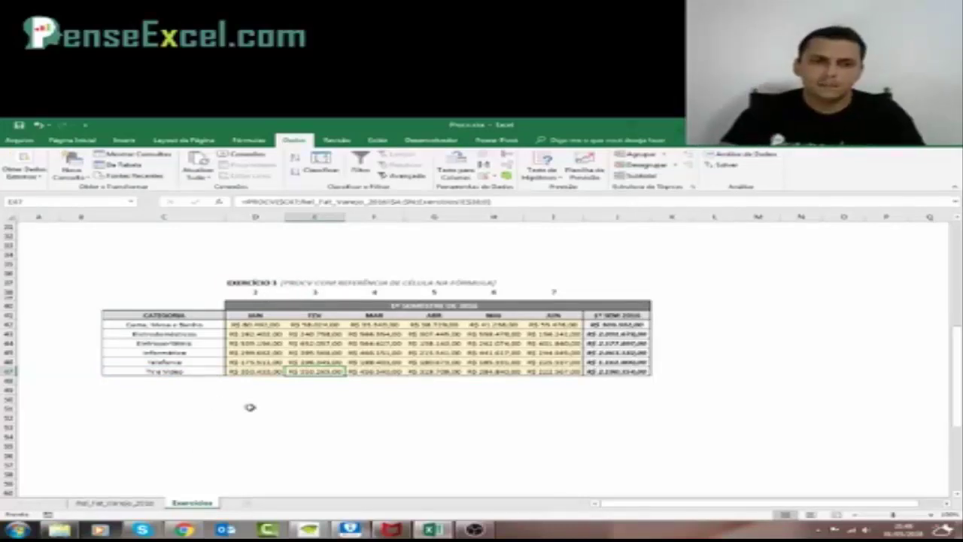
Go to the Exercício 4 (SEERRO + PROCV) table and examine its category names in column C
scroll(249, 404, "down", 10)
scroll(253, 405, "down", 2)
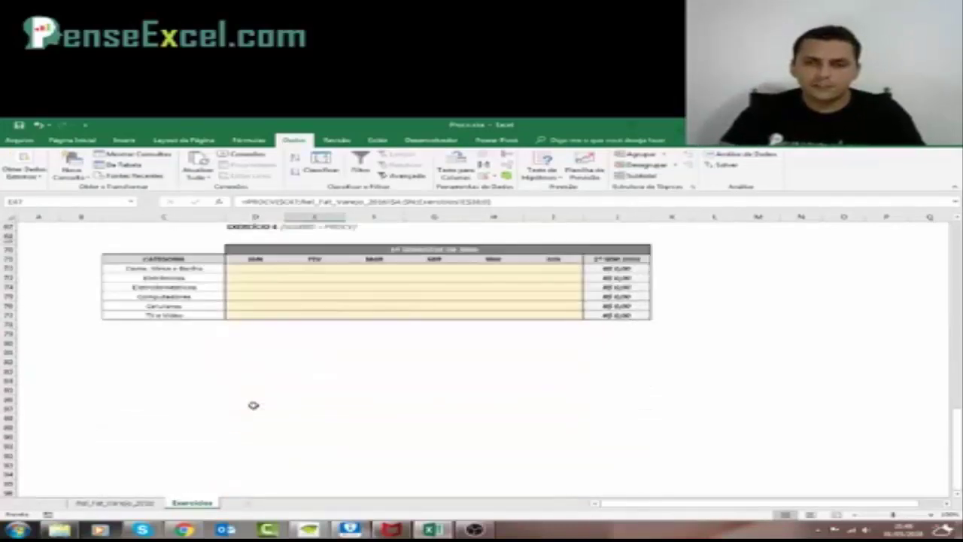
scroll(254, 408, "up", 2)
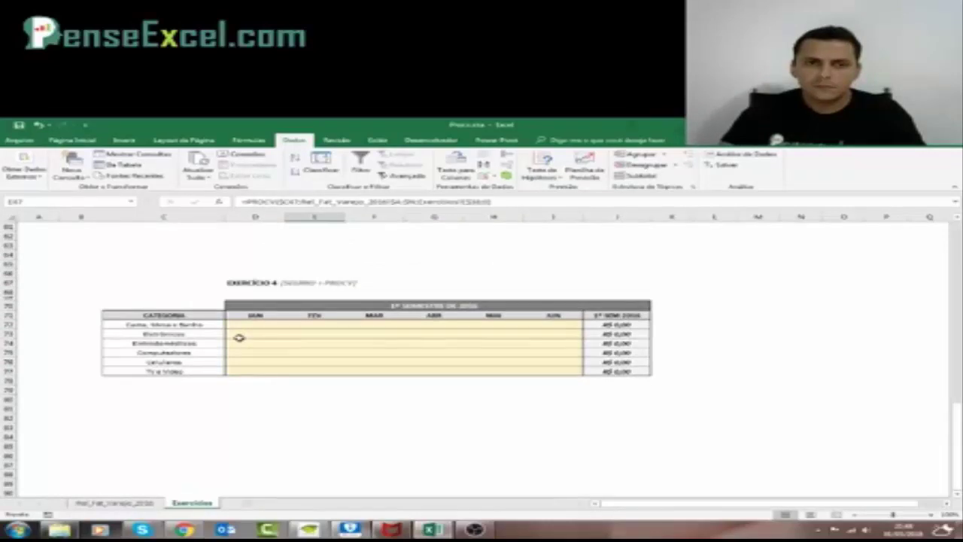
left_click(242, 326)
scroll(301, 332, "down", 1)
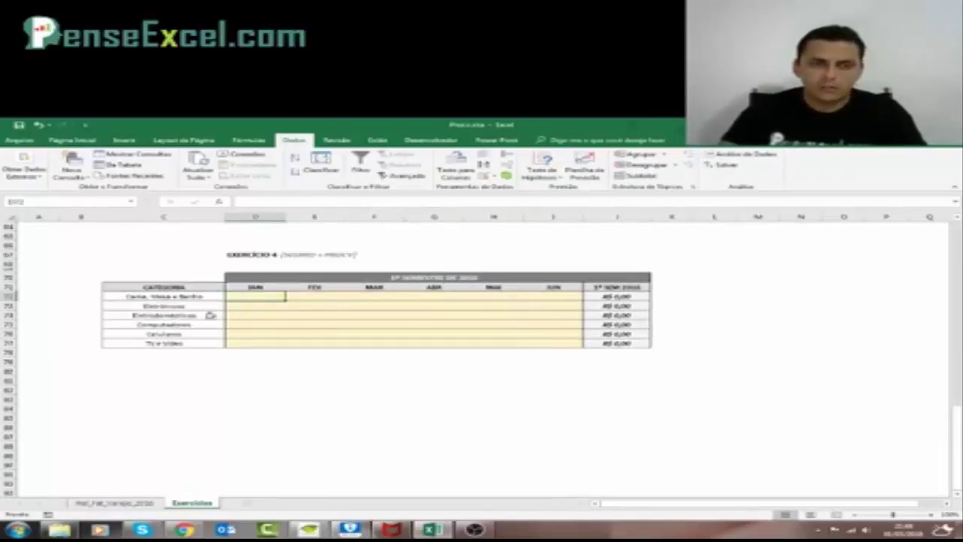
left_click(187, 316)
left_click(188, 334)
left_click(188, 344)
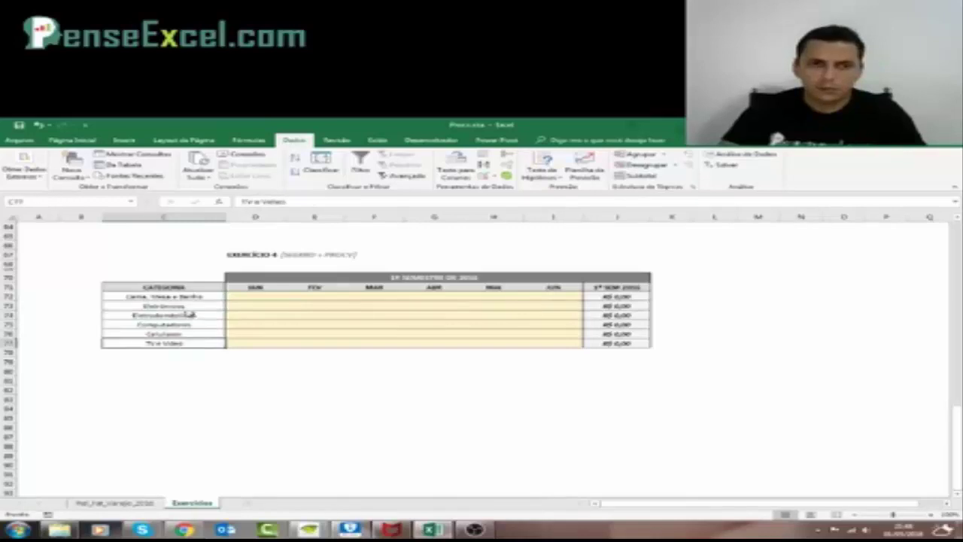
left_click(189, 307)
Compare the Exercício 4 categories, such as Eletrônicos, Computadores and Celulares, with the category list on the Rel_Fat_Varejo_2016 sheet
left_click(115, 502)
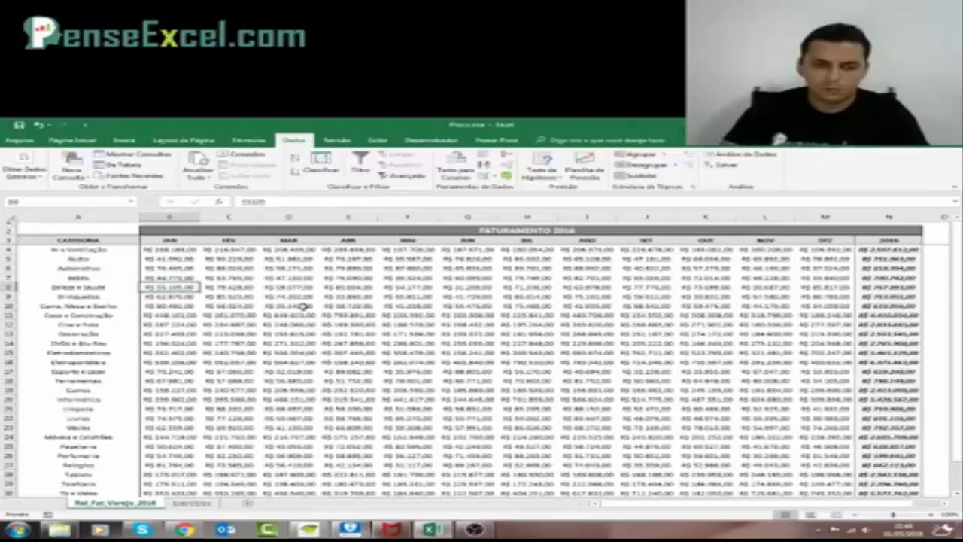
left_click(192, 502)
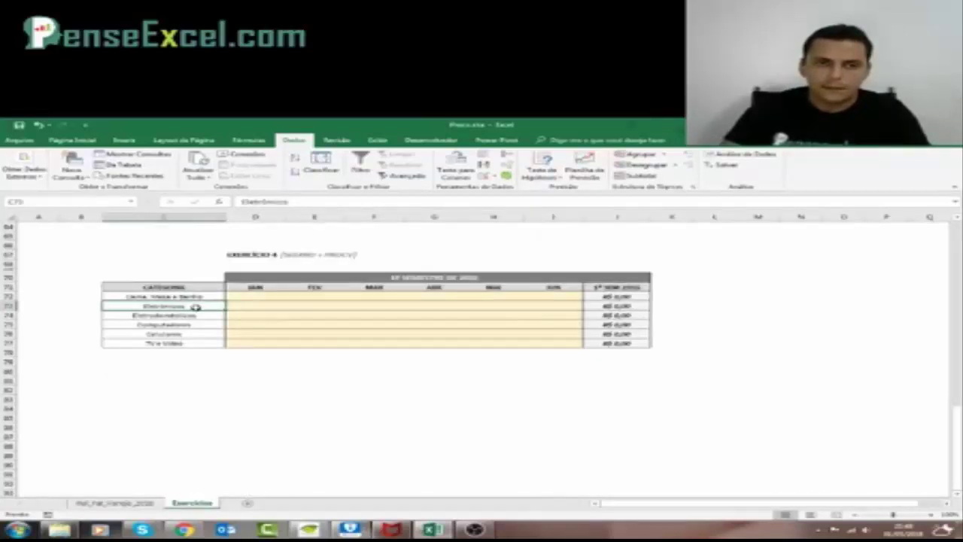
left_click(179, 324)
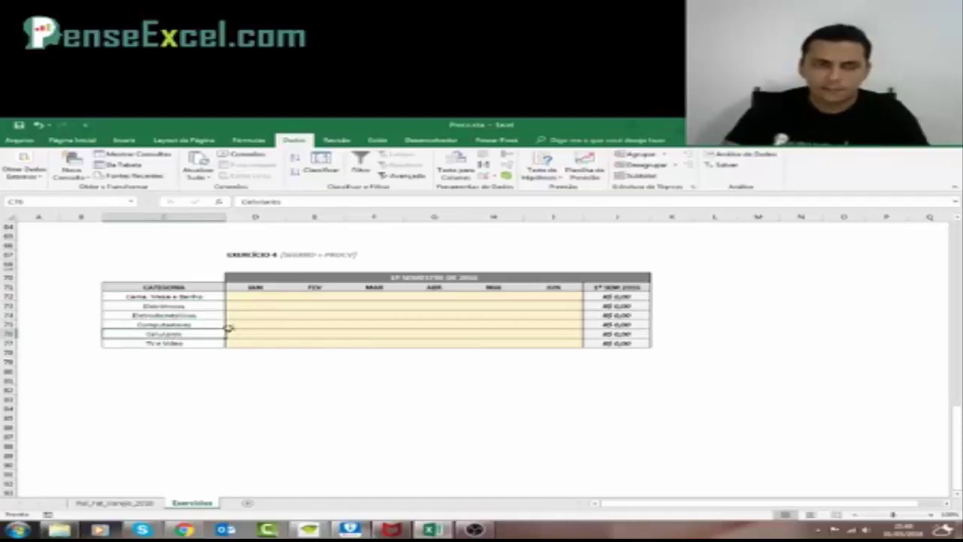
left_click(128, 504)
left_click(192, 503)
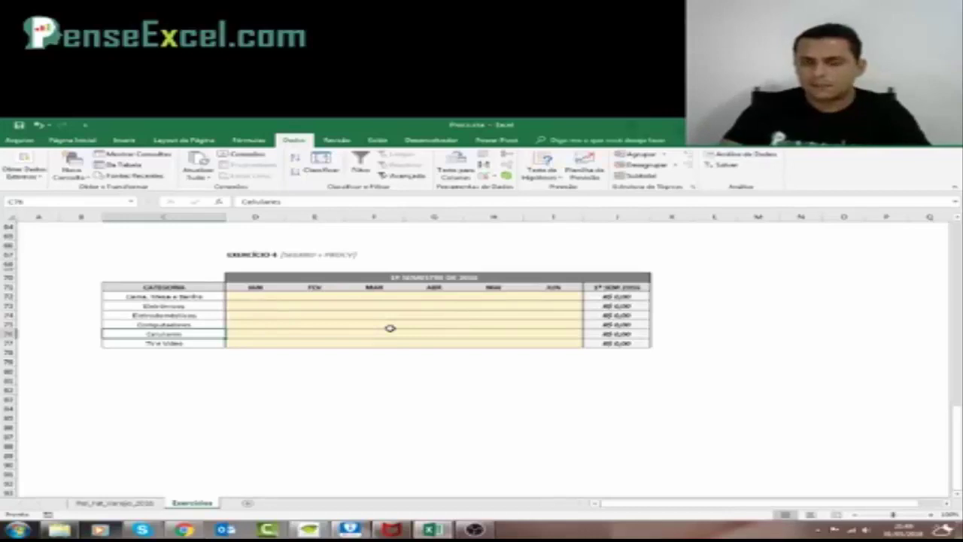
left_click(117, 503)
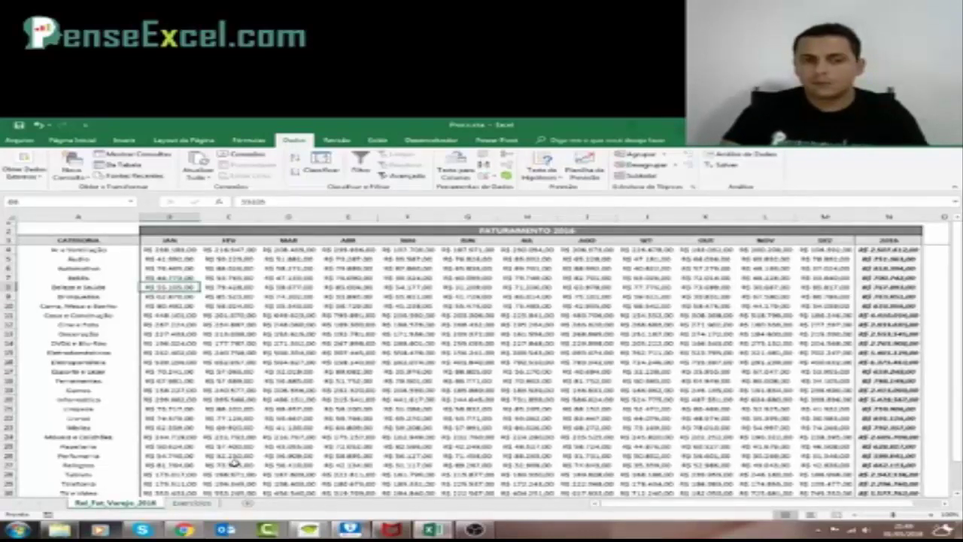
left_click(192, 503)
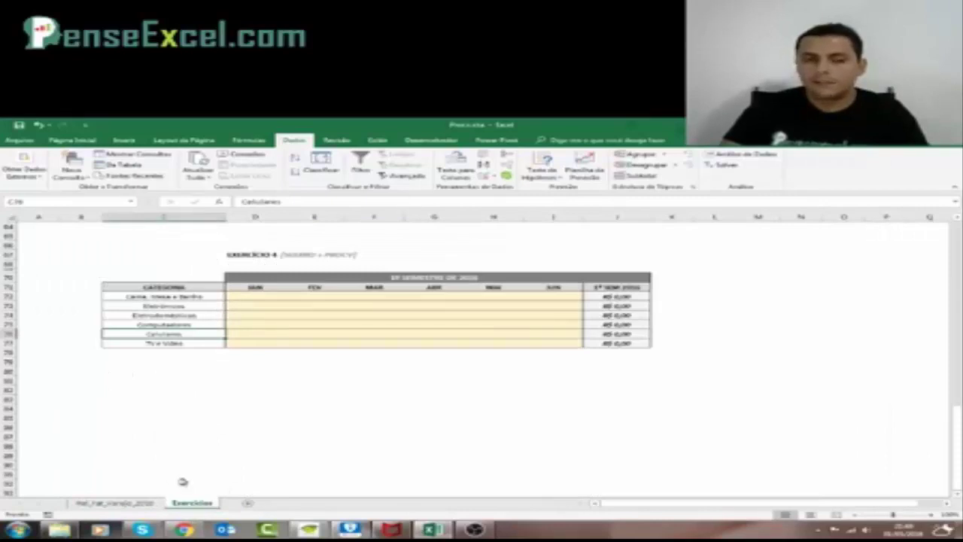
left_click(117, 503)
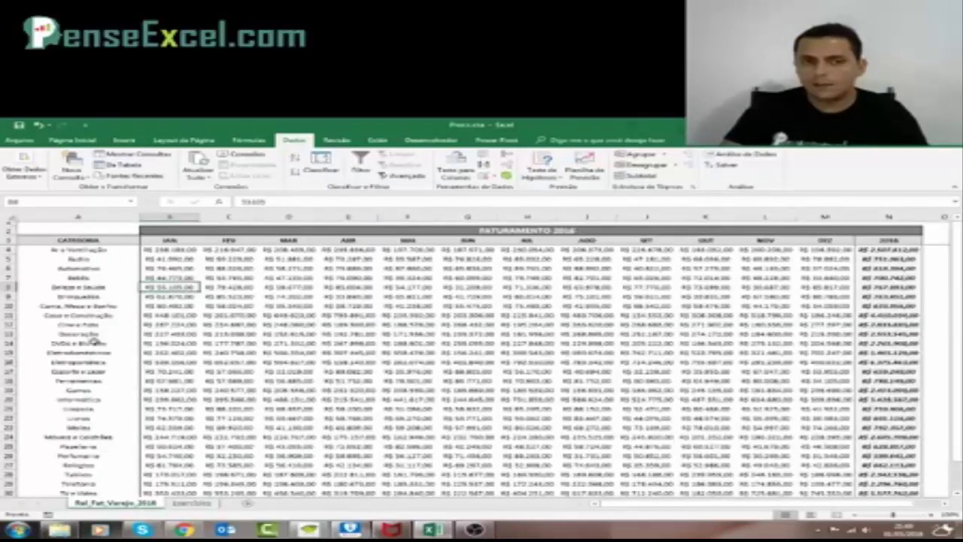
Start a PROCV formula in D72 of the Exercício 4 table with C72 as the lookup value
left_click(192, 503)
left_click(233, 298)
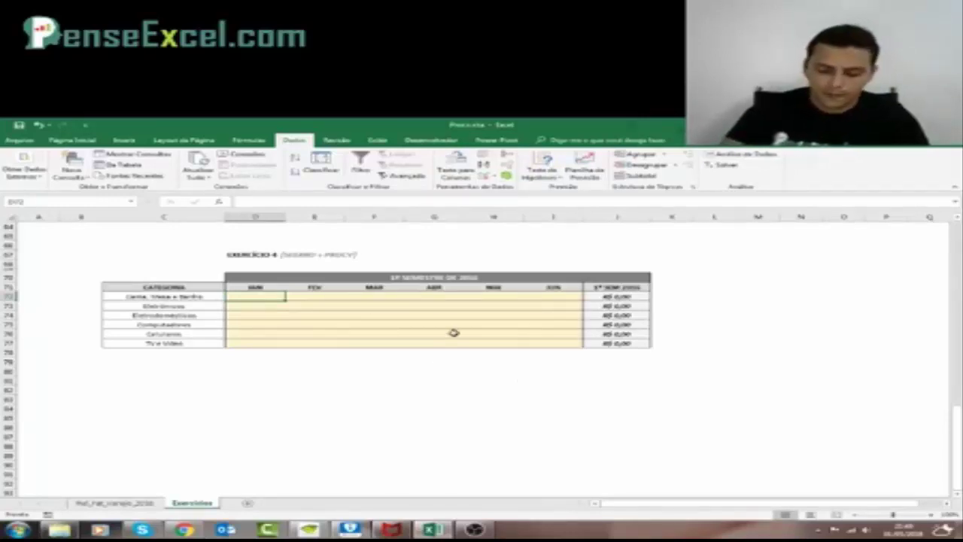
type("=procv(")
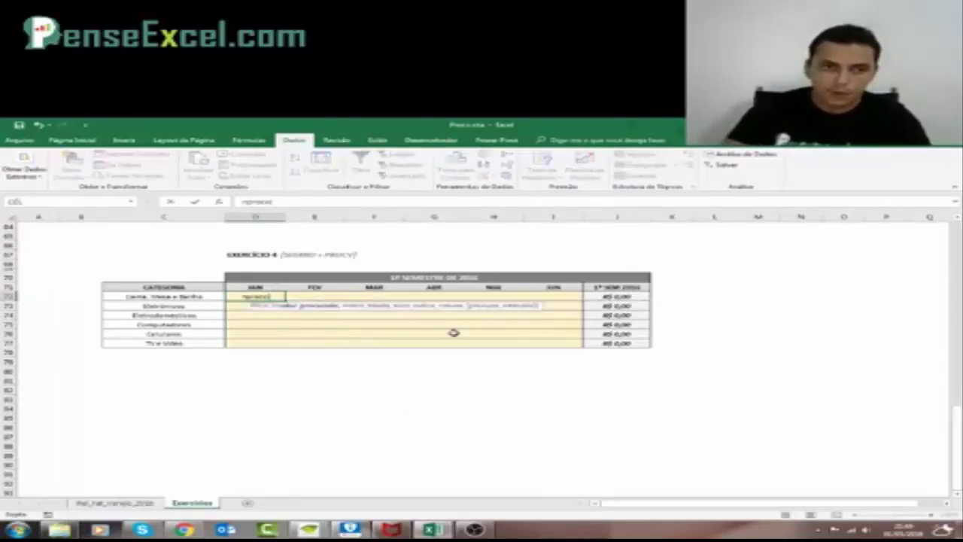
key("Left")
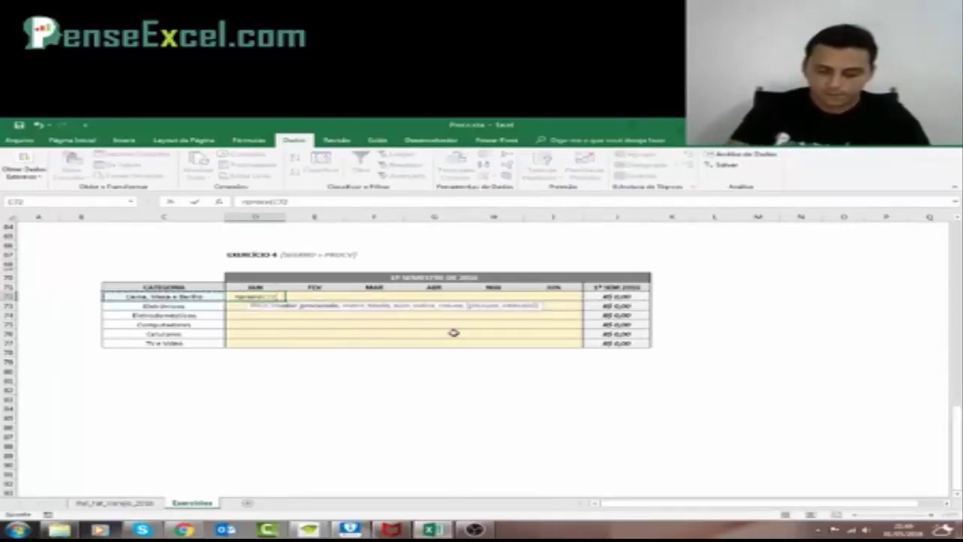
type(";")
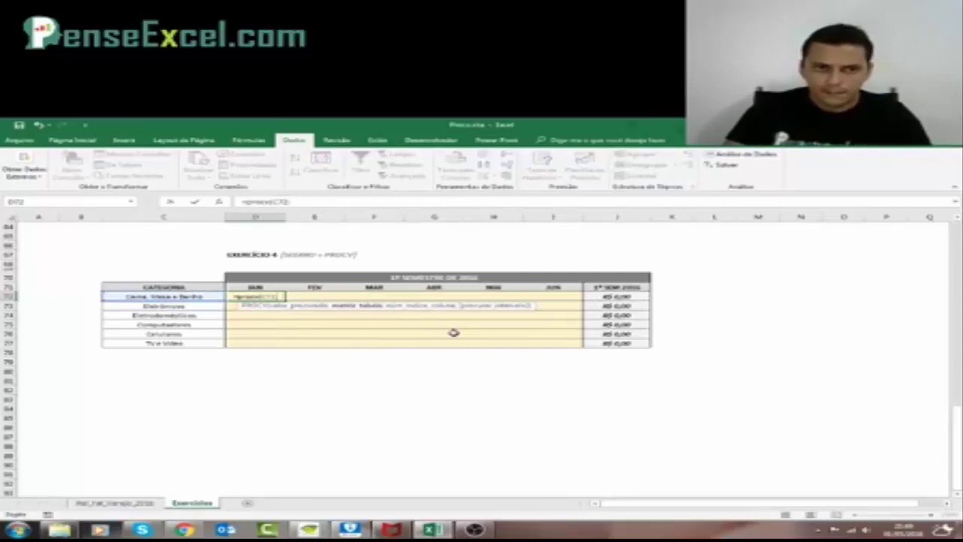
Give the PROCV the table columns $A:$N of the Rel_Fat_Varejo_2016 sheet, column index 2 and exact match 0
key("ctrl+Page_Up")
key("ctrl+space")
key("shift+Right")
key("shift+Right")
key("shift+Right")
key("shift+Right")
key("shift+Right")
key("shift+Right")
key("shift+Right")
key("shift+Right")
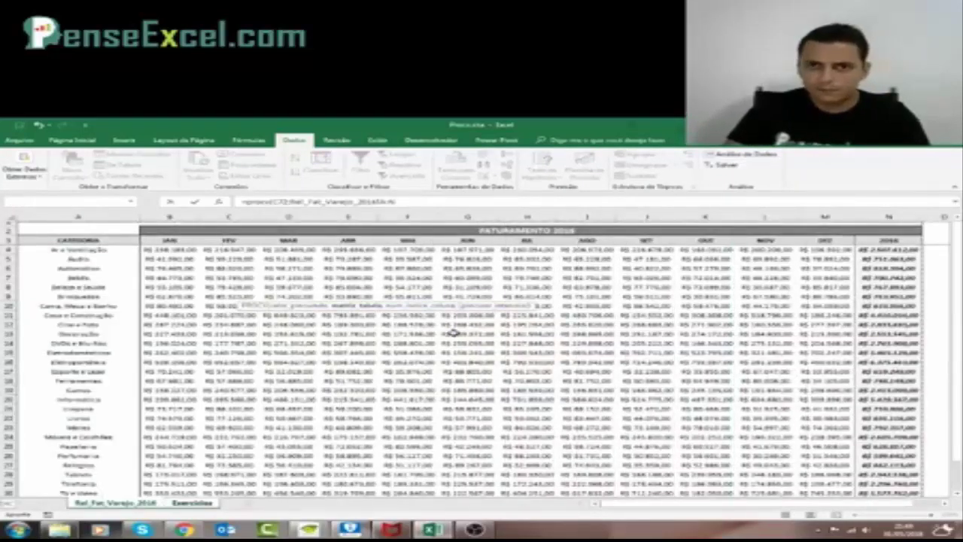
type(";")
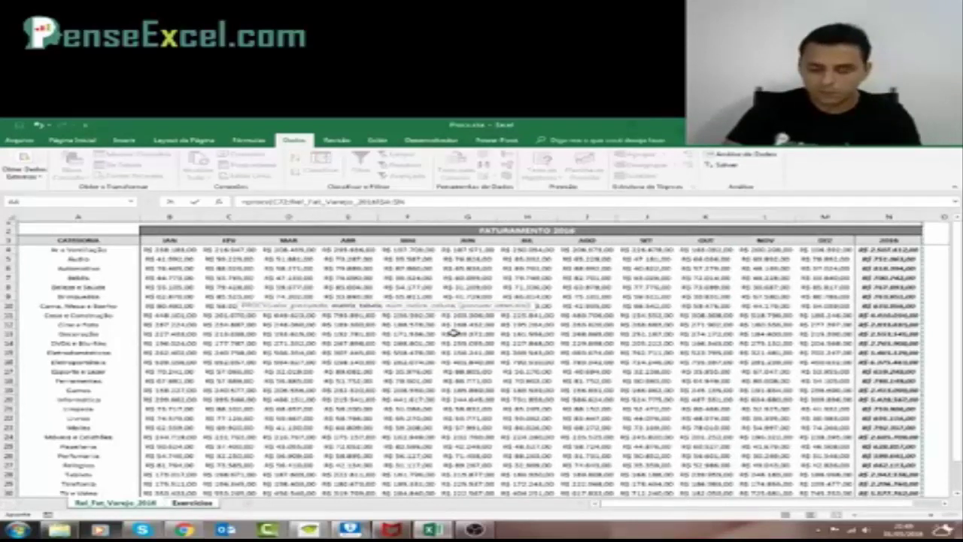
type("2;0)")
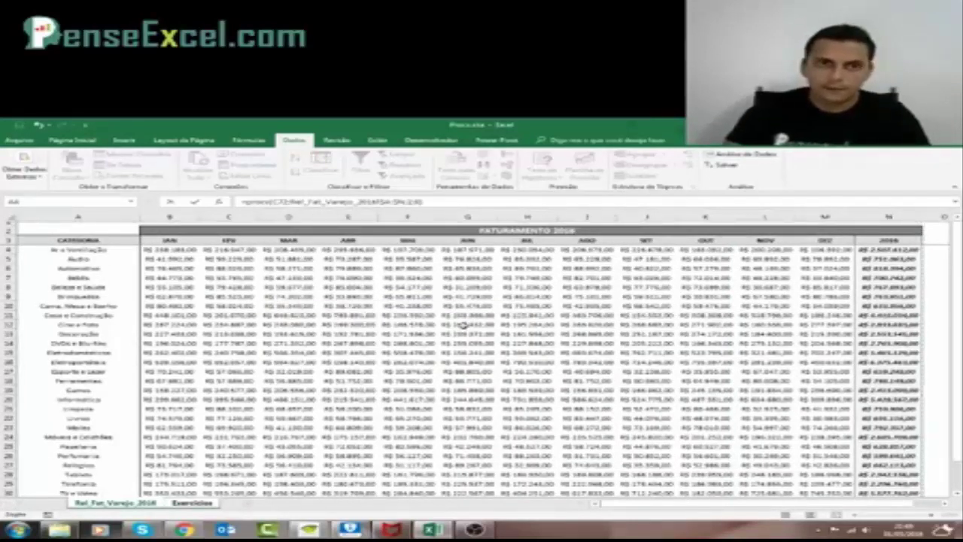
Anchor the lookup value's column as $C72 in the PROCV and enter the formula
left_click(281, 202)
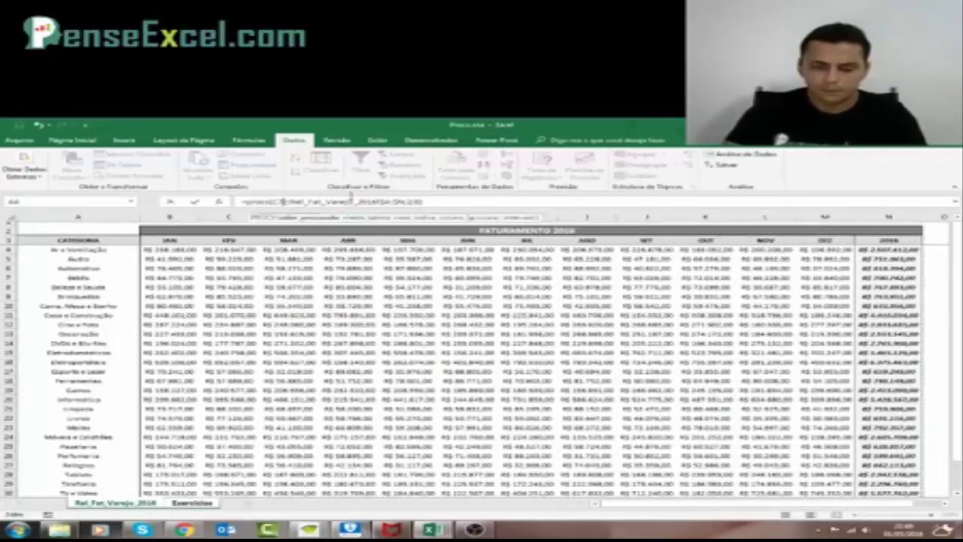
key("shift+Right")
key("shift+Right")
key("shift+Right")
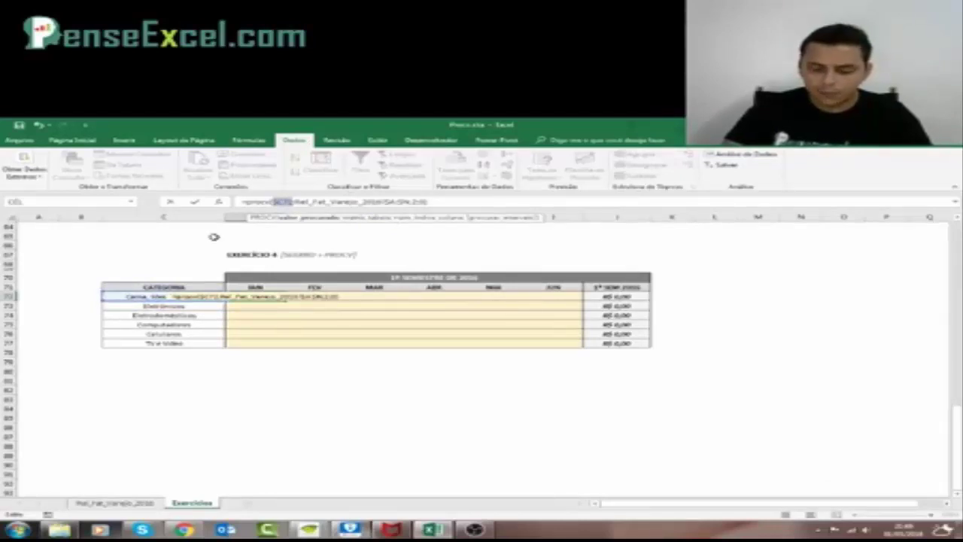
key("Return")
Copy the January PROCV across the Cama, Mesa e Banho row, D72:I72, with Paste Special
key("Up")
key("ctrl+c")
key("shift+Right")
key("shift+Right")
key("shift+Right")
key("shift+Right")
key("shift+Right")
key("shift+Right")
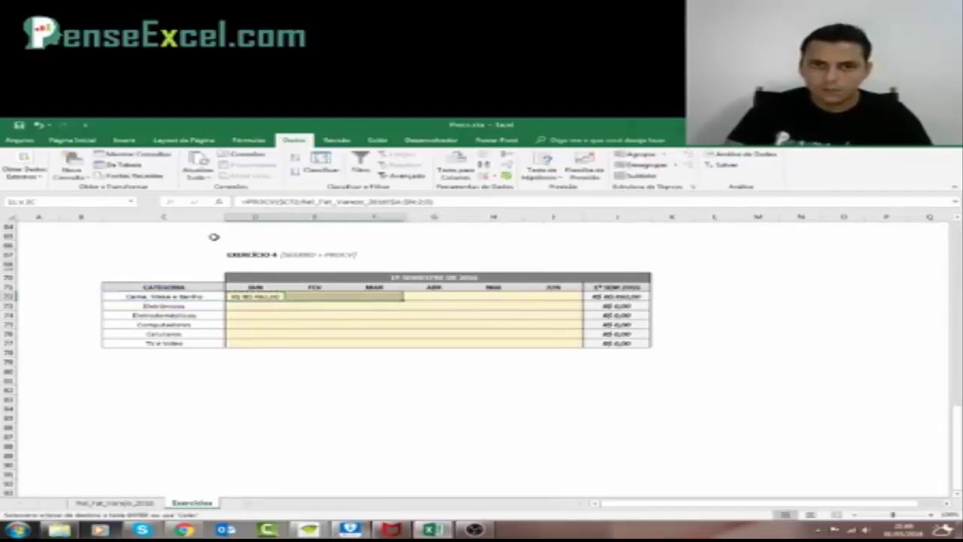
key("Menu")
key("Down")
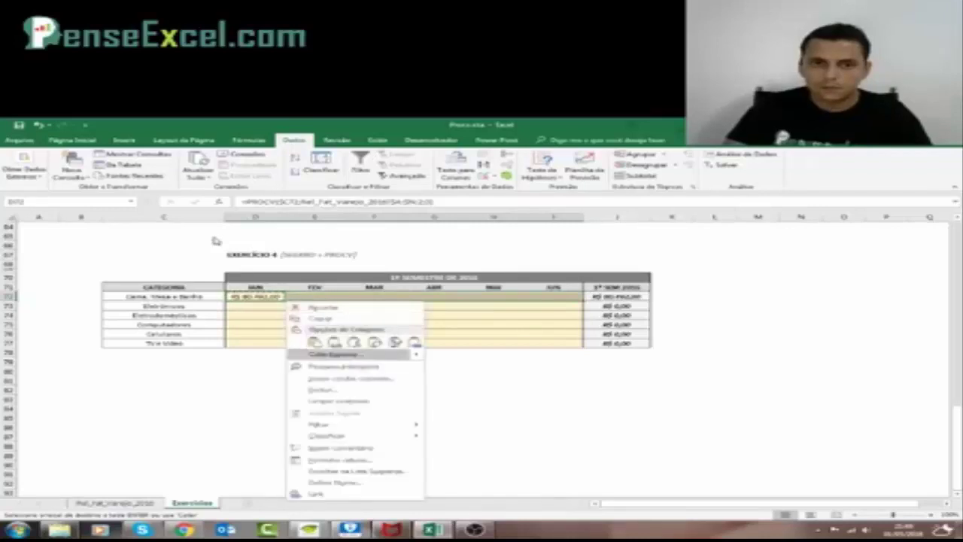
key("Return")
key("Return")
left_click(310, 299)
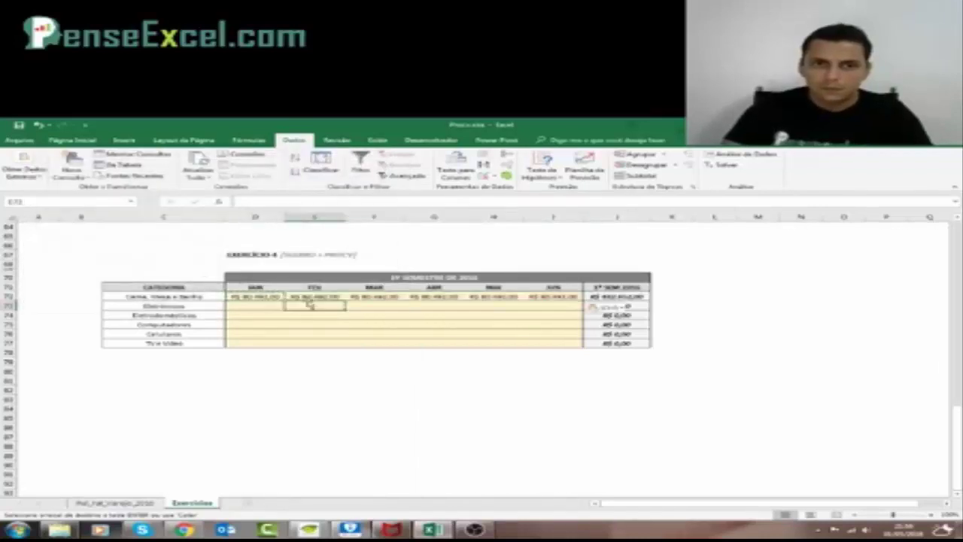
Build a column-index row above the months with 2 in D68 and =D68+1 copied across E68:I68
left_click(241, 290)
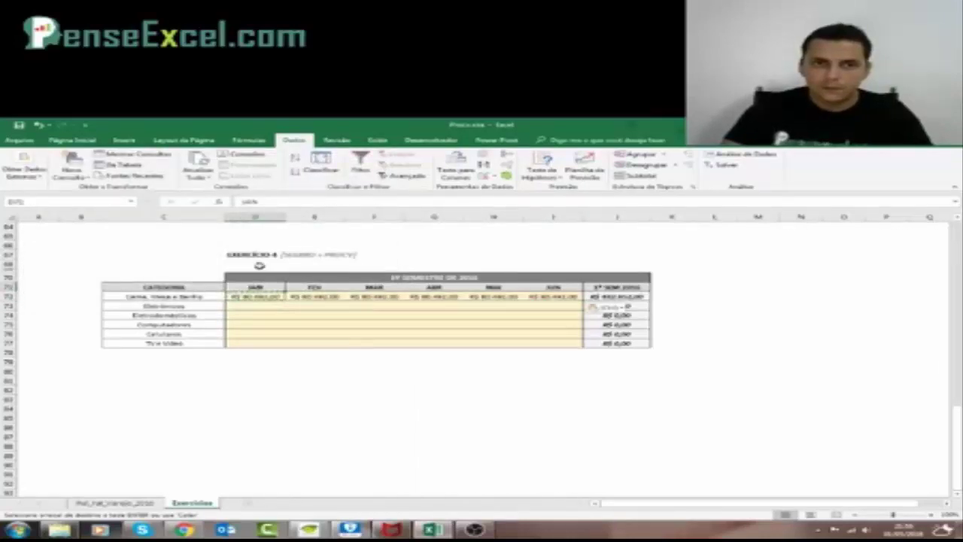
left_click(258, 264)
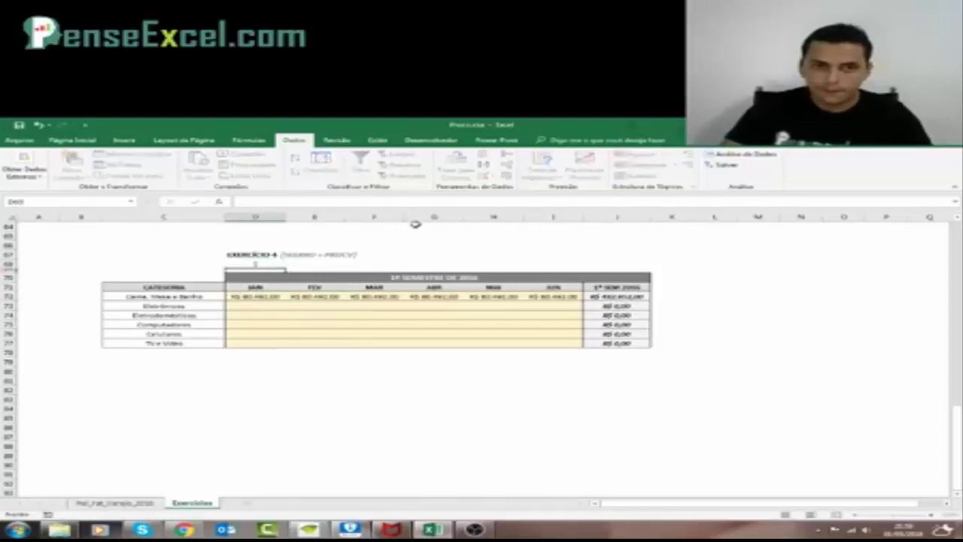
type("=")
key("Right")
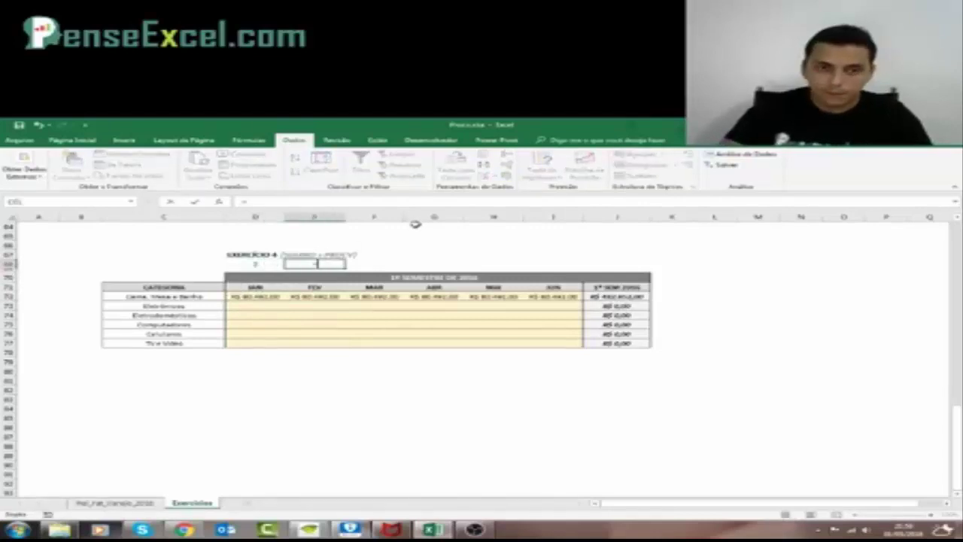
key("shift+Right")
key("ctrl+v")
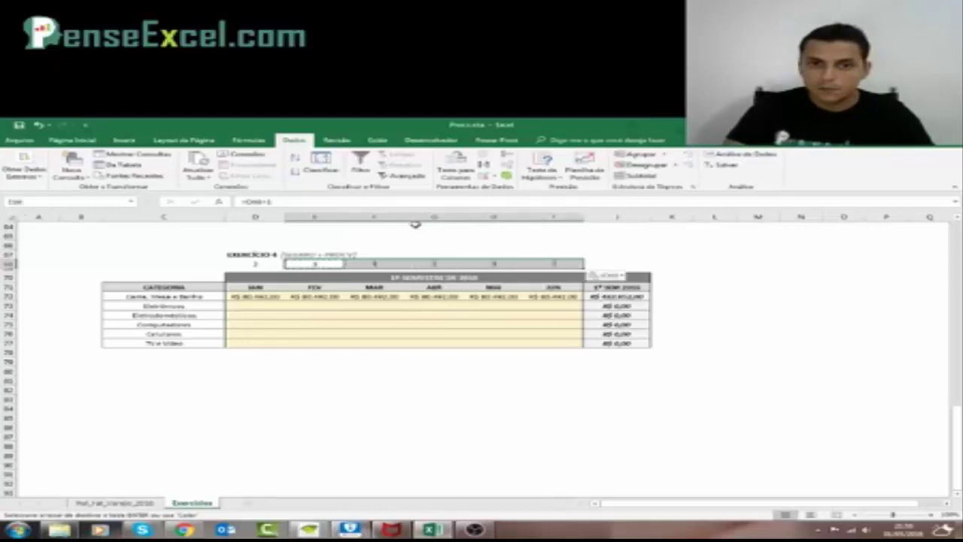
Replace the fixed column index in the D72 PROCV with the row-anchored reference D$68
key("Down")
key("Down")
key("Down")
key("Down")
key("Left")
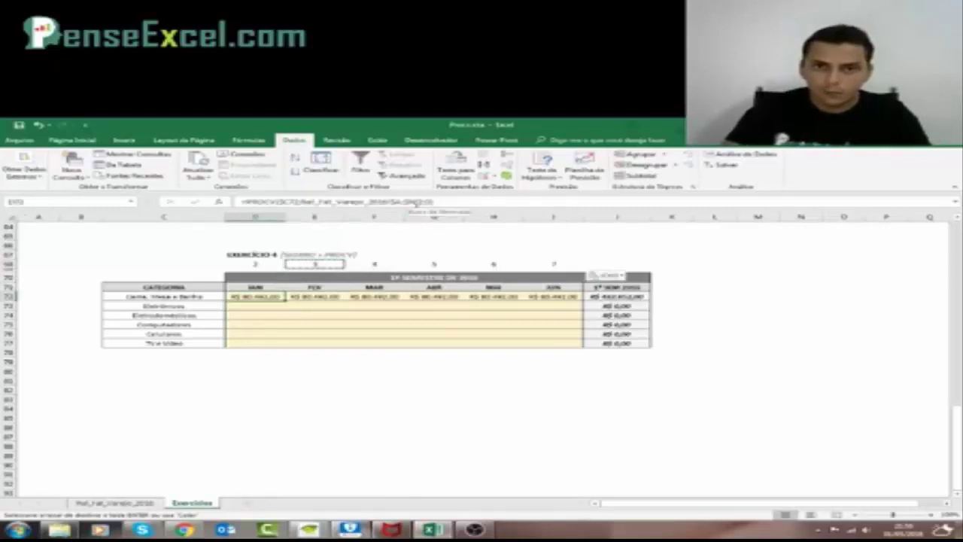
left_click(416, 202)
key("BackSpace")
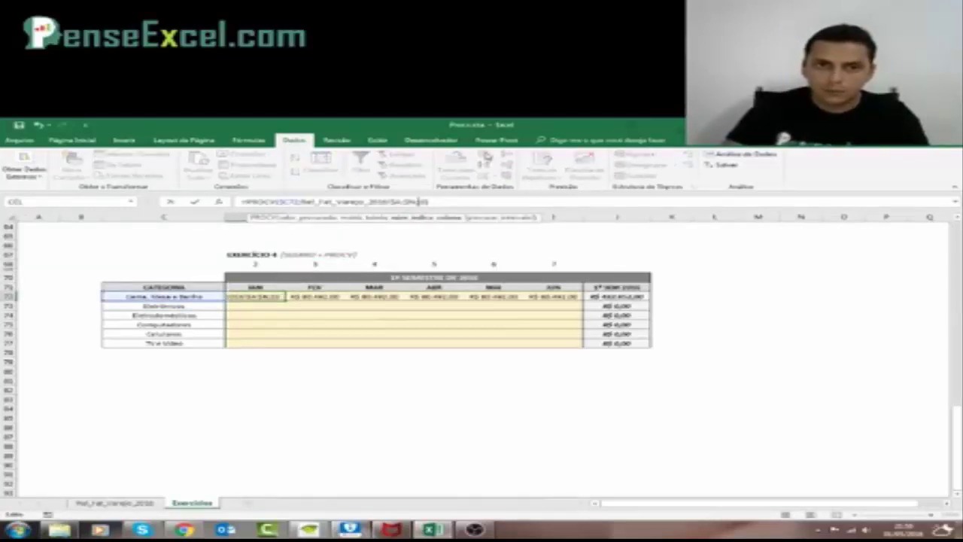
key("F2")
key("Up")
key("Up")
key("Up")
key("Up")
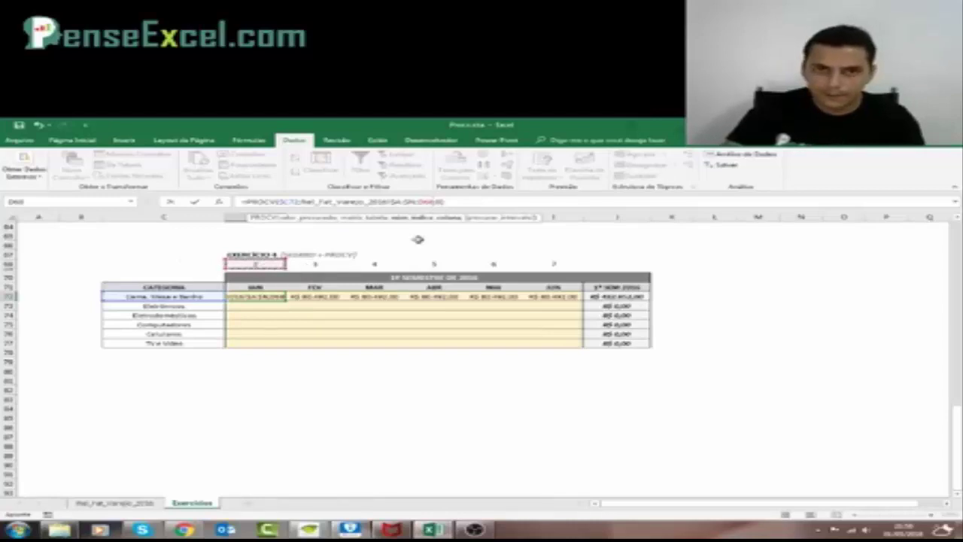
key("F4")
key("F4")
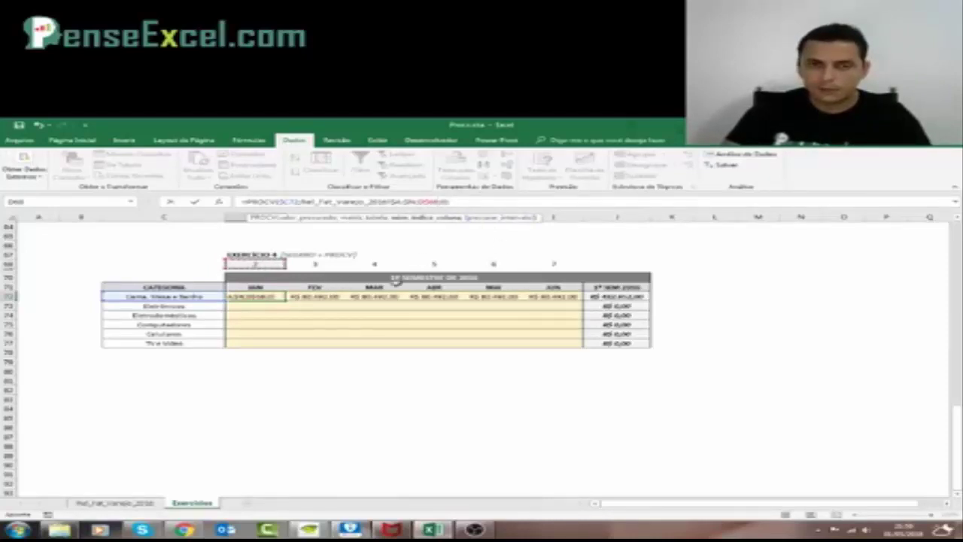
key("ctrl+Return")
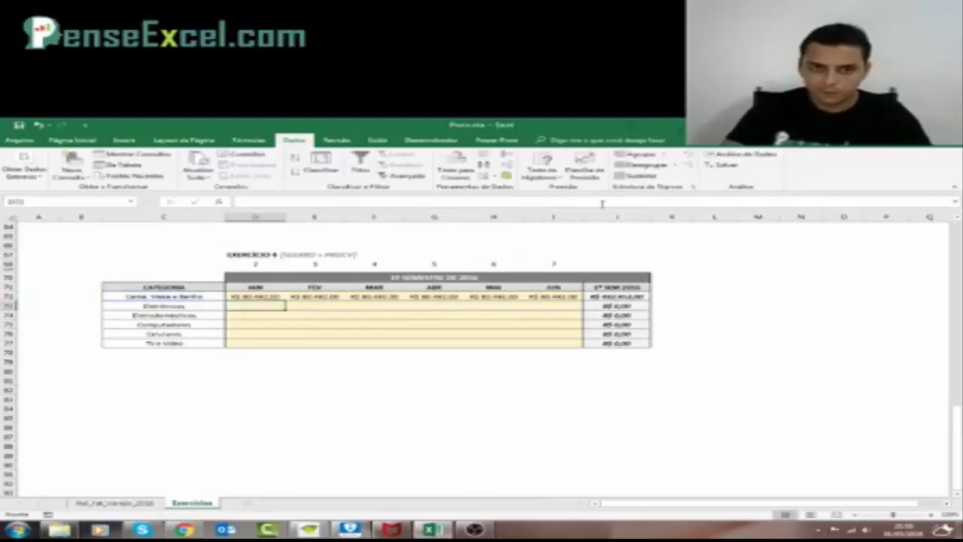
Copy the D72 formula over the whole table range D72:I77 with Paste Special
key("ctrl+c")
key("shift+Right")
key("shift+Right")
key("shift+Right")
key("shift+Right")
key("shift+Right")
key("shift+Down")
key("shift+Down")
key("shift+Down")
key("shift+Down")
key("shift+Down")
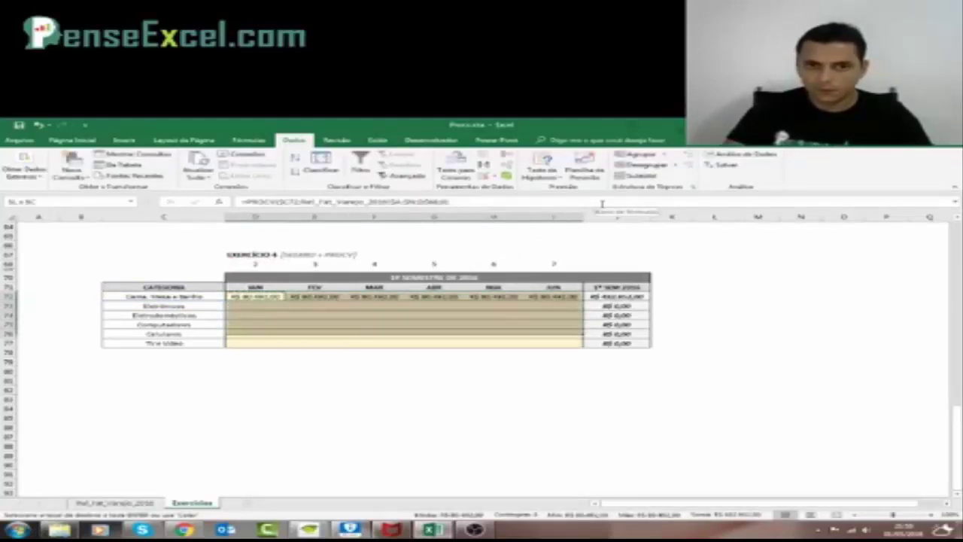
key("shift+F10")
key("Down")
key("Down")
key("Down")
key("Return")
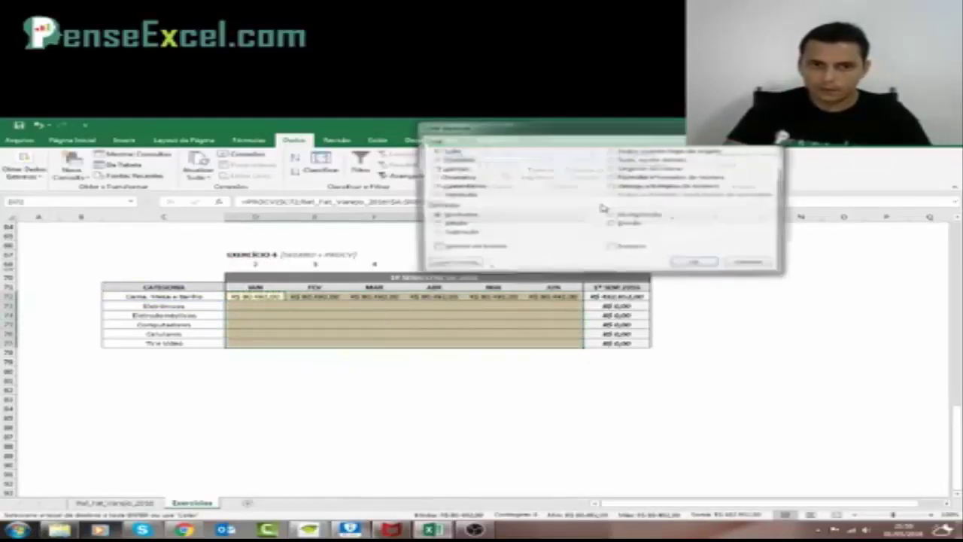
key("Return")
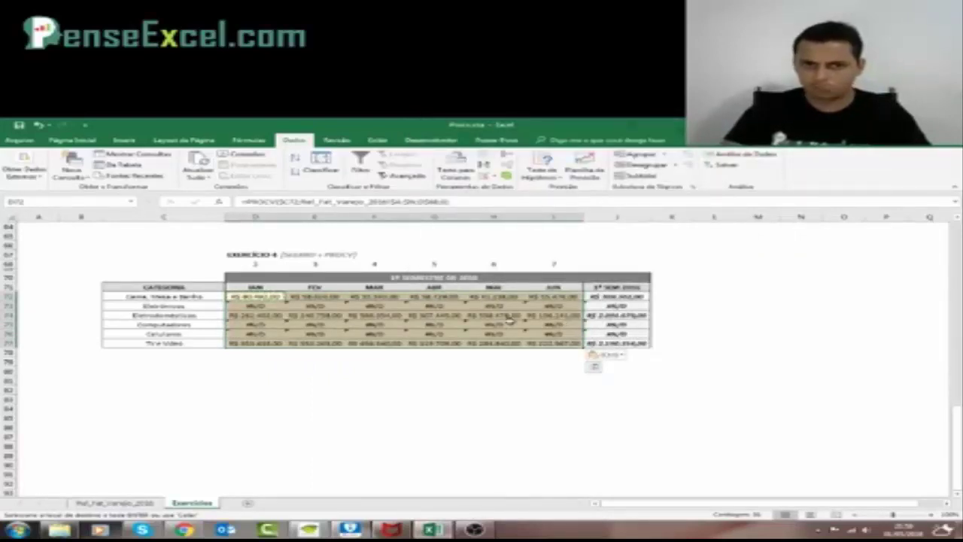
Examine the results for Cama, Mesa e Banho, Eletrodomésticos and TV e Vídeo in the filled table
left_click(290, 324)
left_click(269, 298)
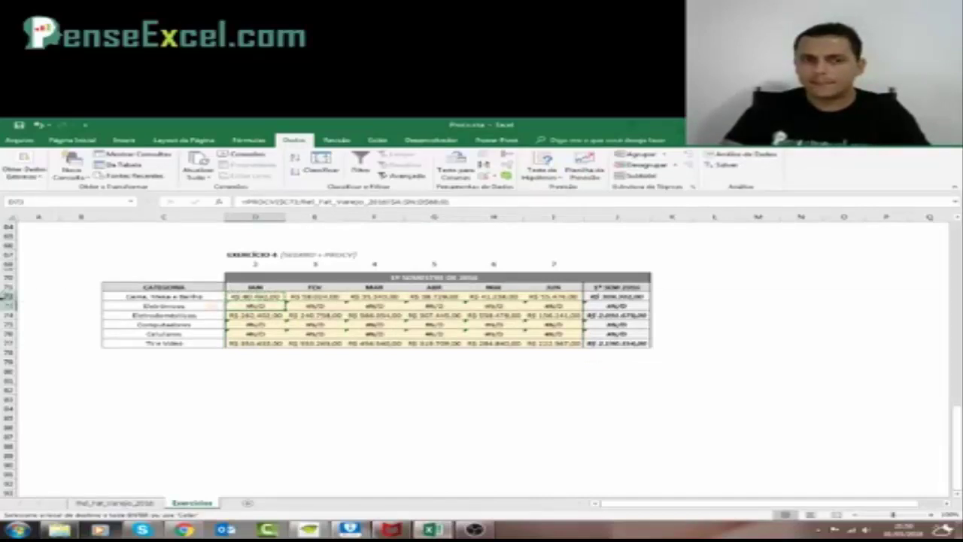
left_click(9, 297)
left_click(211, 297)
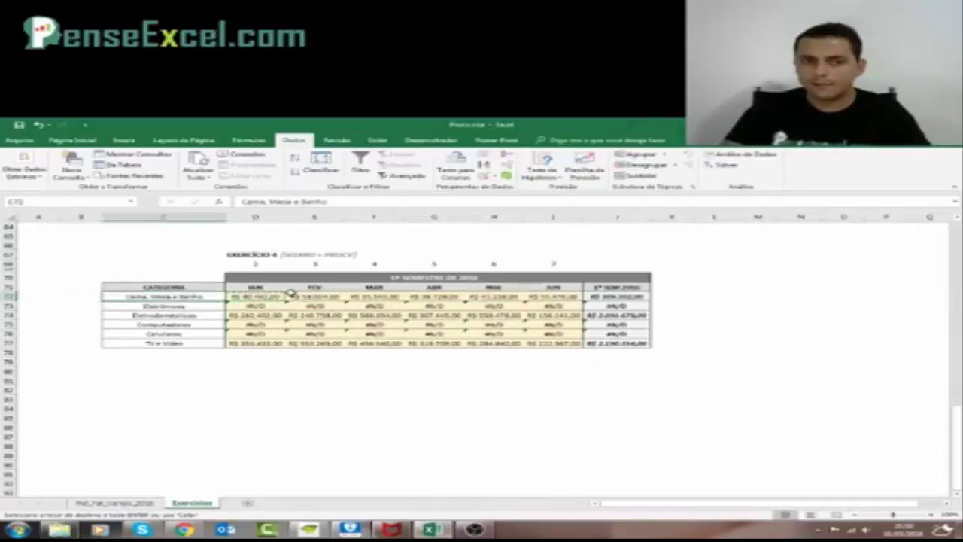
left_click(192, 317)
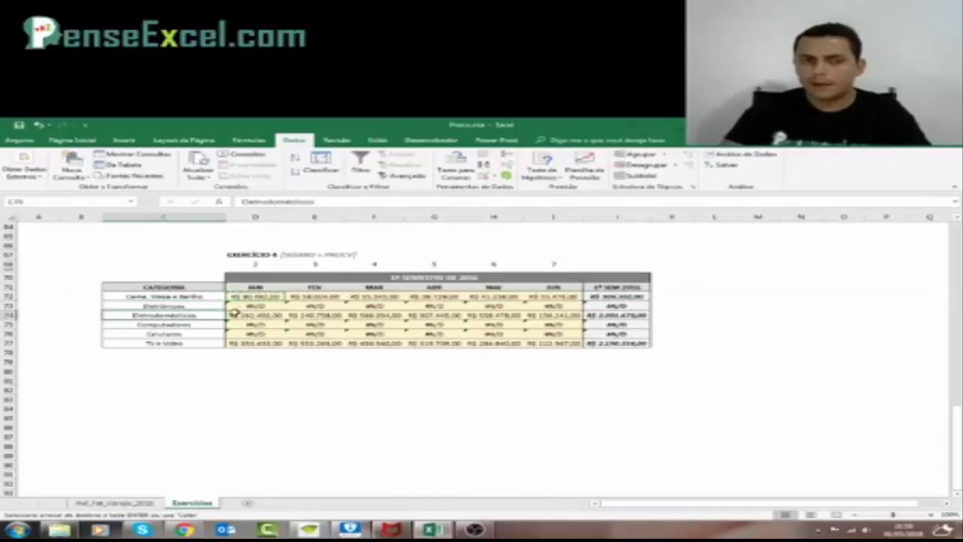
left_click(193, 342)
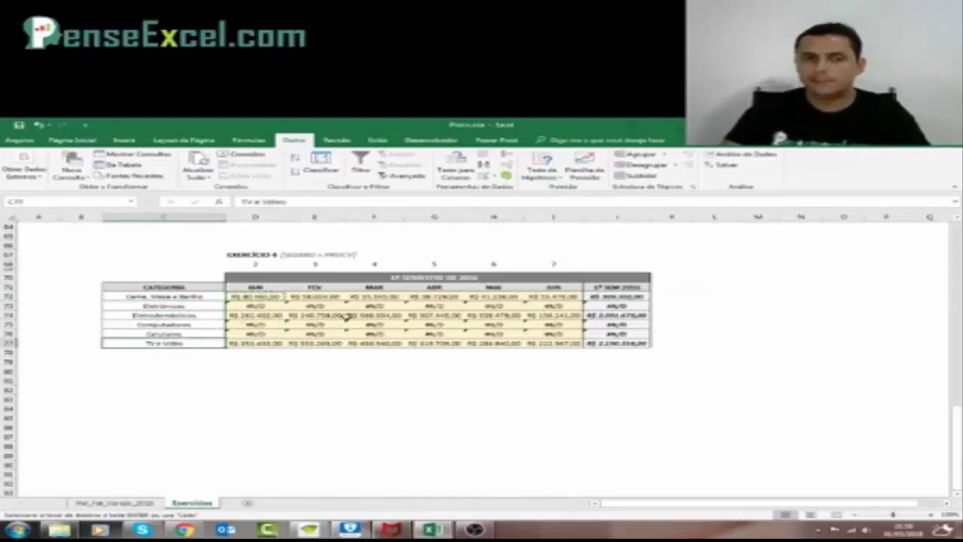
left_click(255, 343)
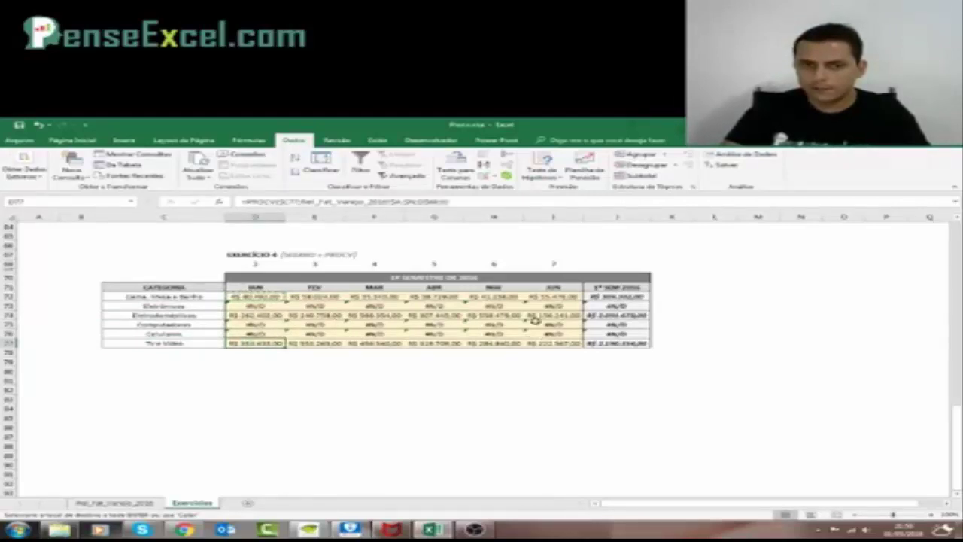
left_click(256, 298)
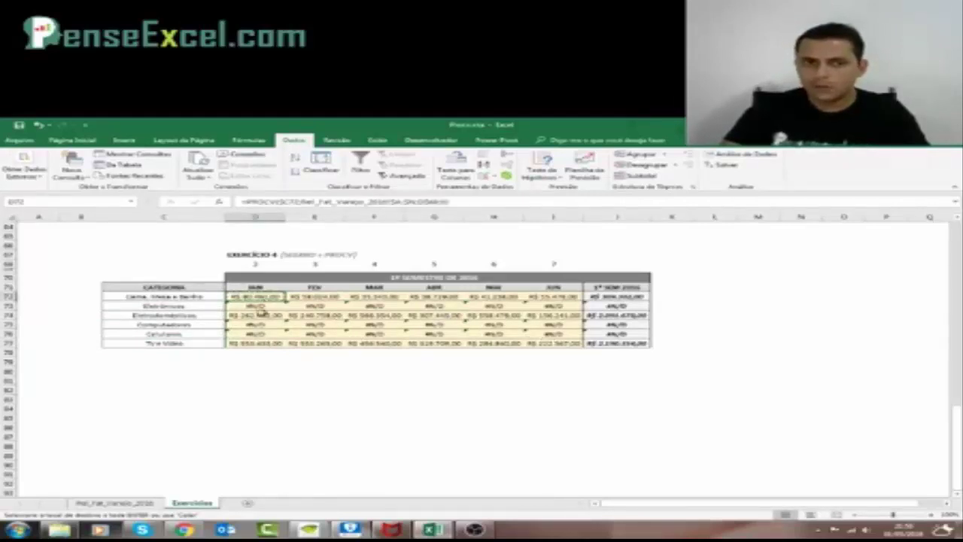
Check the Eletrônicos, Computadores and Celulares rows against the categories on the Rel_Fat_Varejo_2016 sheet
left_click(184, 307)
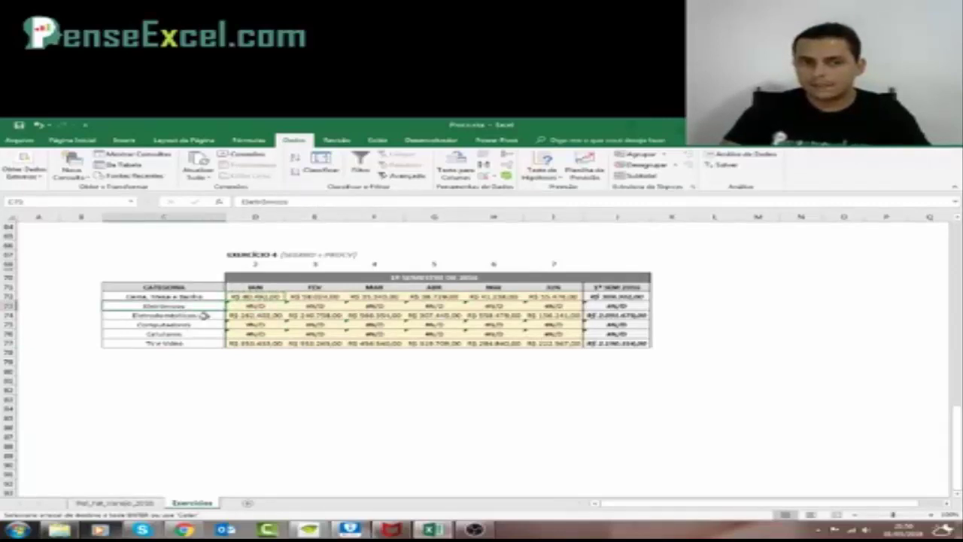
left_click(180, 324)
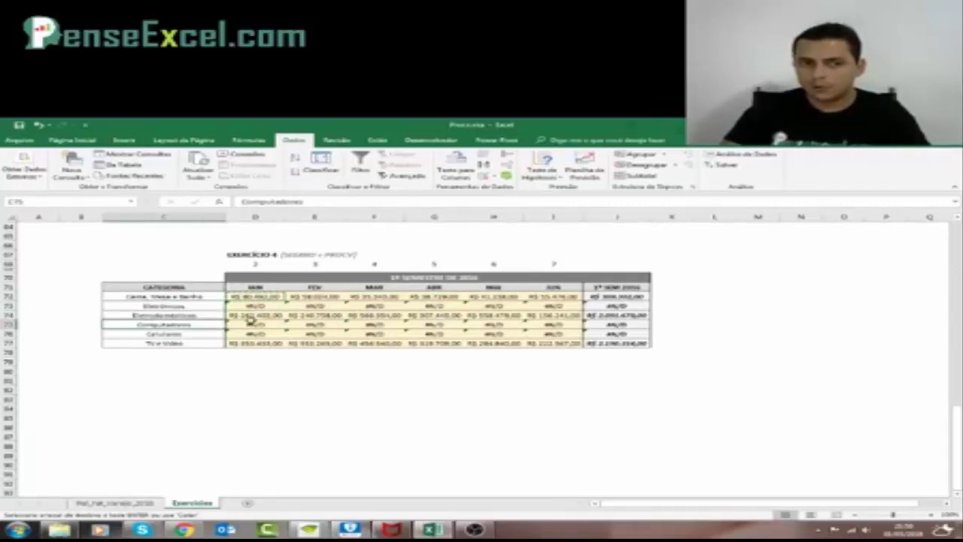
left_click(181, 333)
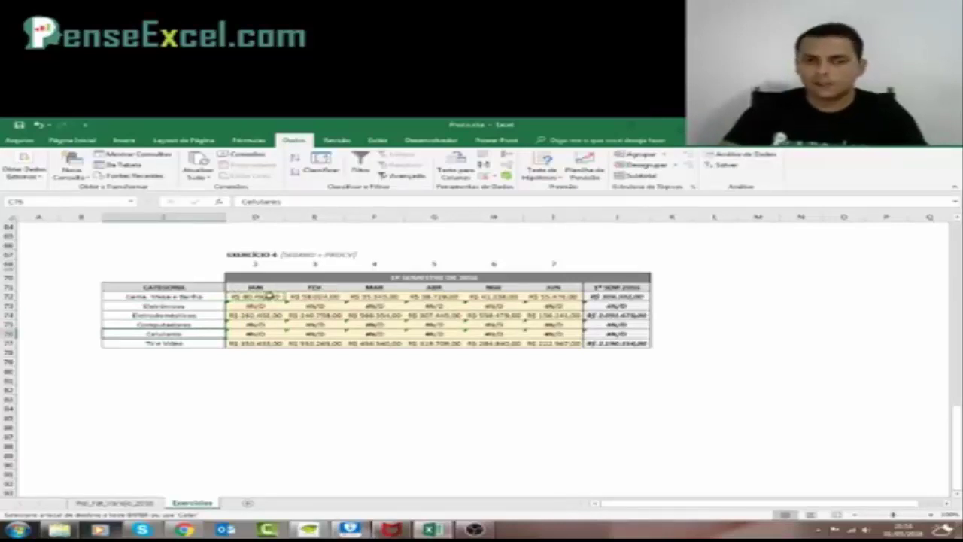
left_click(260, 307)
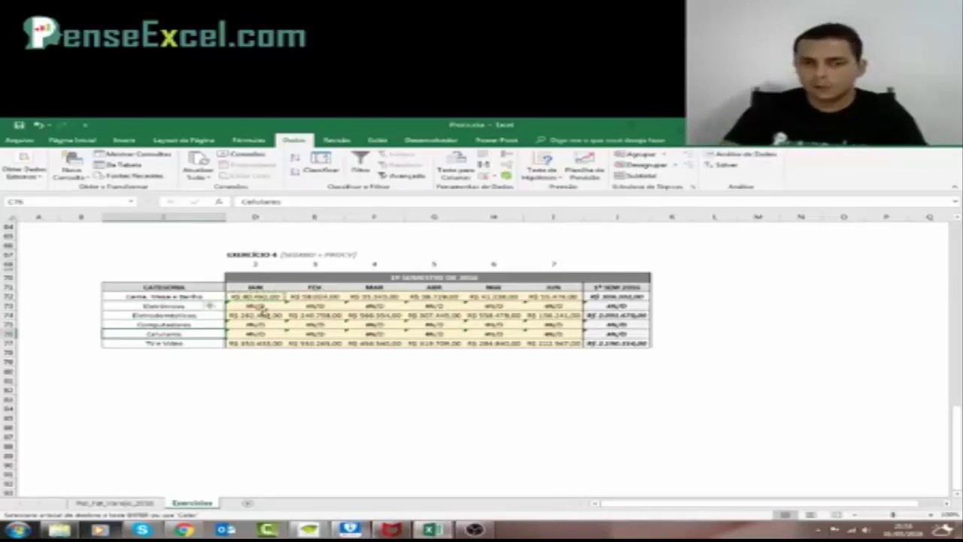
left_click(154, 306)
left_click(143, 502)
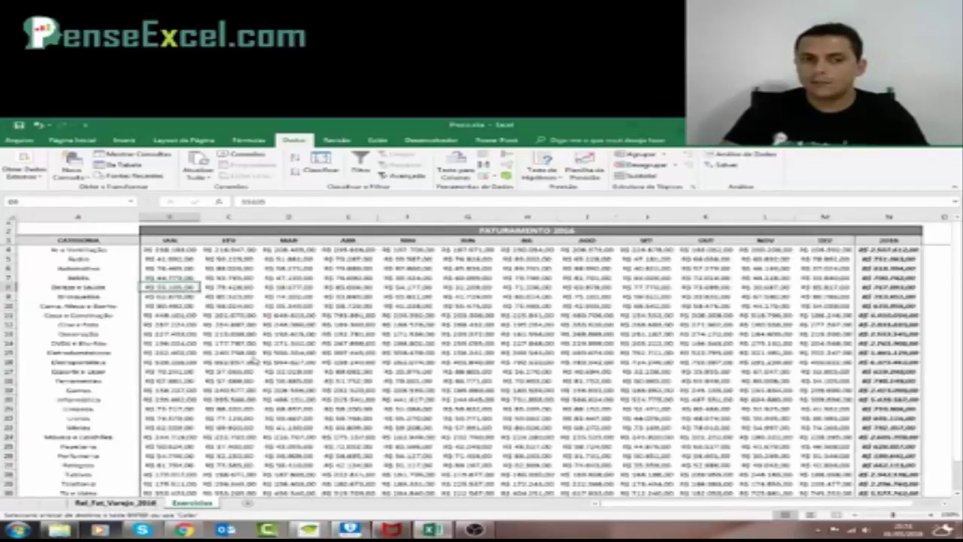
Search the category column A of the Rel_Fat_Varejo_2016 sheet for Eletrônicos
left_click(78, 216)
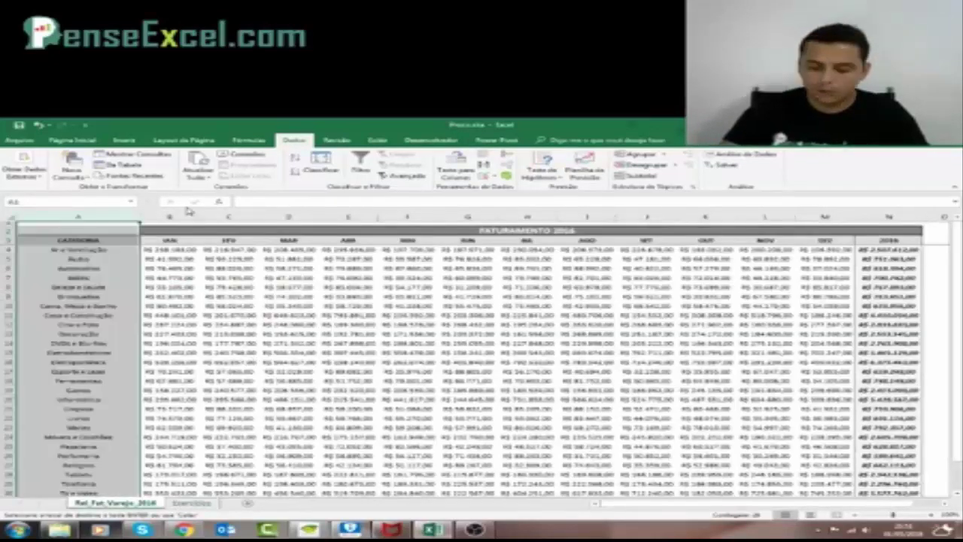
key("ctrl+l")
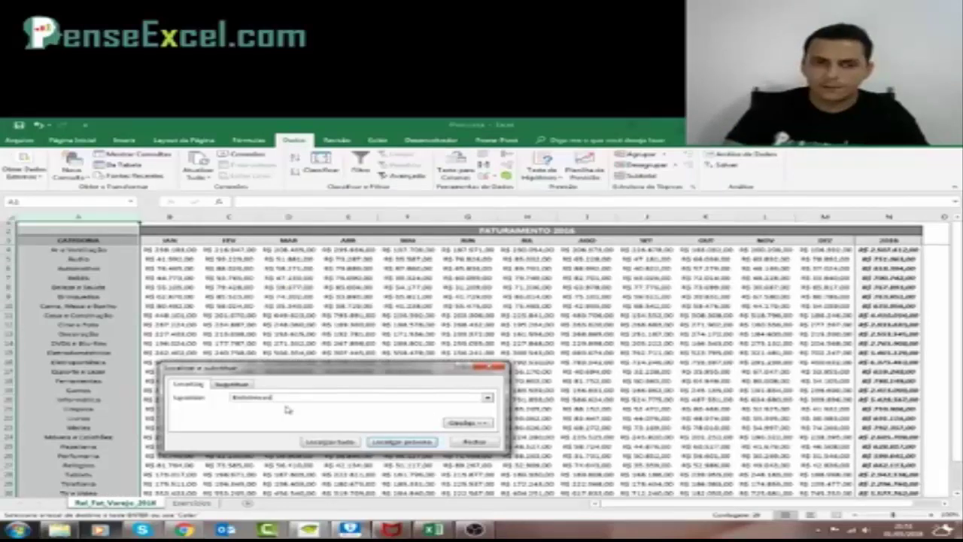
key("Return")
key("Return")
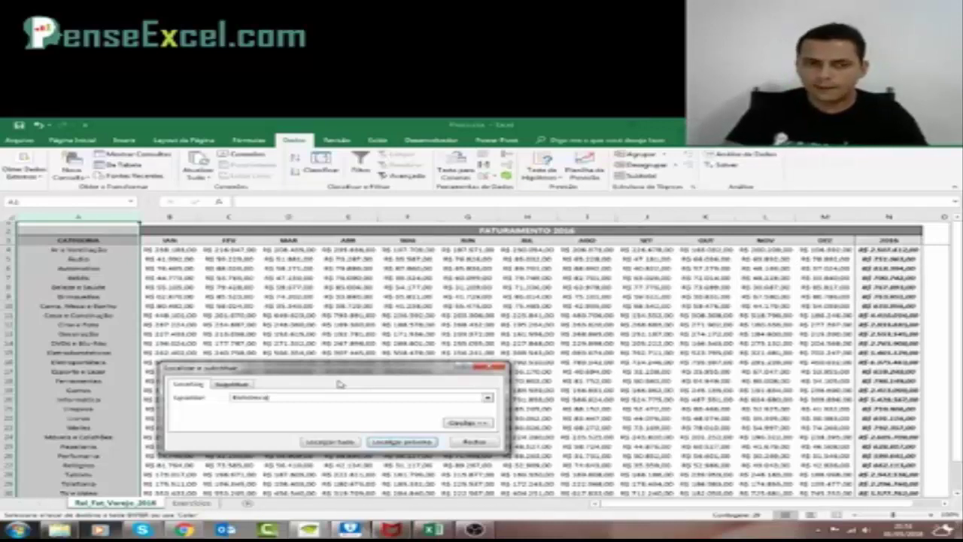
key("Return")
key("Return")
key("Escape")
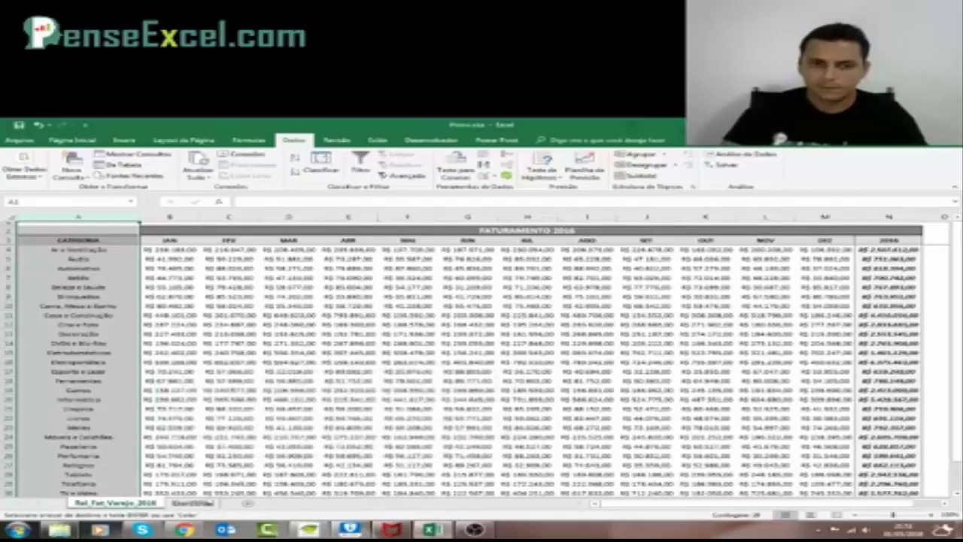
Wrap the PROCV formula in D73 of the Exercícios sheet in a SEERRO function
left_click(192, 502)
left_click(370, 384)
left_click(256, 306)
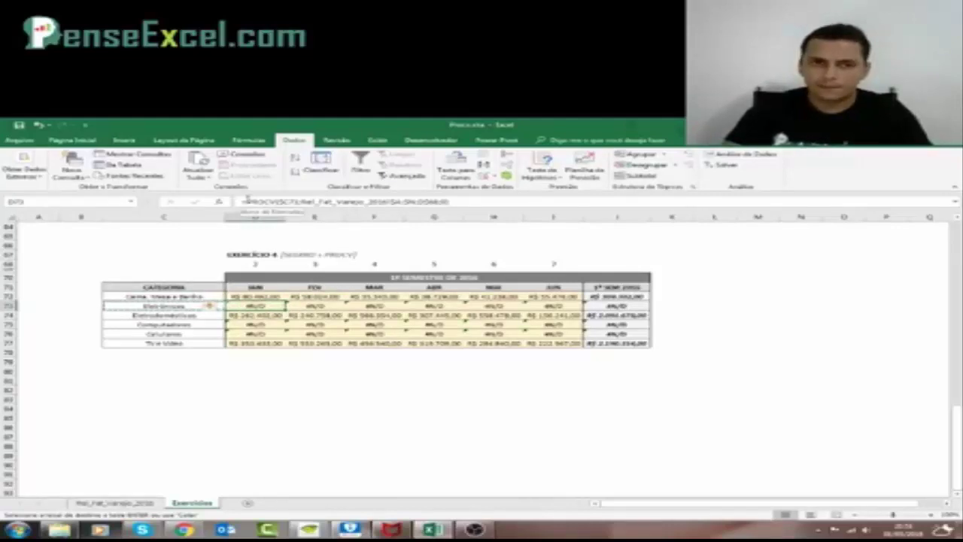
left_click(247, 200)
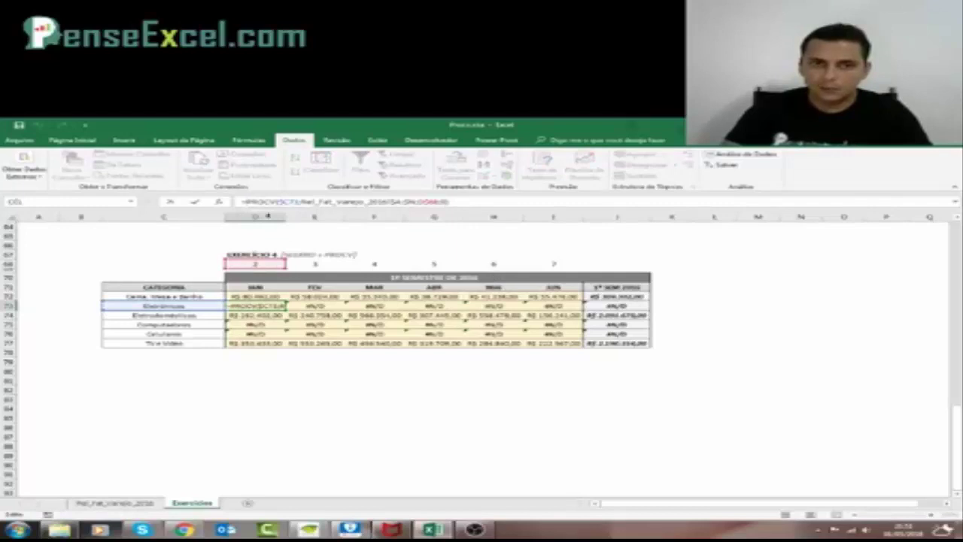
type("se")
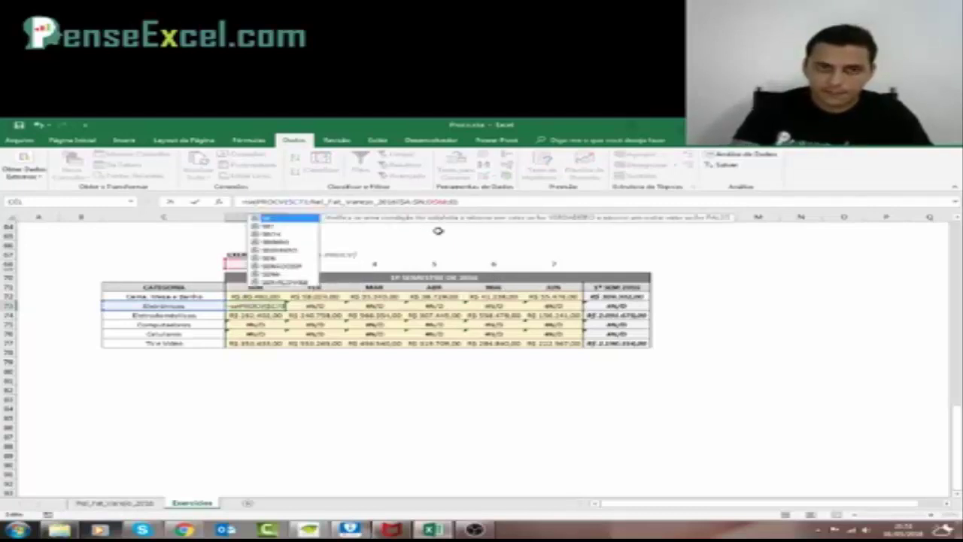
type("erro(")
key("End")
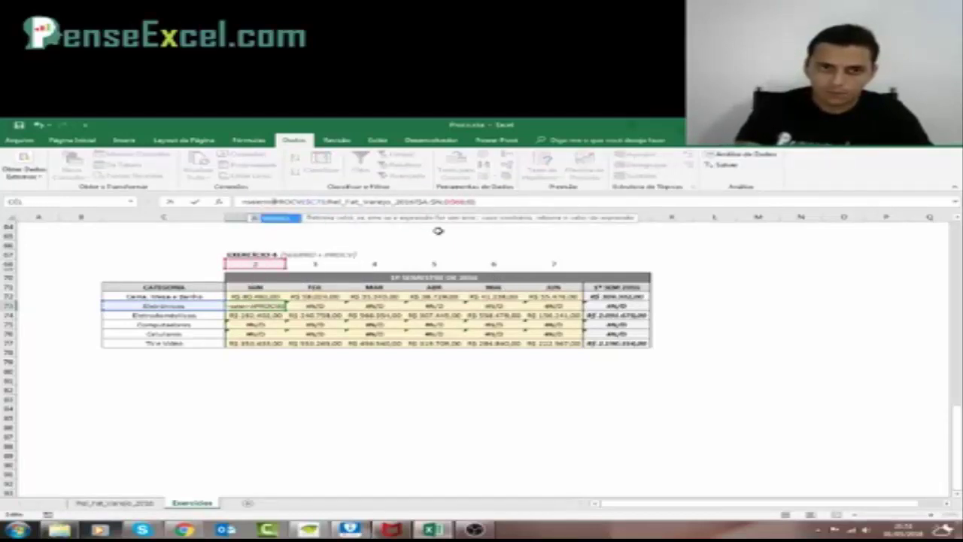
type(";")
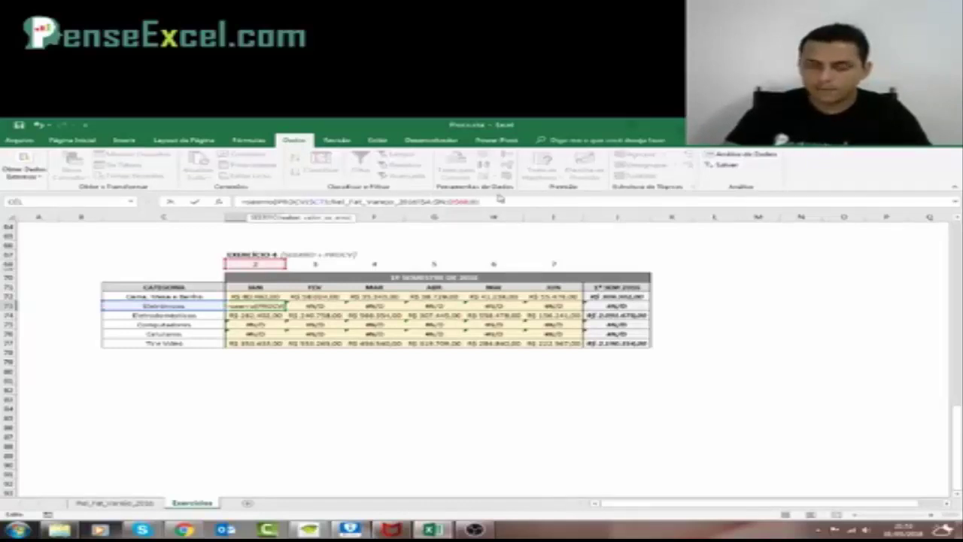
Give SEERRO in D73 an empty text ("") as its value-if-error argument and complete the formula
type(";")
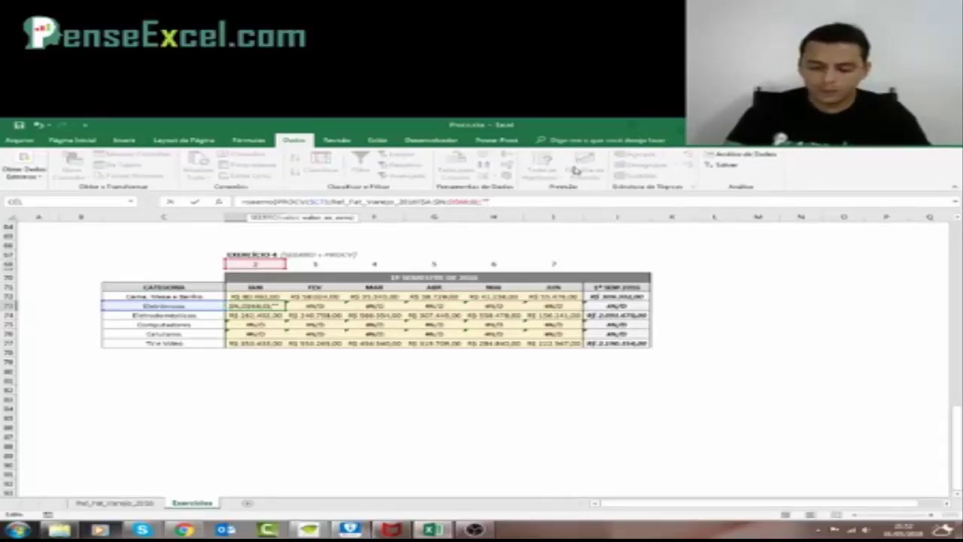
type("segrsgsgsgsbsgkdsfg\"")
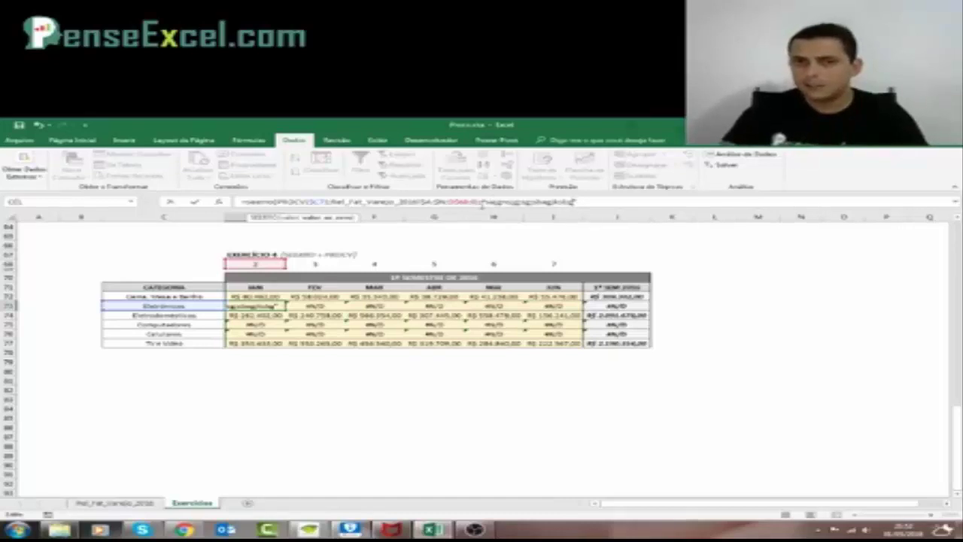
left_click_drag(482, 204, 573, 203)
type("0);")
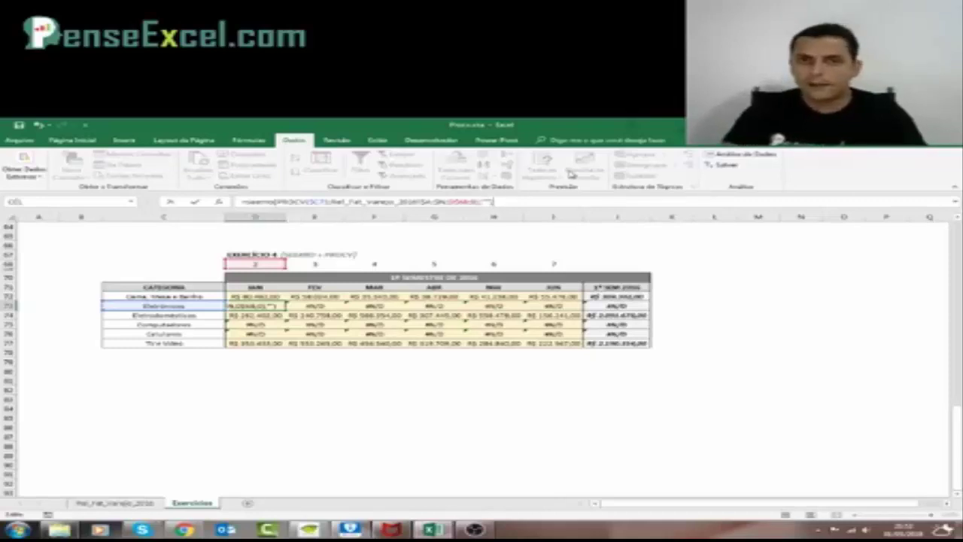
left_click(245, 201)
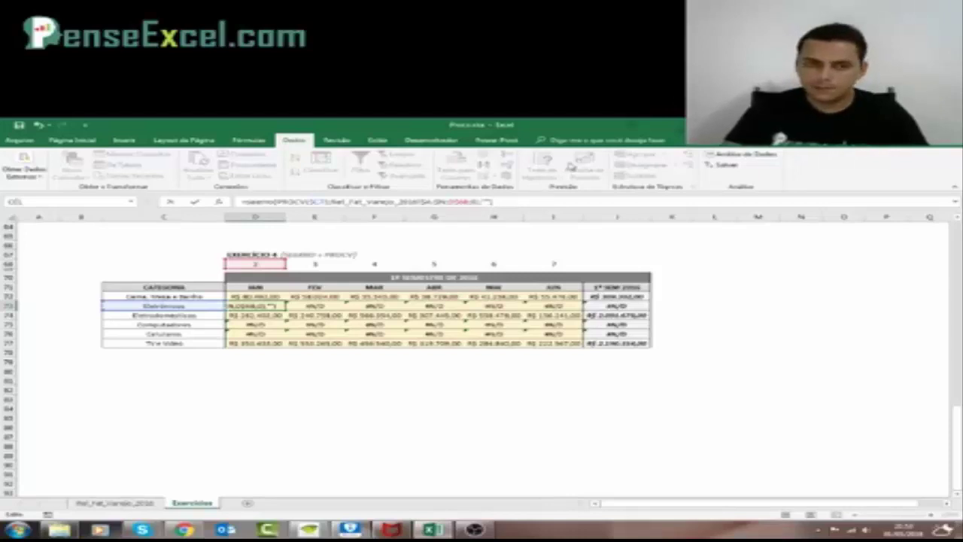
key("Return")
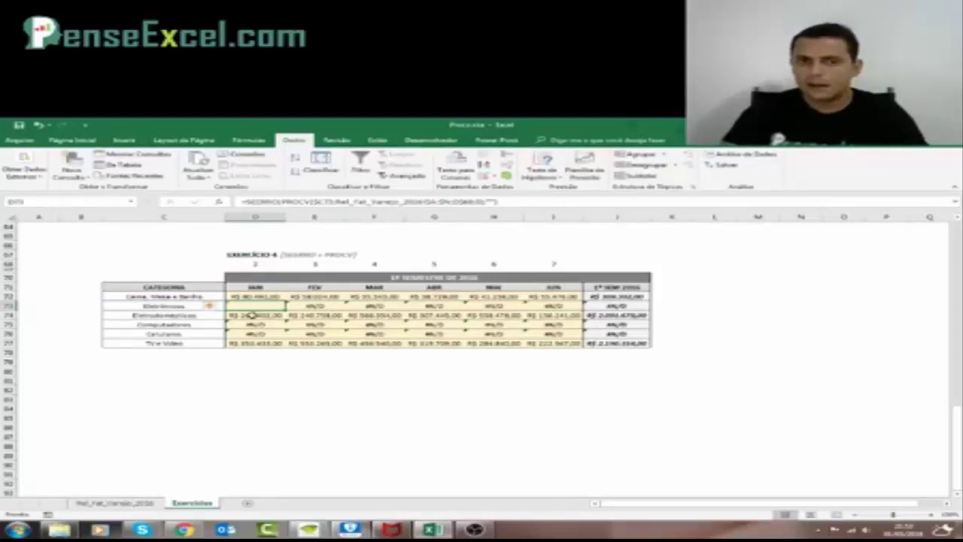
Copy the D73 SEERRO formula over the whole table range D72:I77 with Paste Special, pasting formulas only
key("ctrl+c")
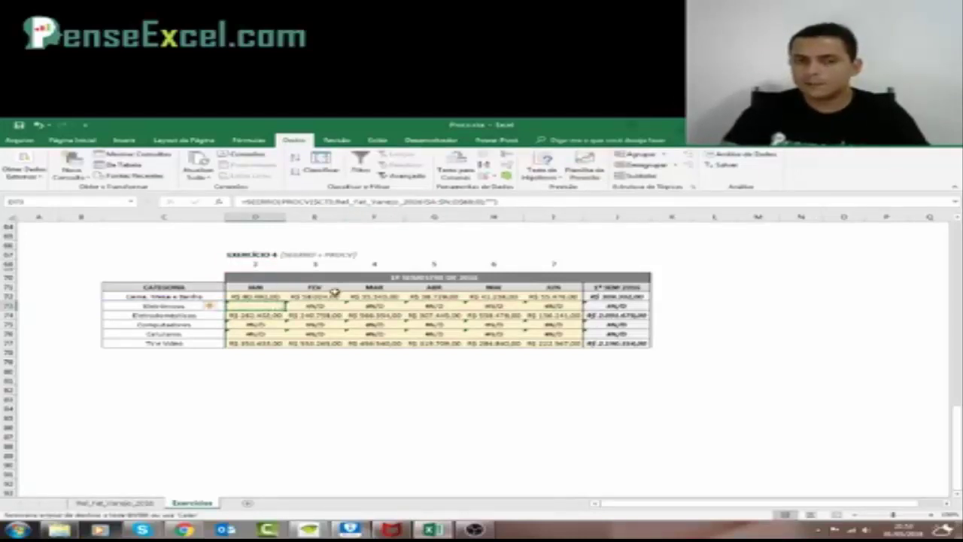
left_click_drag(256, 296, 336, 292)
key("shift+Right")
key("shift+Right")
key("shift+Right")
key("shift+Right")
key("shift+Right")
key("shift+Right")
key("shift+Left")
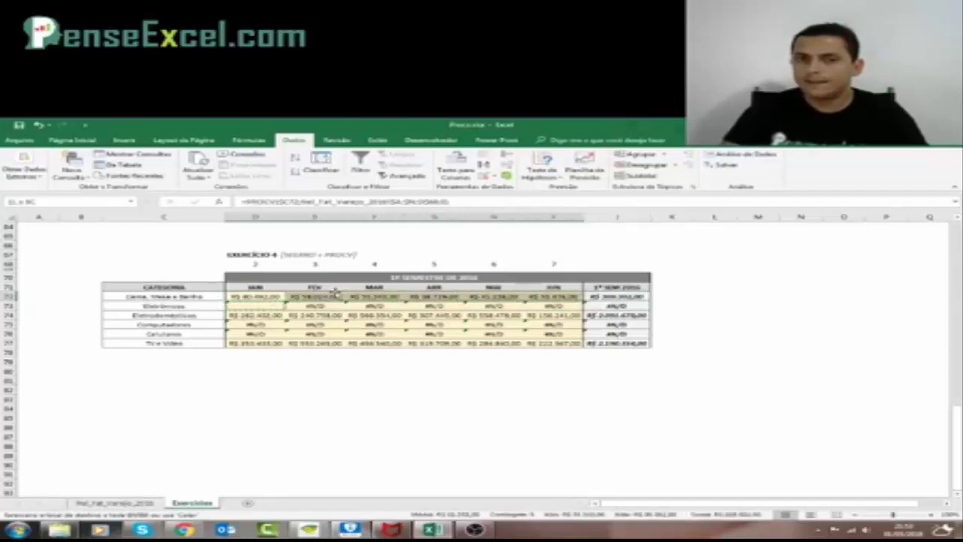
key("shift+Down")
key("shift+Down")
key("shift+Down")
key("shift+Down")
key("shift+Down")
right_click(335, 292)
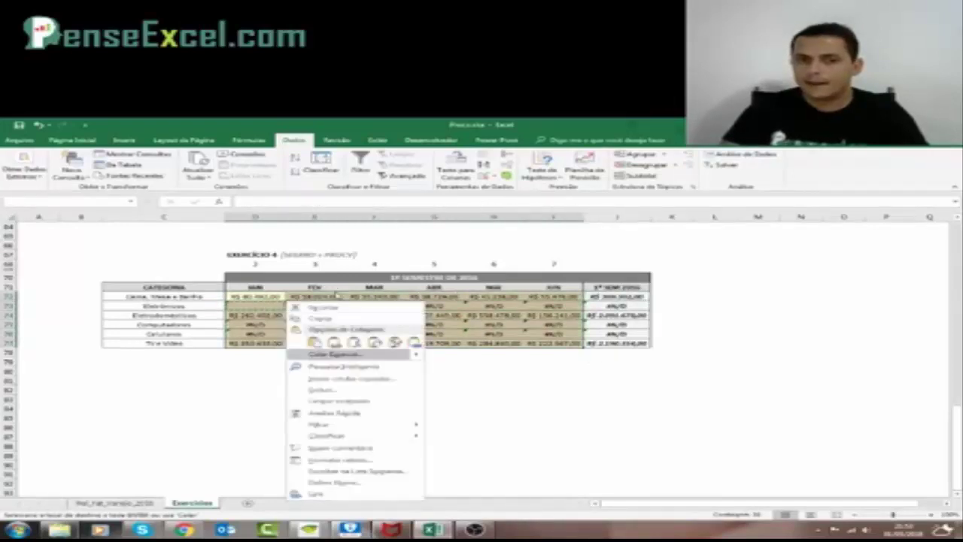
key("Return")
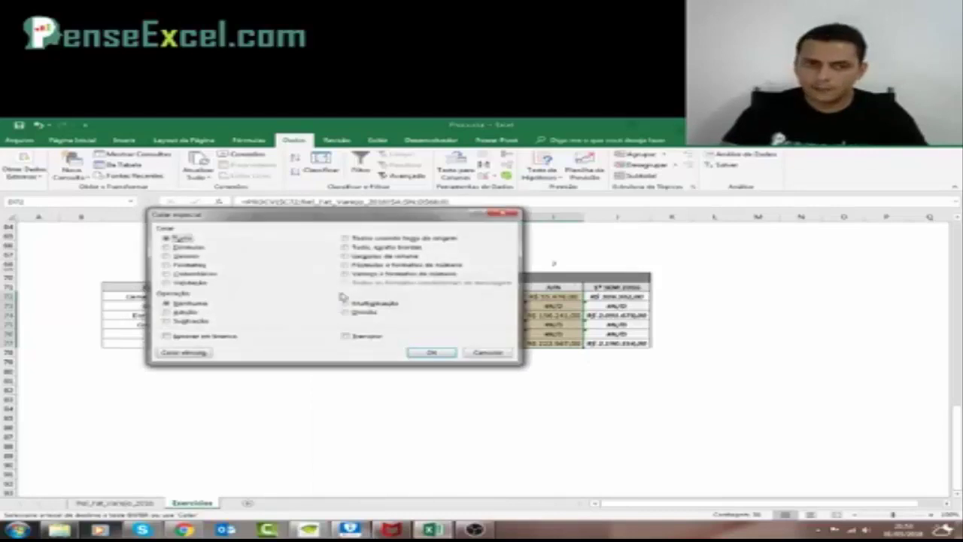
left_click(182, 247)
left_click(431, 352)
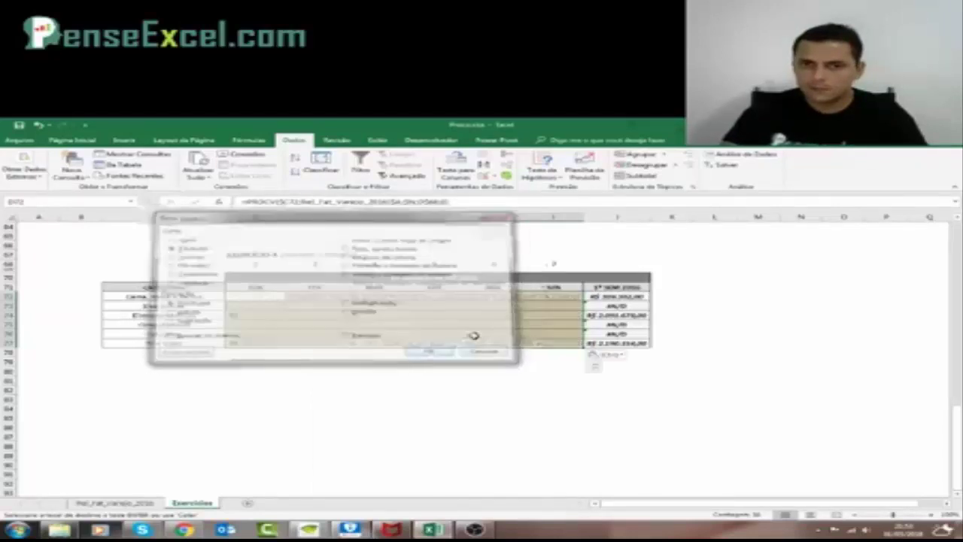
key("Escape")
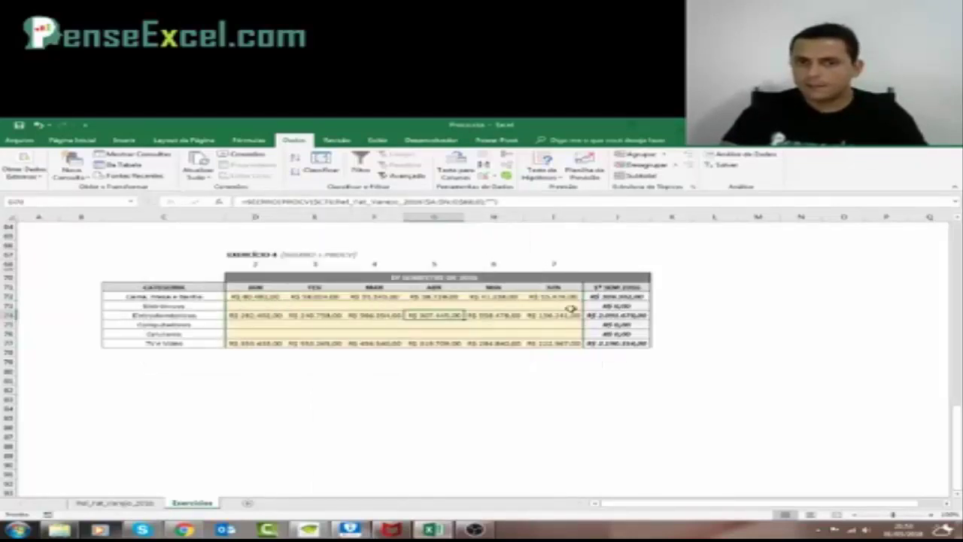
left_click(255, 315)
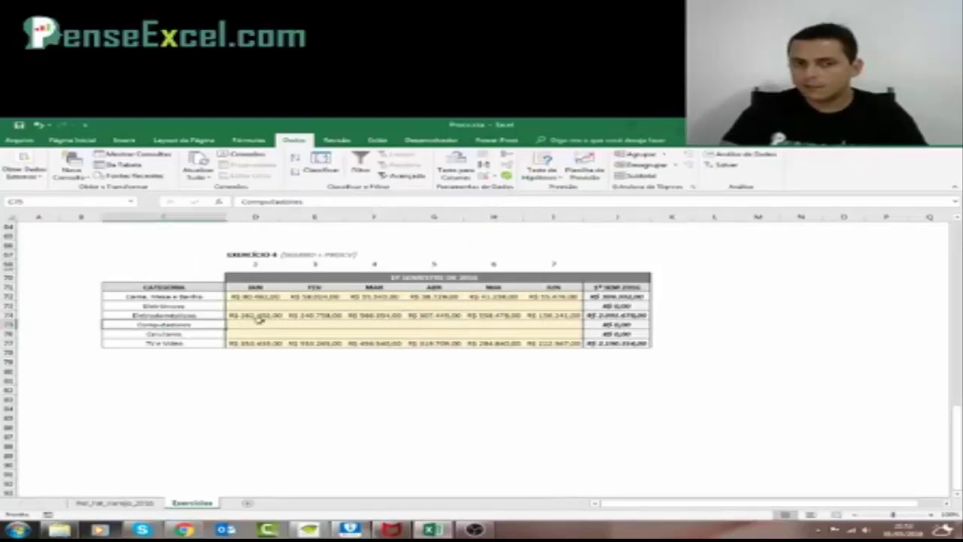
left_click(244, 329)
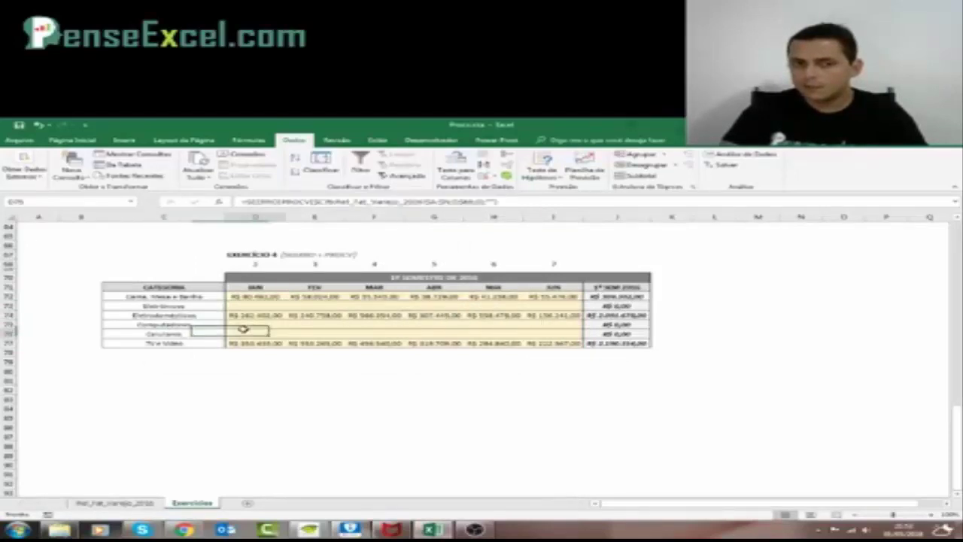
left_click(203, 331)
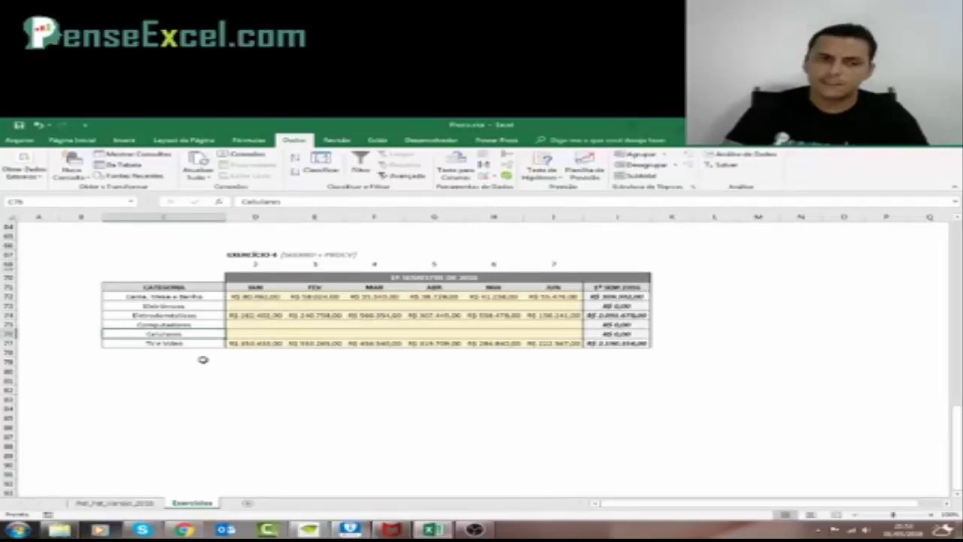
Set the SEERRO value-if-error text in D73 to "-" and copy the cell
left_click(250, 305)
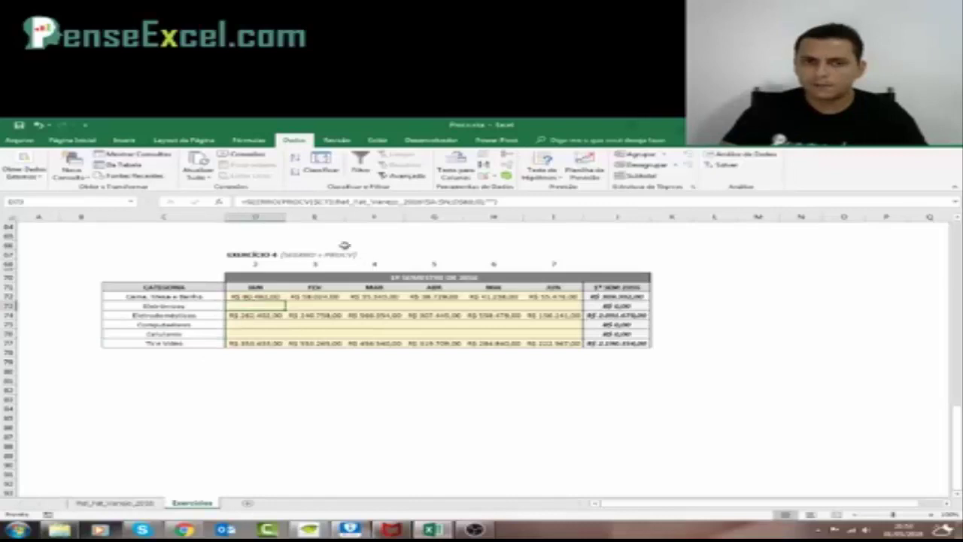
left_click(493, 202)
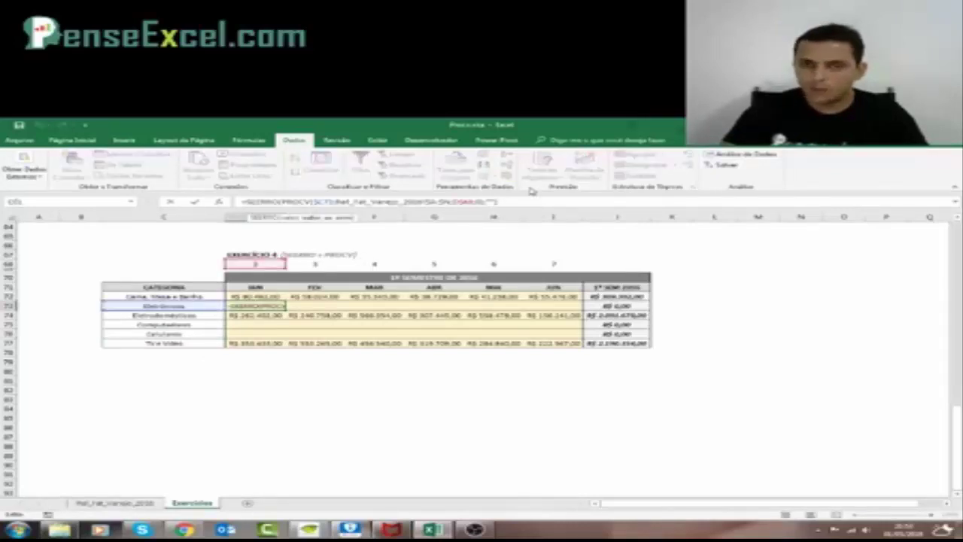
type("-")
key("Return")
key("Up")
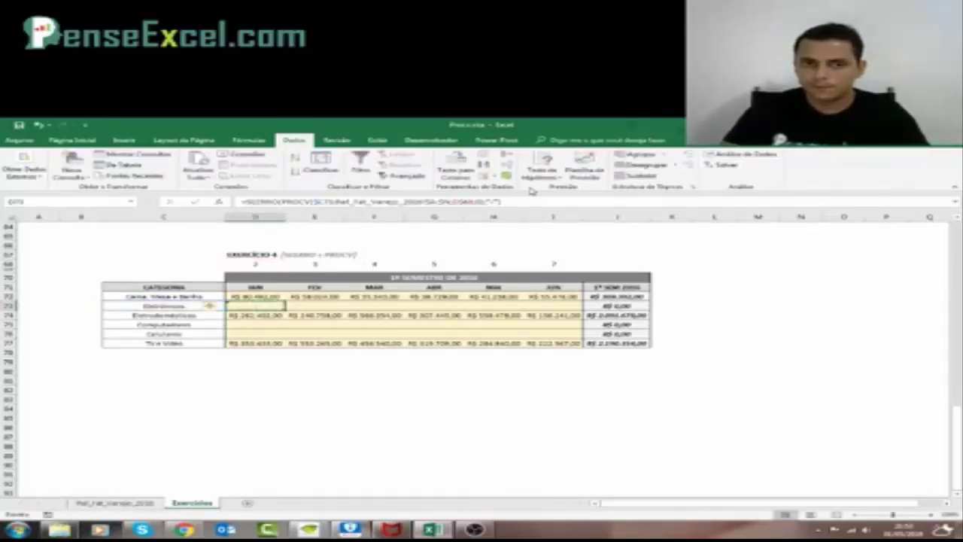
key("ctrl+c")
key("Up")
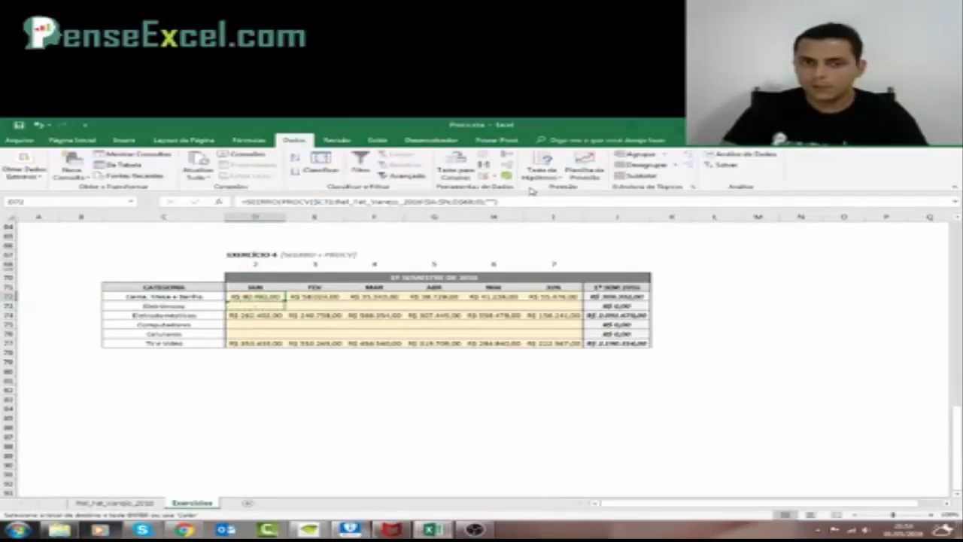
Set the SEERRO value-if-error text in D73 to "Não Localizado"
key("Down")
key("F2")
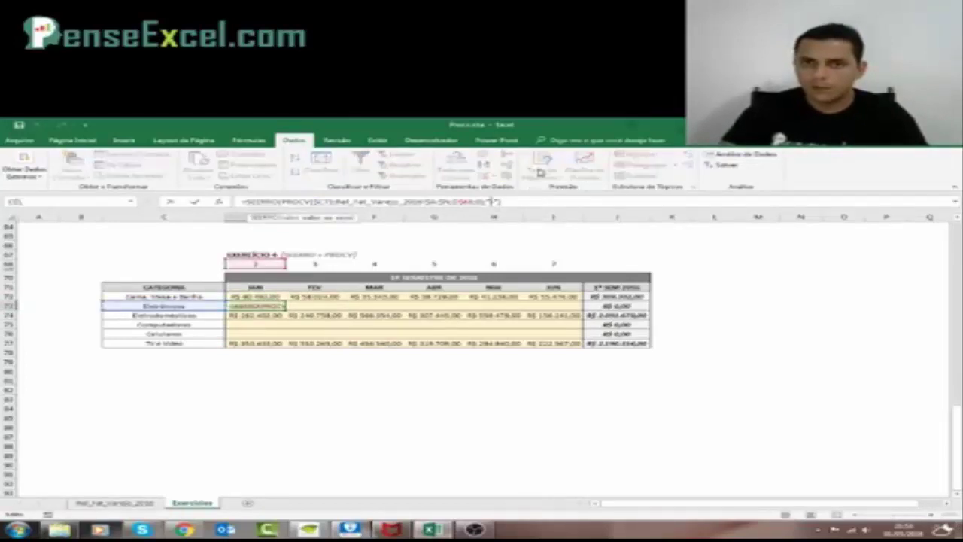
type("não")
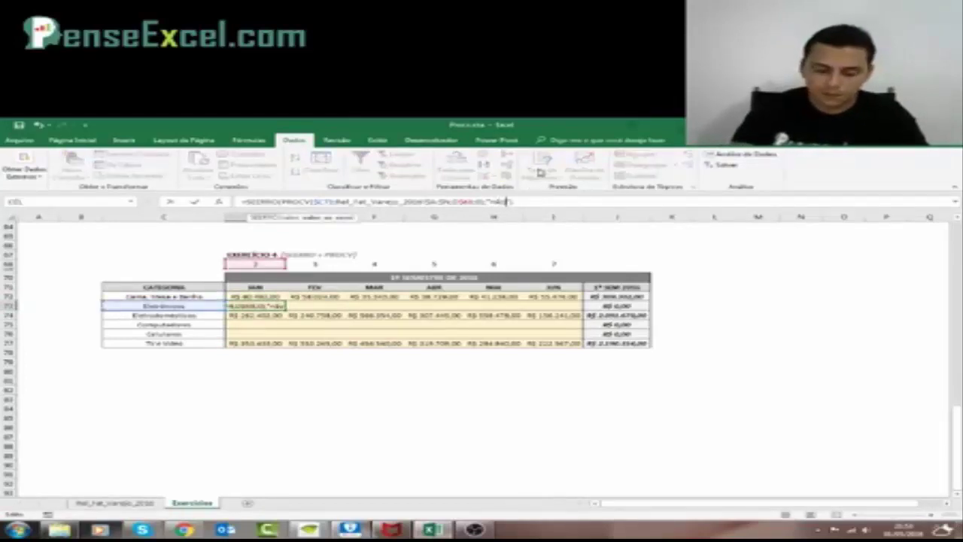
key("BackSpace")
key("BackSpace")
key("BackSpace")
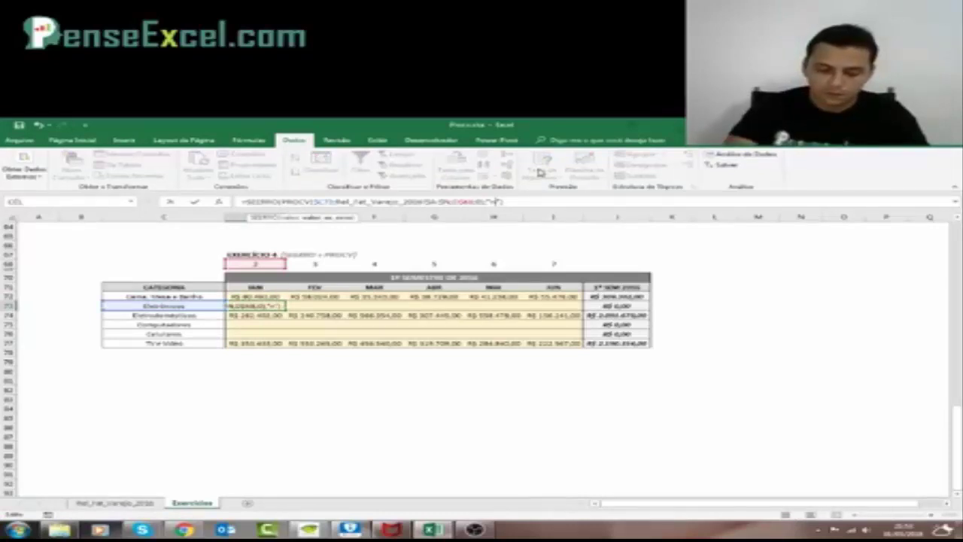
type("Não Lo")
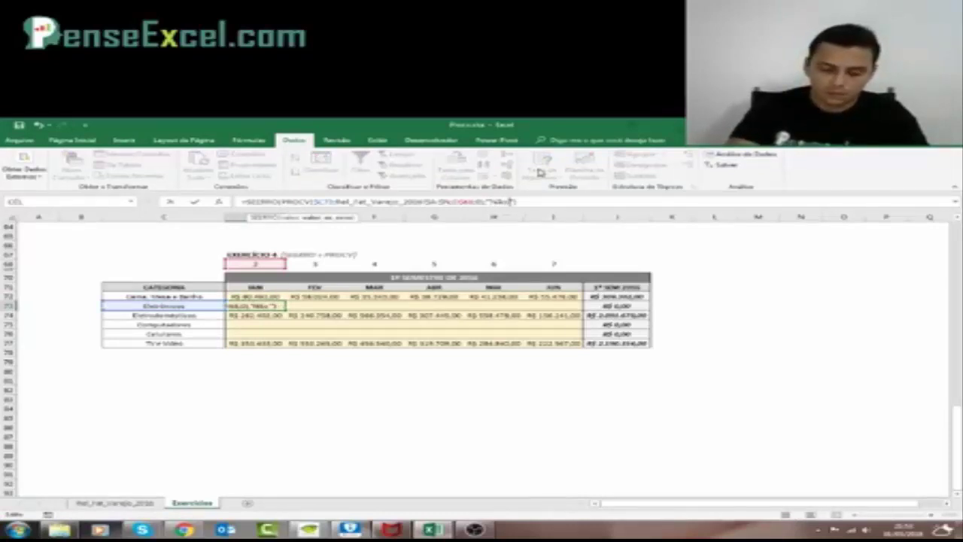
type("caliza")
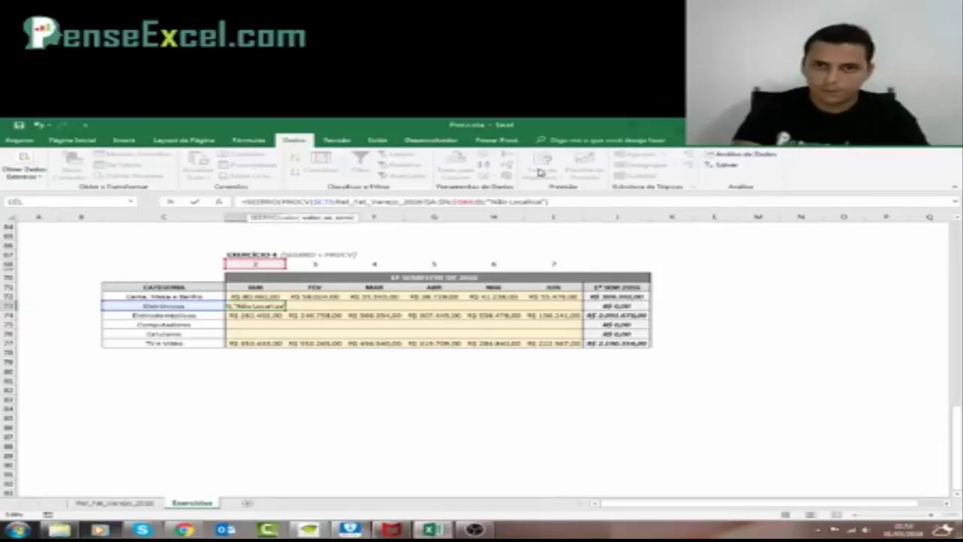
type("do")
key("Return")
Copy the D73 "Não Localizado" SEERRO formula over the range D72:I77 with Paste Special, pasting formulas only
key("Up")
key("Up")
key("ctrl+c")
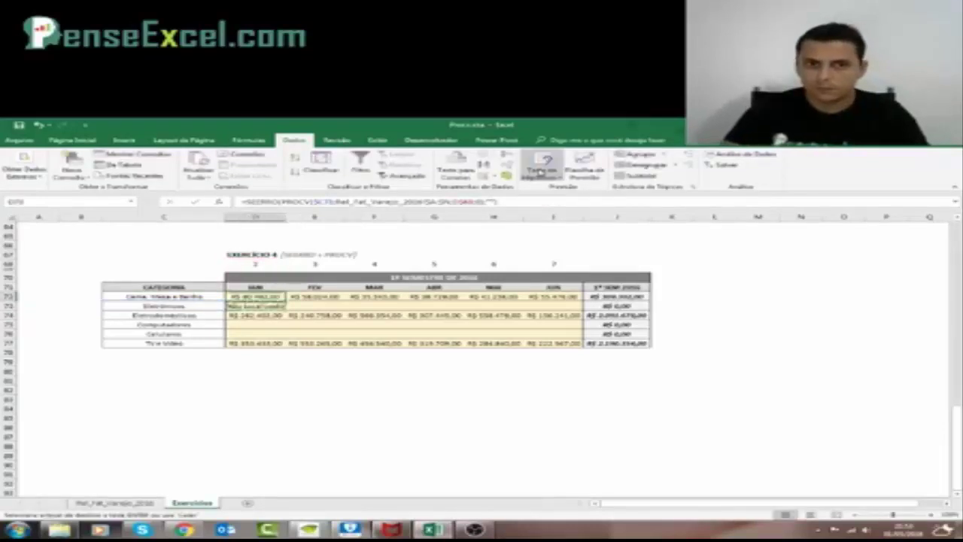
key("ctrl+shift+Right")
key("shift+Left")
key("shift+Down")
key("shift+Down")
key("shift+Down")
key("shift+Down")
key("shift+Down")
key("shift+F10")
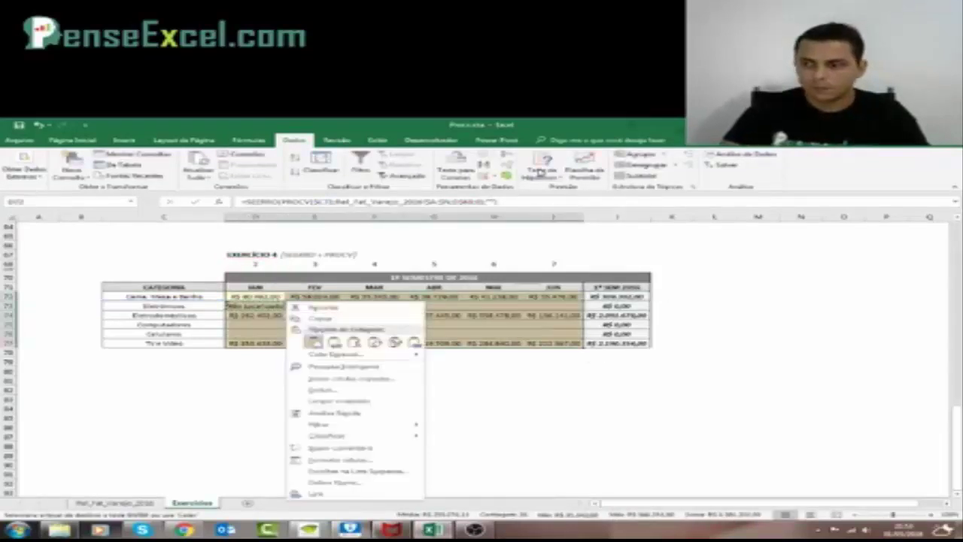
key("Down")
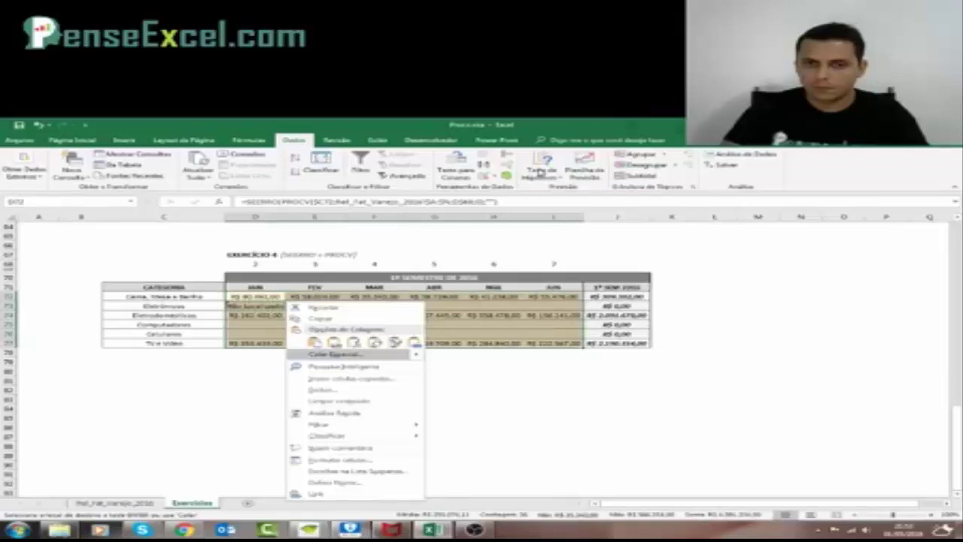
key("Return")
key("f")
key("Return")
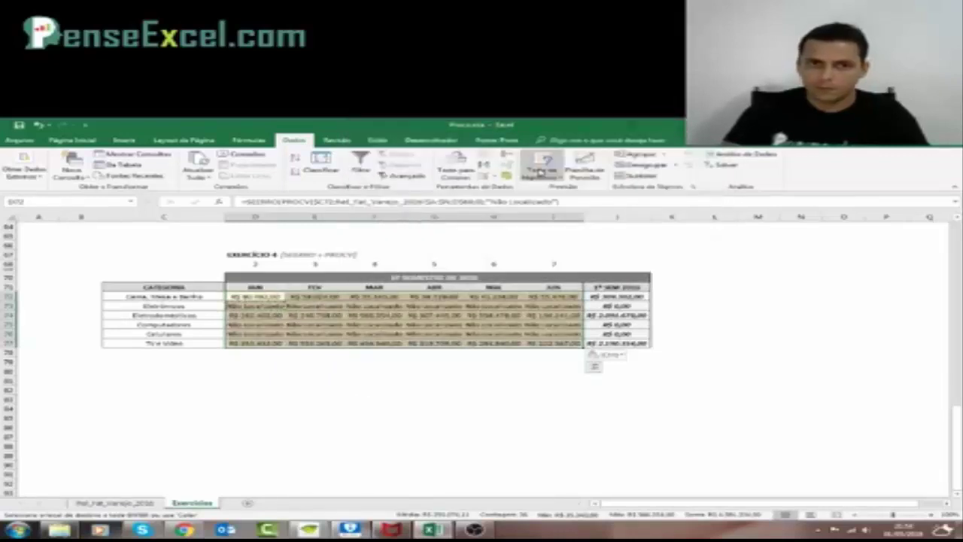
left_click(481, 307)
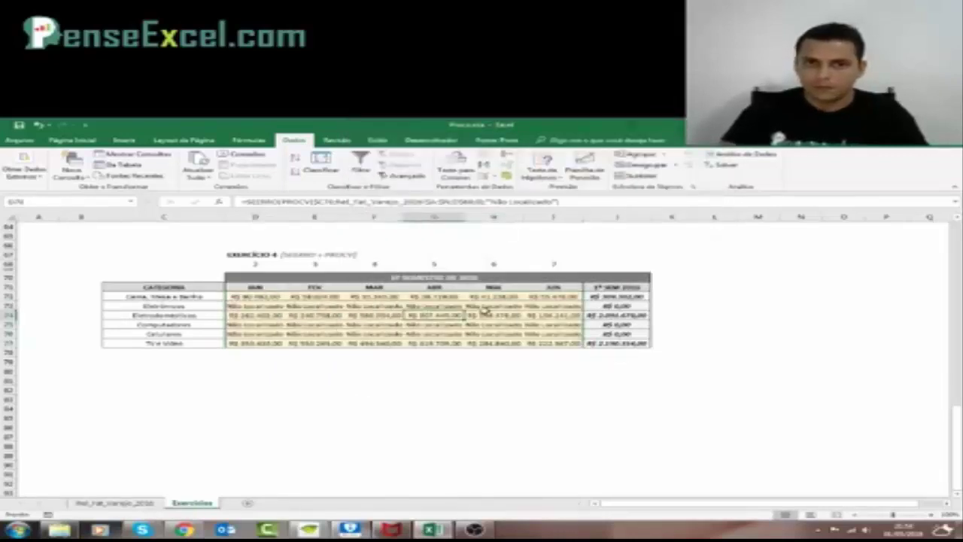
Set the SEERRO value-if-error text in D73 to "-" and copy the cell
left_click(234, 305)
left_click(557, 201)
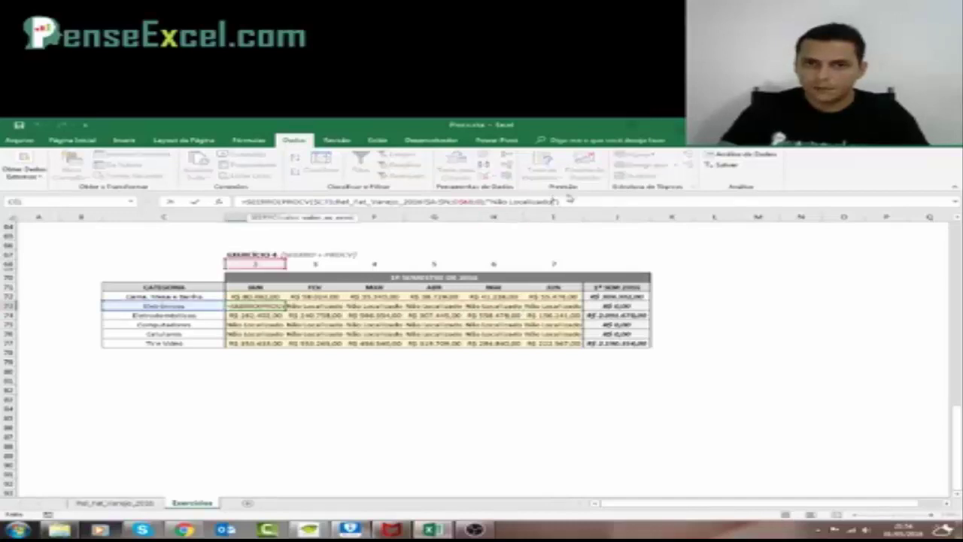
key("shift+Left")
key("shift+Left")
key("shift+Left")
key("shift+Left")
key("shift+Left")
key("shift+Left")
key("shift+Left")
key("shift+Left")
key("shift+Left")
key("shift+Left")
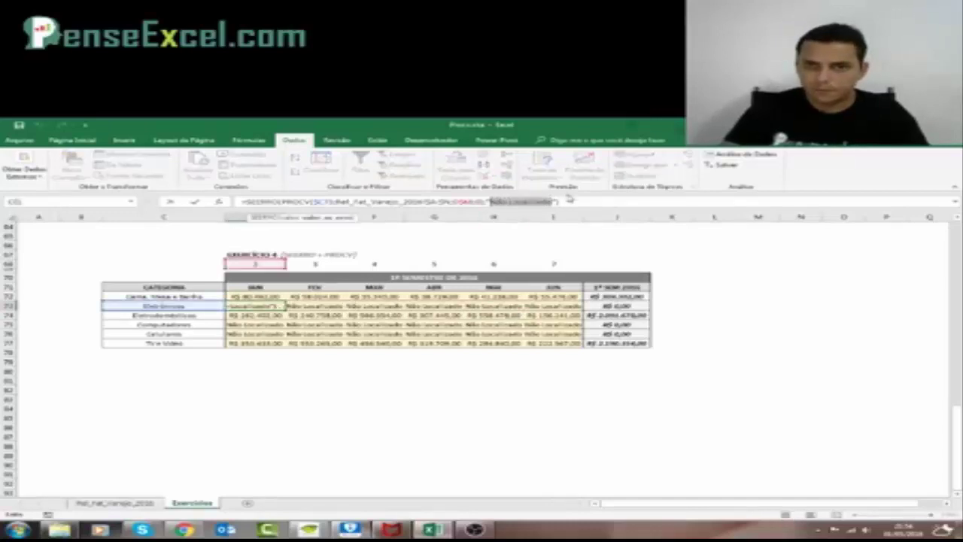
key("Return")
key("ctrl+c")
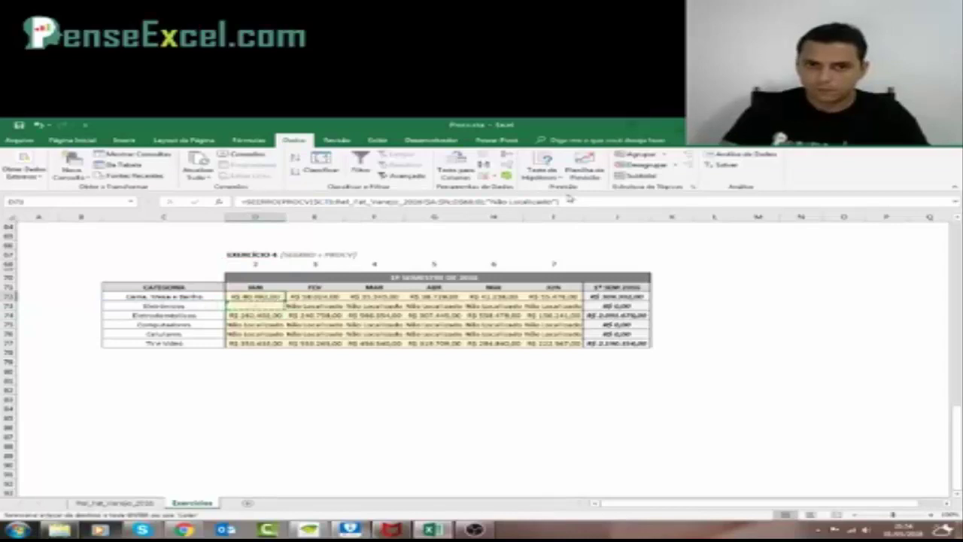
Paste the copied dash version of the SEERRO formula over D72:I77 as formulas only and leave copy mode
key("shift+Right")
key("shift+Right")
key("shift+Right")
key("shift+Right")
key("shift+Down")
key("shift+Down")
key("shift+Down")
key("shift+Down")
key("shift+Down")
key("shift+F10")
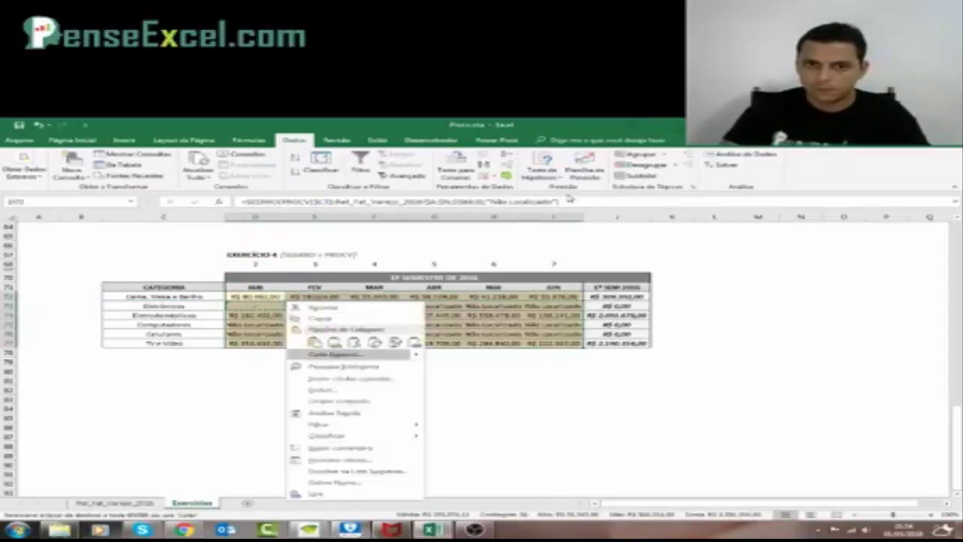
key("e")
key("Return")
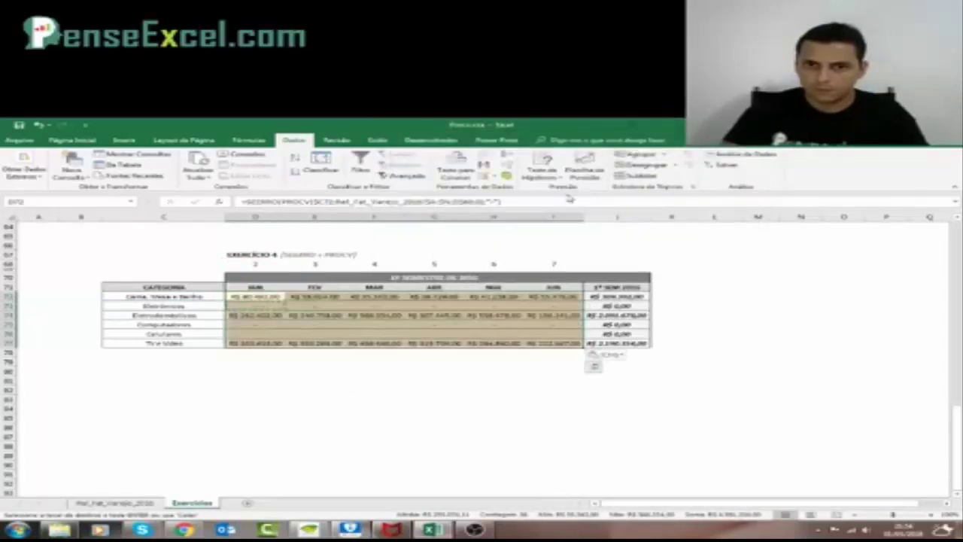
key("Escape")
key("Down")
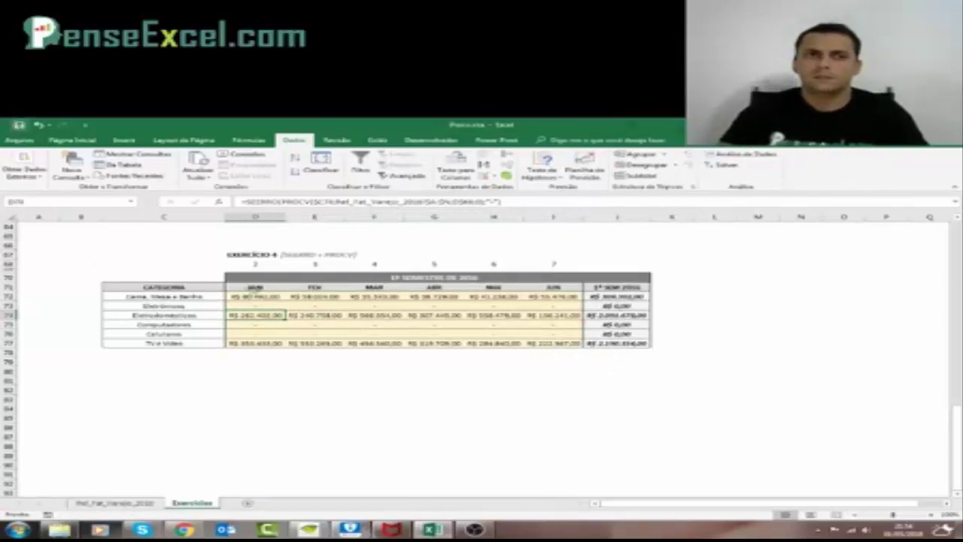
key("Down")
key("Down")
key("Down")
key("Down")
key("Down")
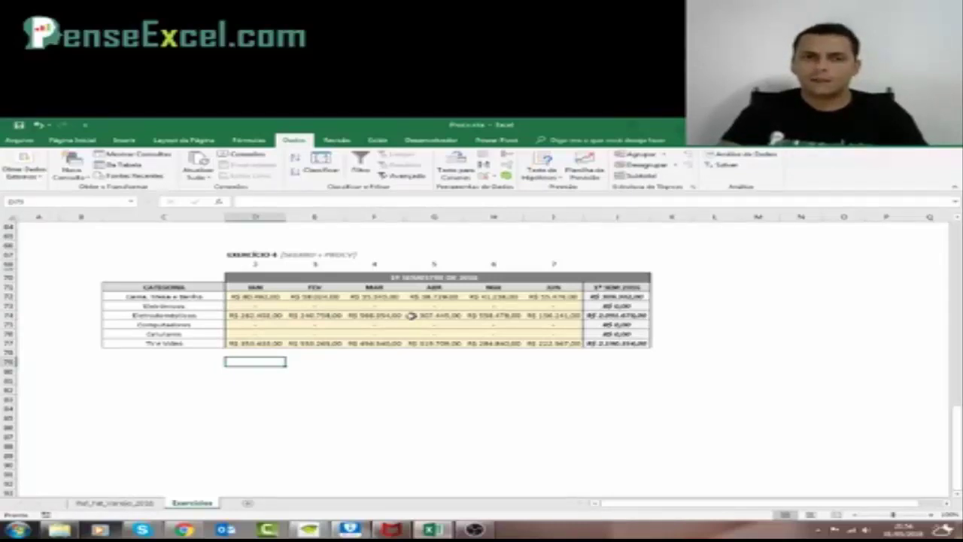
Review the exact-match PROCV formulas of Exercício 1 and the approximate-match formula in D21 of Exercício 2
scroll(410, 346, "up", 9)
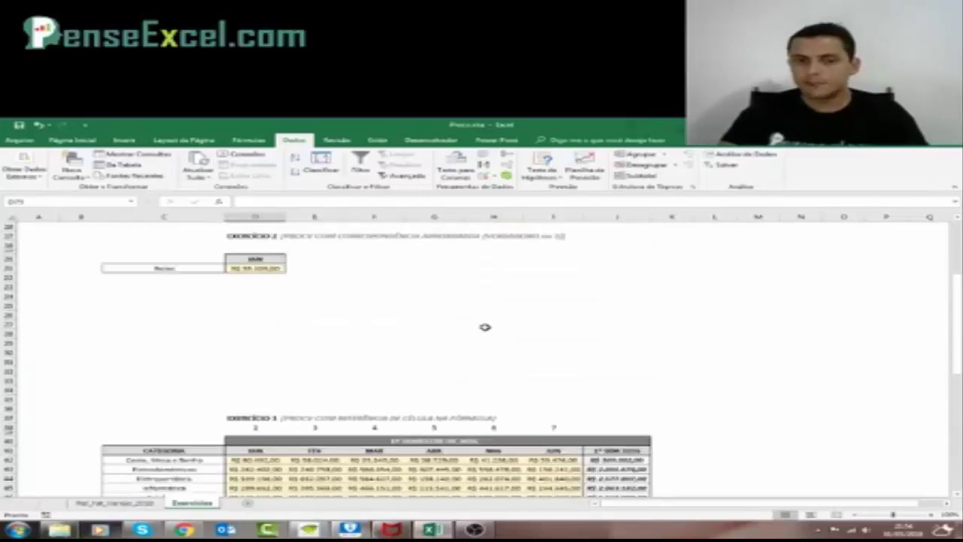
scroll(484, 327, "down", 4)
scroll(545, 357, "up", 7)
scroll(545, 357, "up", 2)
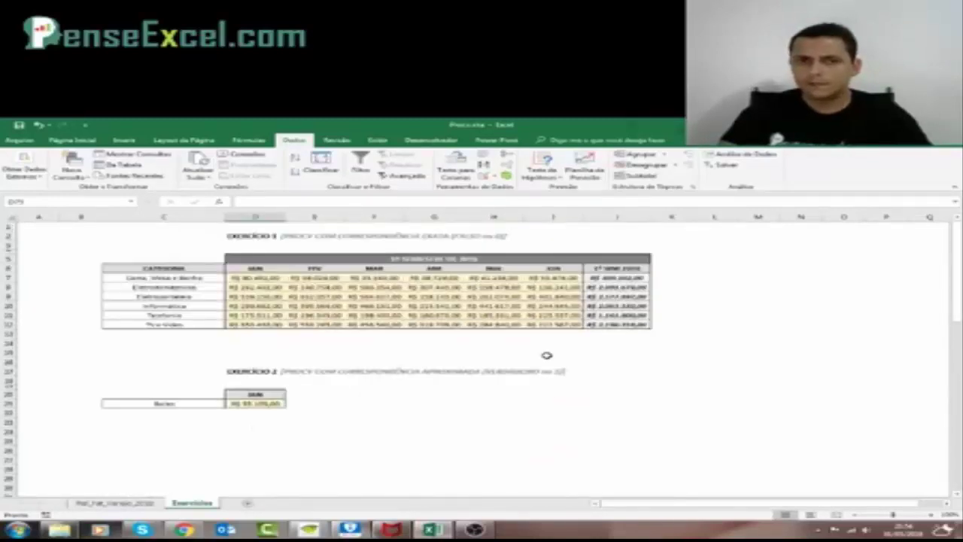
left_click(266, 296)
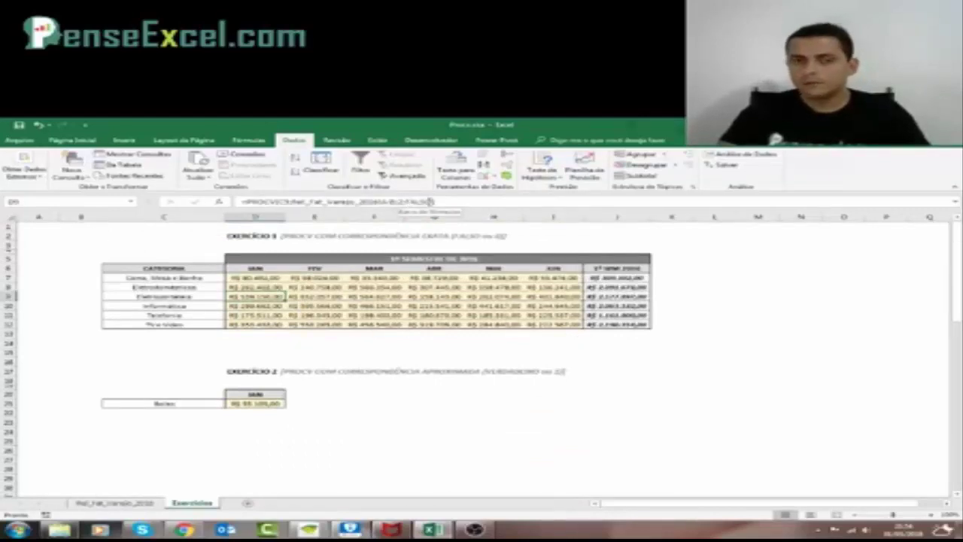
left_click(280, 404)
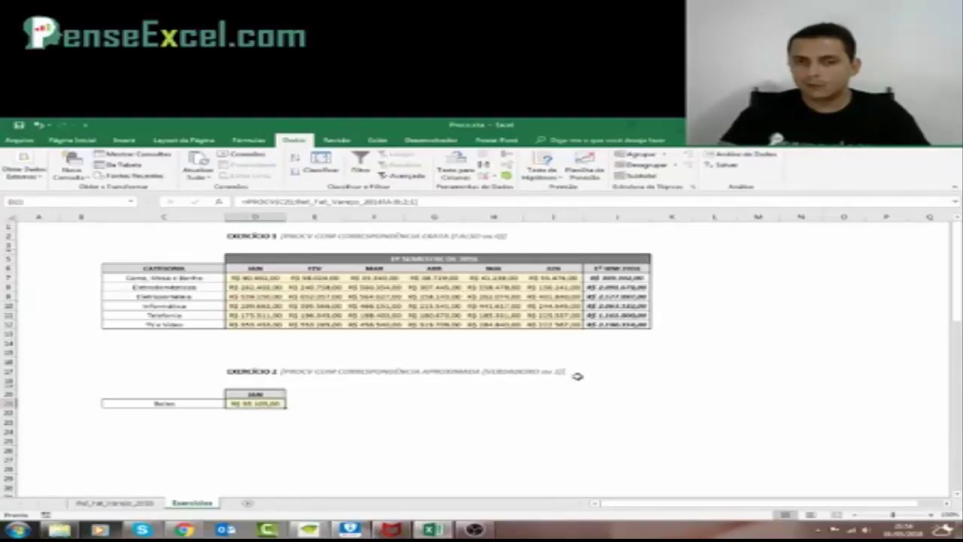
left_click(385, 298)
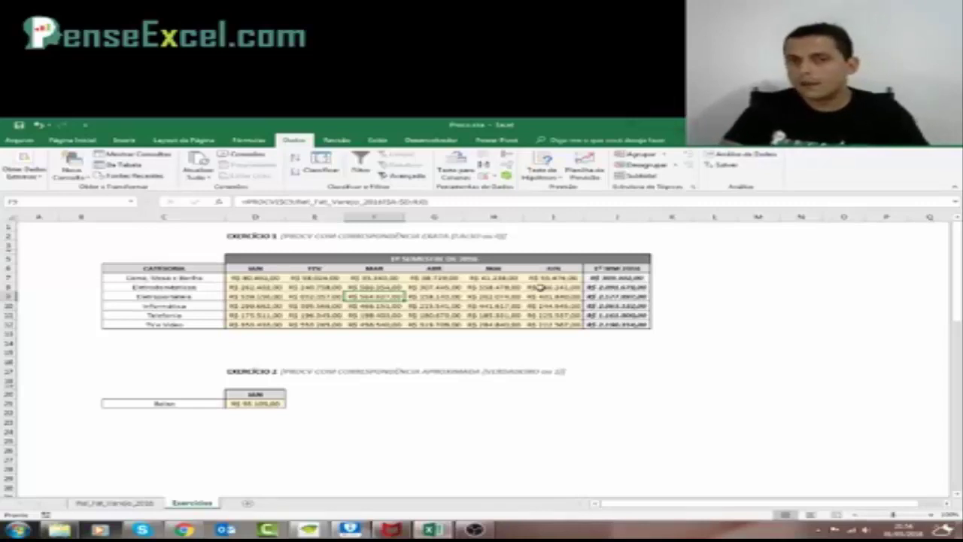
left_click(239, 288)
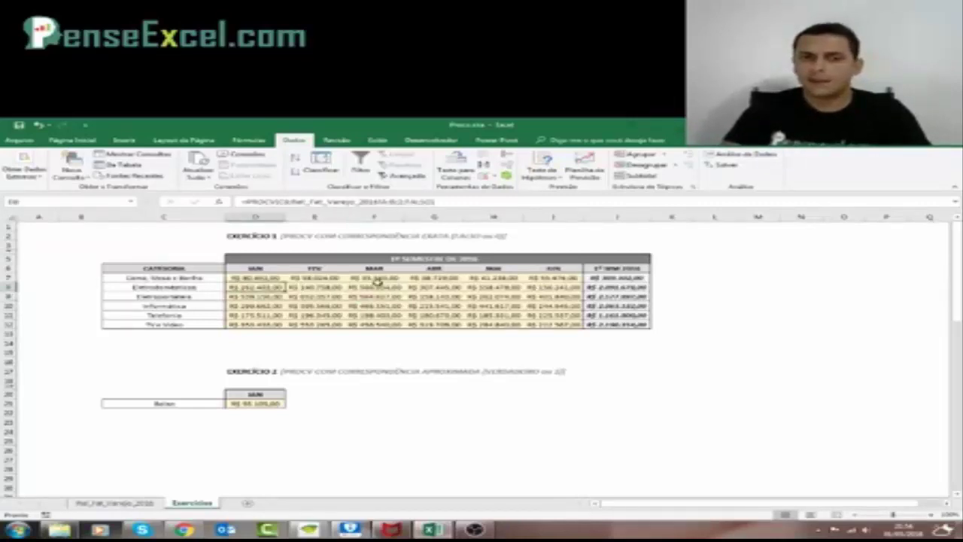
key("Left")
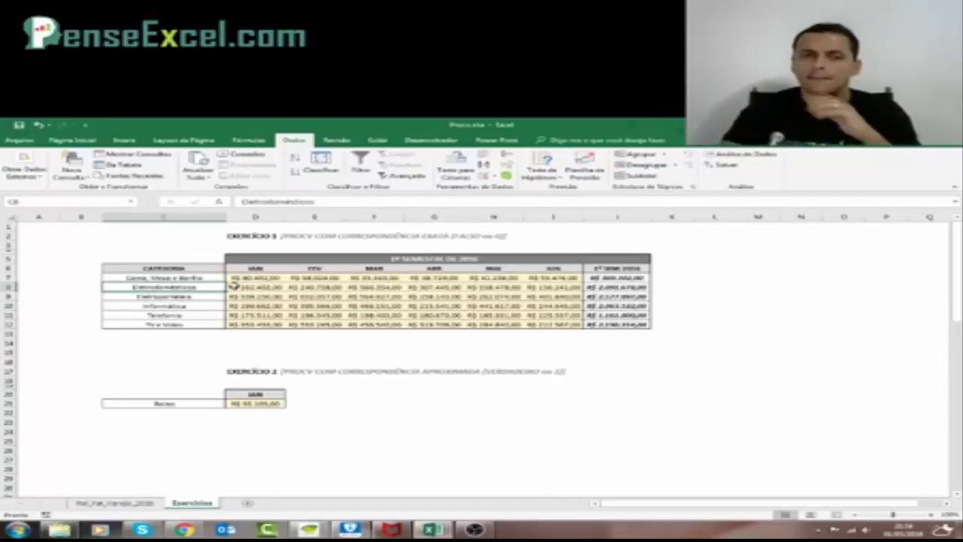
key("Right")
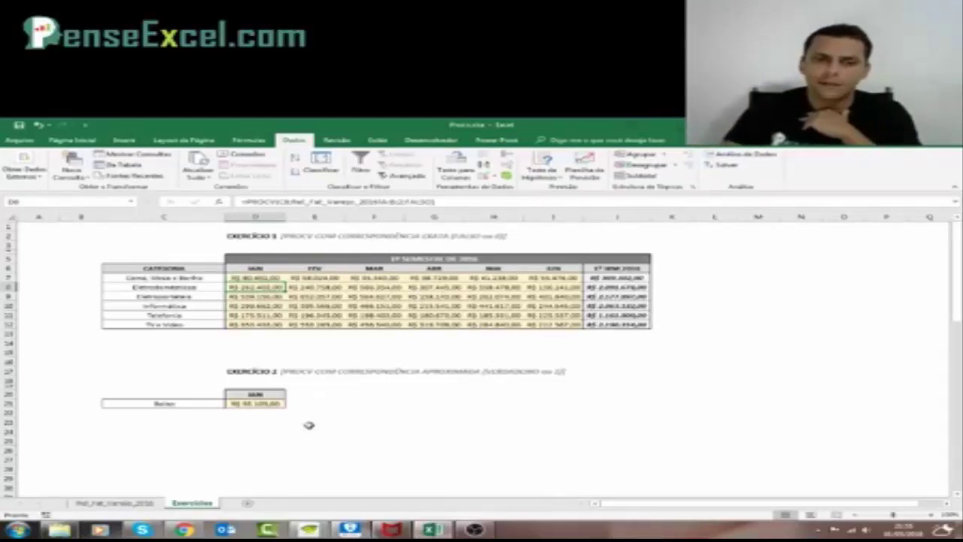
left_click(256, 405)
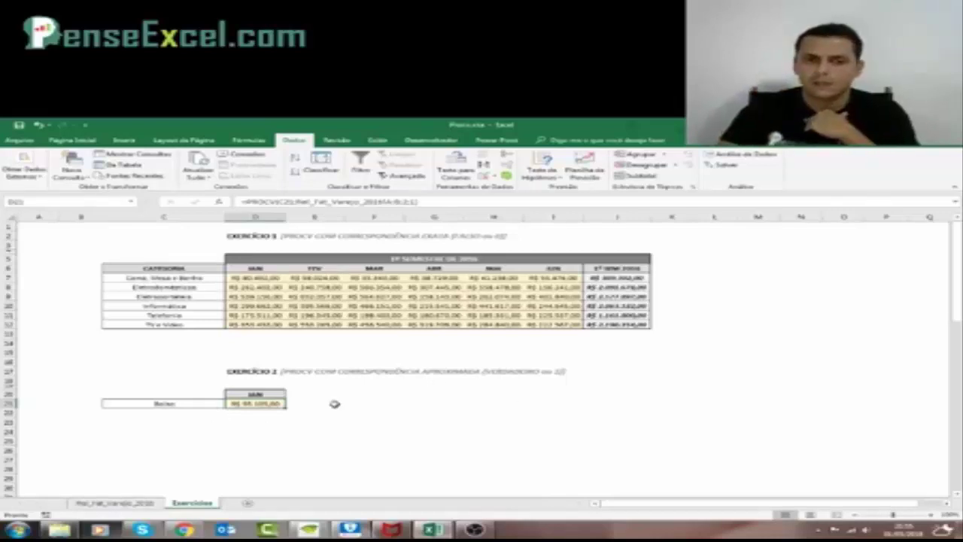
Examine the PROCV formulas across row 42 of Exercício 3 and the column-index cells they reference
scroll(335, 402, "down", 9)
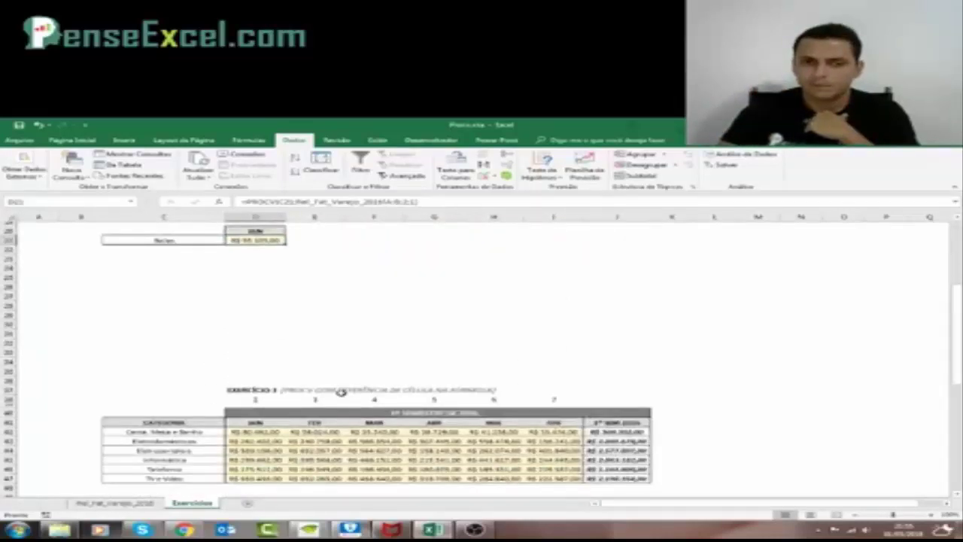
scroll(340, 393, "down", 1)
left_click(276, 325)
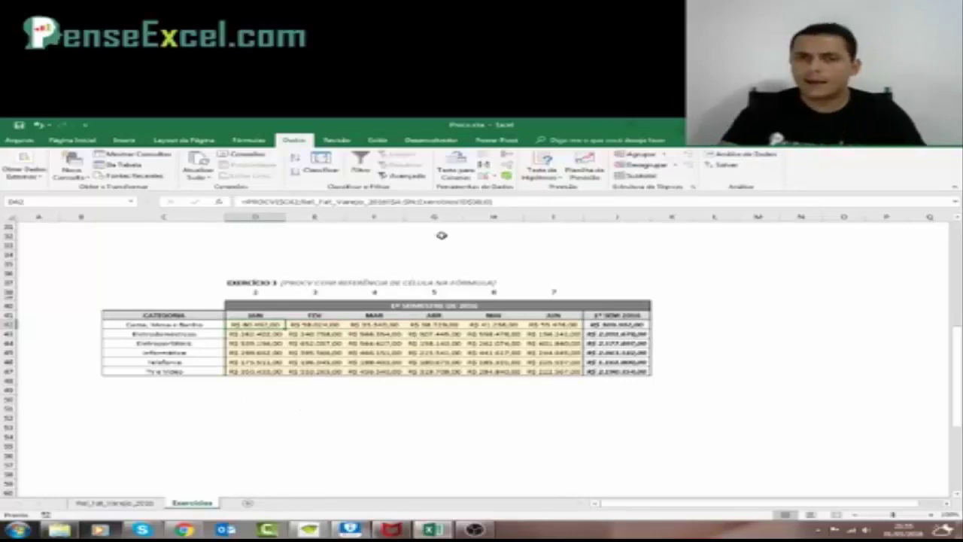
key("Right")
key("Right")
key("F2")
key("Escape")
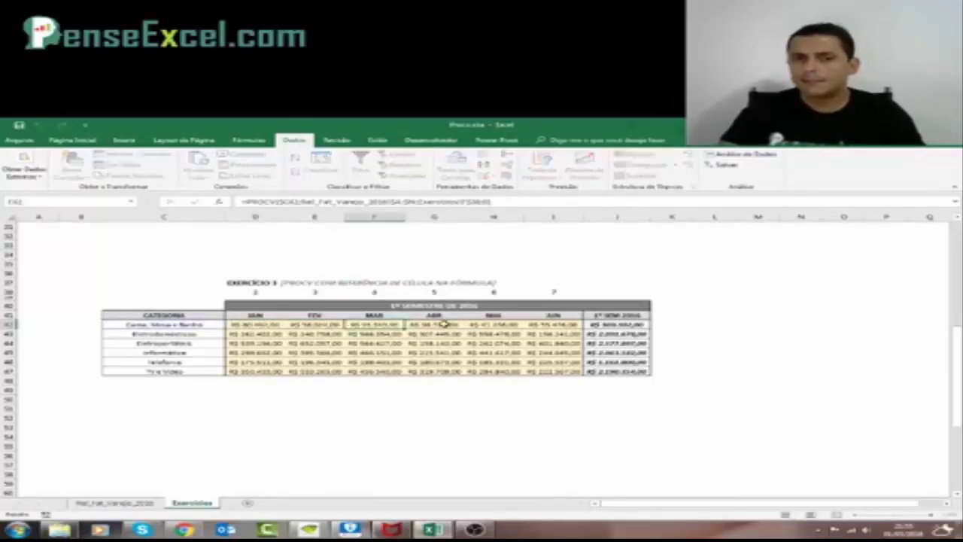
key("Right")
key("F2")
key("Escape")
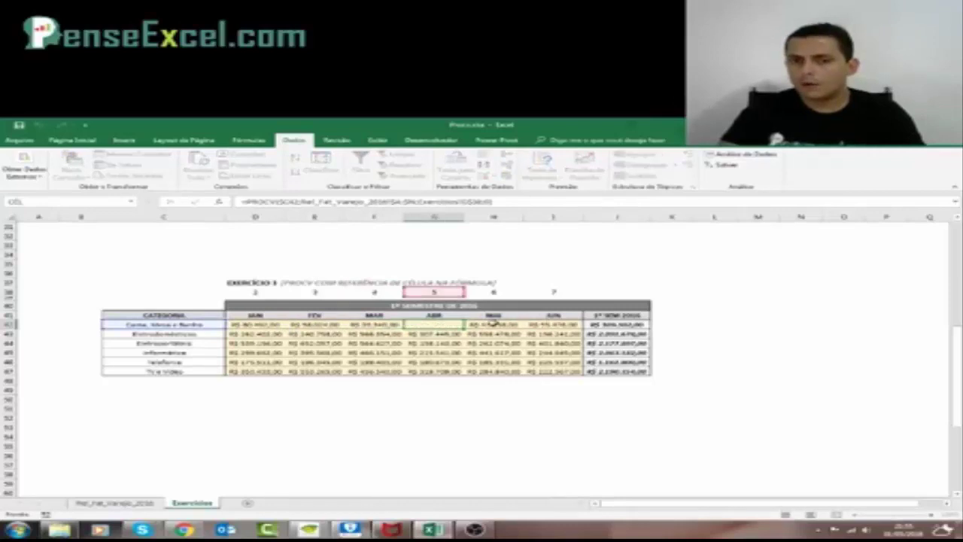
key("Escape")
key("Right")
key("Right")
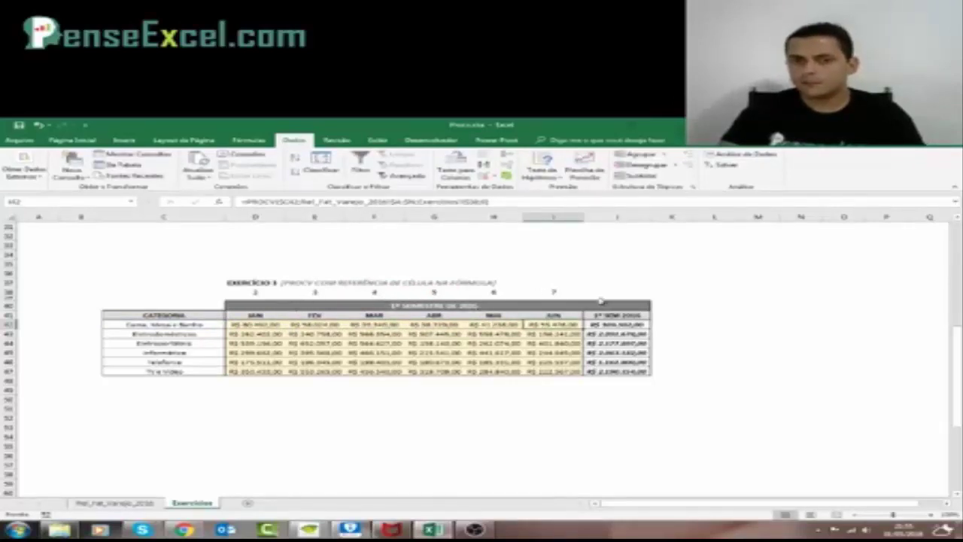
Compare the formulas in D42 and E42 with their column-index cells D38 and E38, leaving both unchanged
left_click(254, 293)
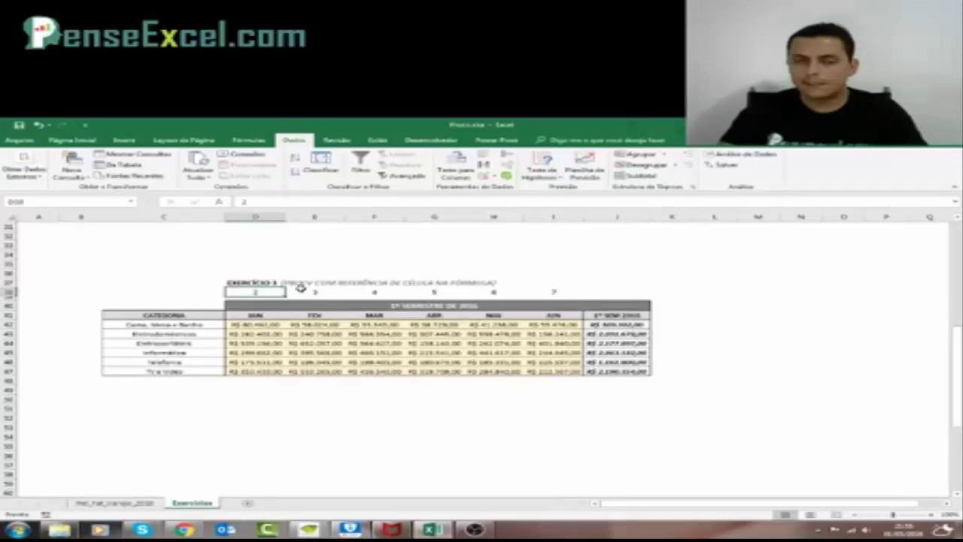
key("Down")
key("Down")
key("Down")
key("Down")
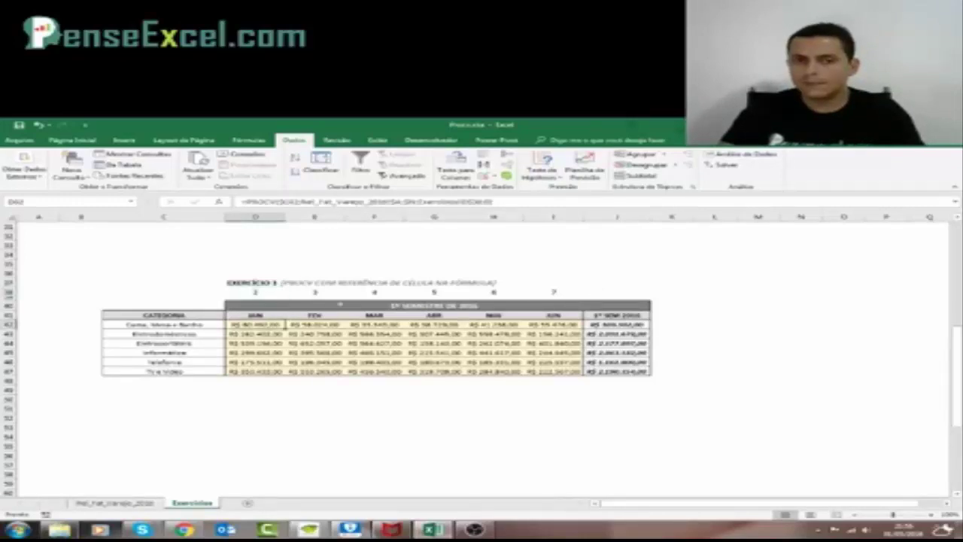
key("F2")
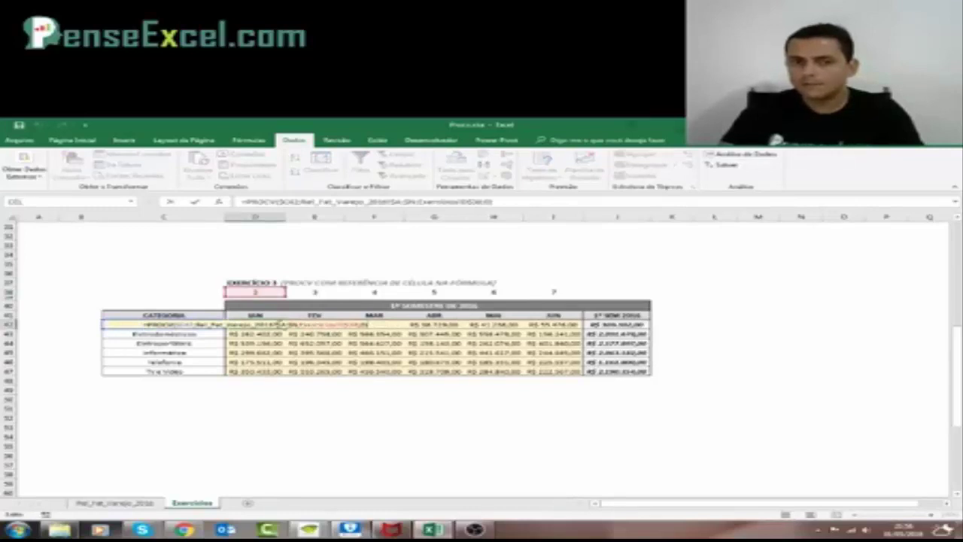
key("Escape")
key("Right")
key("F2")
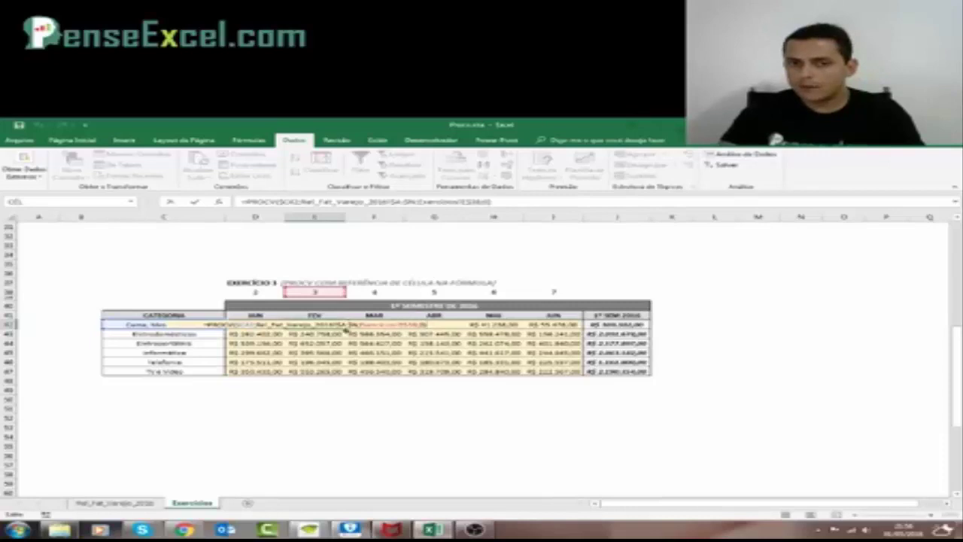
key("Return")
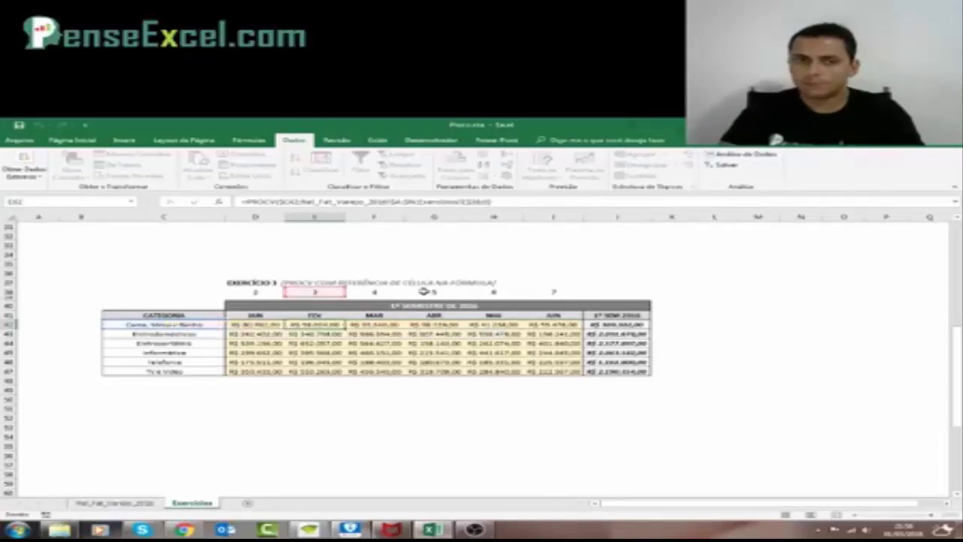
Review the combined SEERRO and PROCV formula in D72 of Exercício 4
scroll(442, 299, "down", 3)
scroll(441, 300, "up", 4)
scroll(445, 296, "down", 2)
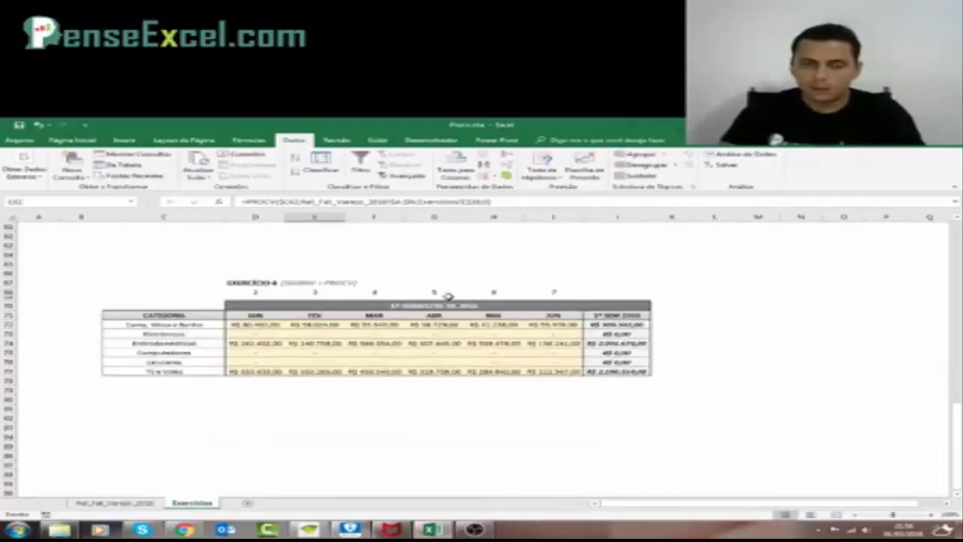
left_click(258, 325)
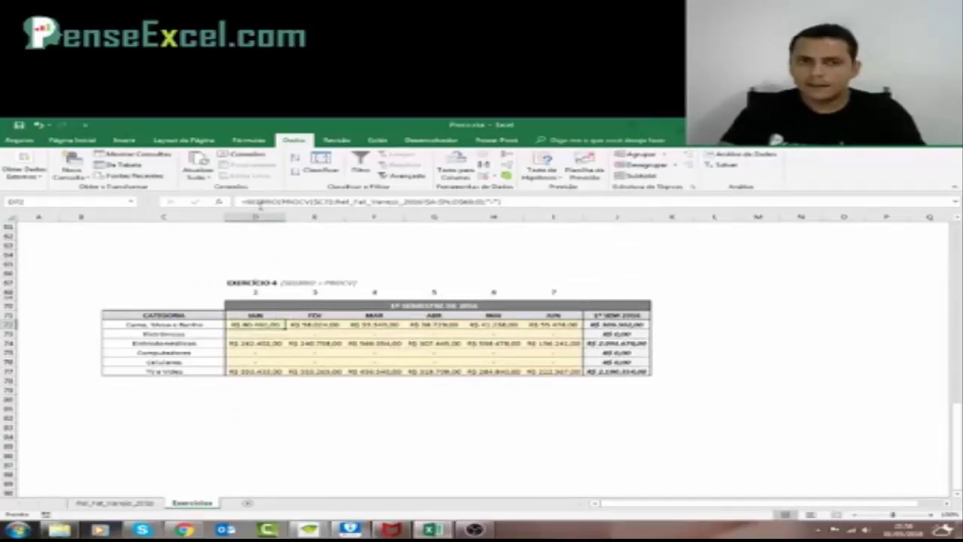
left_click(265, 203)
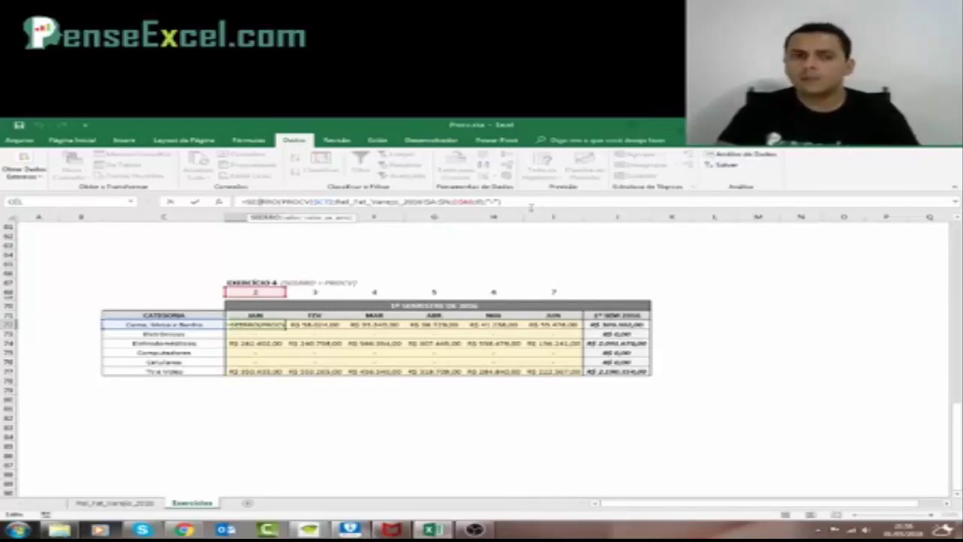
key("Return")
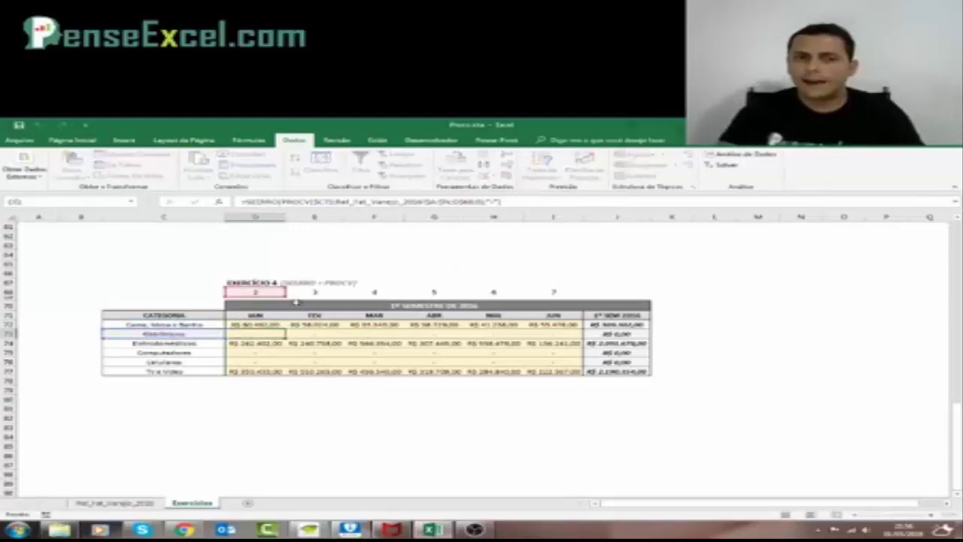
Compare the Eletrônicos category in C73 with the SEERRO and PROCV formula in D73 of Exercício 4
left_click(182, 334)
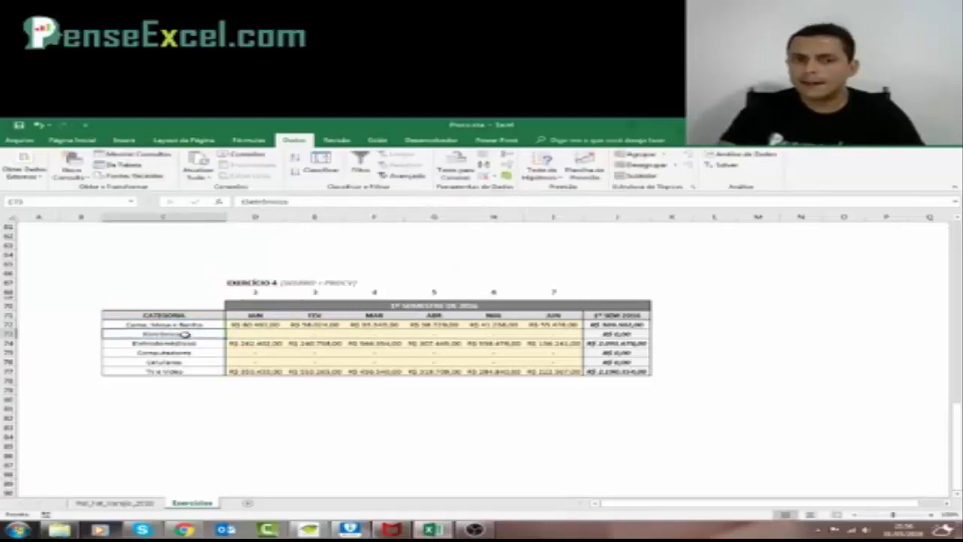
left_click(241, 333)
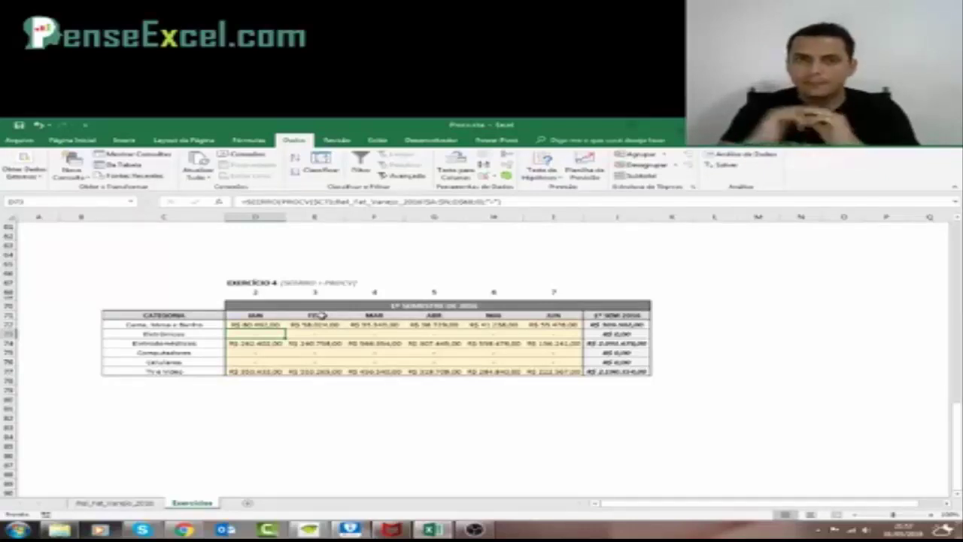
Check the current month's dates in the system calendar, then return to the Exercícios worksheet
left_click(898, 530)
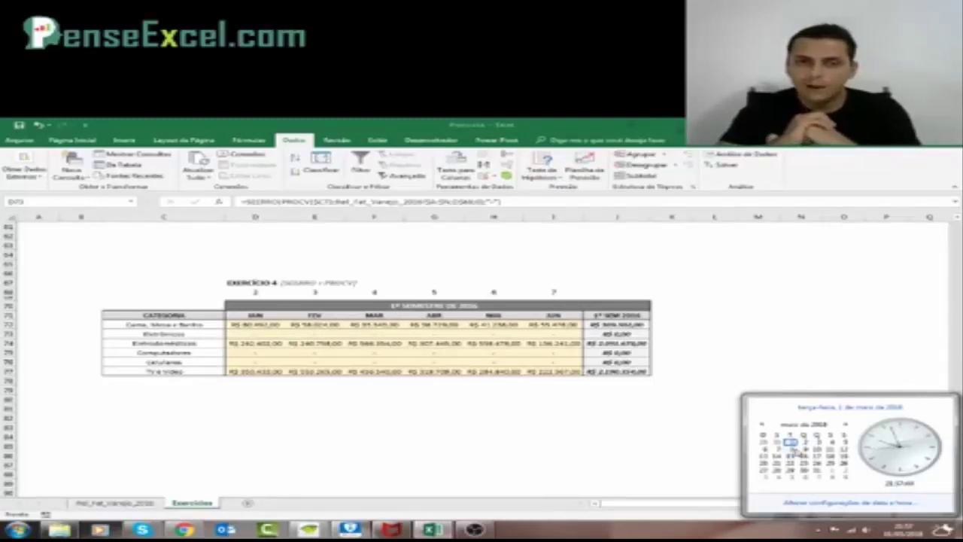
left_click(734, 279)
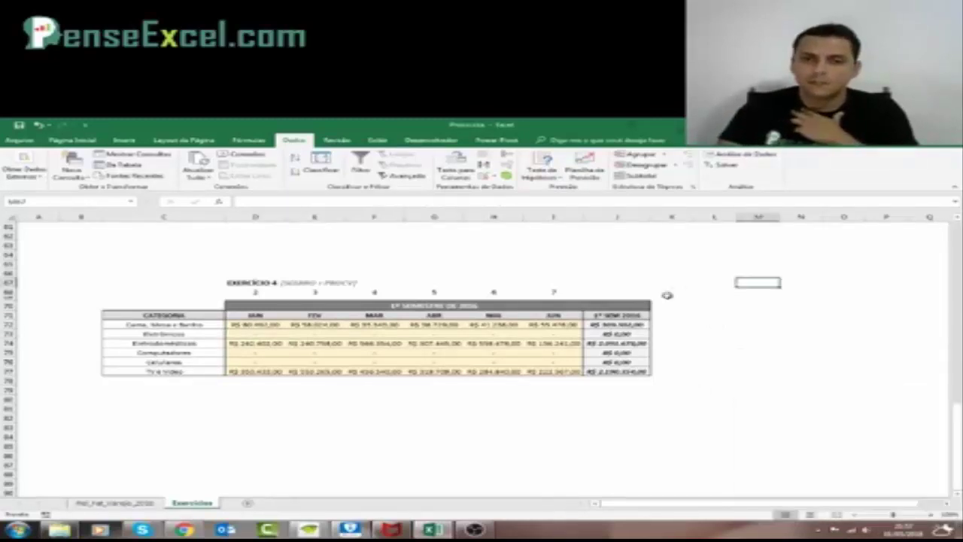
Select the formula cell D72 of Exercício 4, then switch to Chrome to view the Facebook live broadcast and its comments
left_click(271, 325)
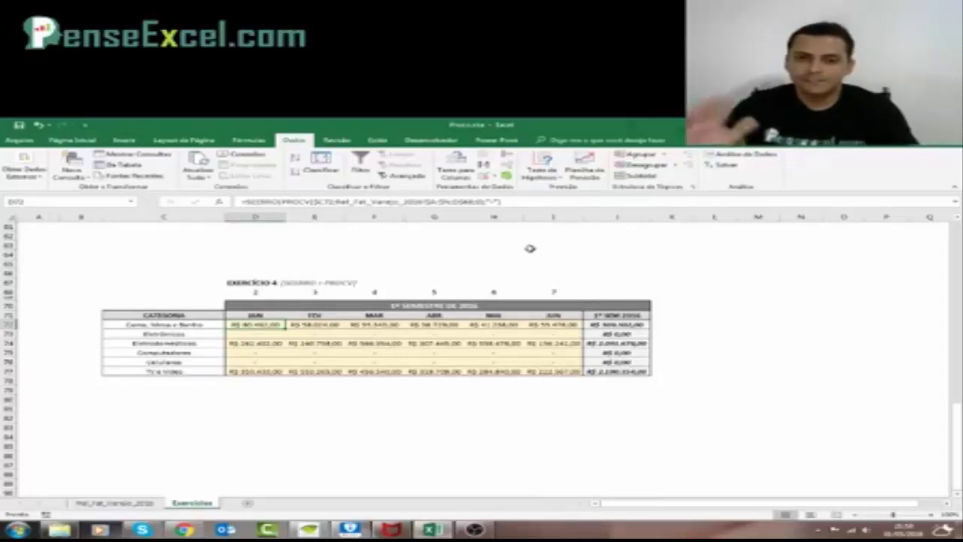
left_click(183, 530)
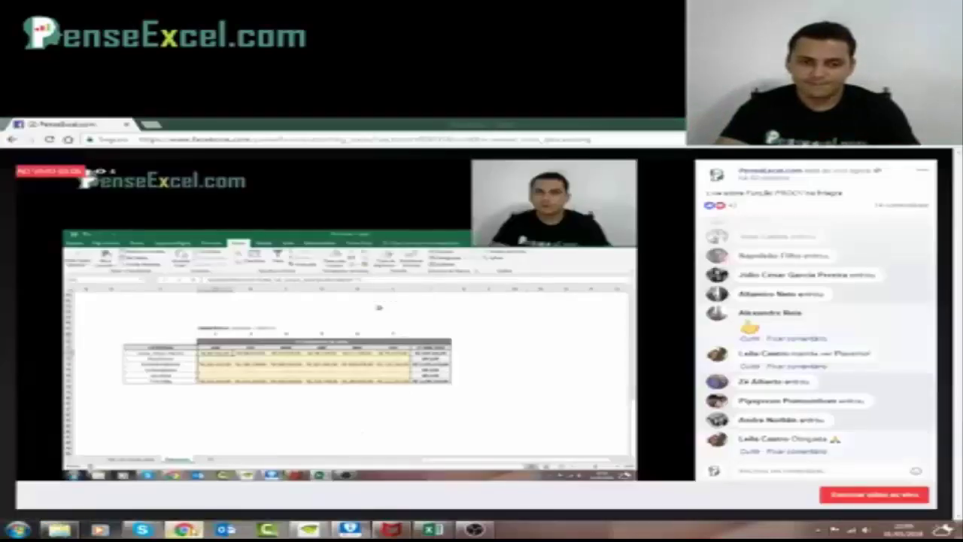